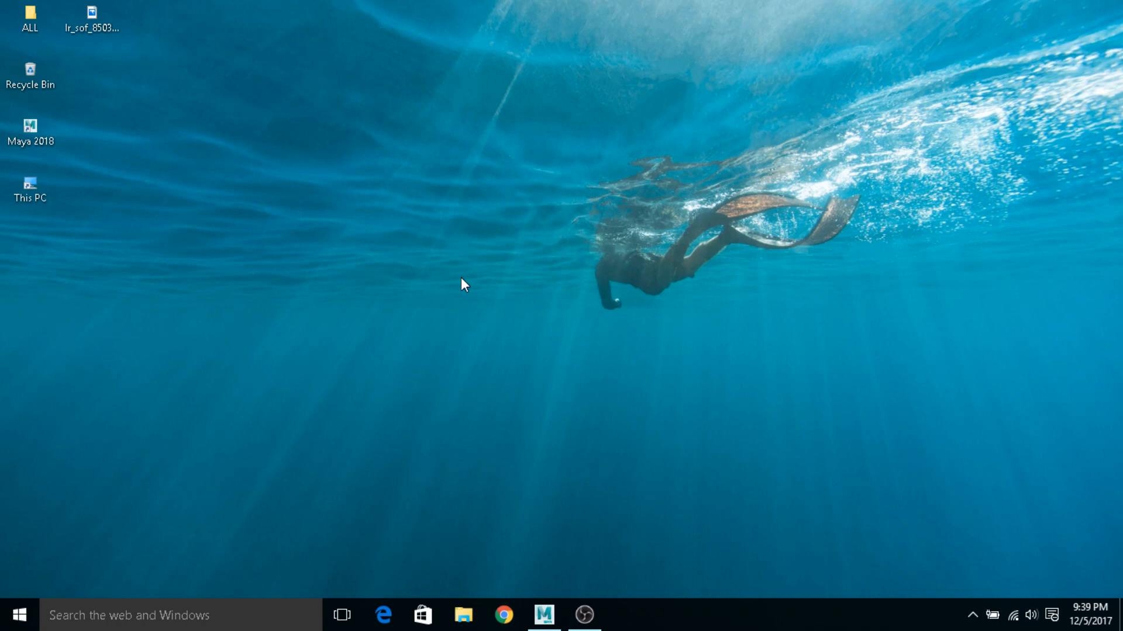
Create a new desktop folder named Sofa_modeling
right_click(461, 277)
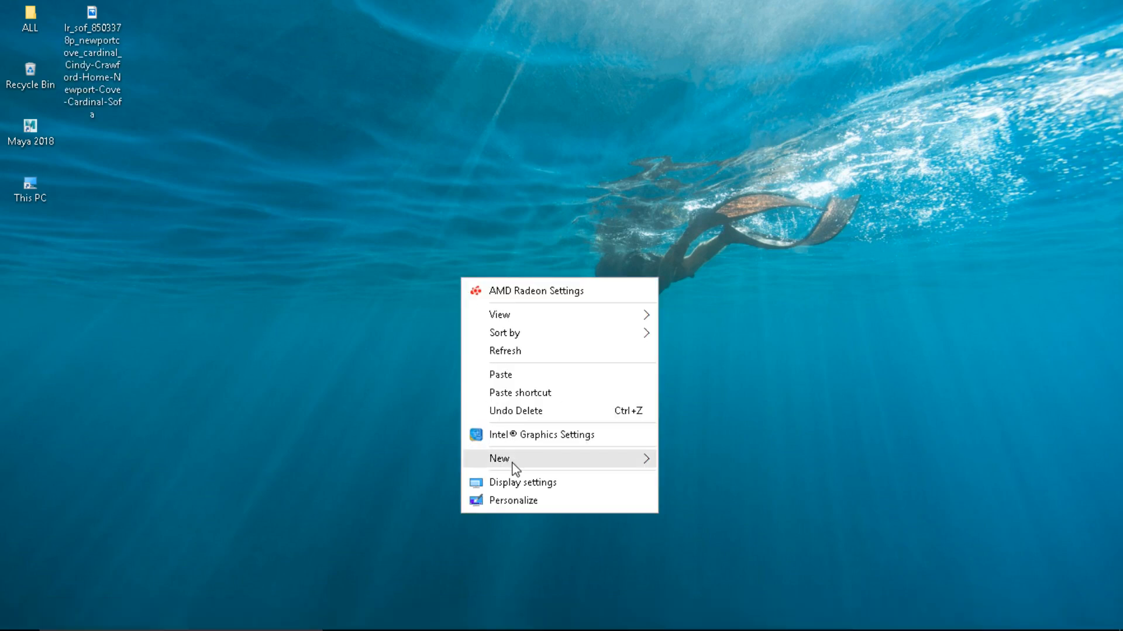
mouse_move(532, 467)
left_click(694, 459)
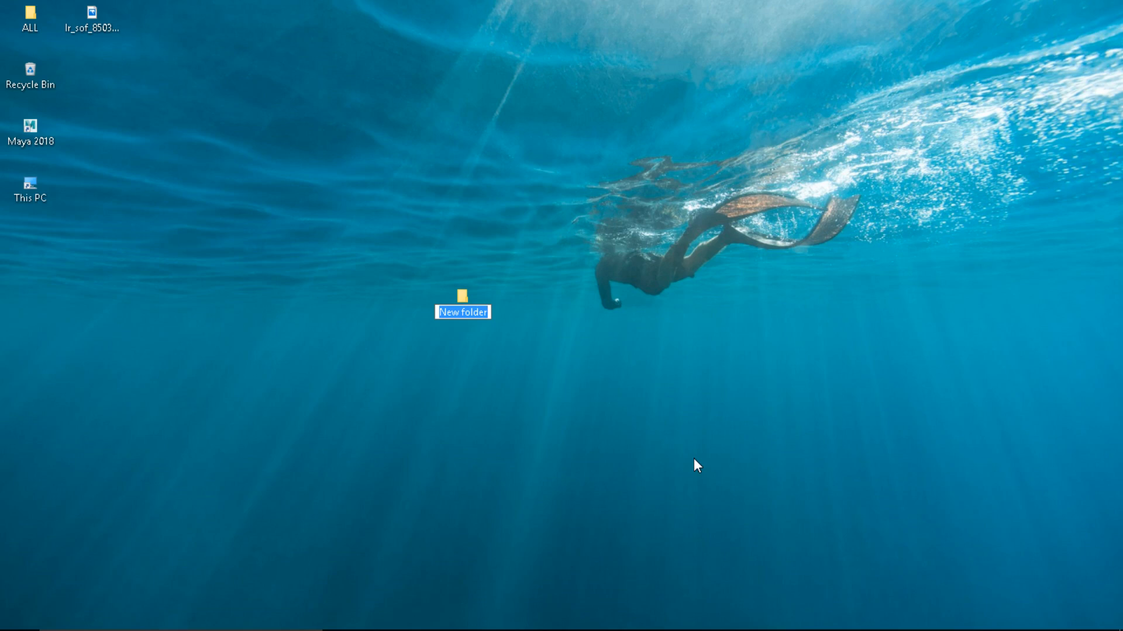
type("So")
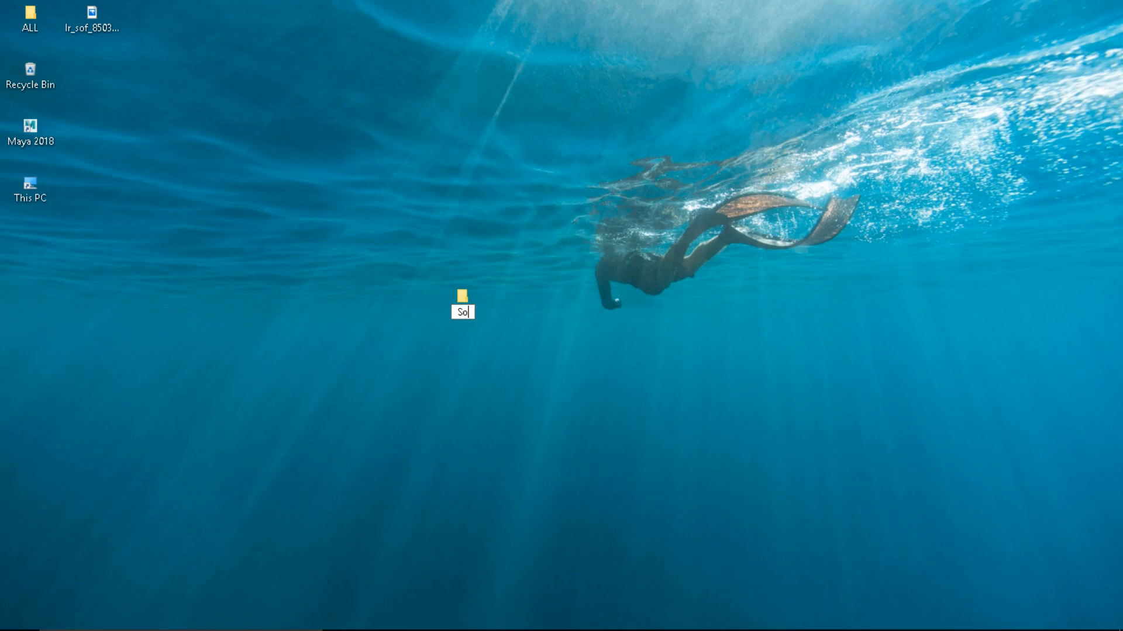
type("fa_modeling")
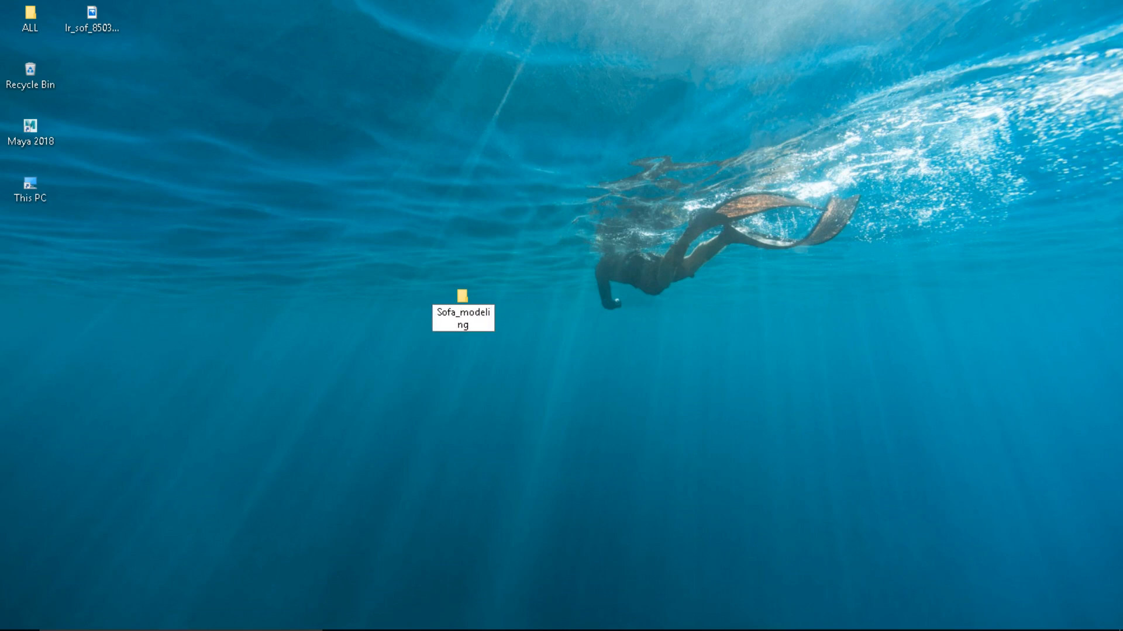
key("Return")
Move the Sofa_modeling folder into the desktop icon column and bring Maya back up
left_click_drag(449, 318, 15, 257)
left_click(158, 195)
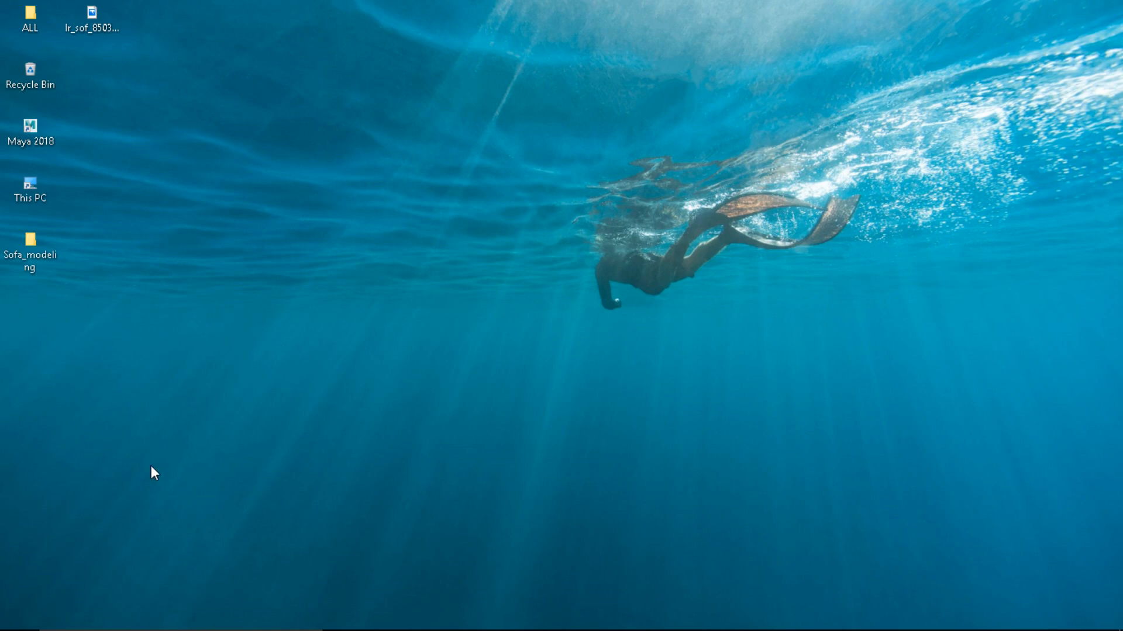
left_click(544, 614)
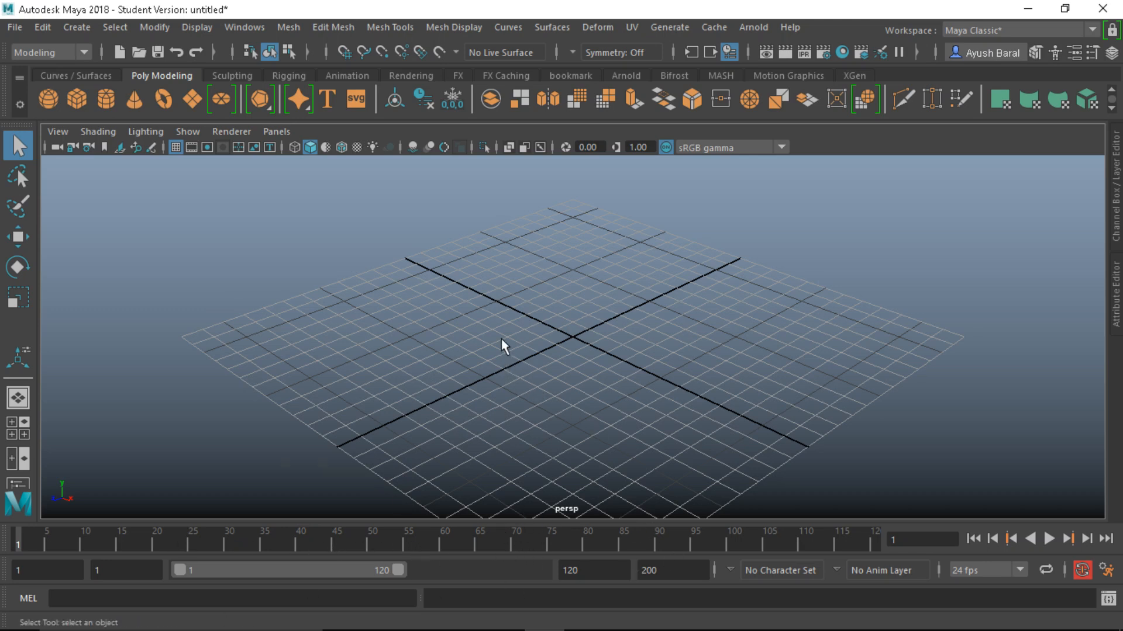
Turn off the Time Slider and the Range Slider from the hotbox marking menu
key("space")
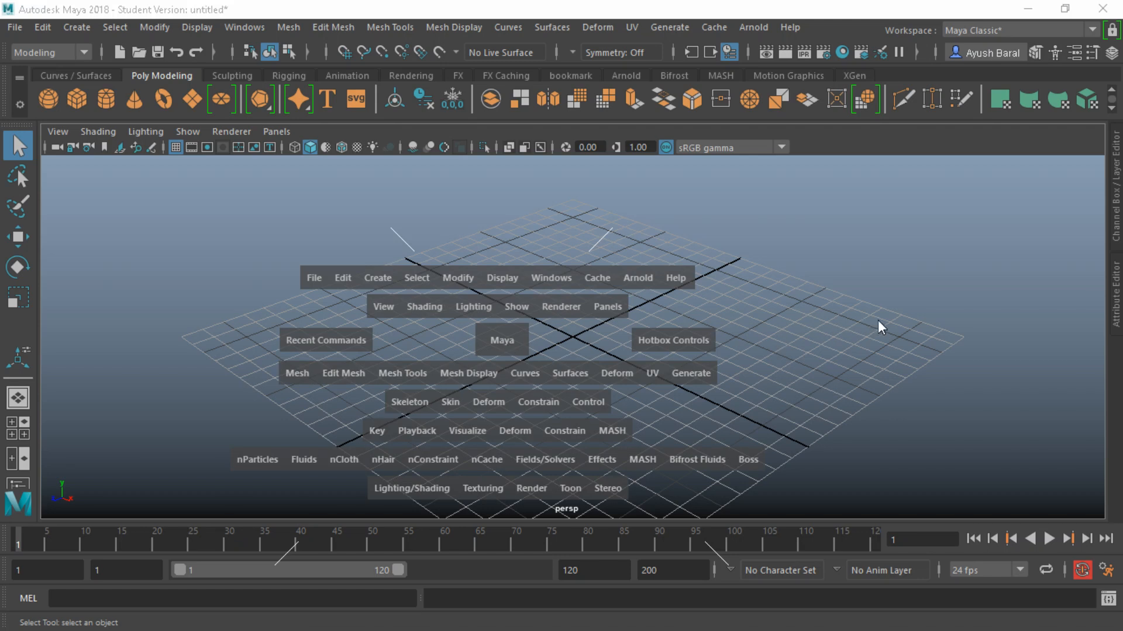
left_click_drag(878, 320, 875, 366)
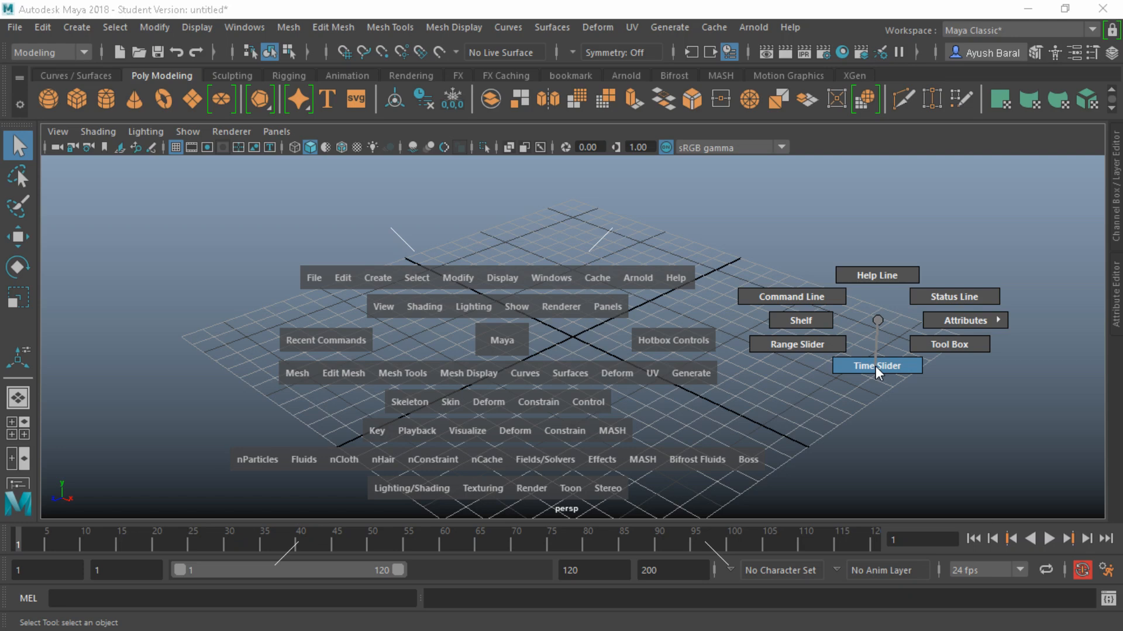
left_click_drag(876, 366, 875, 366)
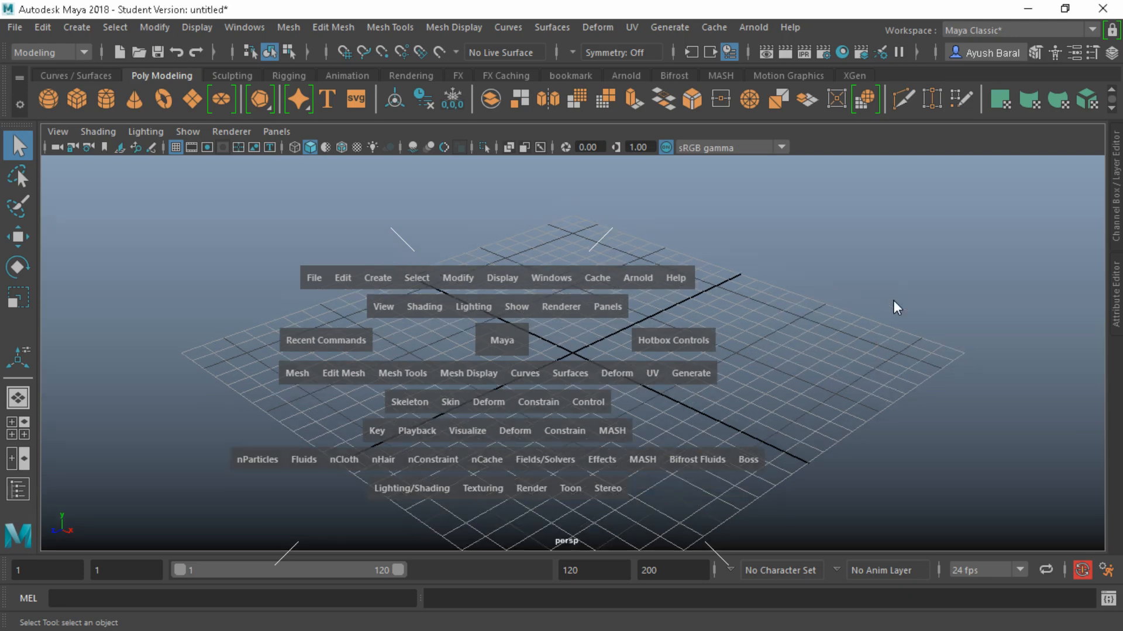
key("space")
left_click_drag(899, 289, 816, 306)
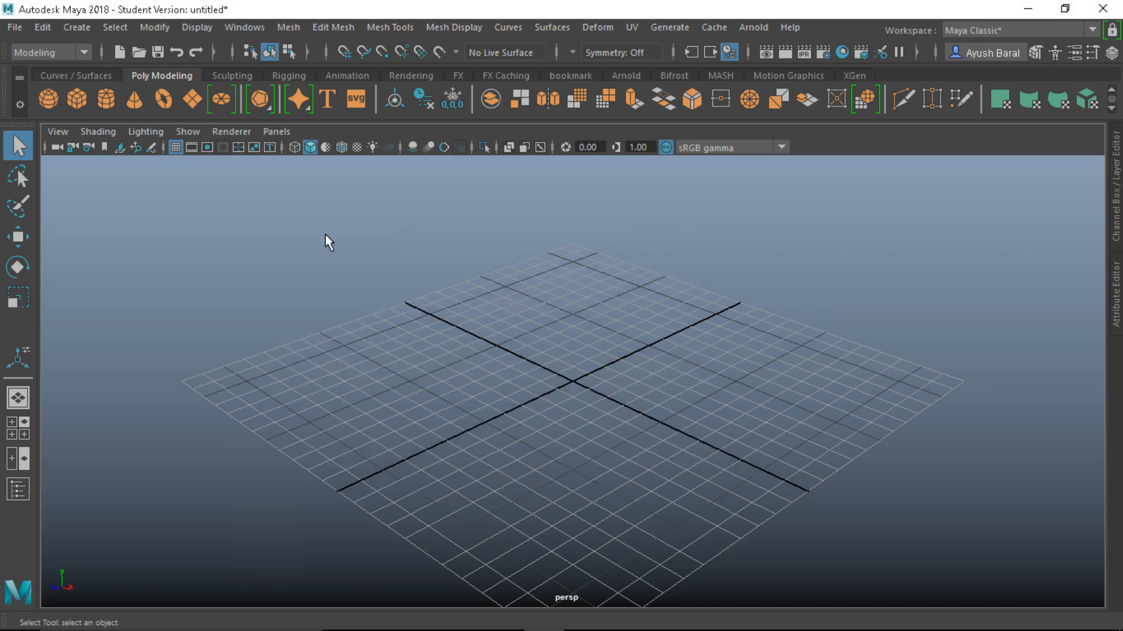
Create a new project named sofa_3dmodeling located in Desktop/Sofa_modeling
left_click(7, 26)
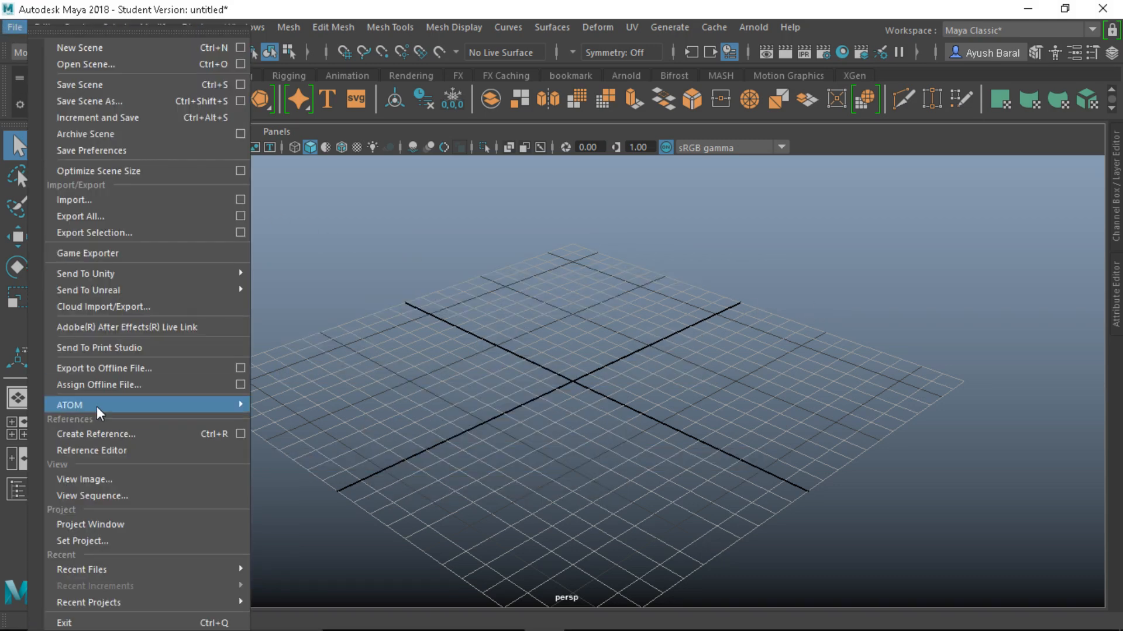
left_click(98, 524)
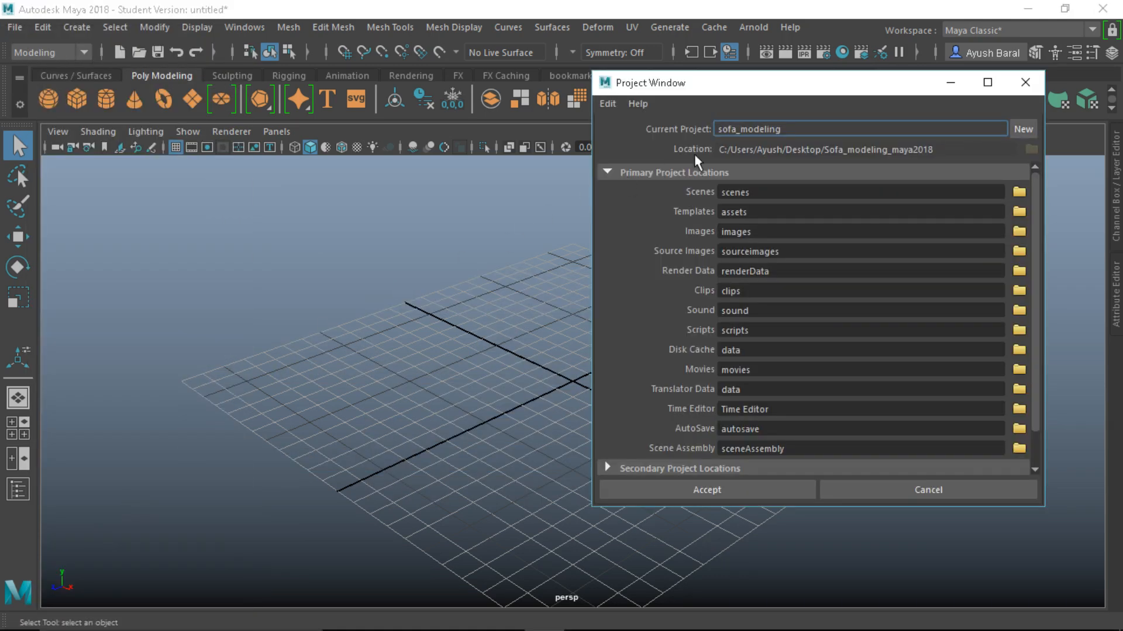
left_click(1022, 128)
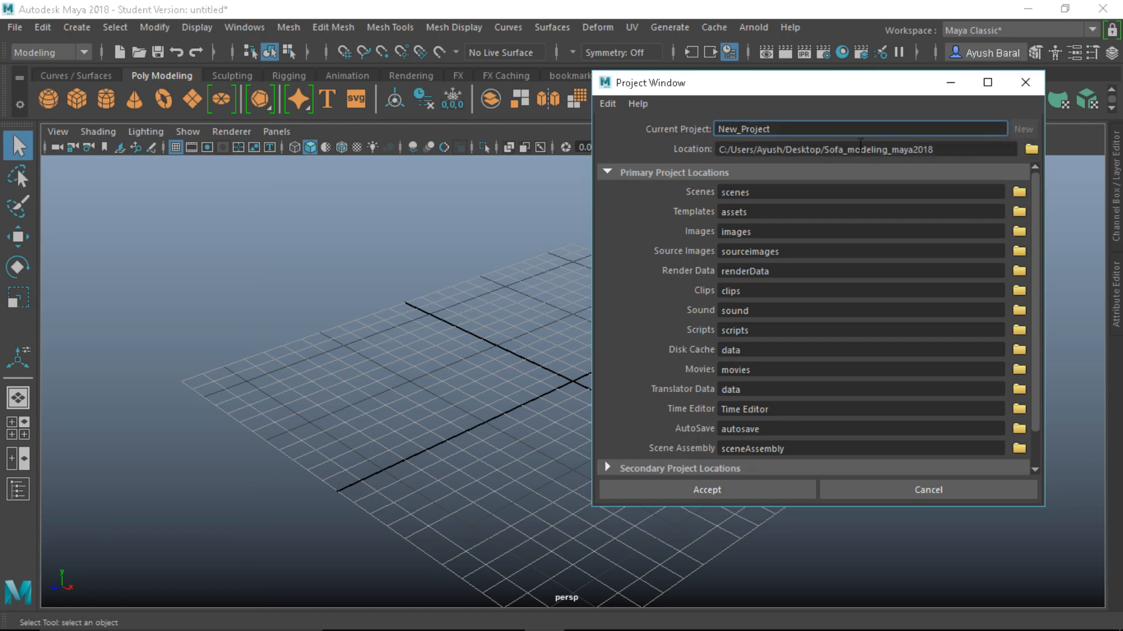
left_click_drag(796, 127, 636, 124)
type("sofa_3dmodeling")
left_click(1032, 150)
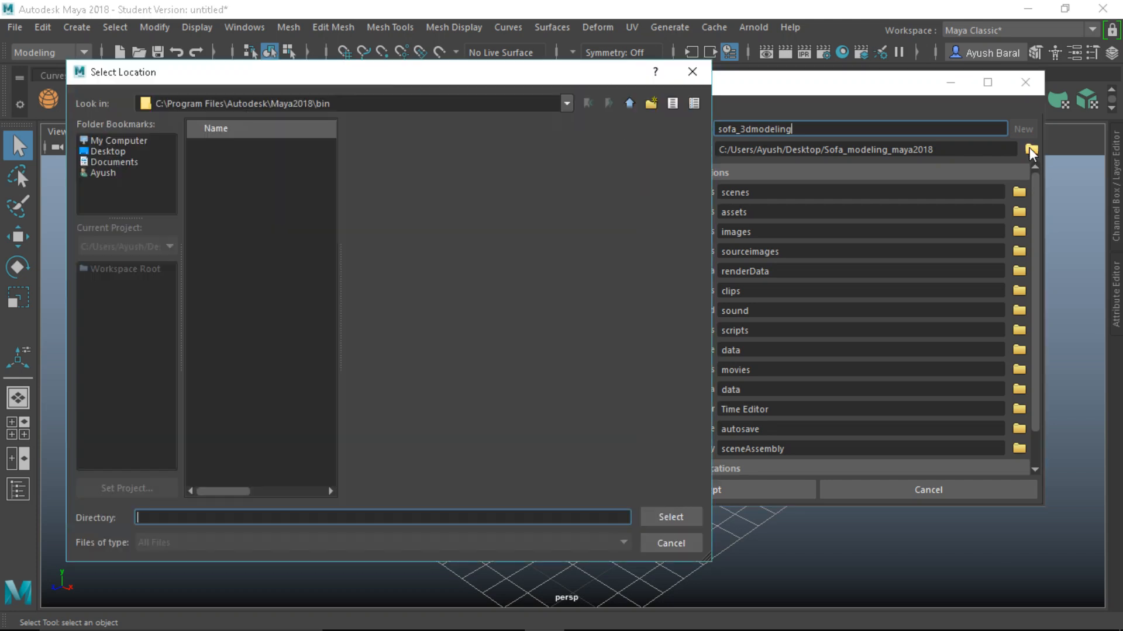
left_click(107, 151)
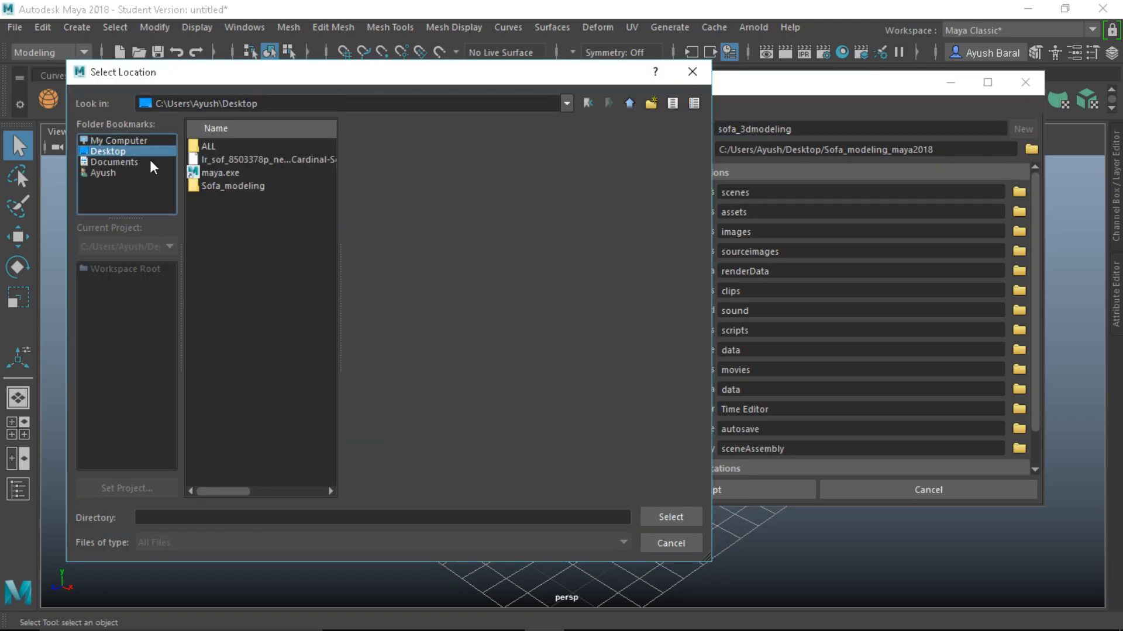
left_click(220, 187)
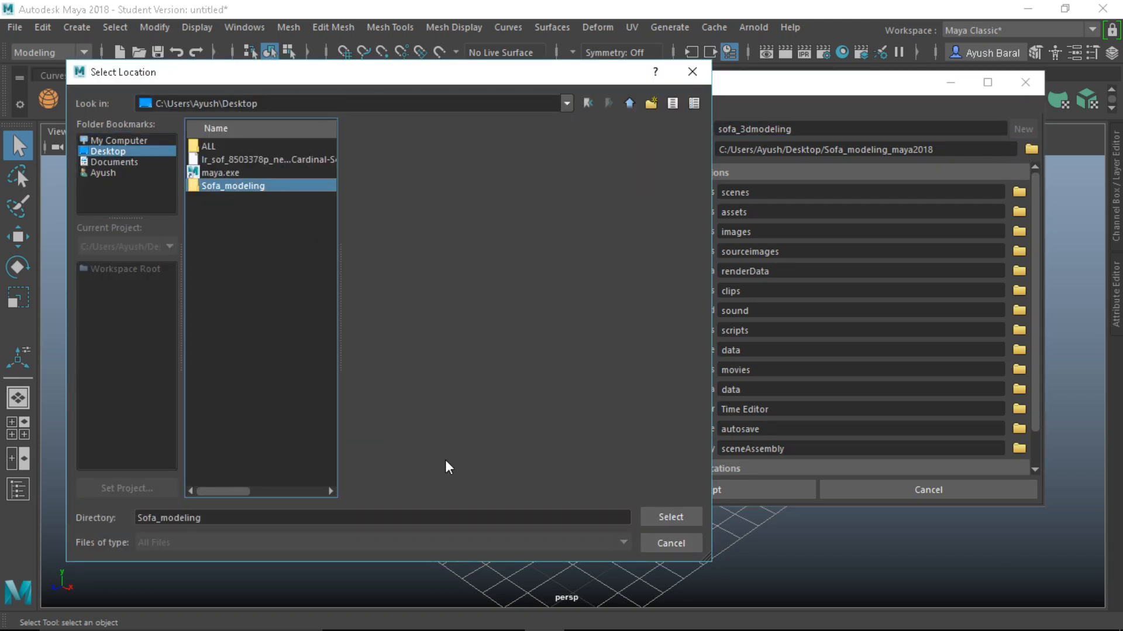
left_click(684, 518)
left_click(693, 493)
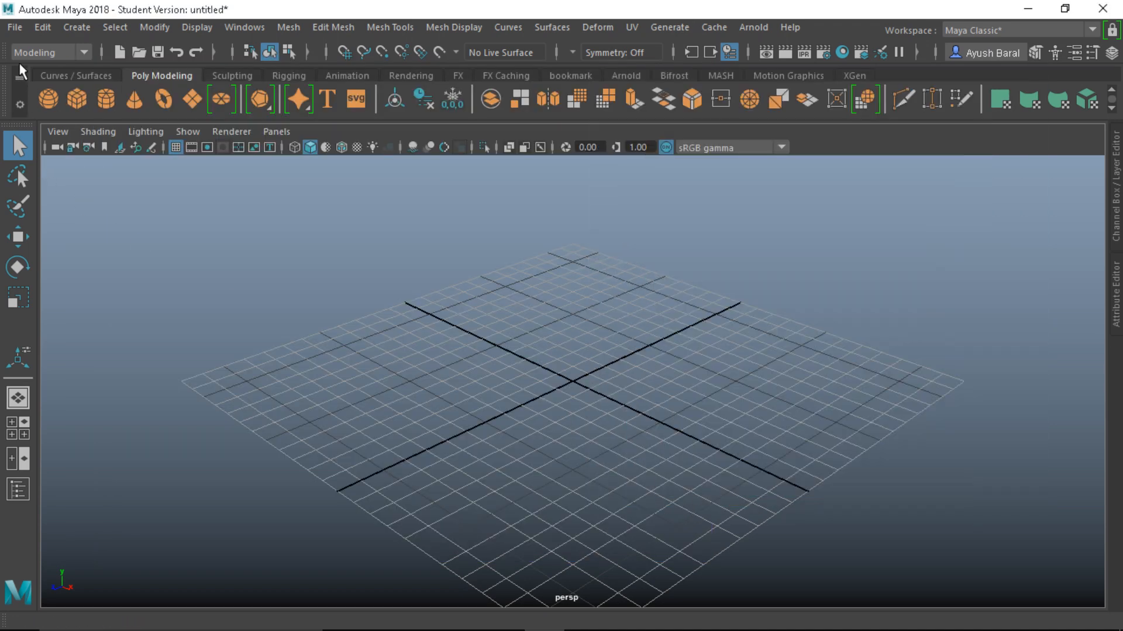
Set sofa_3dmodeling as the current project, then minimize Maya
left_click(13, 29)
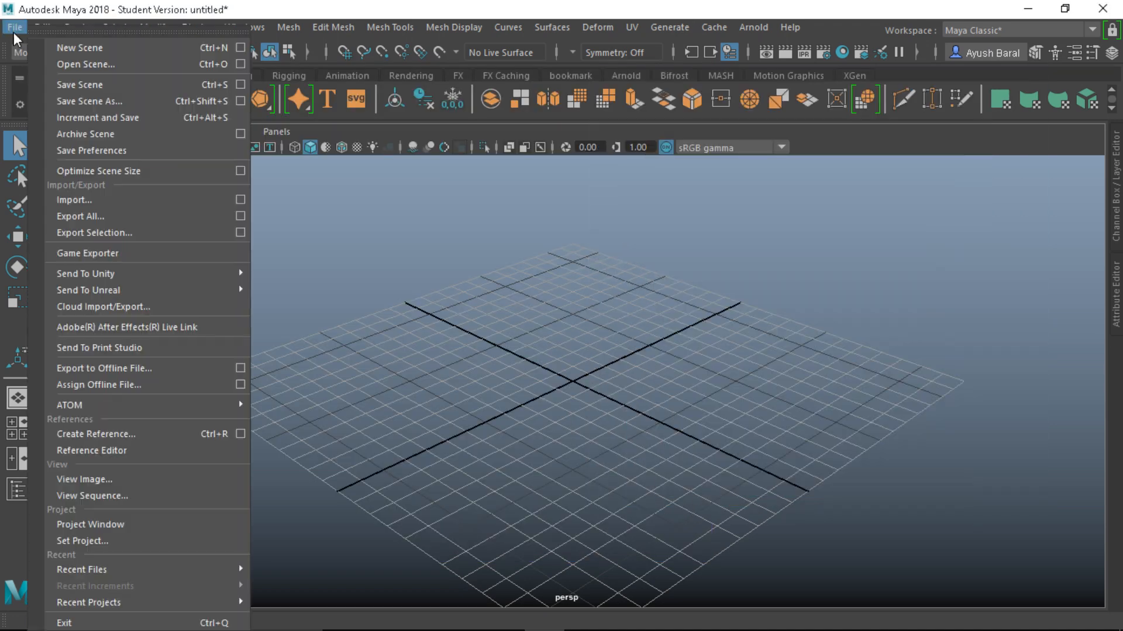
left_click(93, 543)
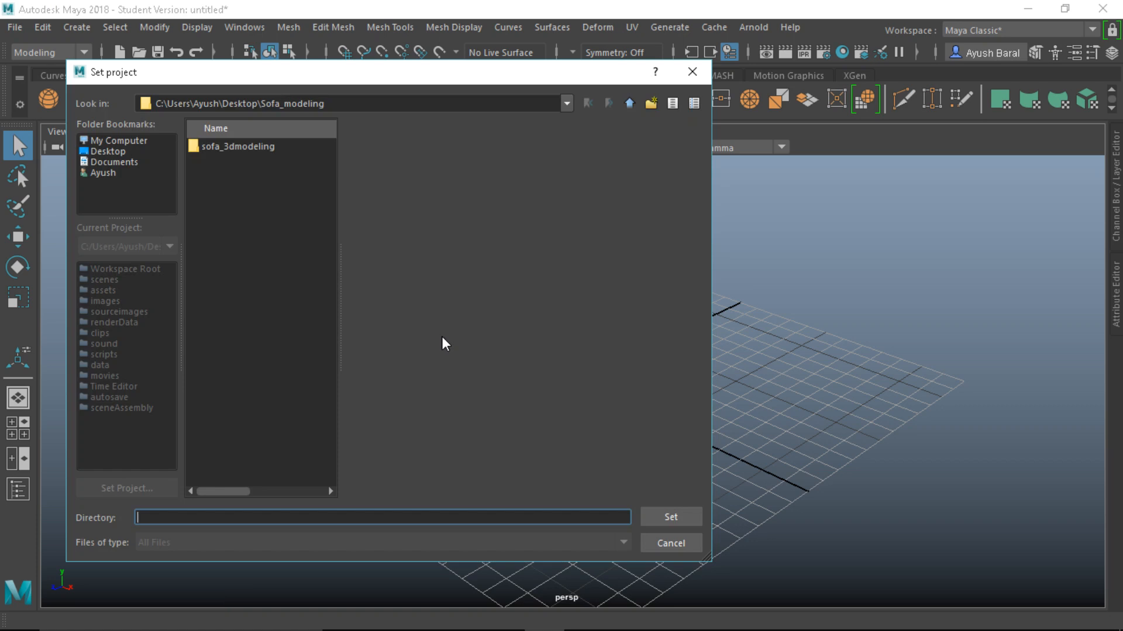
left_click(241, 147)
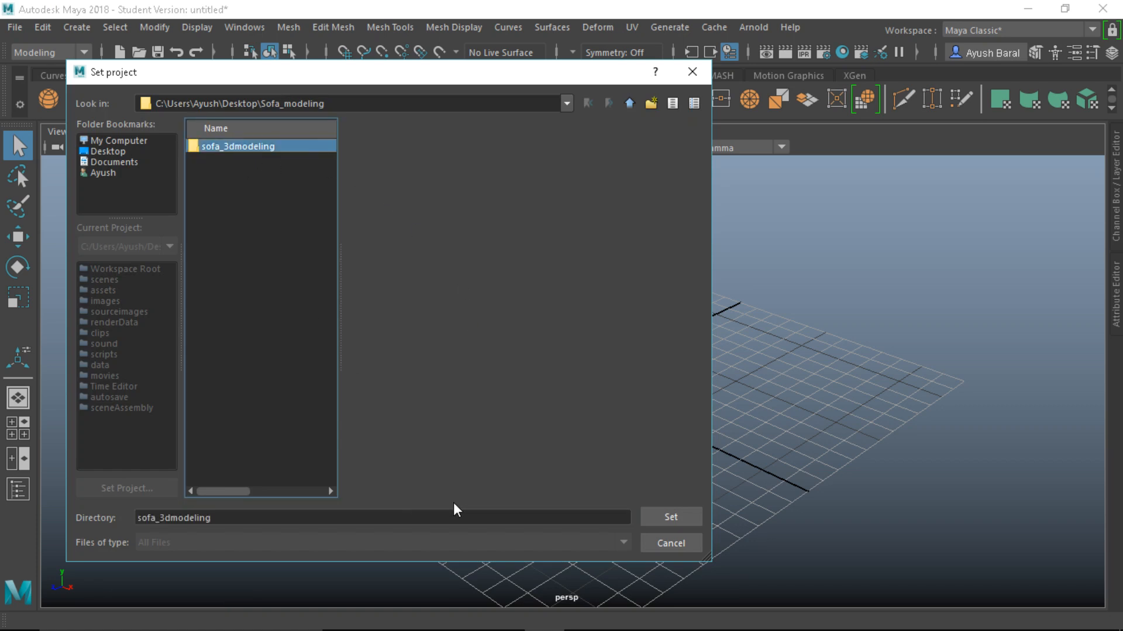
left_click(672, 518)
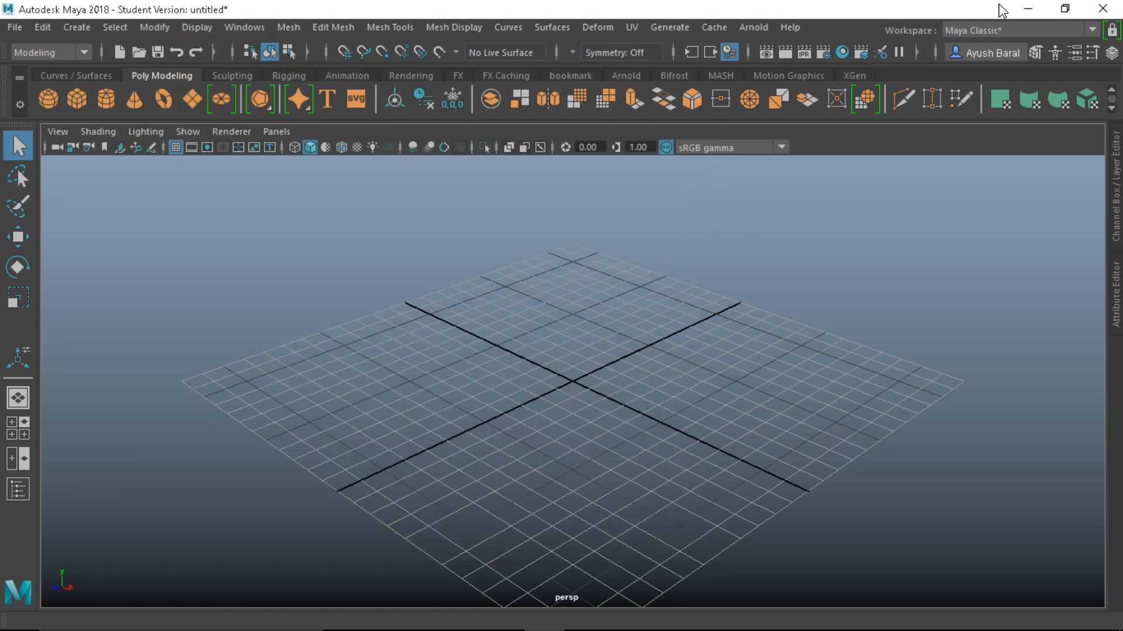
left_click(1017, 11)
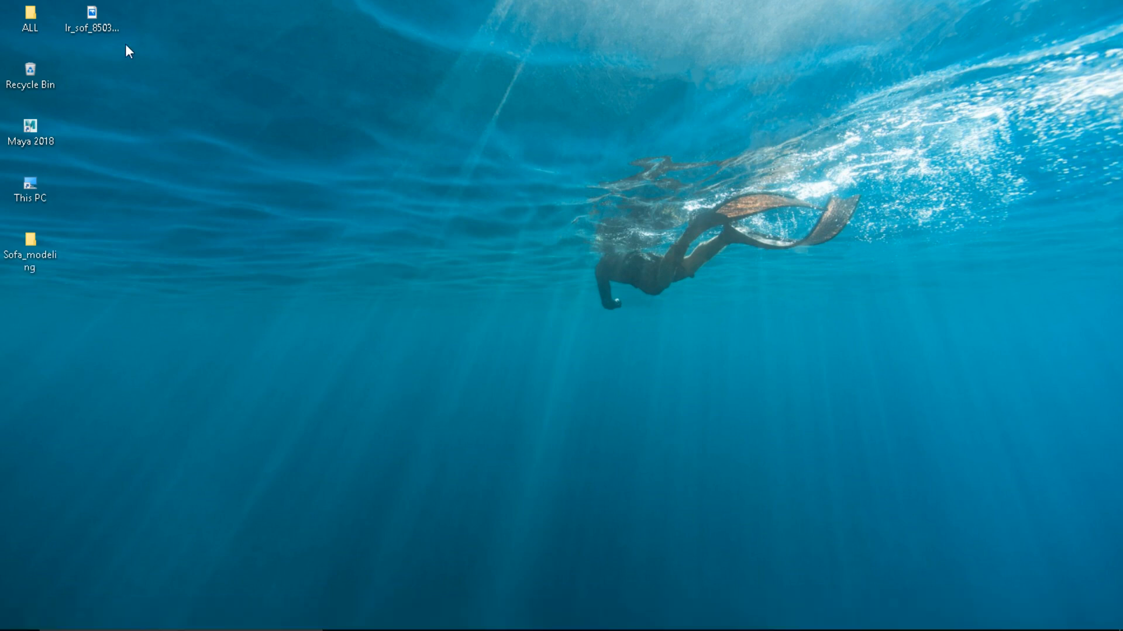
double_click(101, 25)
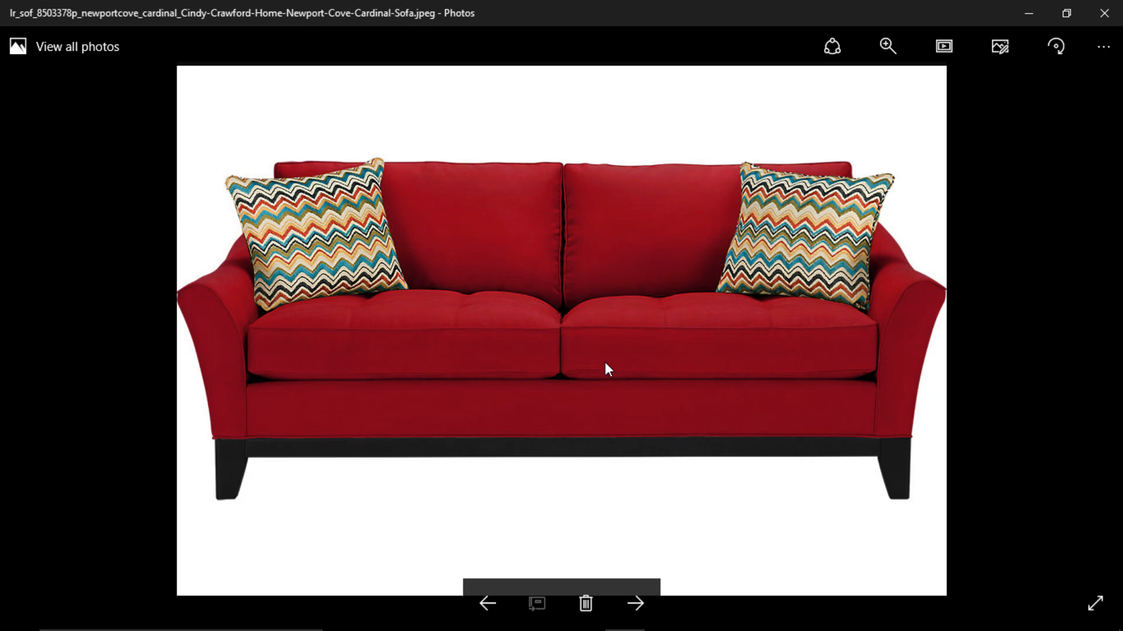
left_click(1104, 12)
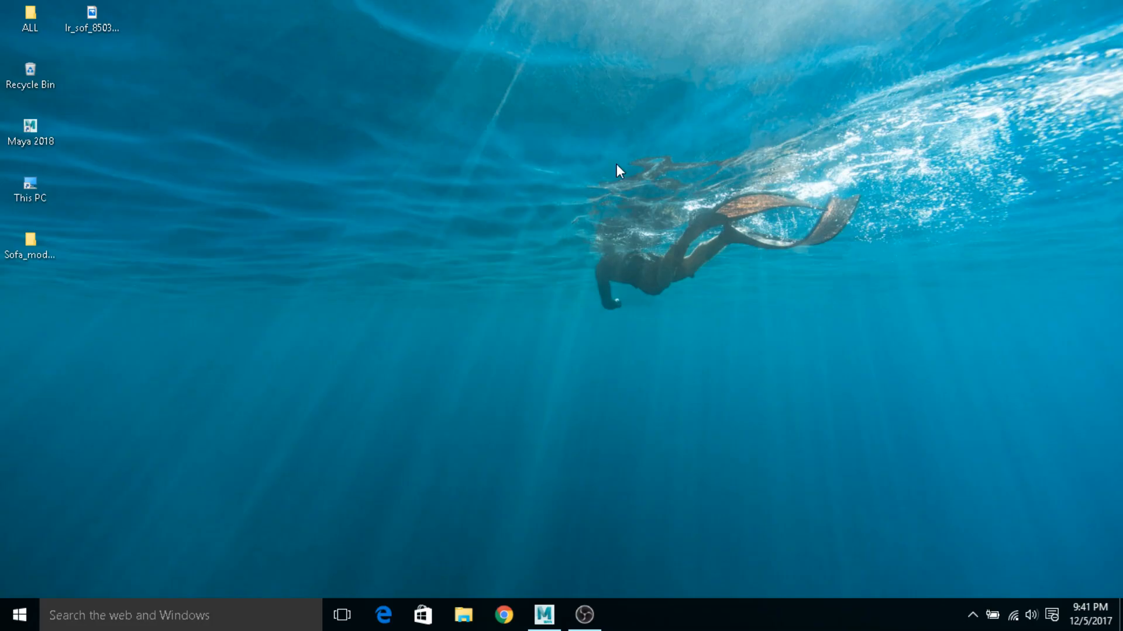
Copy the red sofa JPEG into sofa_3dmodeling's sourceimages folder, then close Explorer and return to Maya
right_click(69, 27)
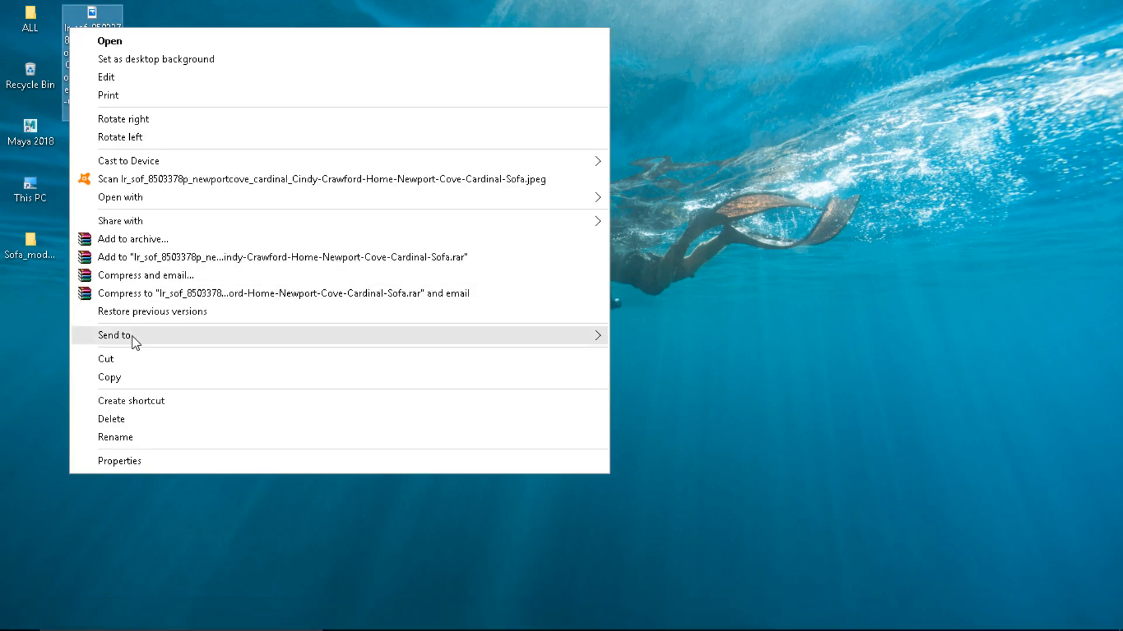
left_click(133, 377)
double_click(48, 239)
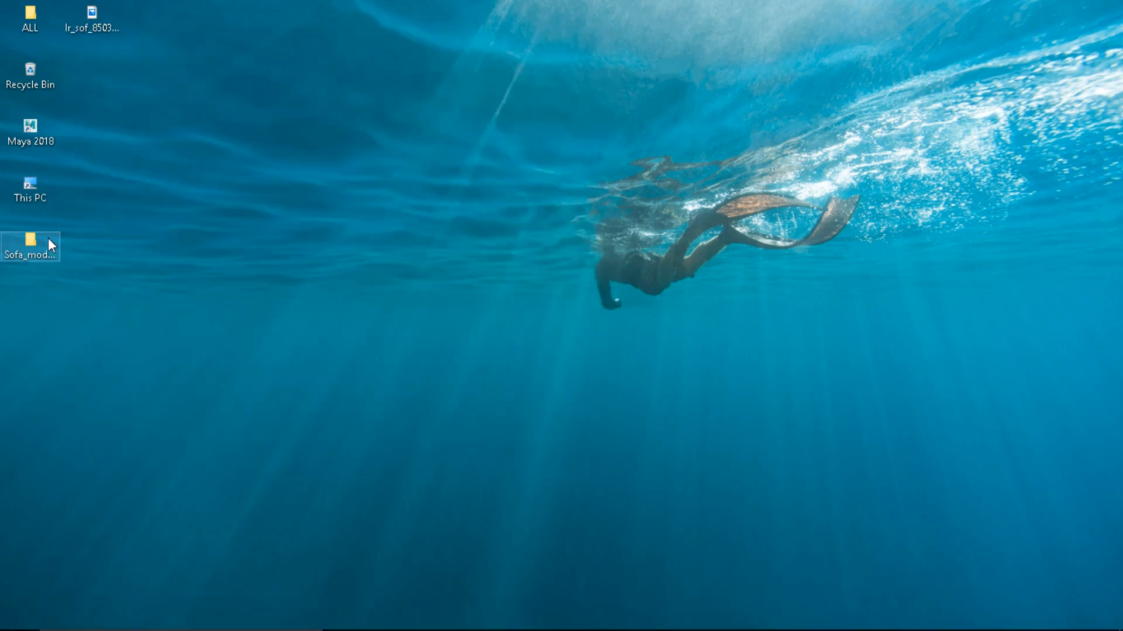
double_click(193, 103)
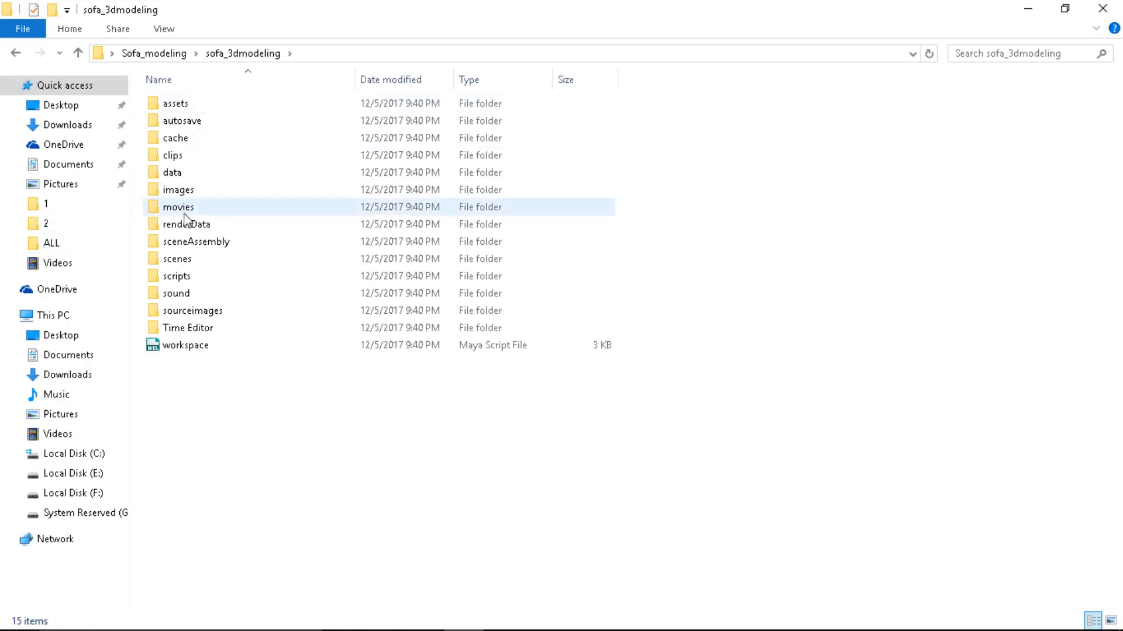
double_click(175, 312)
right_click(258, 188)
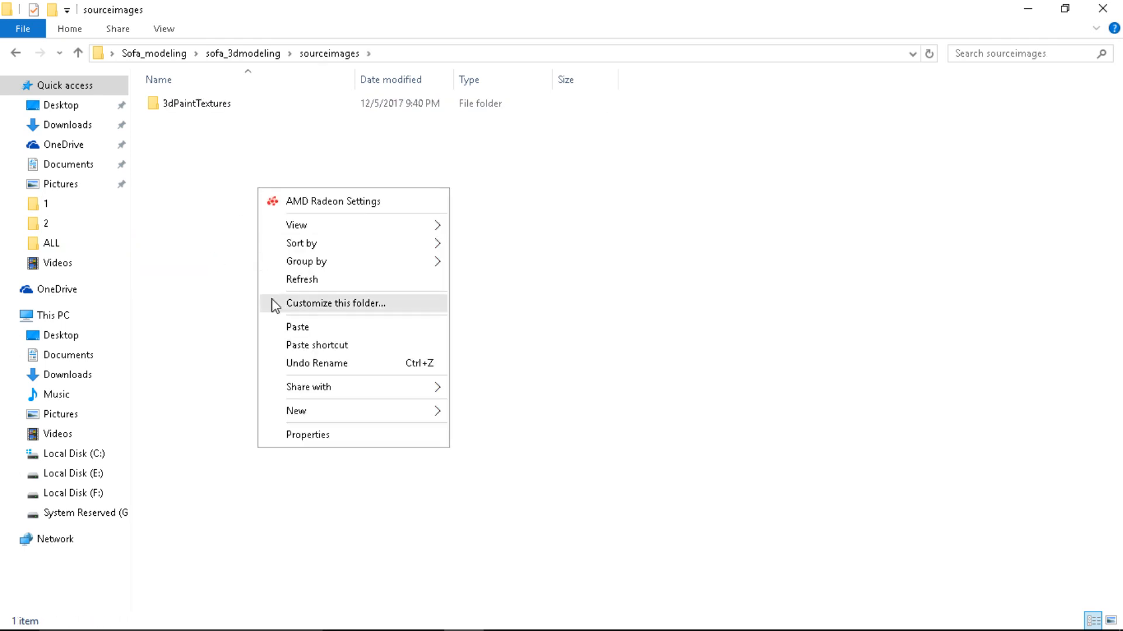
left_click(280, 325)
left_click(1102, 8)
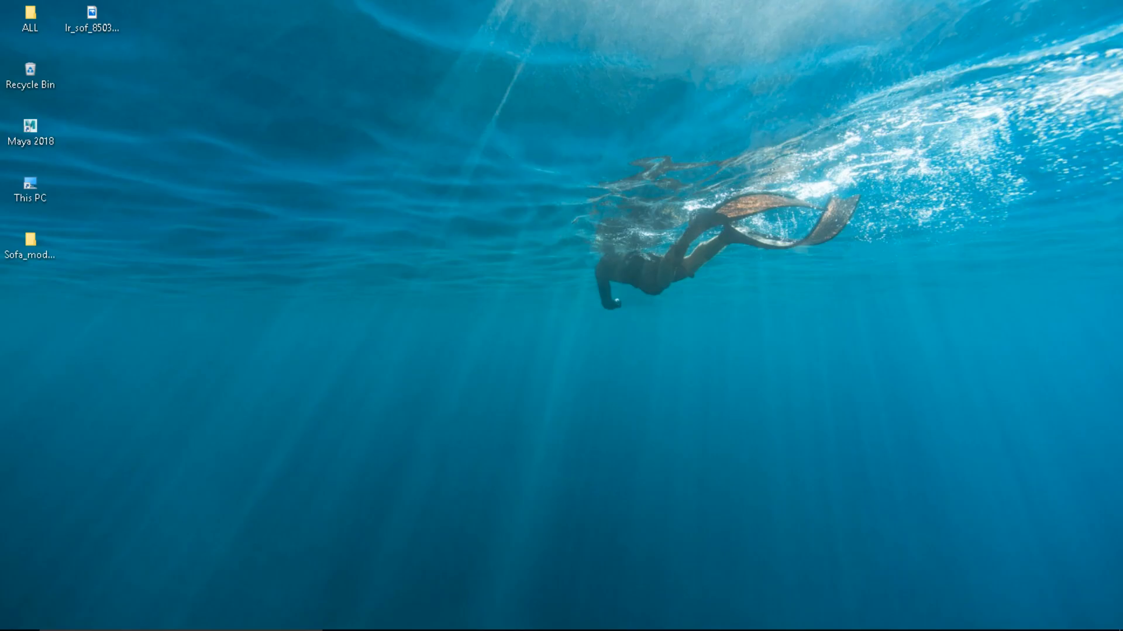
left_click(543, 614)
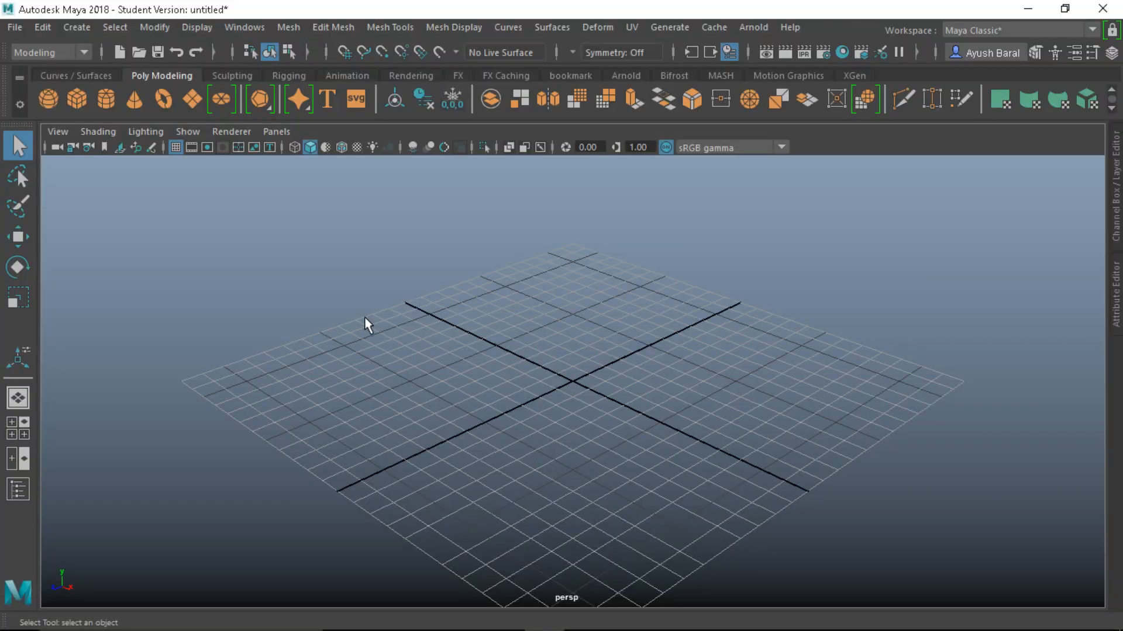
Maximize the perspective view and import the red sofa photo as an image plane
key("space")
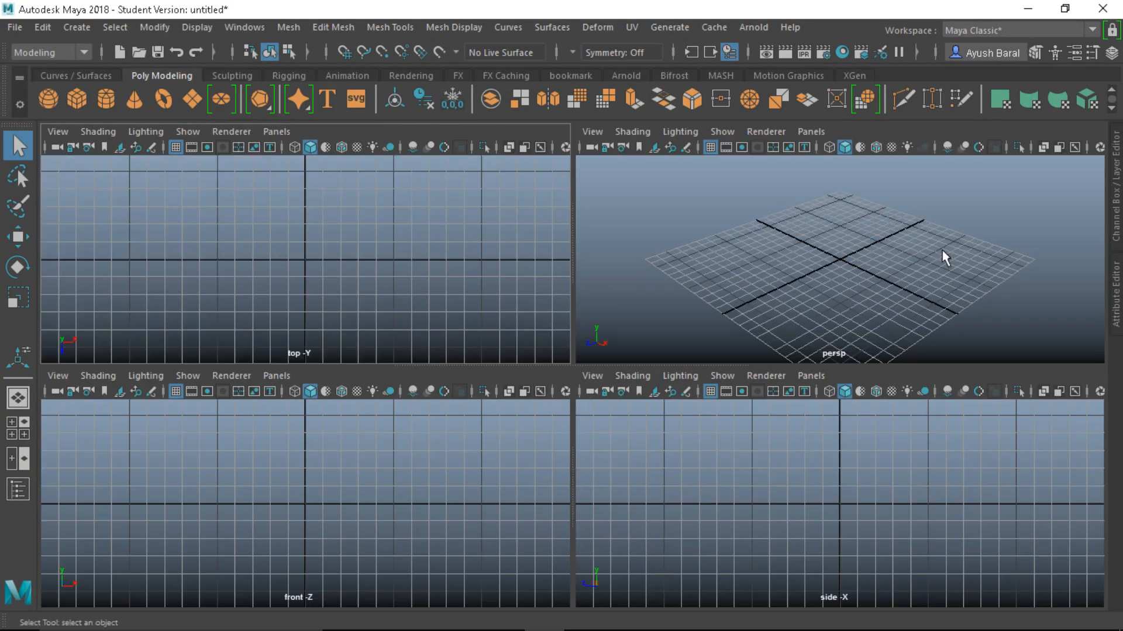
key("space")
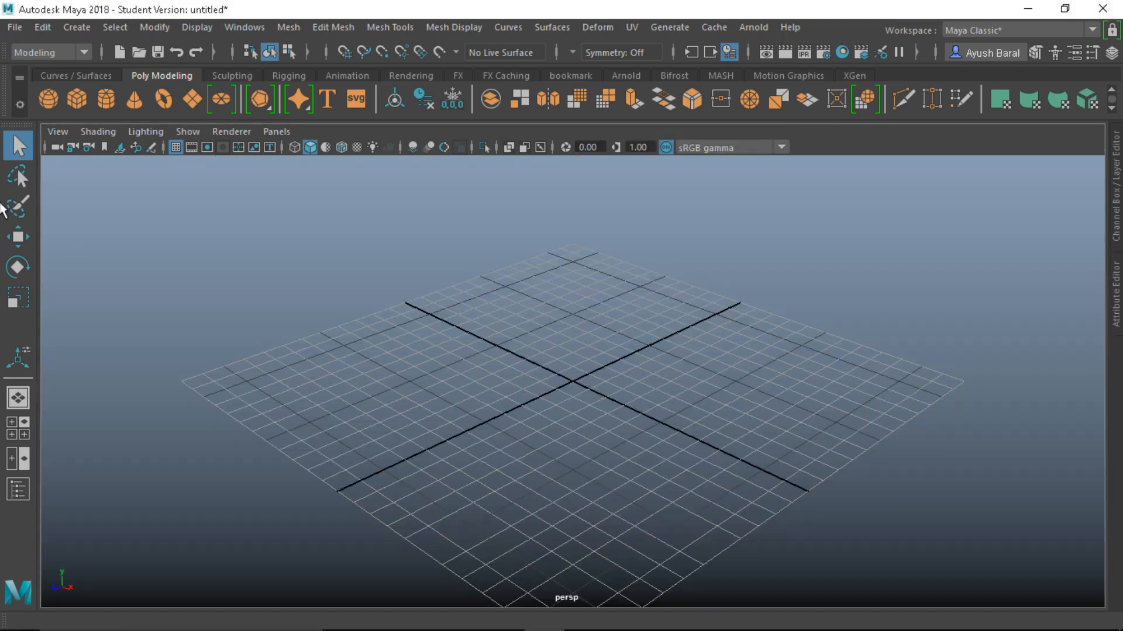
left_click(59, 132)
mouse_move(99, 497)
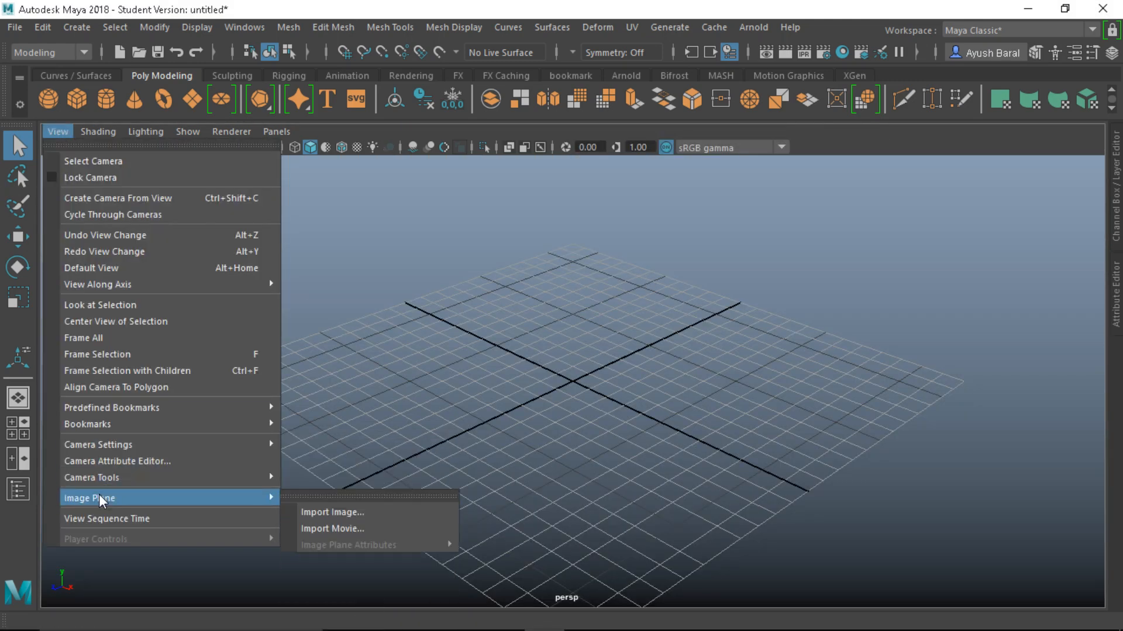
left_click(338, 512)
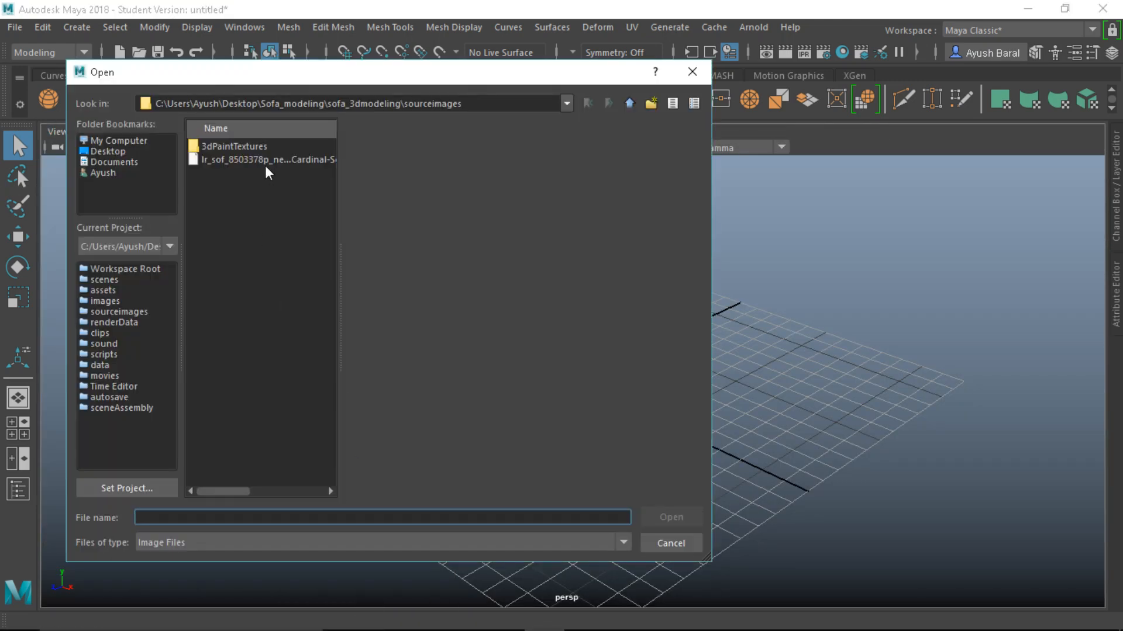
left_click(270, 161)
left_click(671, 517)
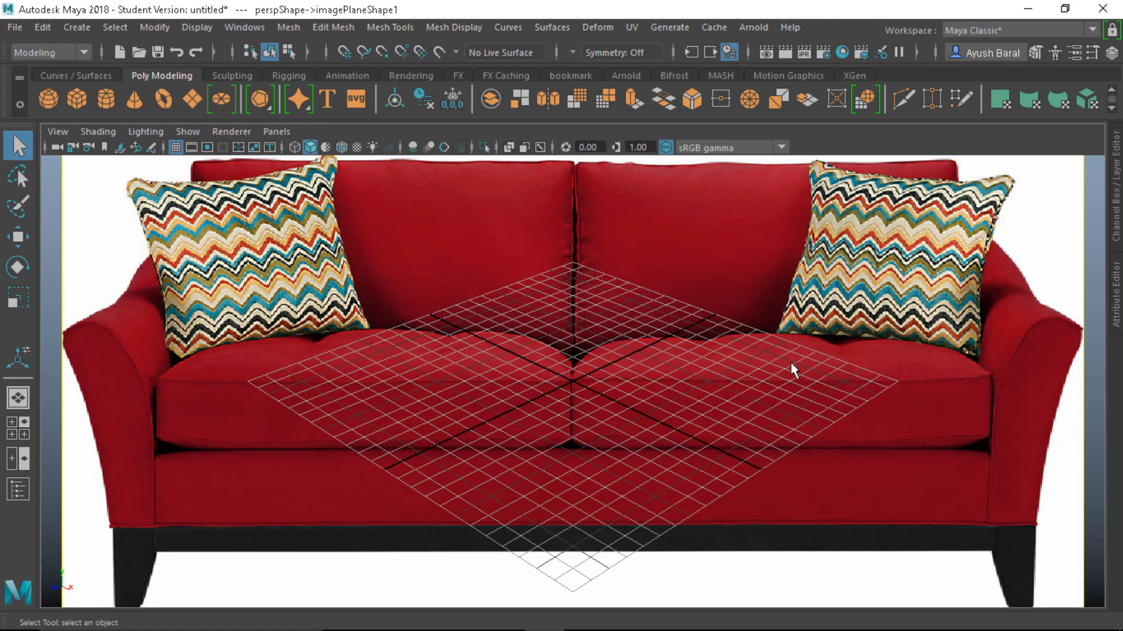
Float the image plane's Attribute Editor and rename the shape to ref_image
left_click(1115, 292)
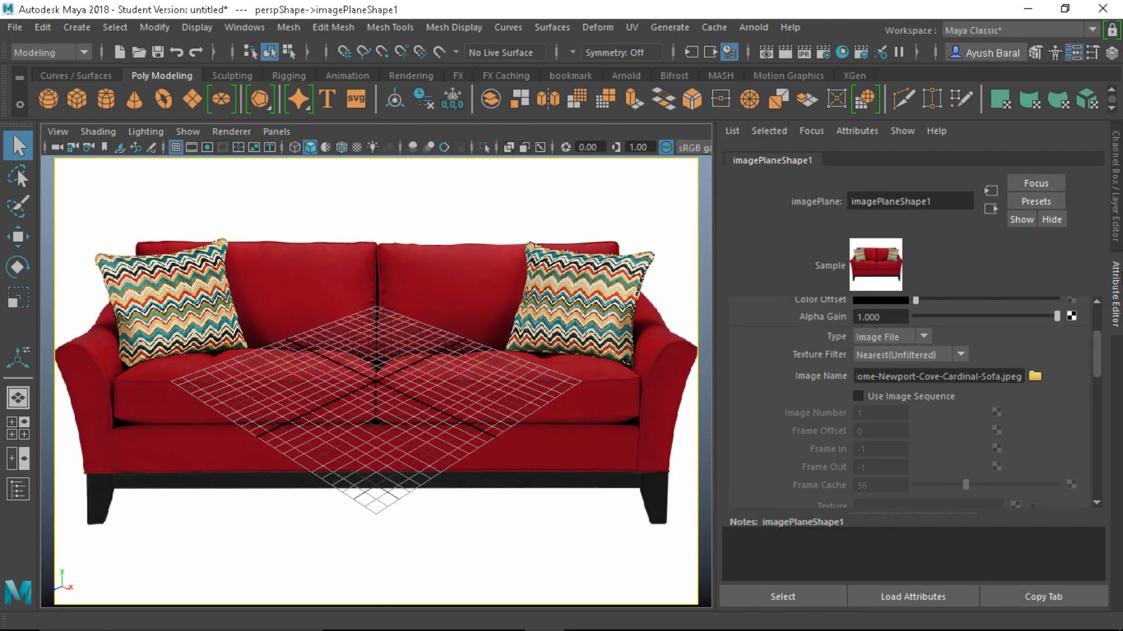
left_click_drag(1115, 279, 841, 218)
left_click_drag(937, 231, 514, 173)
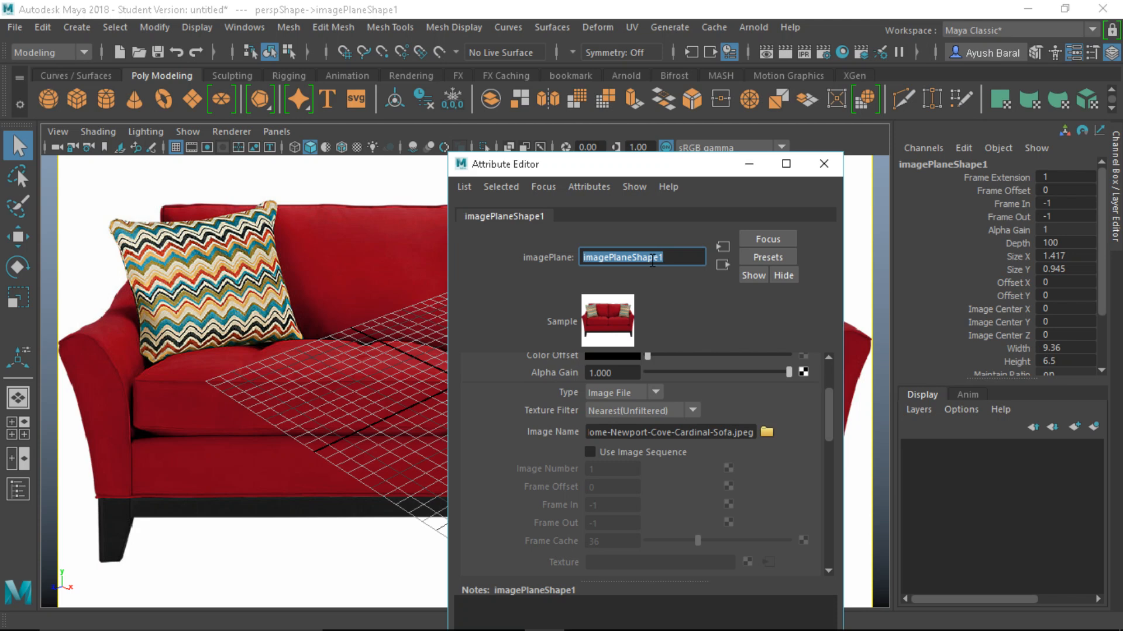
type("ref_")
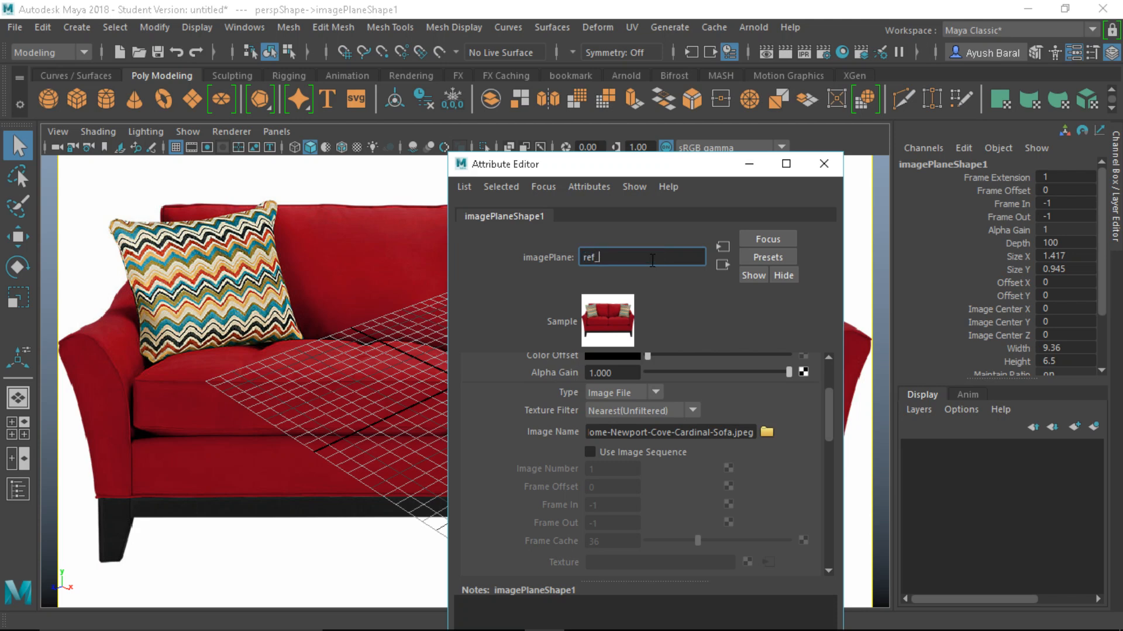
type("image")
key("Return")
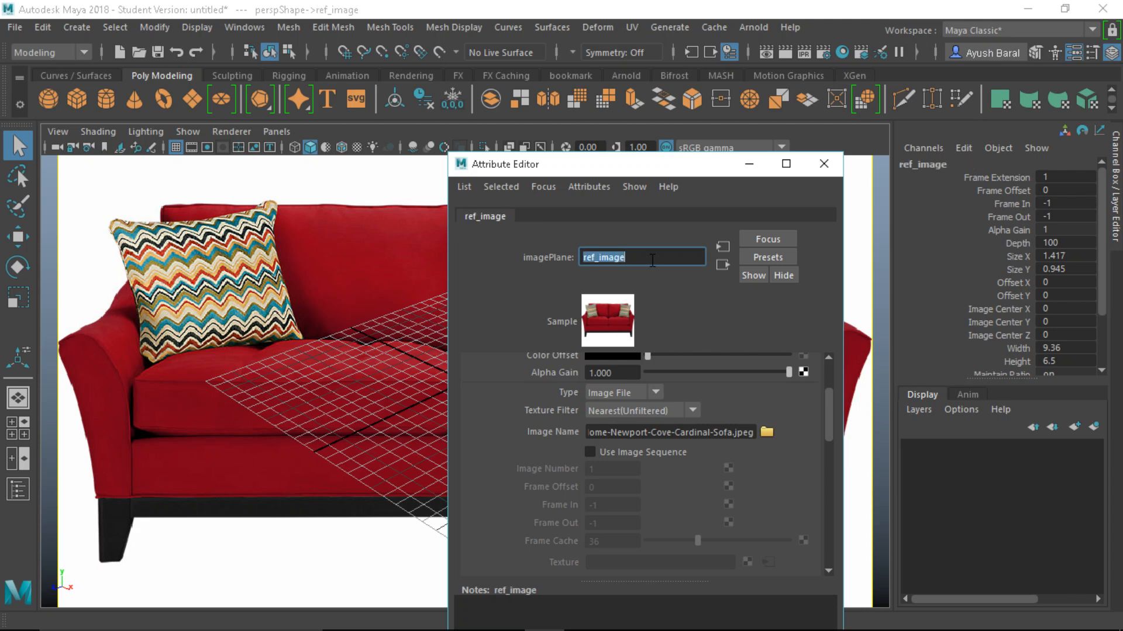
Set Size X to 0.517 and offset -0.45, -0.21, then dock the editor
scroll(587, 470, "down", 5)
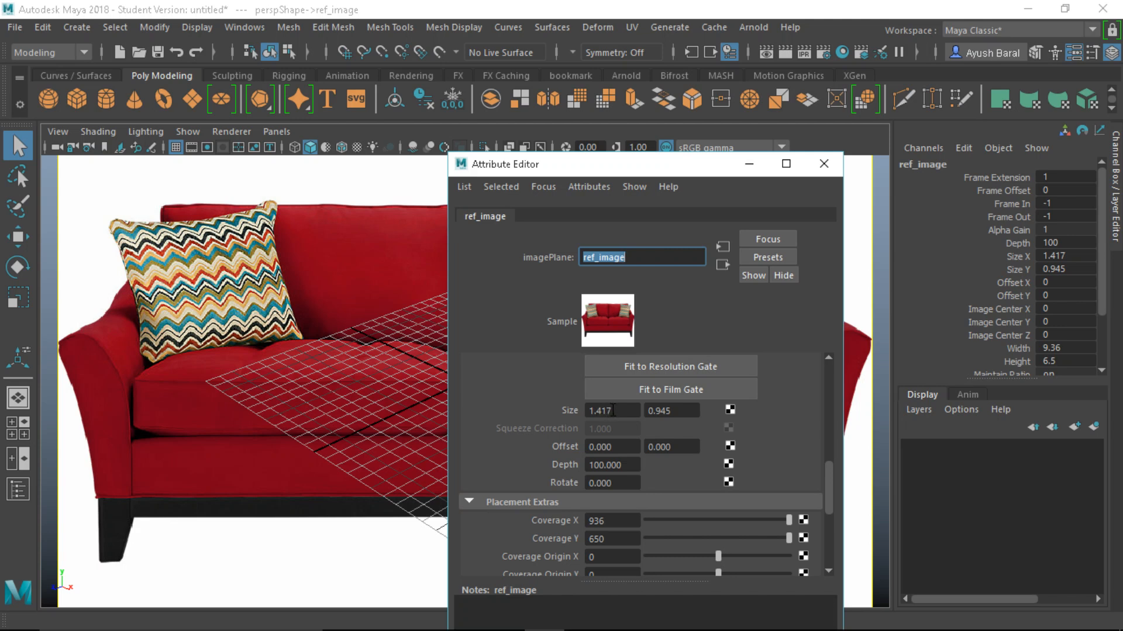
left_click_drag(613, 410, 568, 448, "ctrl")
left_click_drag(602, 410, 639, 444, "ctrl")
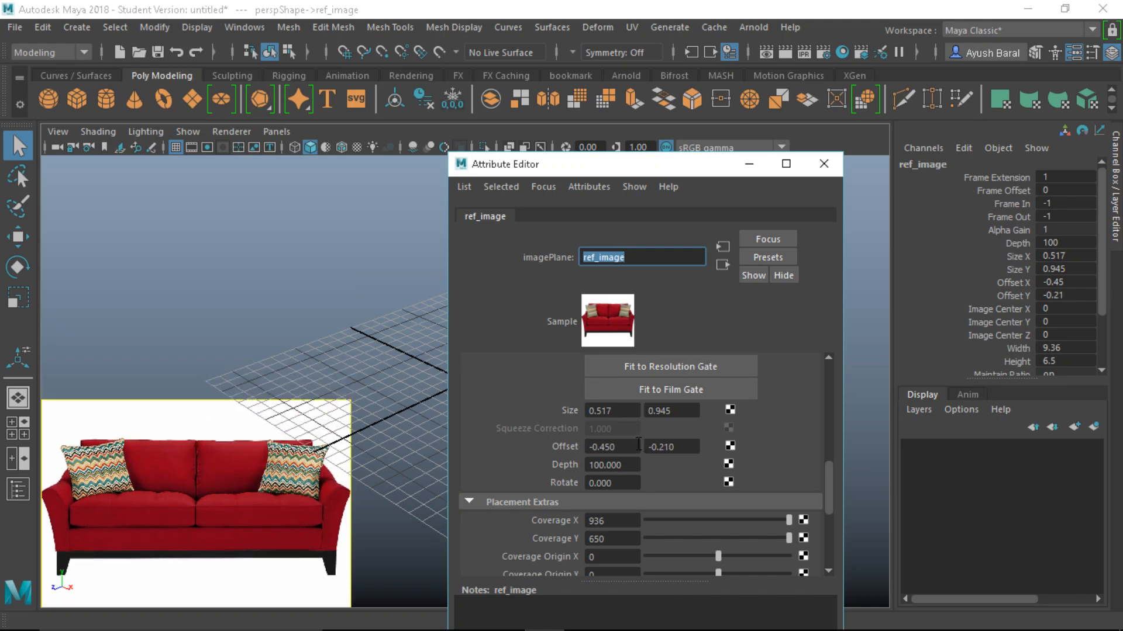
left_click_drag(657, 170, 1114, 393)
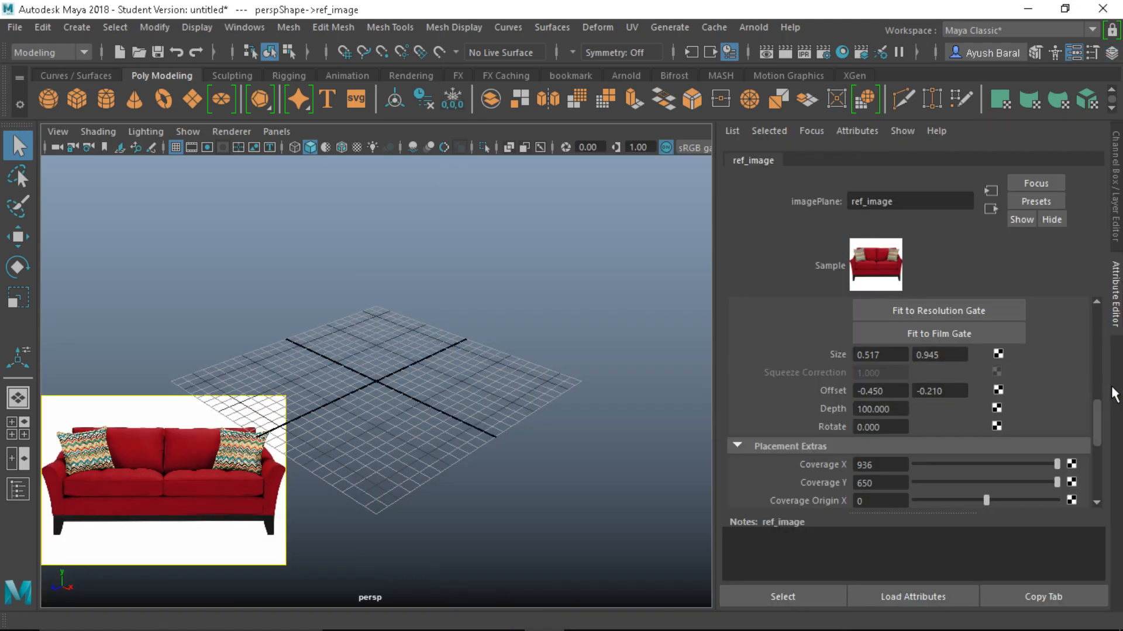
Collapse the channel listing, reselect the sofa image plane and reopen its channel values
left_click(1116, 208)
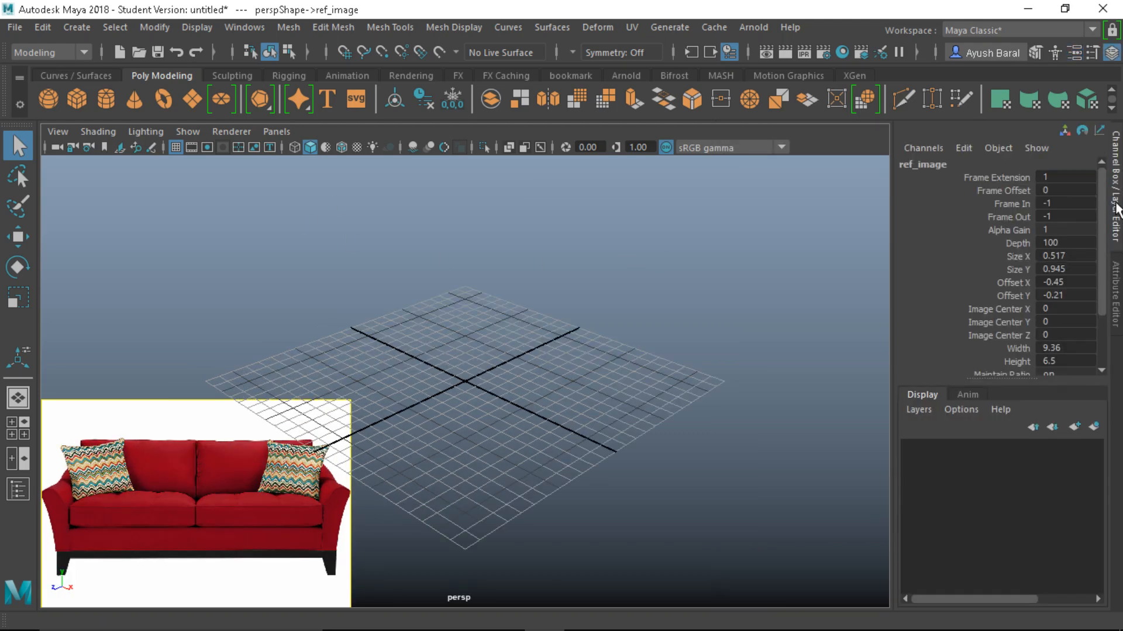
left_click(1117, 208)
left_click_drag(626, 281, 690, 345)
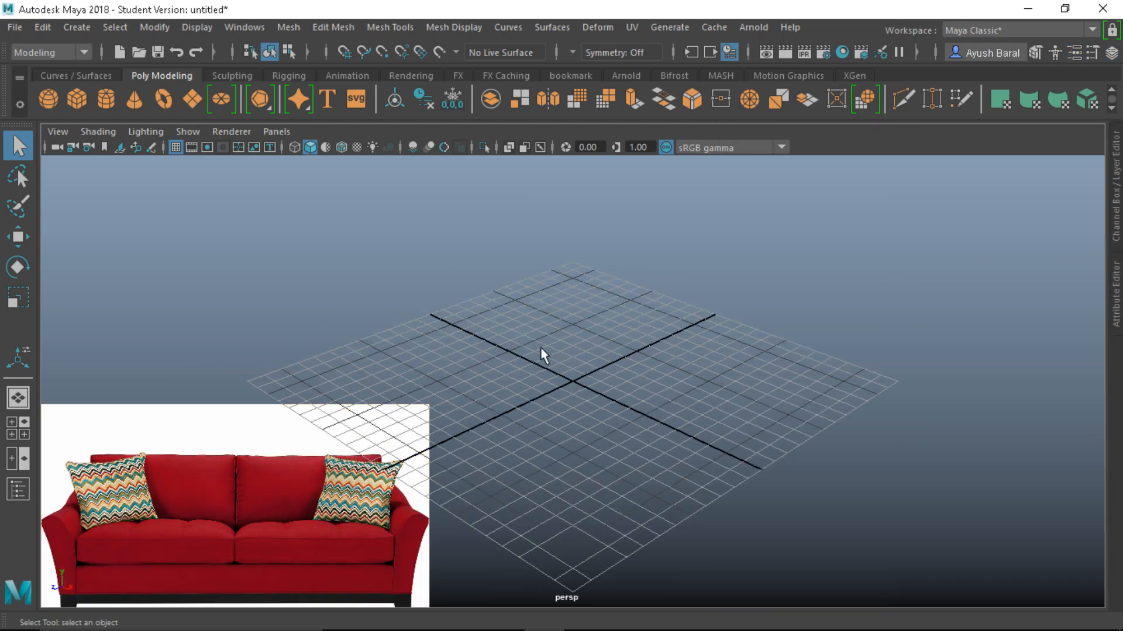
left_click(283, 458)
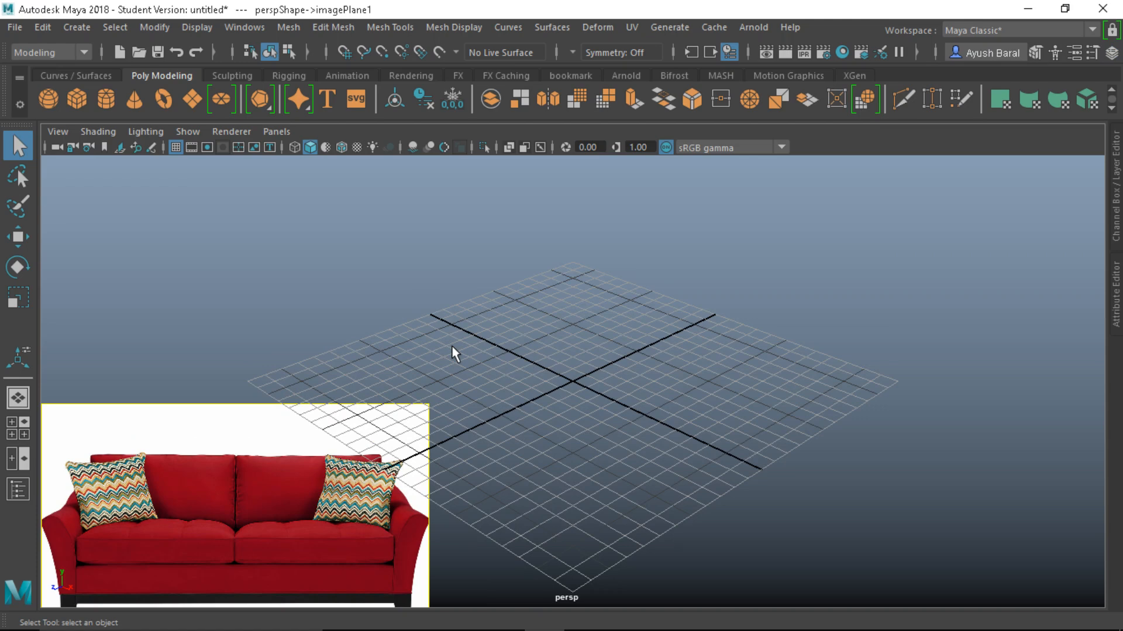
left_click(1117, 222)
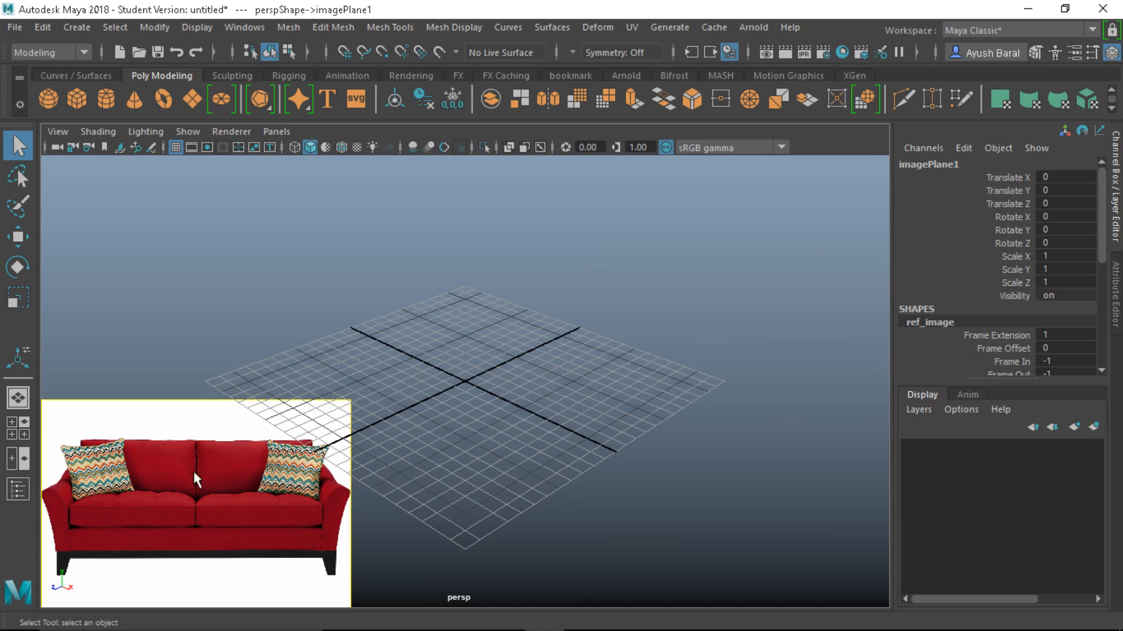
Lock all channels of the sofa image plane, then reselect it to verify
left_click_drag(998, 177, 994, 420)
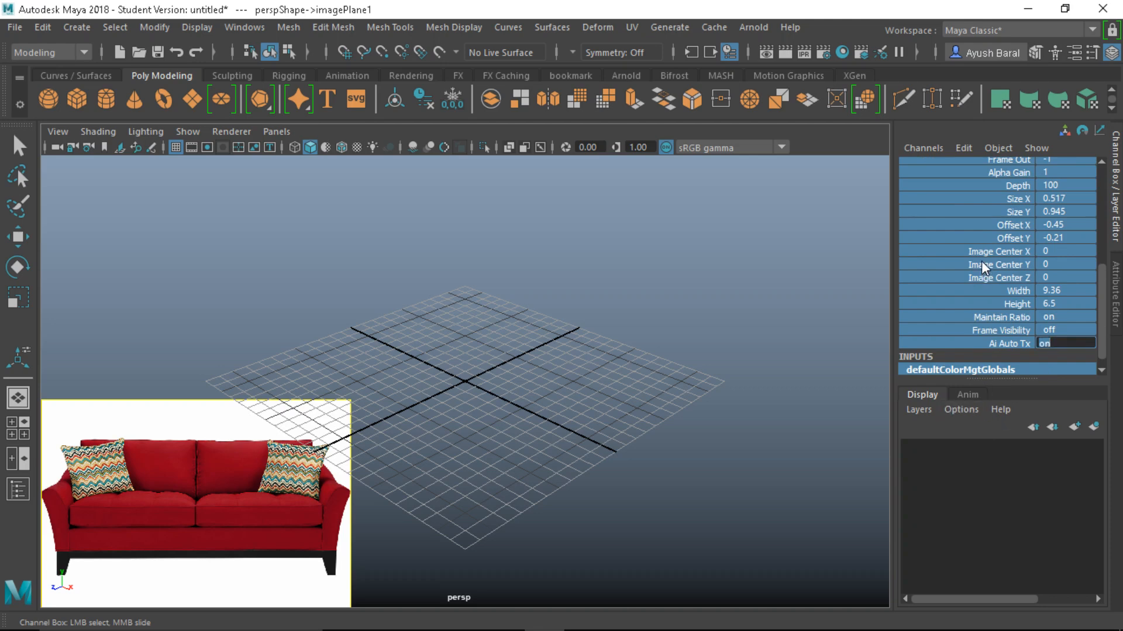
right_click(981, 261)
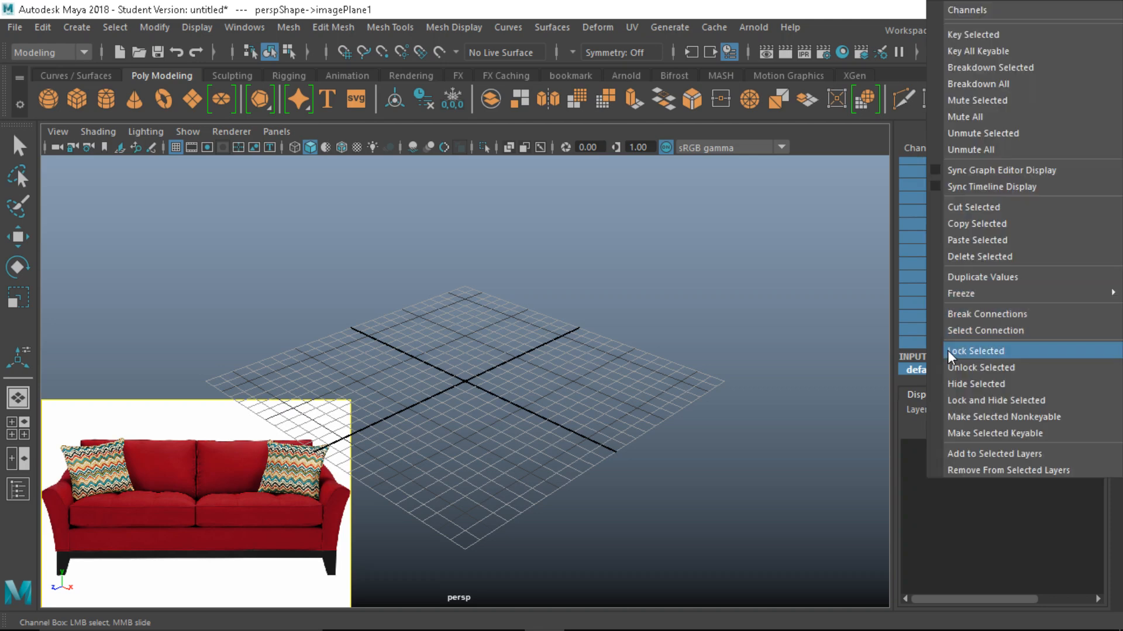
left_click(965, 350)
left_click(419, 434)
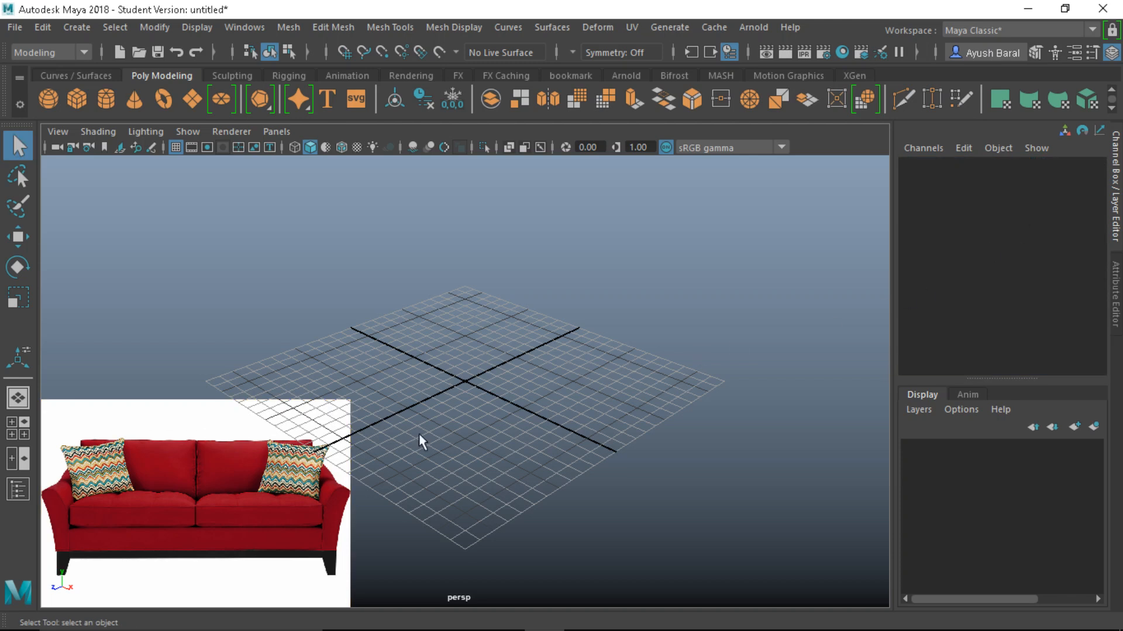
left_click(255, 521)
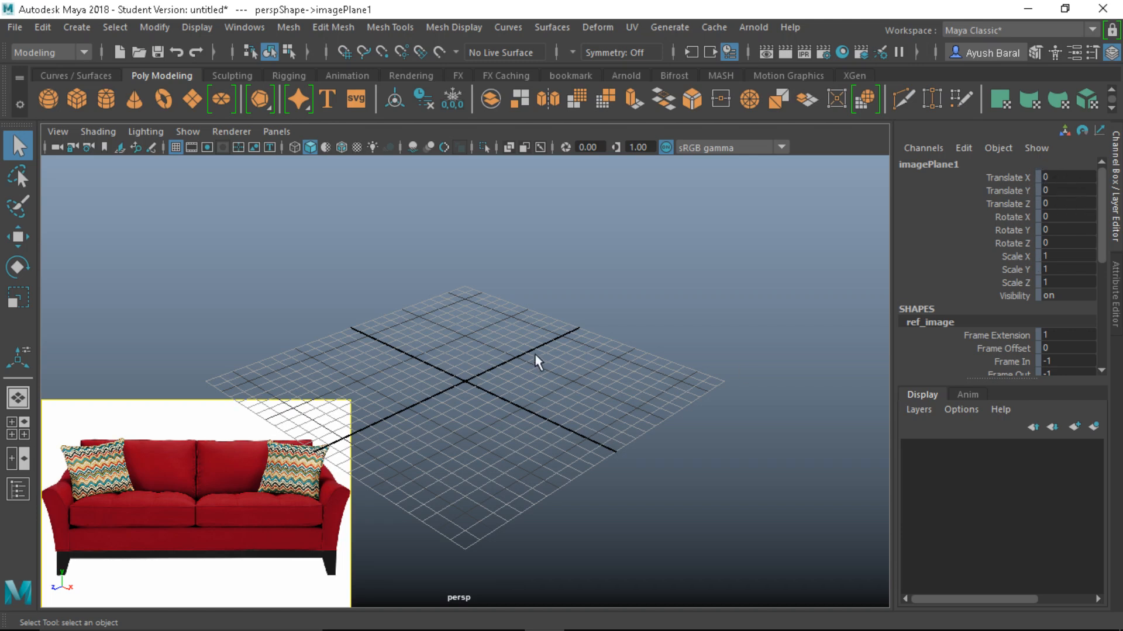
Collapse the Channel Box and orbit the perspective view around the empty grid
left_click(1117, 175)
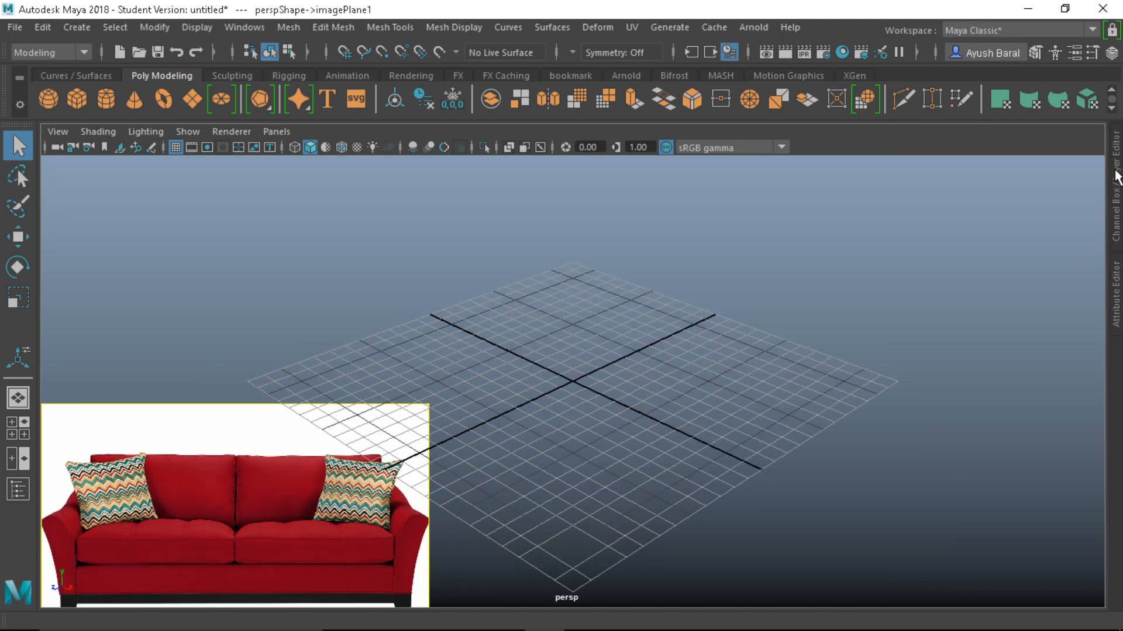
scroll(644, 338, "down", 2)
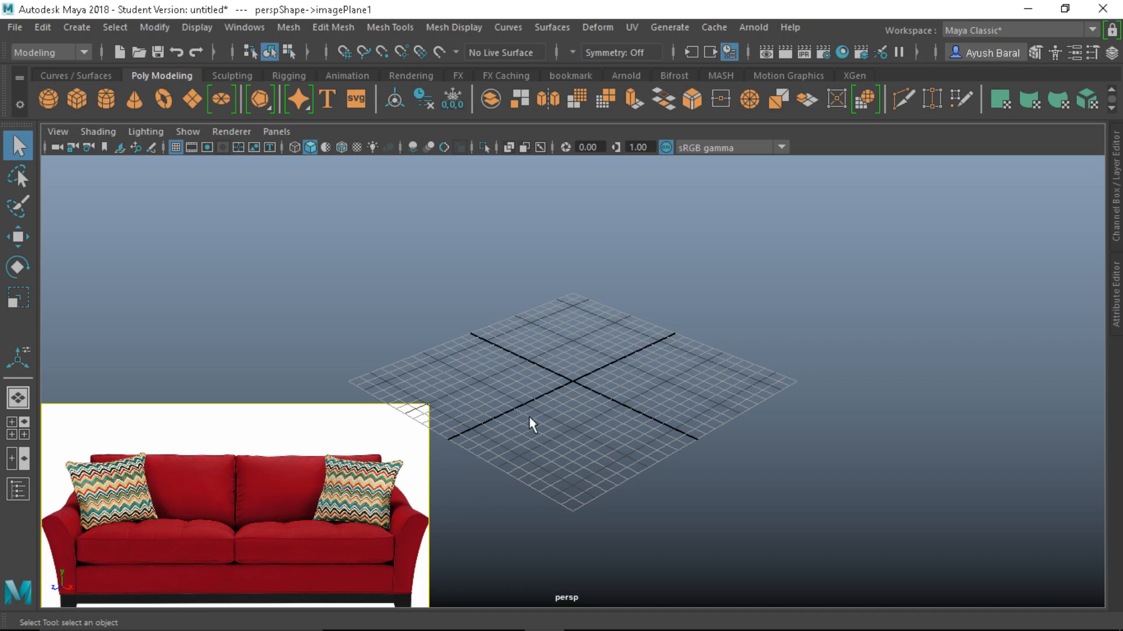
left_click_drag(529, 417, 626, 390, "alt")
right_click_drag(626, 391, 753, 401, "alt")
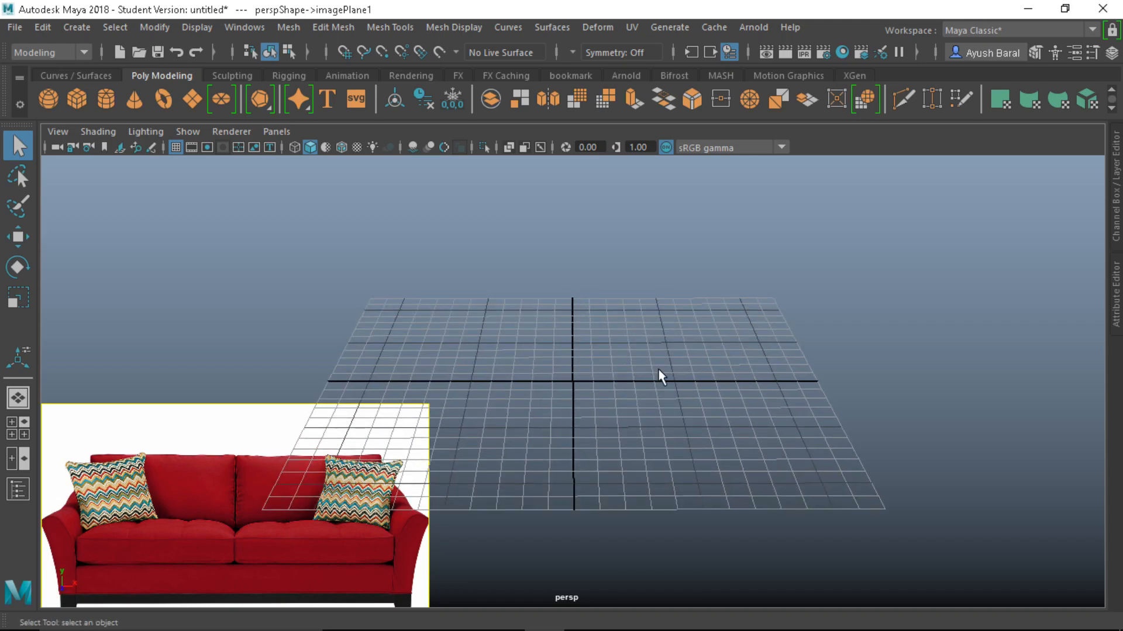
left_click_drag(653, 328, 647, 431, "alt")
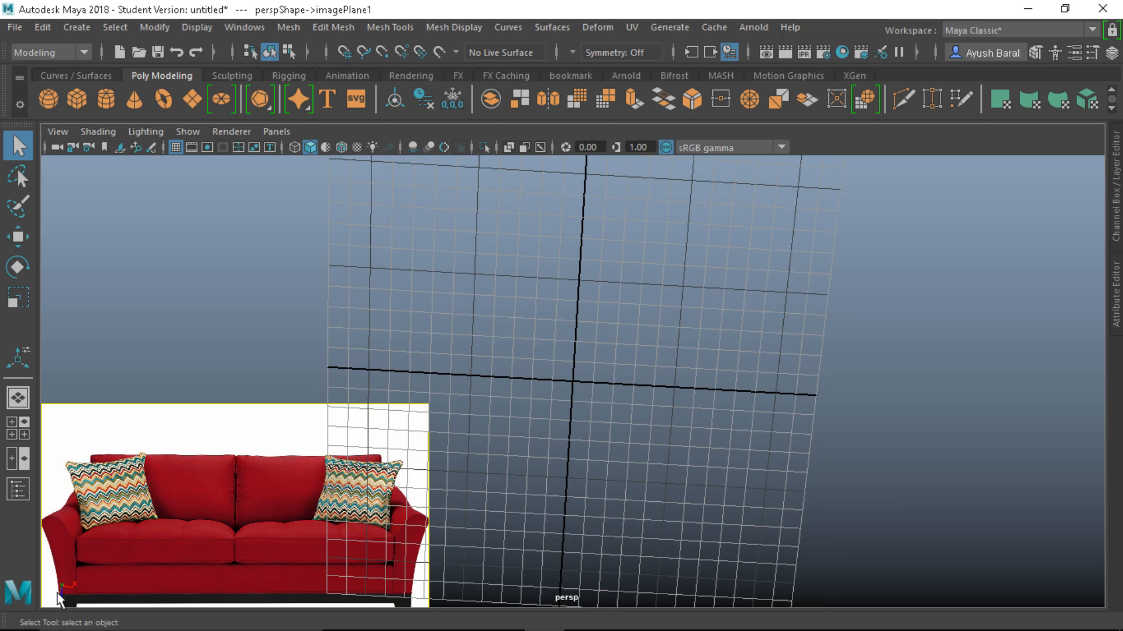
left_click_drag(462, 473, 464, 336, "alt")
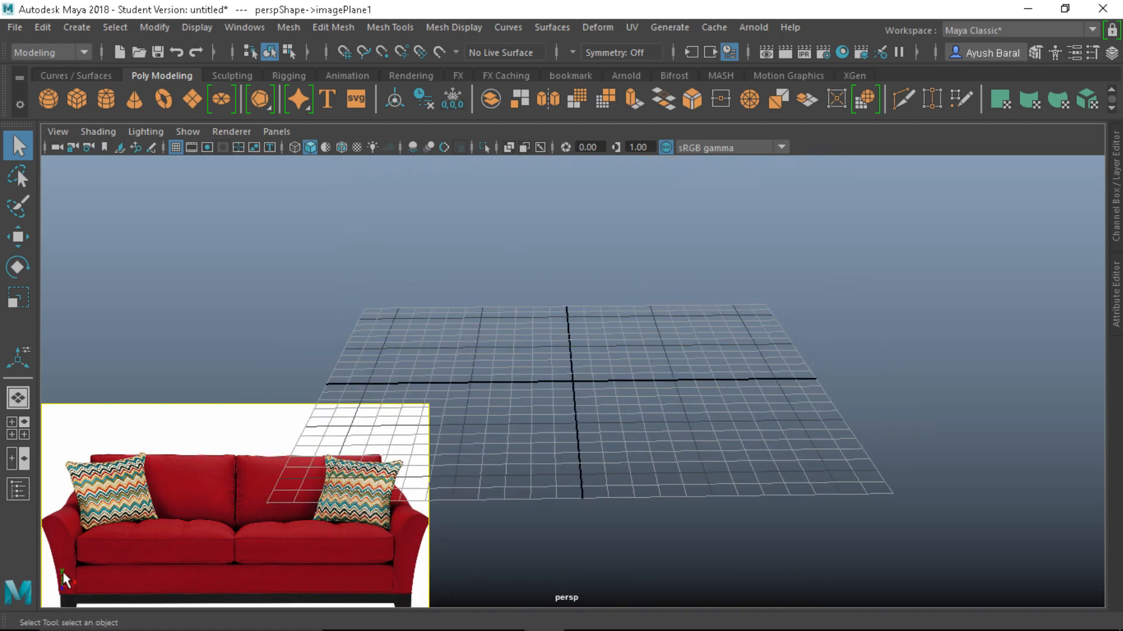
mouse_move(570, 392)
left_mouse_down("alt")
mouse_move(571, 454)
mouse_move(578, 389)
left_mouse_up("alt")
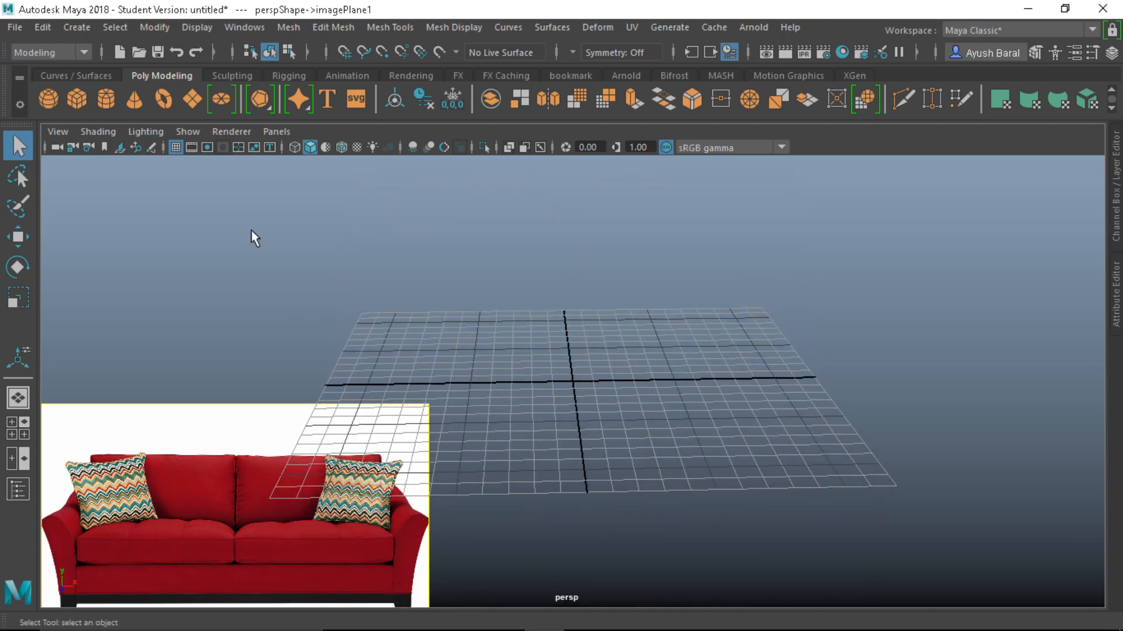
Create a polygon cube, raise it above the grid and scale it into a flat, wide slab
left_click(76, 100)
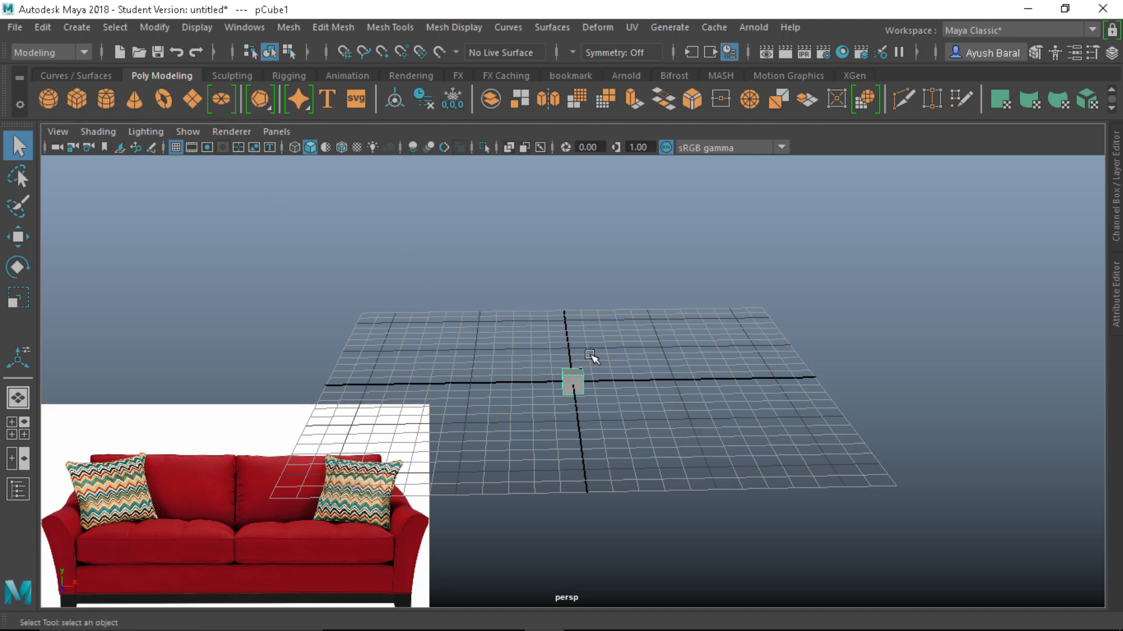
key("w")
left_click(549, 284)
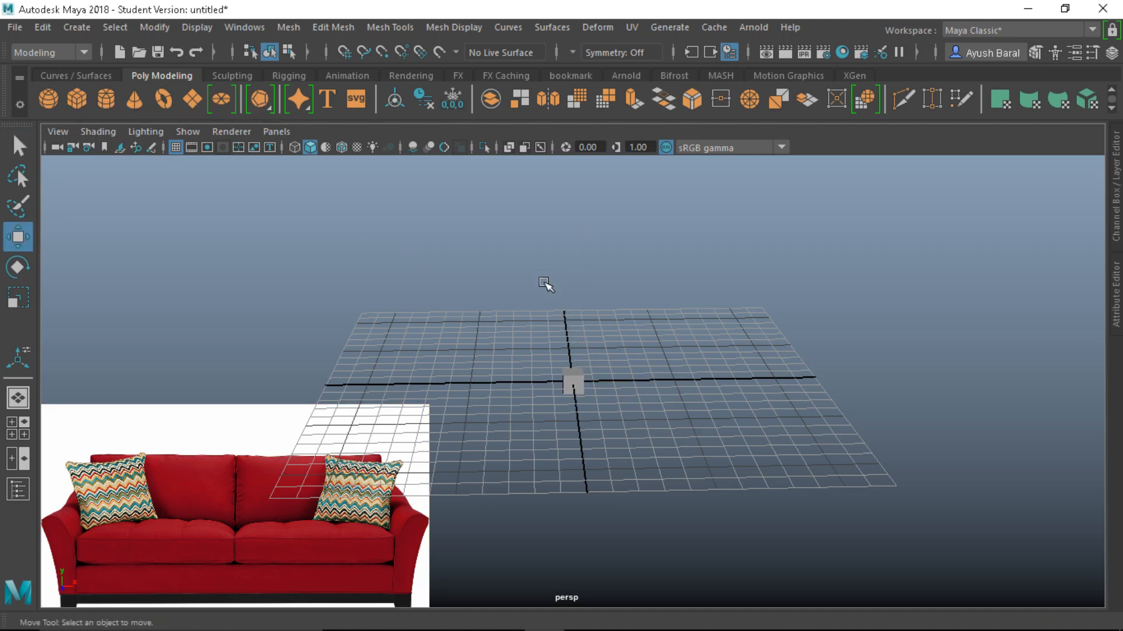
left_click(579, 375)
left_click_drag(574, 316, 574, 211)
middle_click_drag(682, 346, 710, 375, "alt")
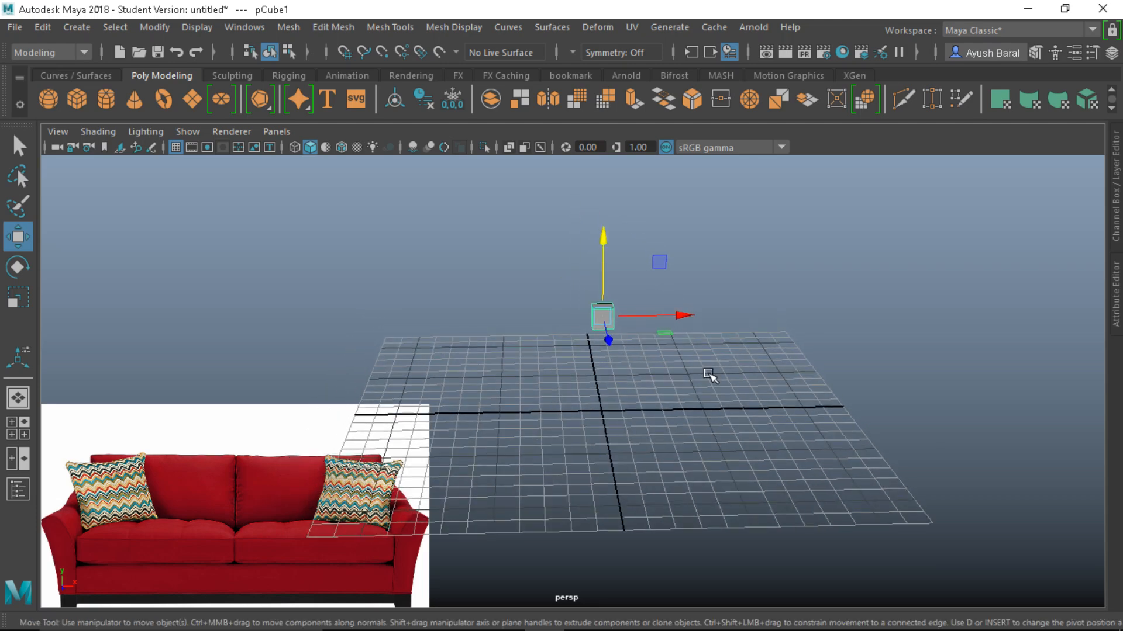
key("r")
left_click_drag(602, 316, 664, 339)
left_click_drag(602, 243, 604, 304)
left_click_drag(673, 317, 801, 317)
Widen and slightly heighten the slab in front view, then deepen it along Z in top view
key("space")
key("space")
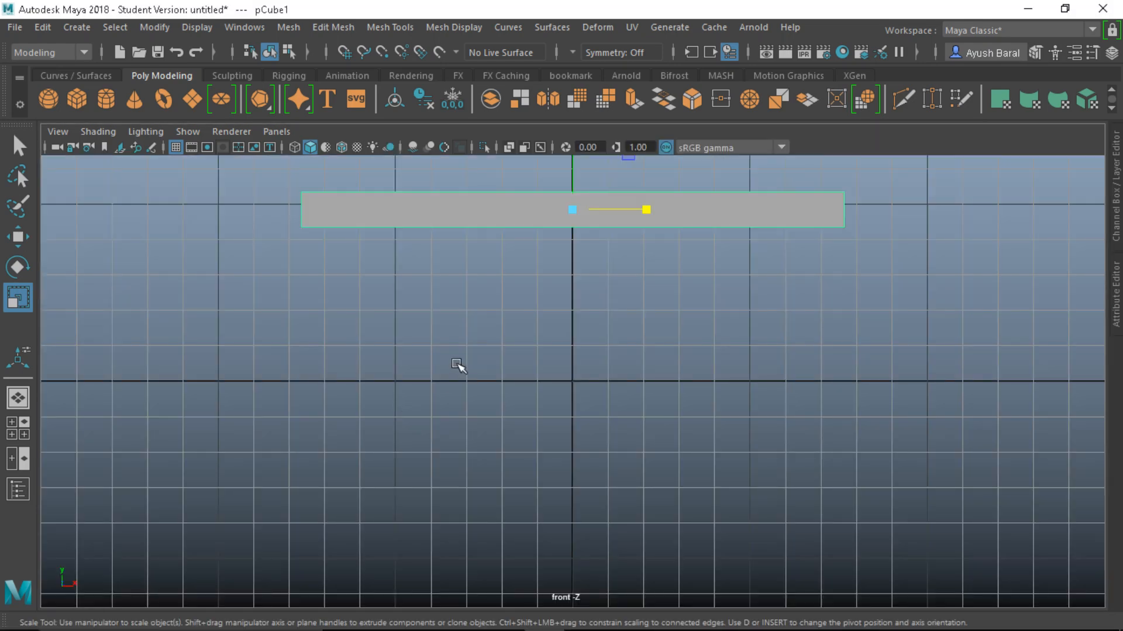
middle_click_drag(548, 264, 513, 369, "alt")
left_click_drag(597, 373, 605, 374)
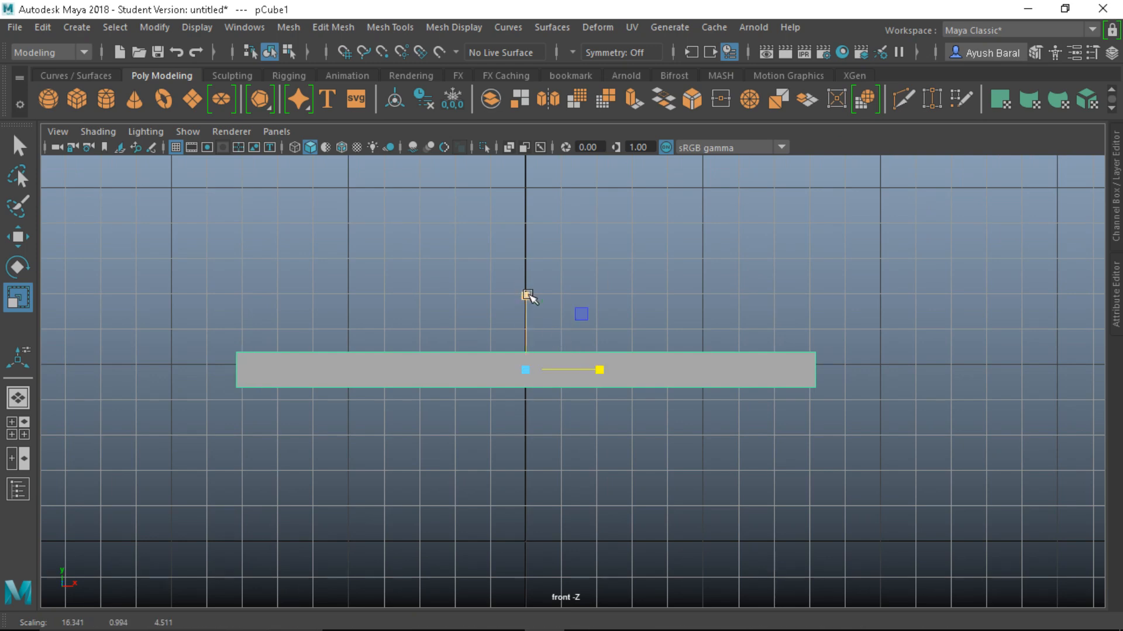
left_click_drag(525, 296, 524, 287)
key("space")
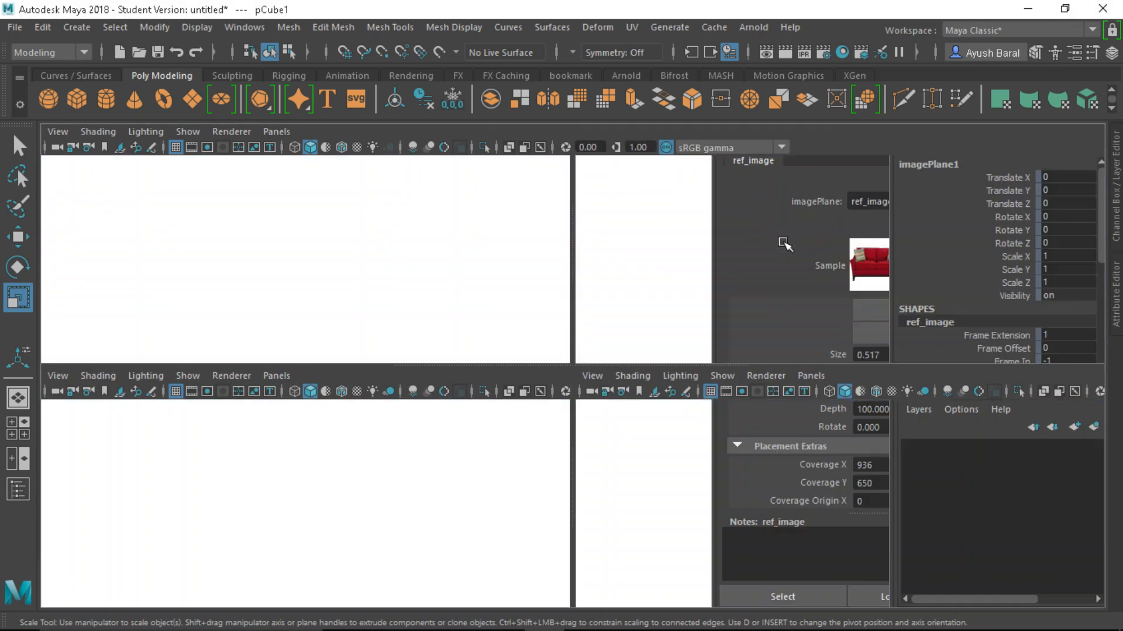
key("space")
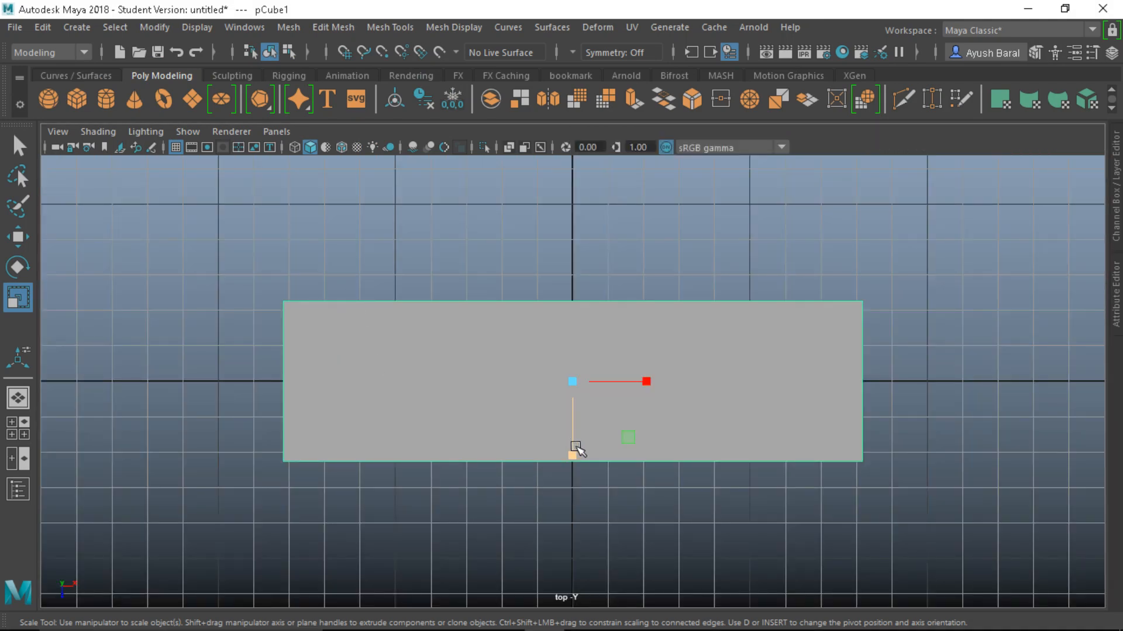
left_click_drag(574, 454, 574, 486)
scroll(626, 405, "down", 1)
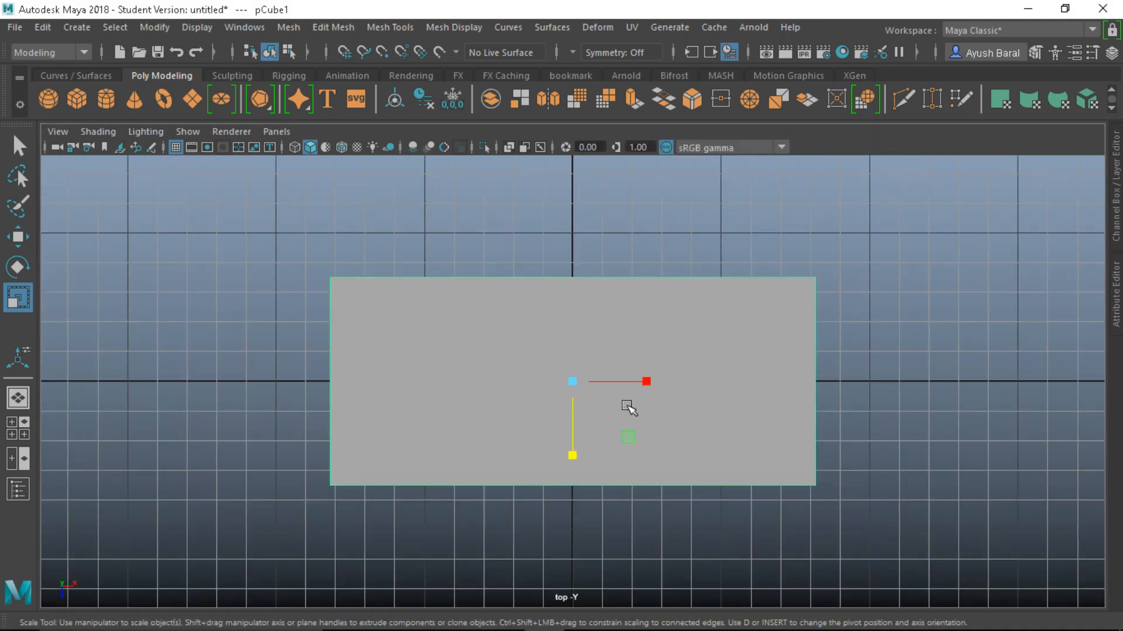
Back in perspective, turn off smooth preview to show the slab's hard edges
key("space")
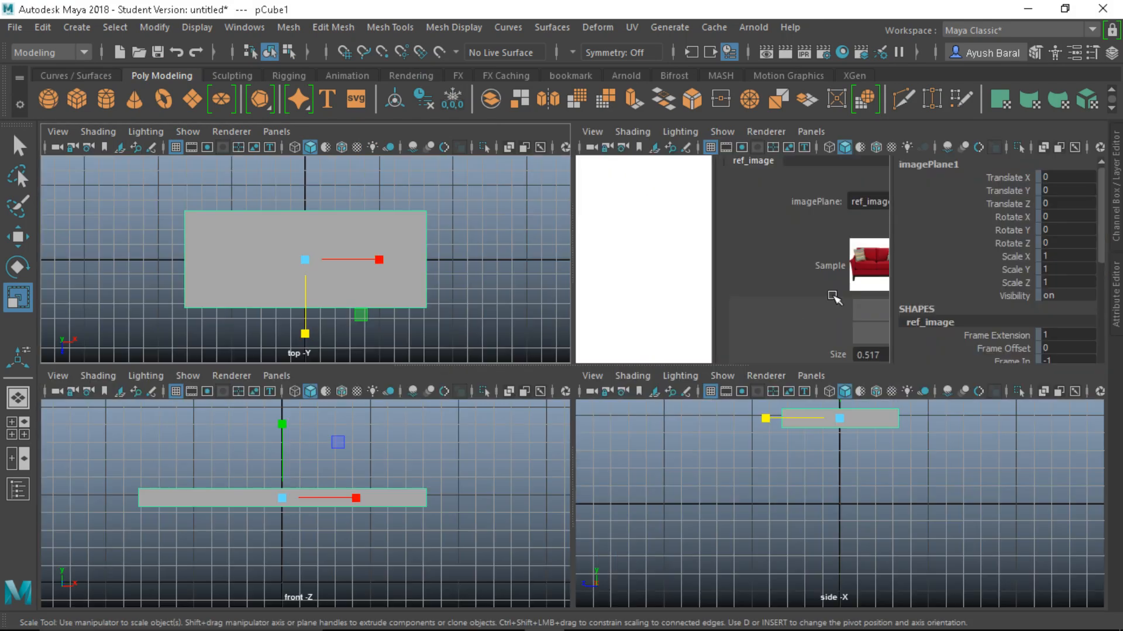
key("space")
left_click_drag(714, 338, 674, 308, "alt")
left_click_drag(603, 345, 836, 348, "alt")
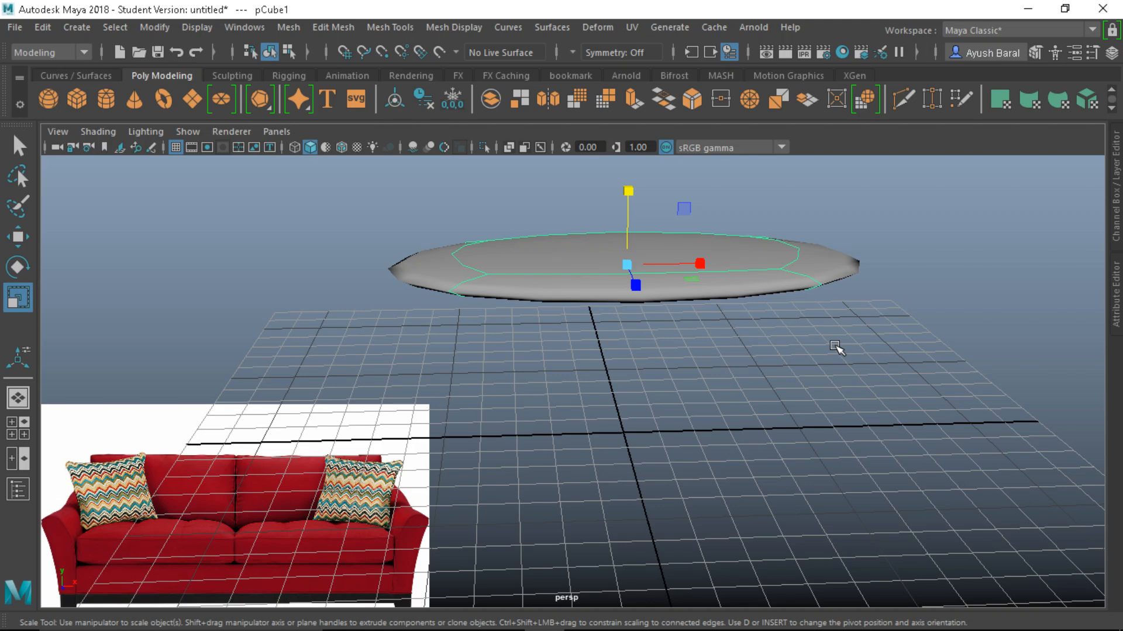
key("1")
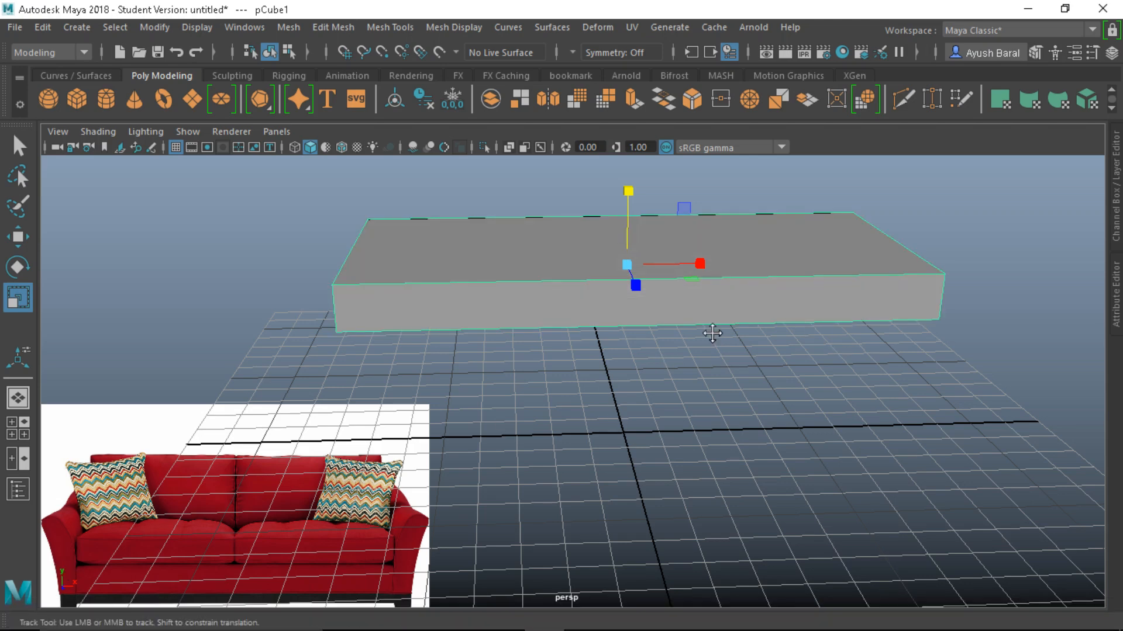
left_click_drag(707, 333, 624, 373, "alt")
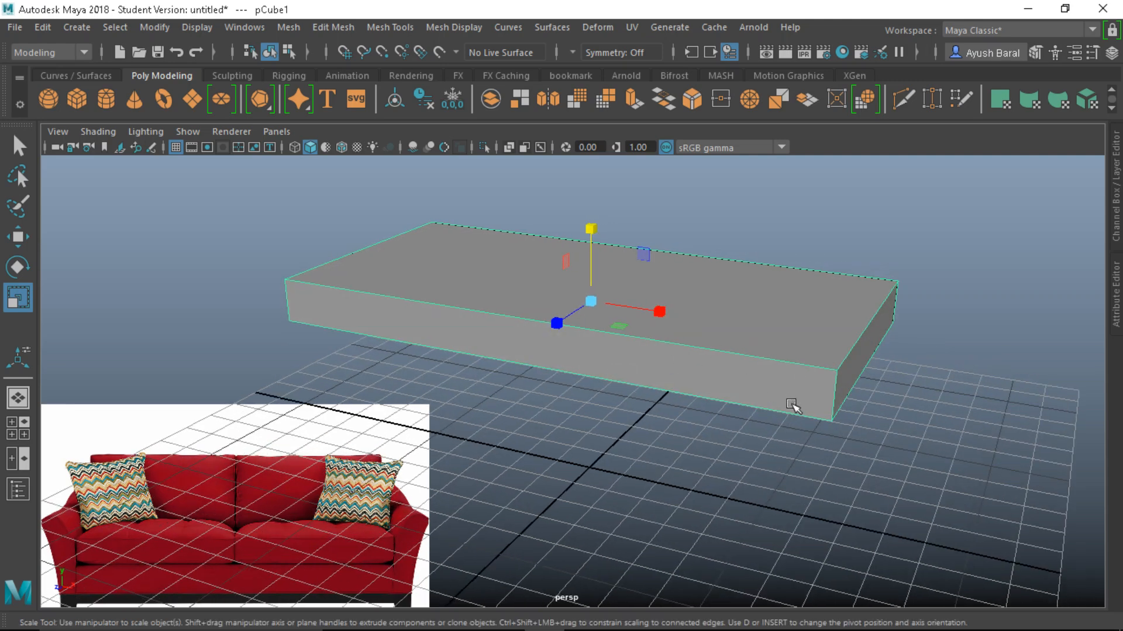
left_click_drag(774, 376, 760, 373, "alt")
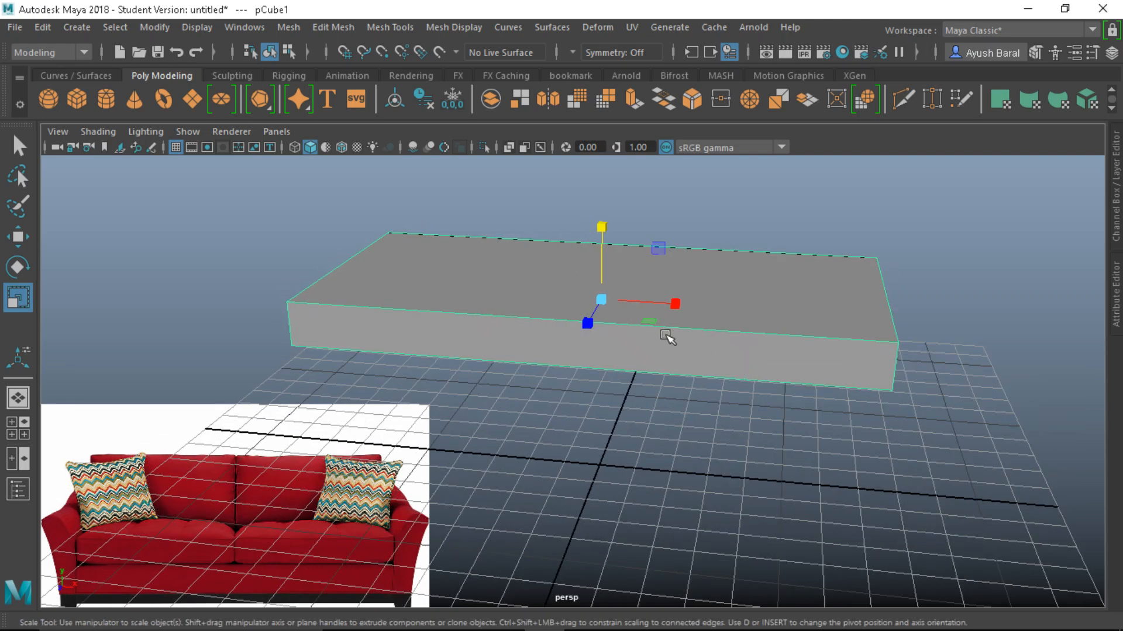
Insert edge loops near the slab's end, along its long sides and near a corner
left_click(398, 27)
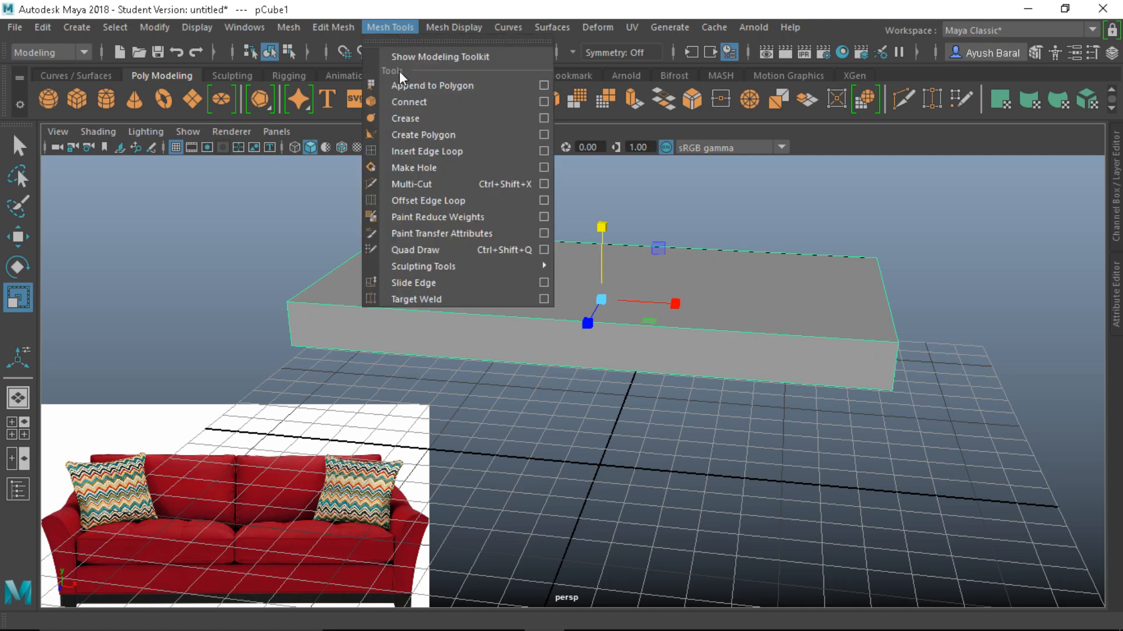
left_click(405, 151)
left_click_drag(704, 258, 814, 322, "alt")
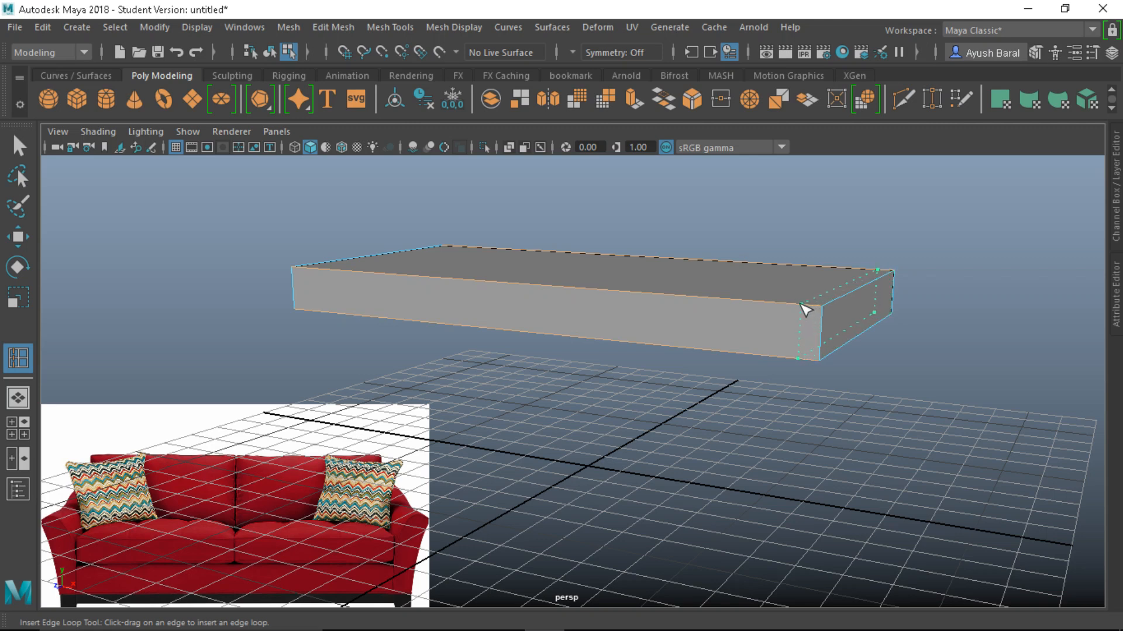
left_click(805, 310)
left_click_drag(805, 321, 788, 434, "alt")
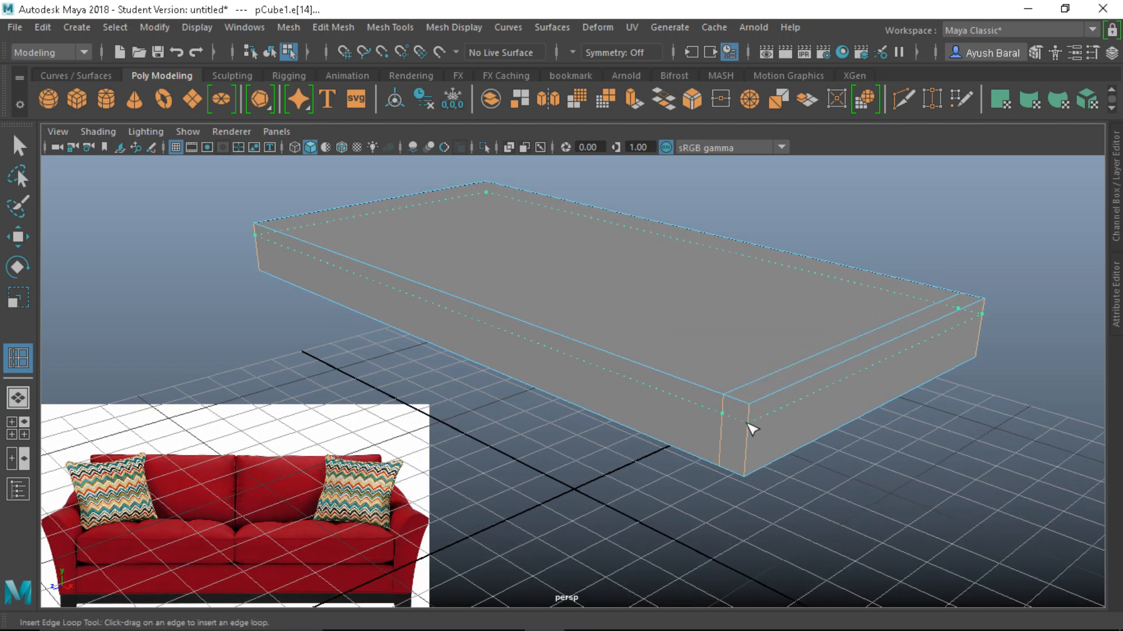
left_click_drag(751, 432, 697, 456)
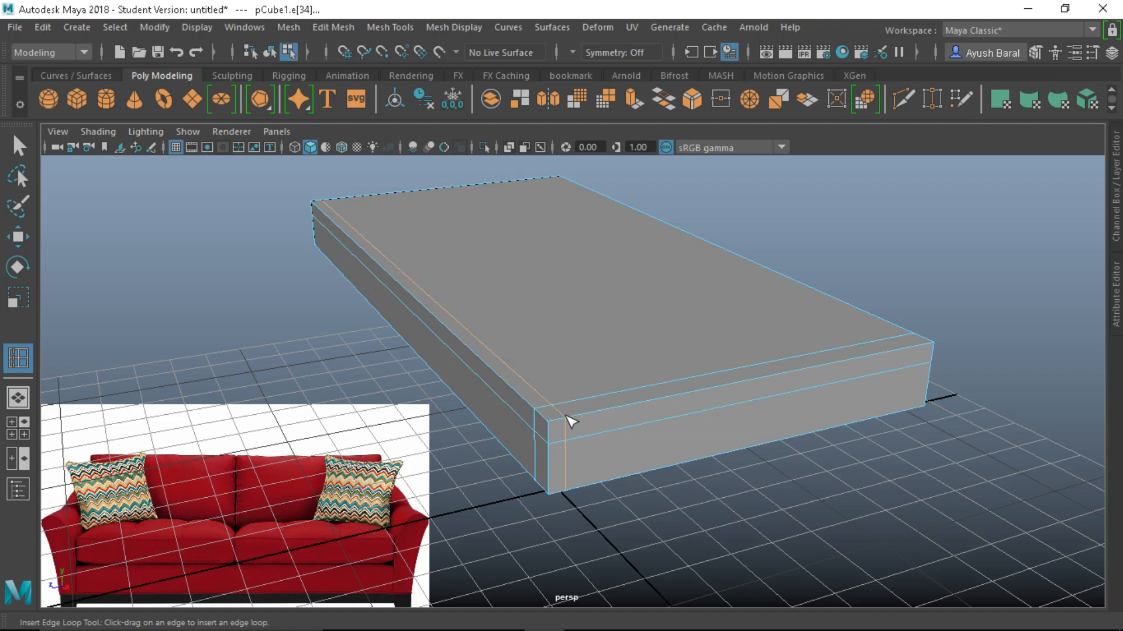
left_click_drag(570, 420, 739, 381, "alt")
left_click(573, 403)
Add edge loops near the bottom edge and along the slab's underside
left_click_drag(753, 302, 694, 465)
key("ctrl+z")
left_click_drag(770, 335, 758, 362, "alt")
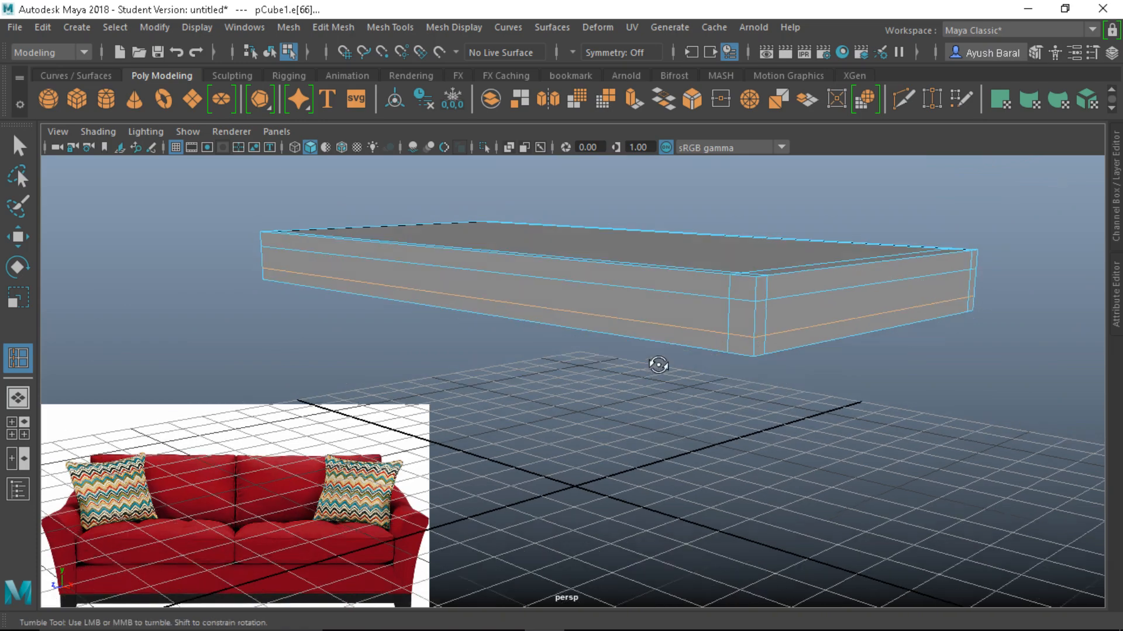
left_click_drag(656, 366, 666, 261, "alt")
middle_click_drag(667, 261, 755, 351, "alt")
right_click_drag(755, 350, 845, 390, "alt")
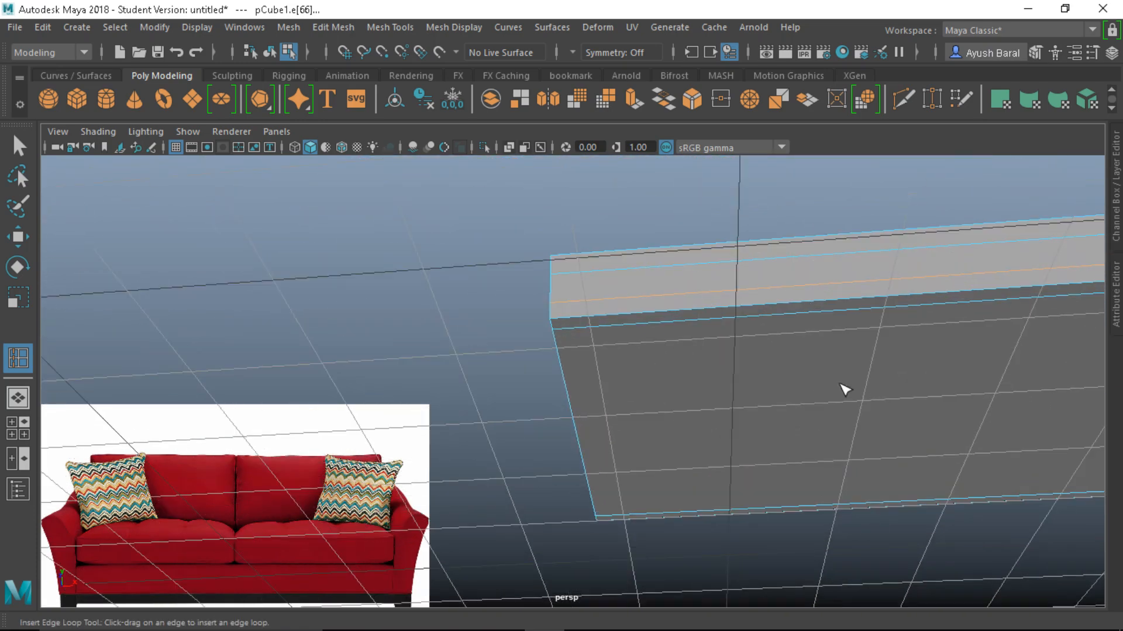
left_click_drag(630, 297, 814, 431)
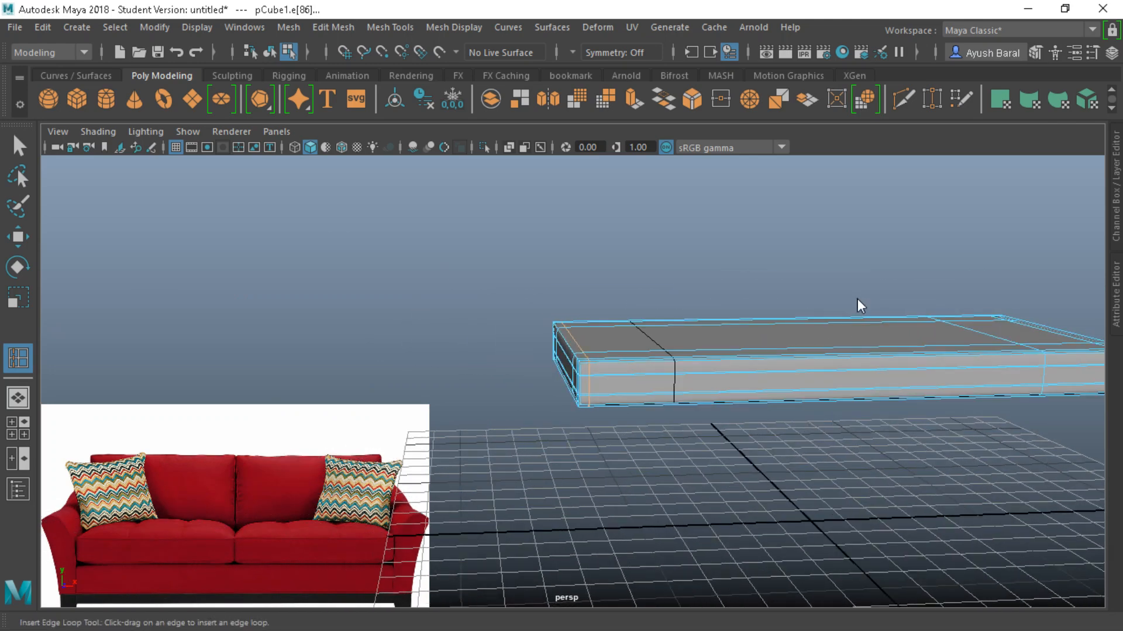
Return to Object Mode and orbit around the slab to inspect the new loops
right_click_drag(857, 150, 921, 108)
left_click_drag(824, 287, 402, 334, "alt")
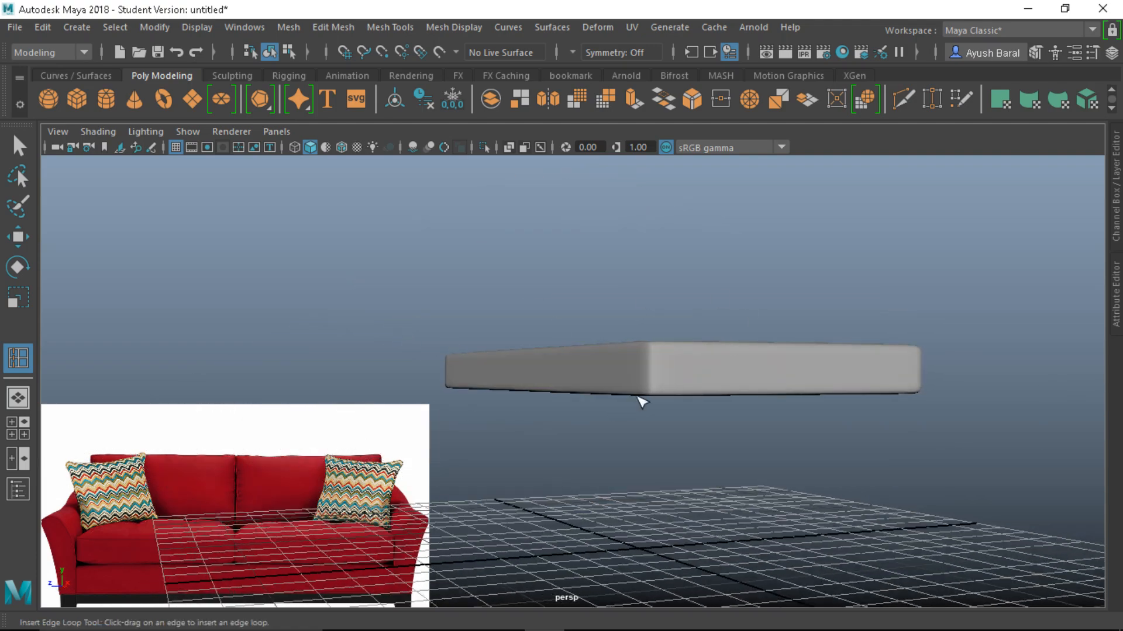
left_click_drag(604, 442, 667, 423, "alt")
right_click_drag(666, 424, 481, 431, "alt")
middle_click_drag(481, 431, 672, 390, "alt")
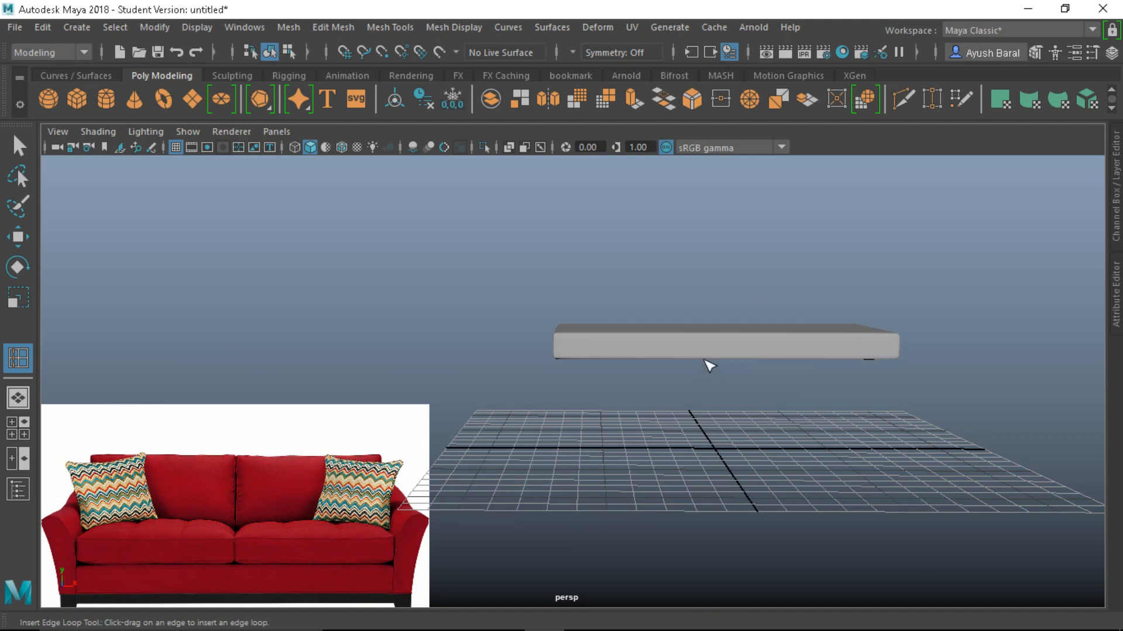
left_click_drag(709, 365, 581, 391, "alt")
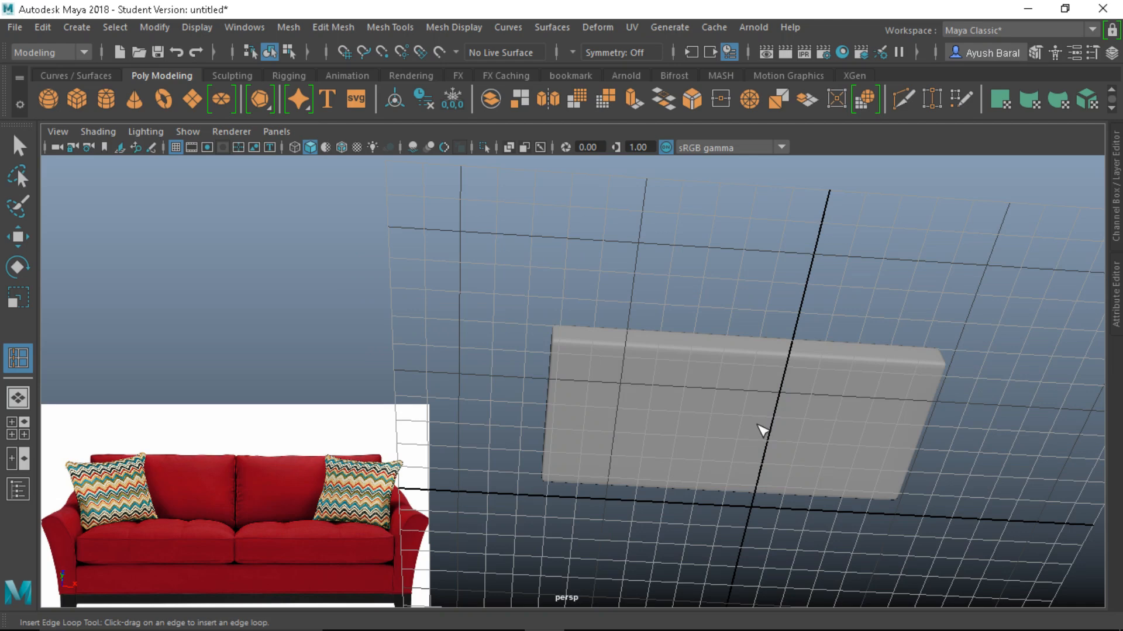
left_click_drag(812, 258, 777, 357, "alt")
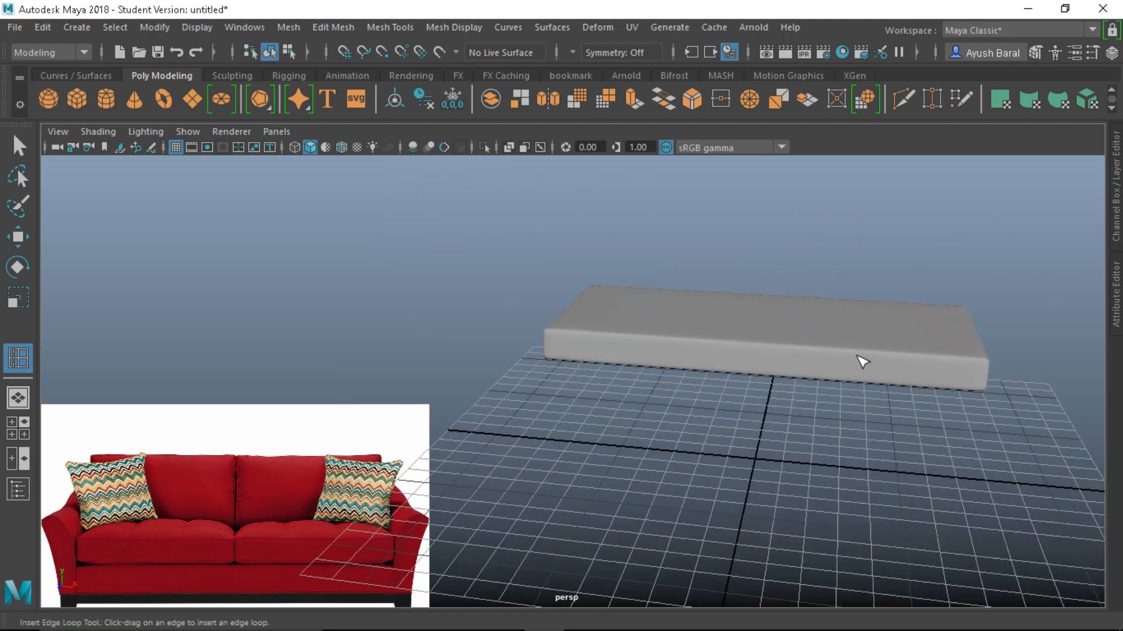
left_click_drag(854, 363, 784, 424, "alt")
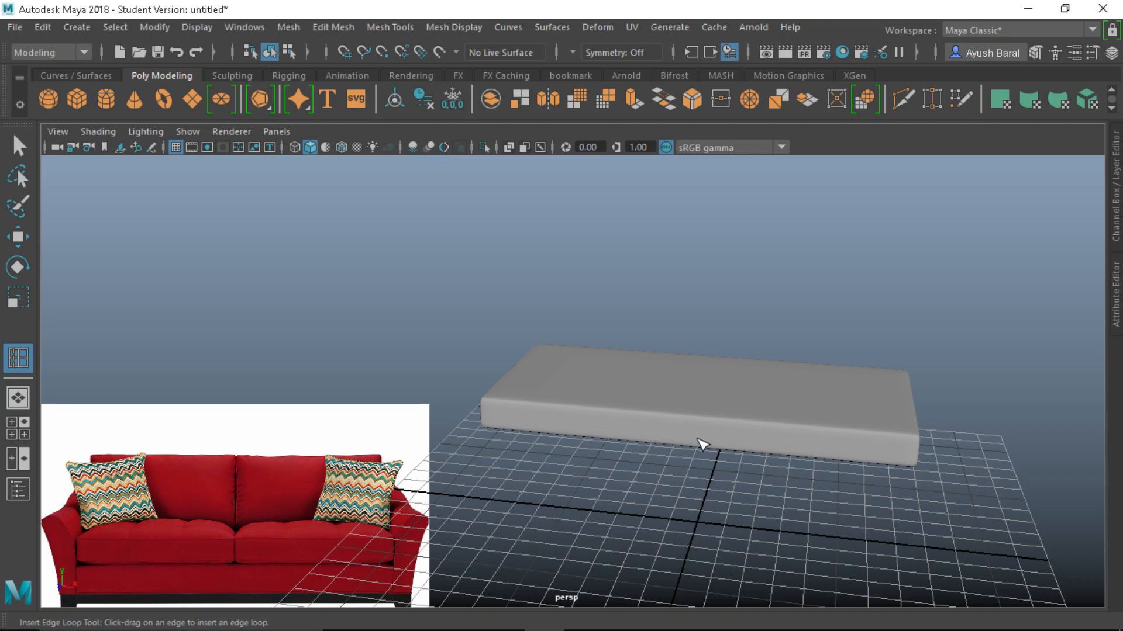
left_click_drag(701, 445, 759, 406, "alt")
left_click_drag(566, 417, 647, 424, "alt")
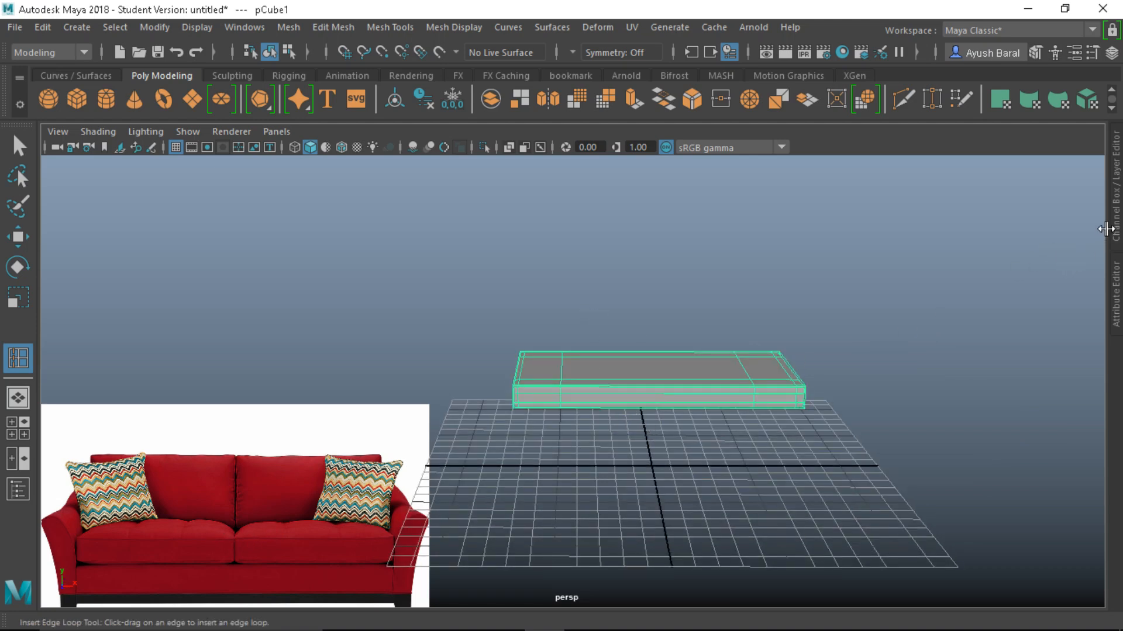
Rename pCube1 to sofa_base in the Channel Box and add it to a new display layer
left_click(1117, 212)
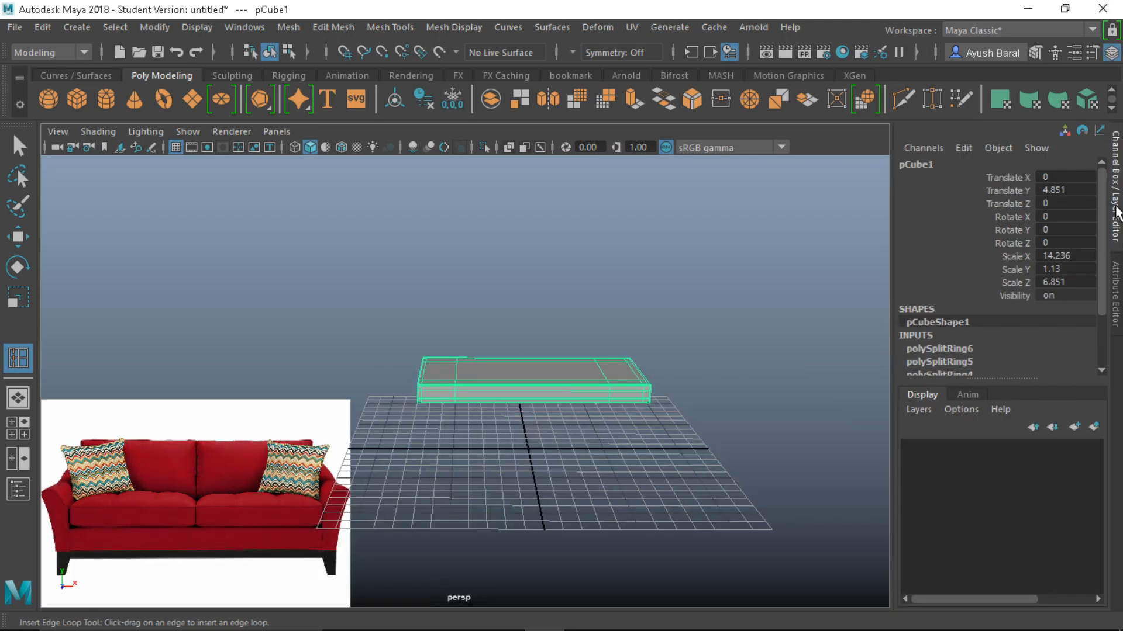
double_click(917, 162)
key("BackSpace")
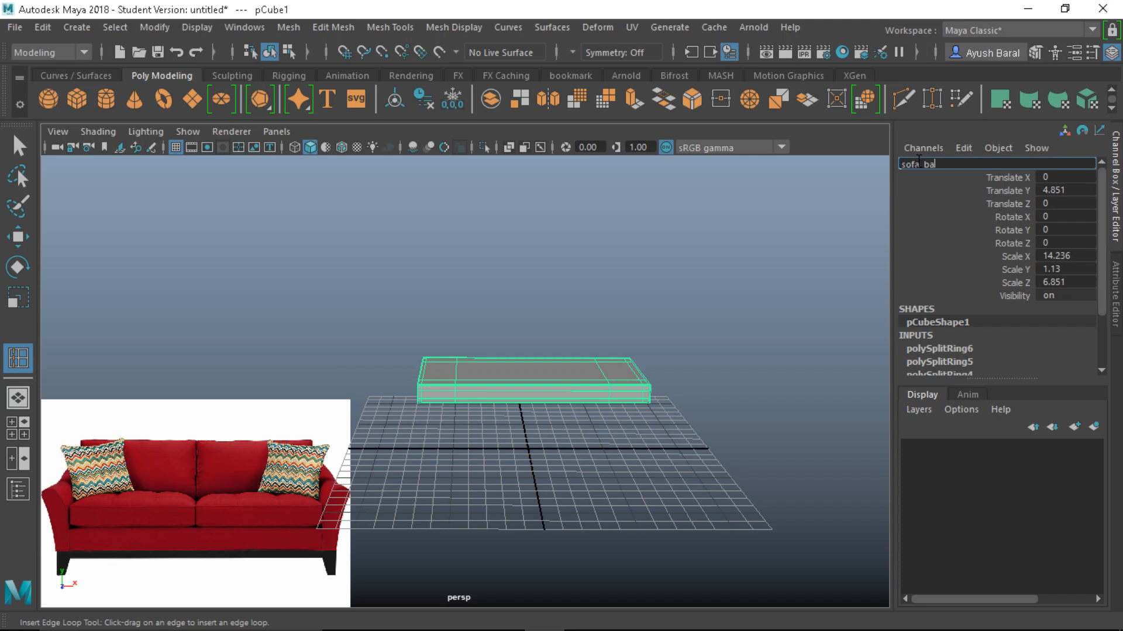
key("Return")
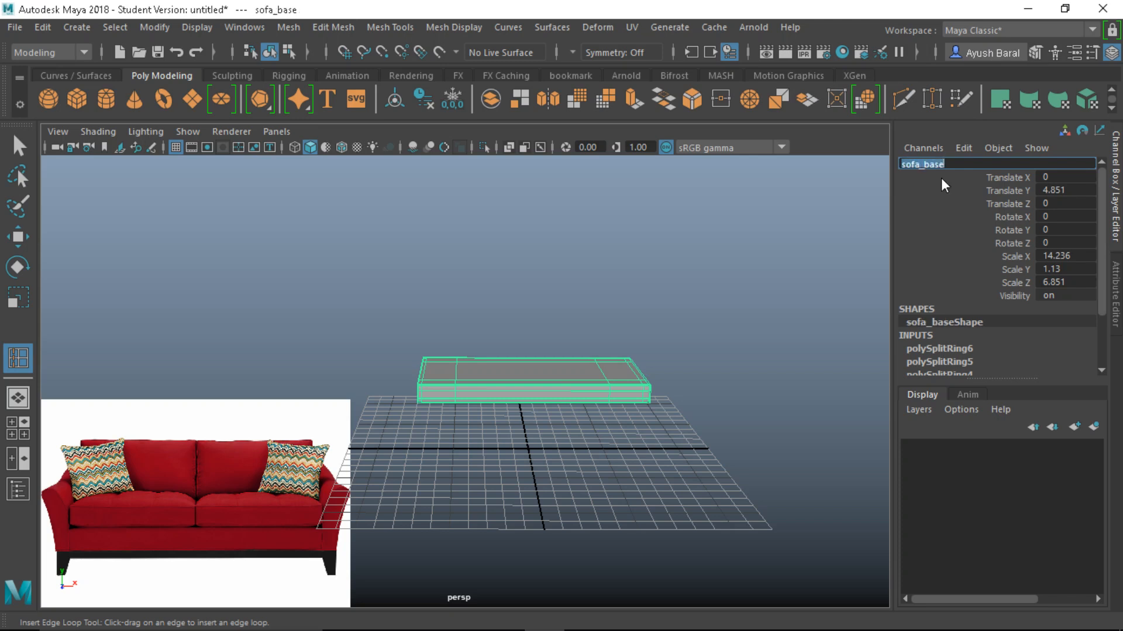
left_click(1094, 426)
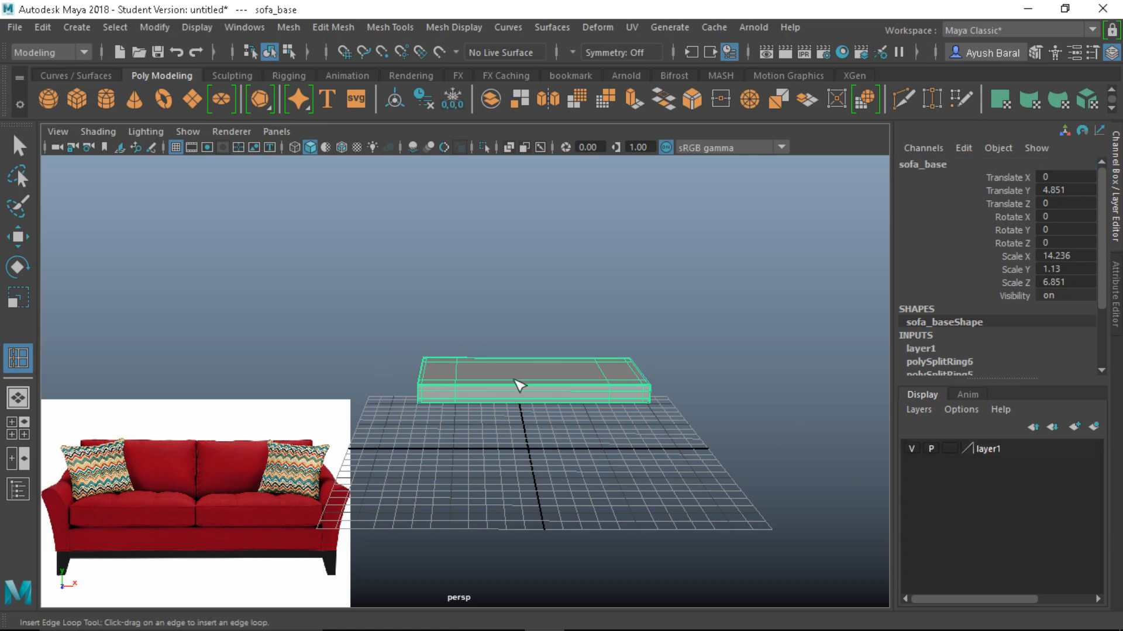
Rename layer1 to donottouch and set its display type to Reference
double_click(987, 450)
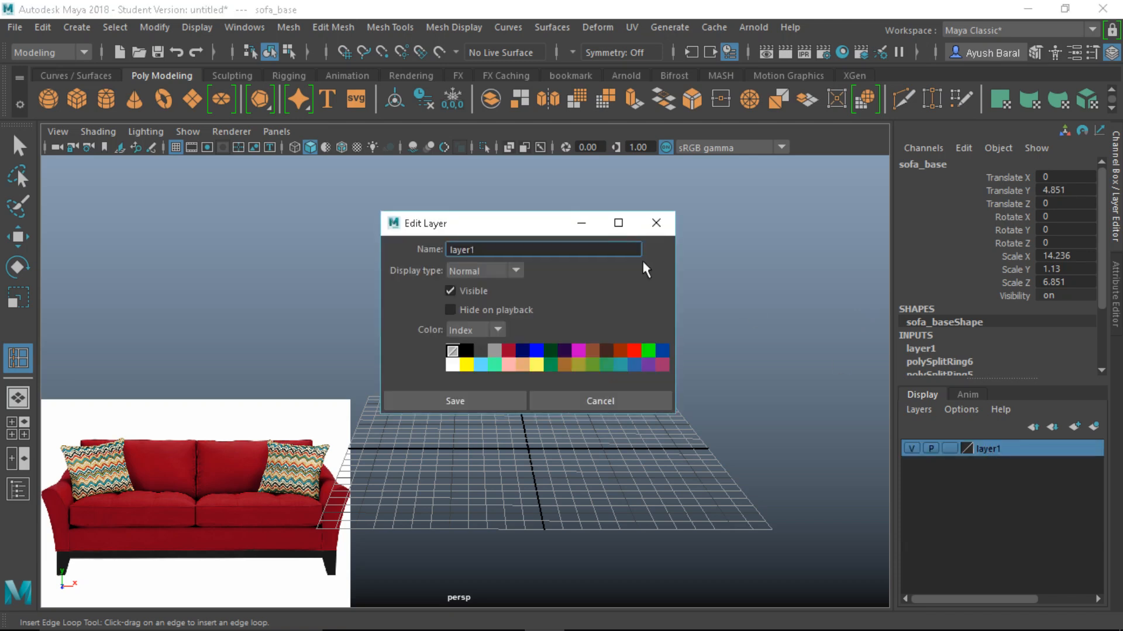
double_click(520, 248)
type("donottouch")
left_click(463, 268)
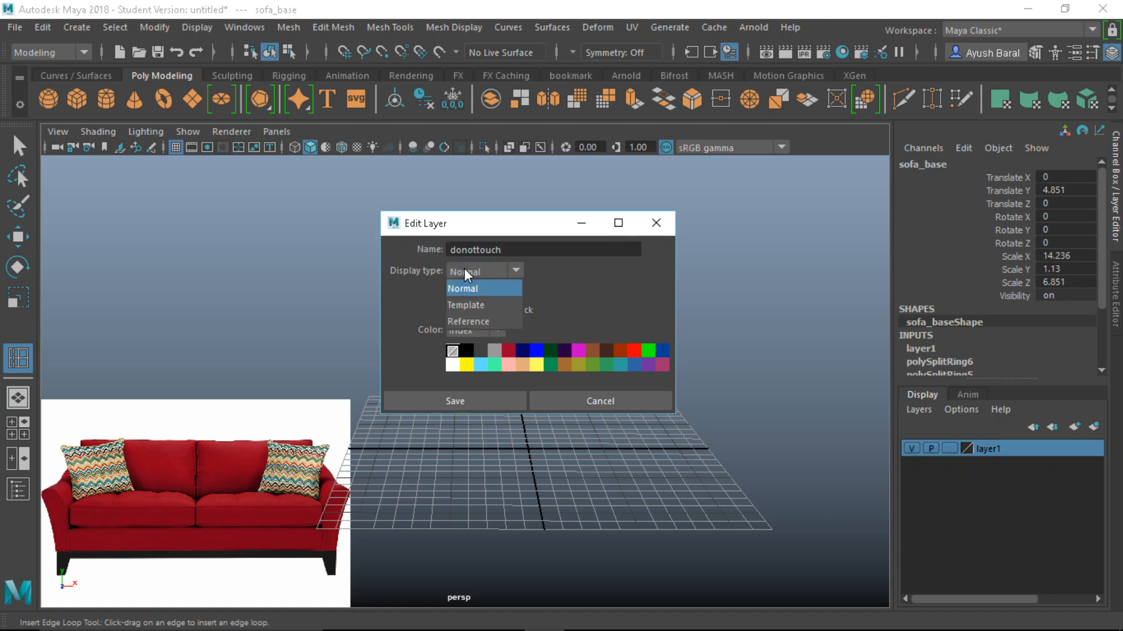
left_click(464, 322)
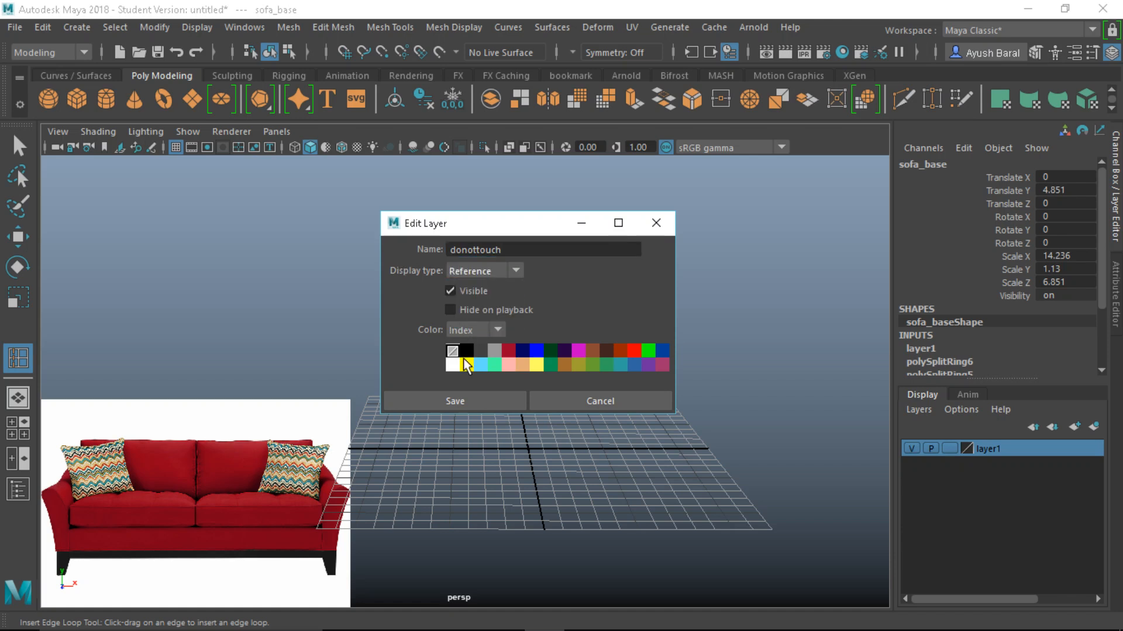
left_click(463, 400)
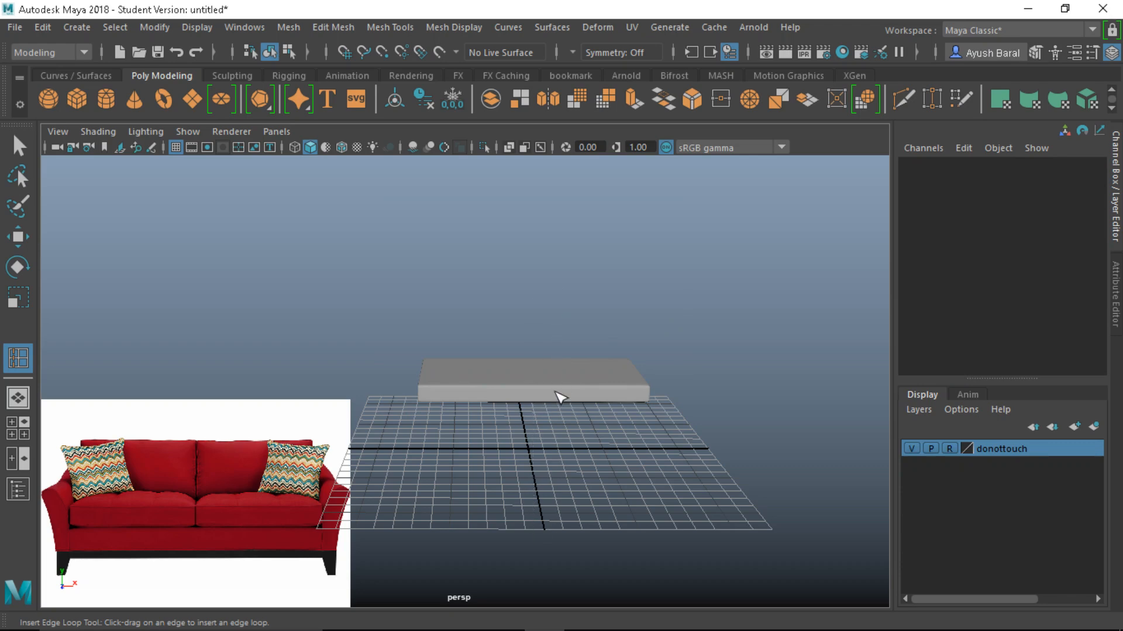
Orbit and zoom around the greyed-out sofa_base slab to check its locked state
left_click_drag(554, 394, 474, 464, "alt")
left_click_drag(596, 476, 539, 471, "alt")
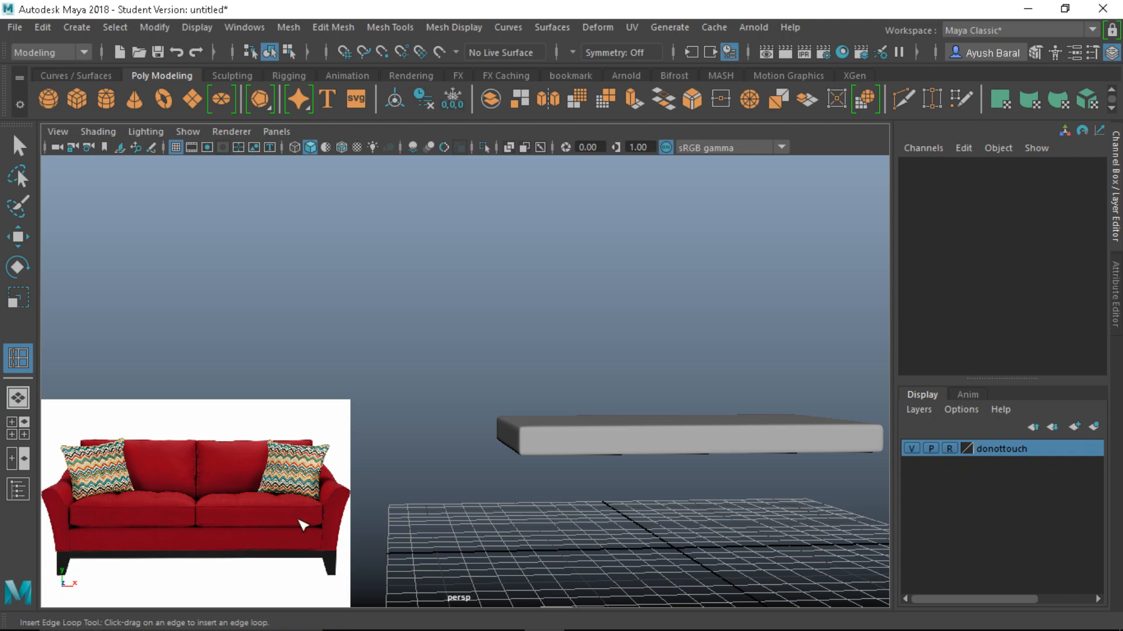
right_click_drag(238, 529, 205, 512, "alt")
left_click_drag(501, 309, 567, 348, "alt")
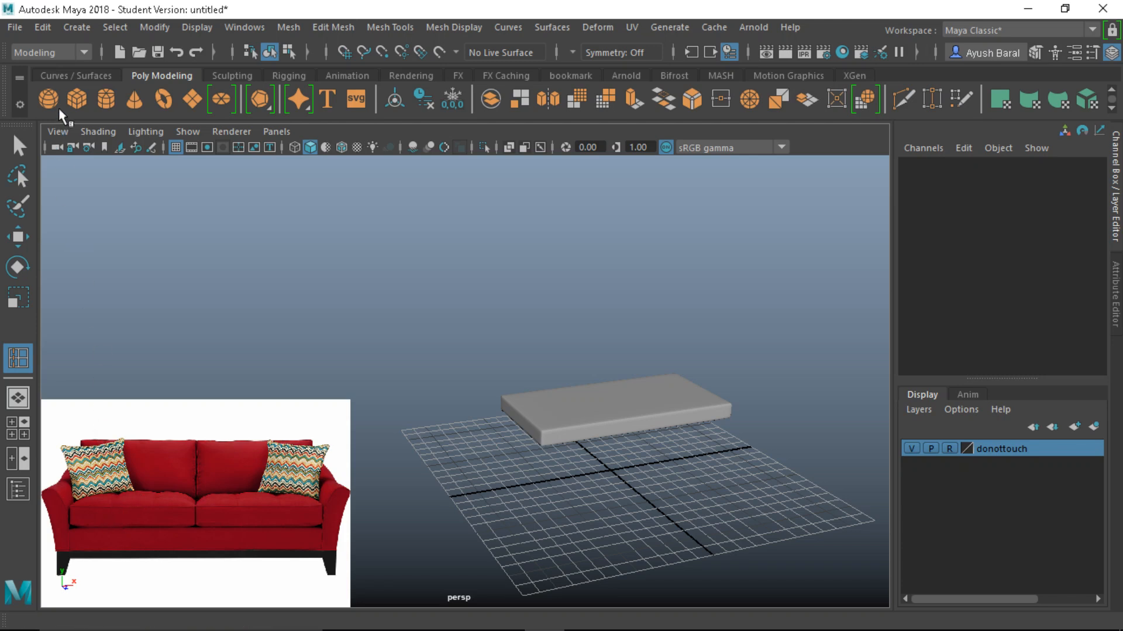
Move the new cube up to Translate Y 14.672 and maximize the top view
key("w")
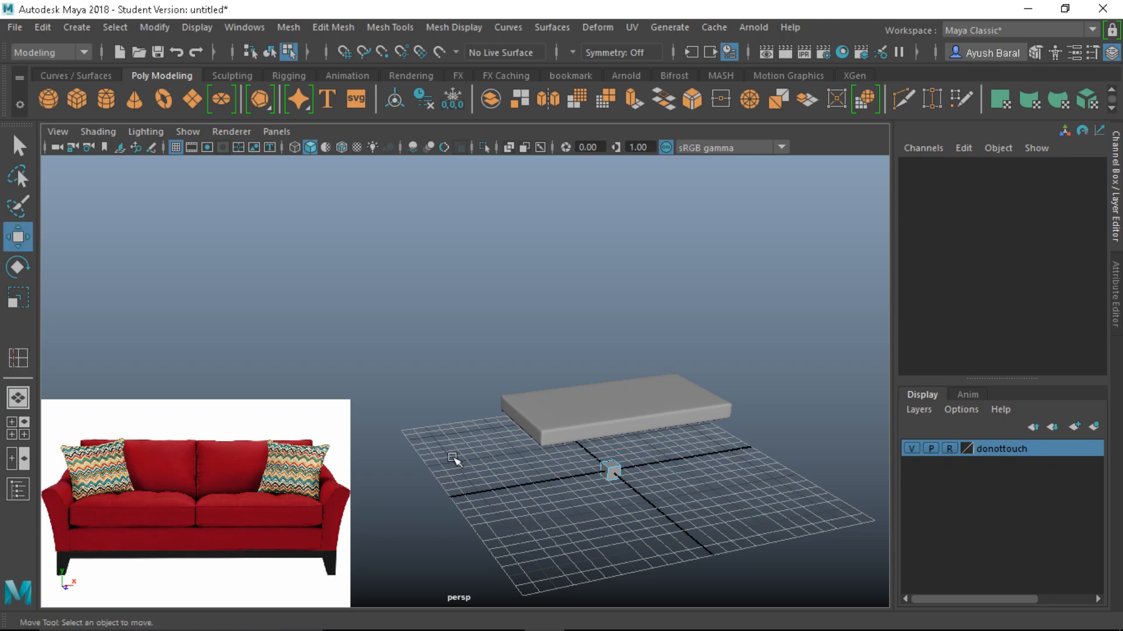
right_click_drag(614, 464, 726, 85)
left_click_drag(614, 409, 625, 200)
middle_click_drag(623, 313, 590, 372, "alt")
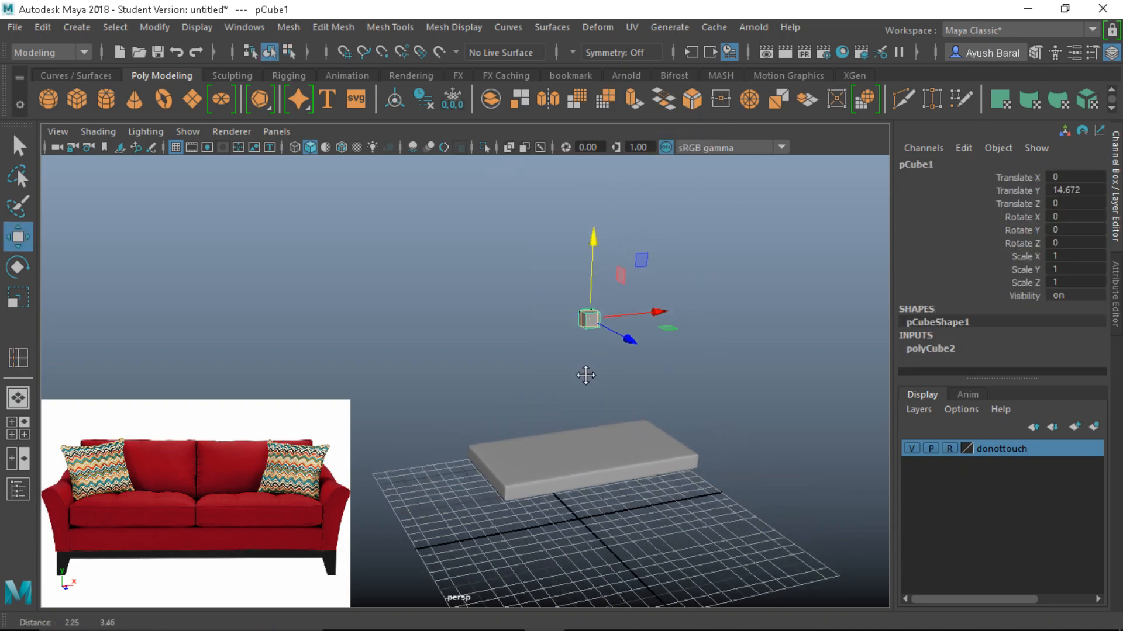
scroll(584, 401, "up", 2)
key("space")
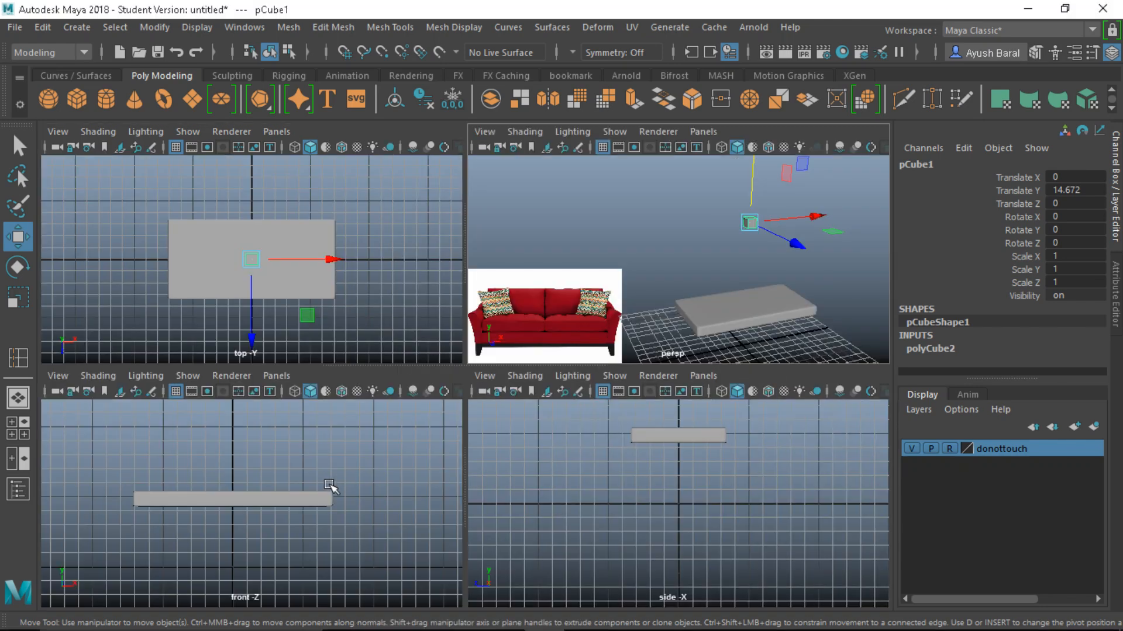
key("space")
scroll(354, 347, "up", 3)
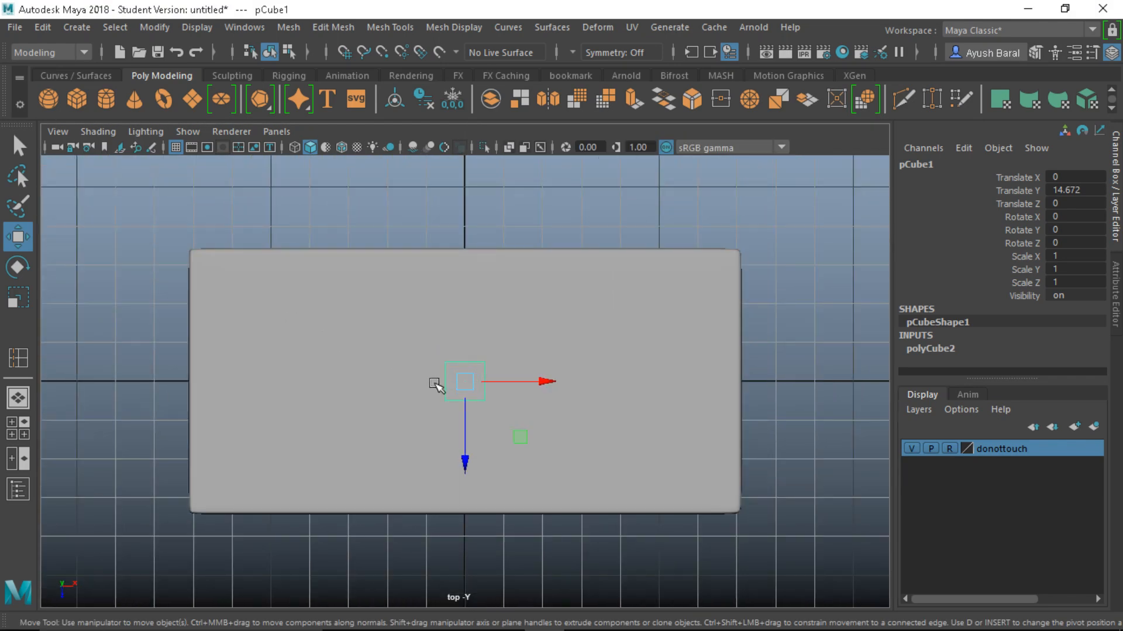
Turn on Wireframe on Shaded and move the cube right over the slab's right half
left_click(340, 148)
middle_click_drag(466, 345, 429, 350, "alt")
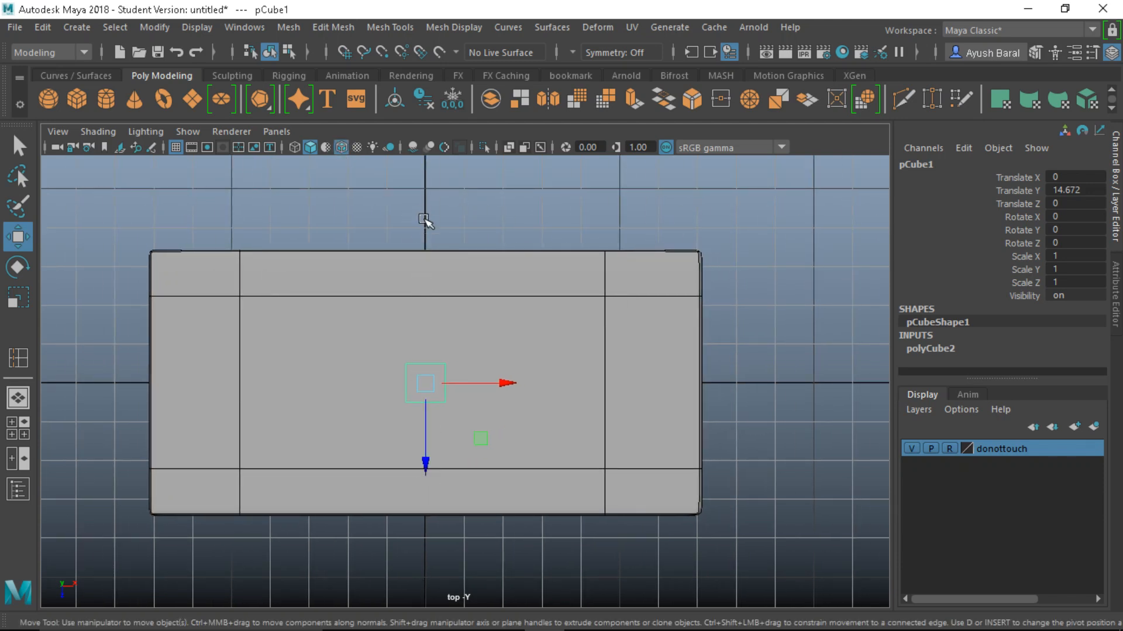
left_click_drag(425, 383, 757, 439)
Enable X-ray and scale the cube to 6.839 in Z and 7.127 in X, checking it in perspective
key("r")
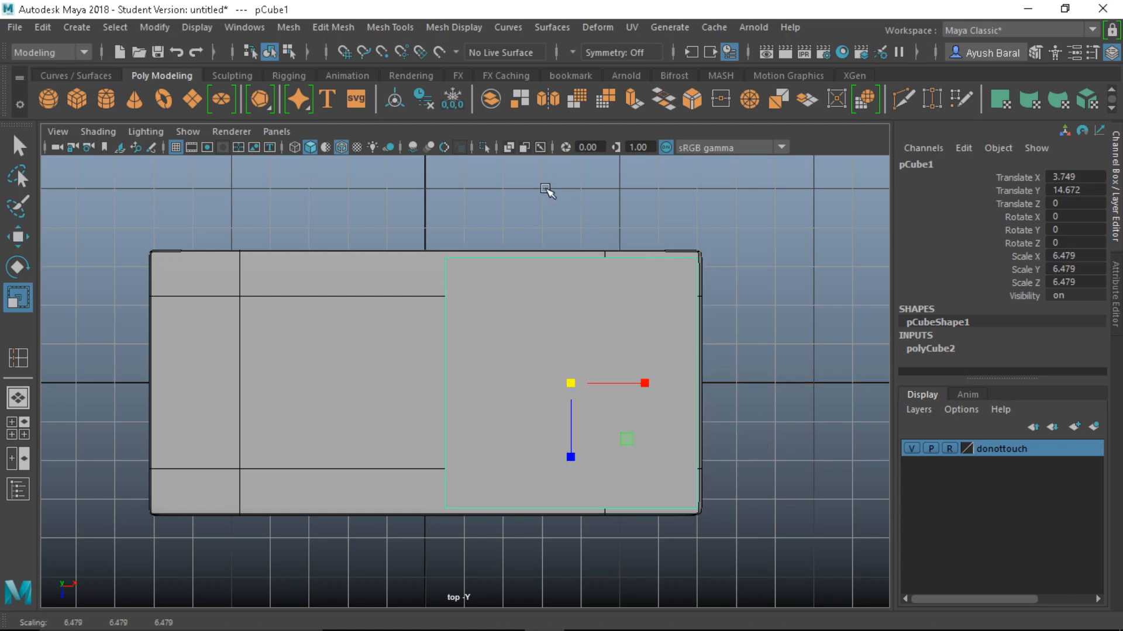
left_click(510, 146)
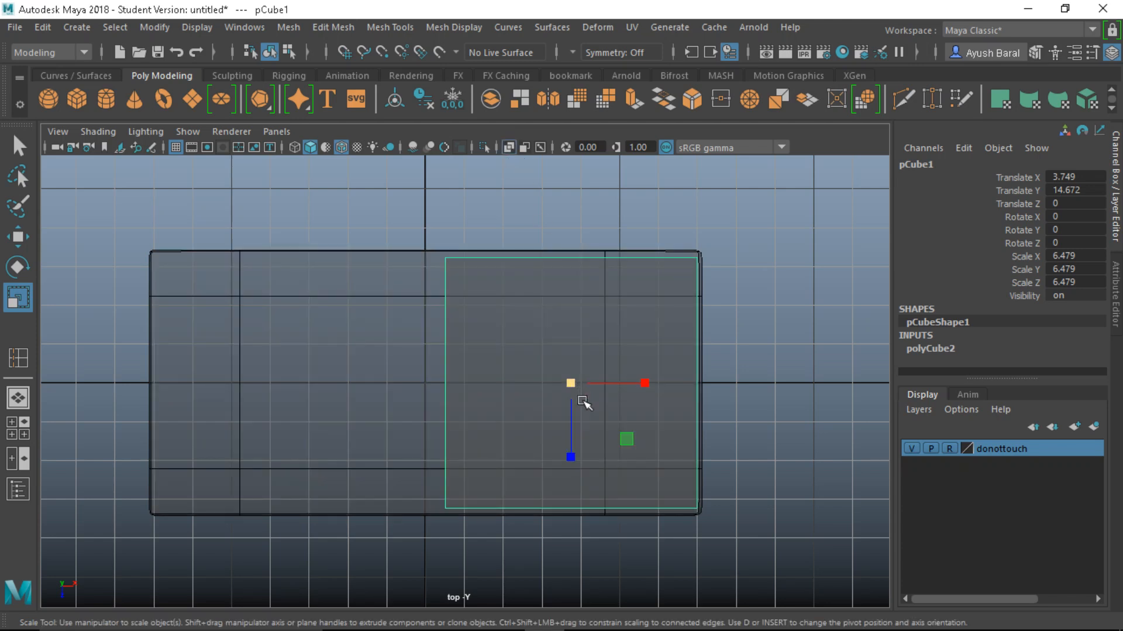
left_click_drag(571, 456, 573, 458)
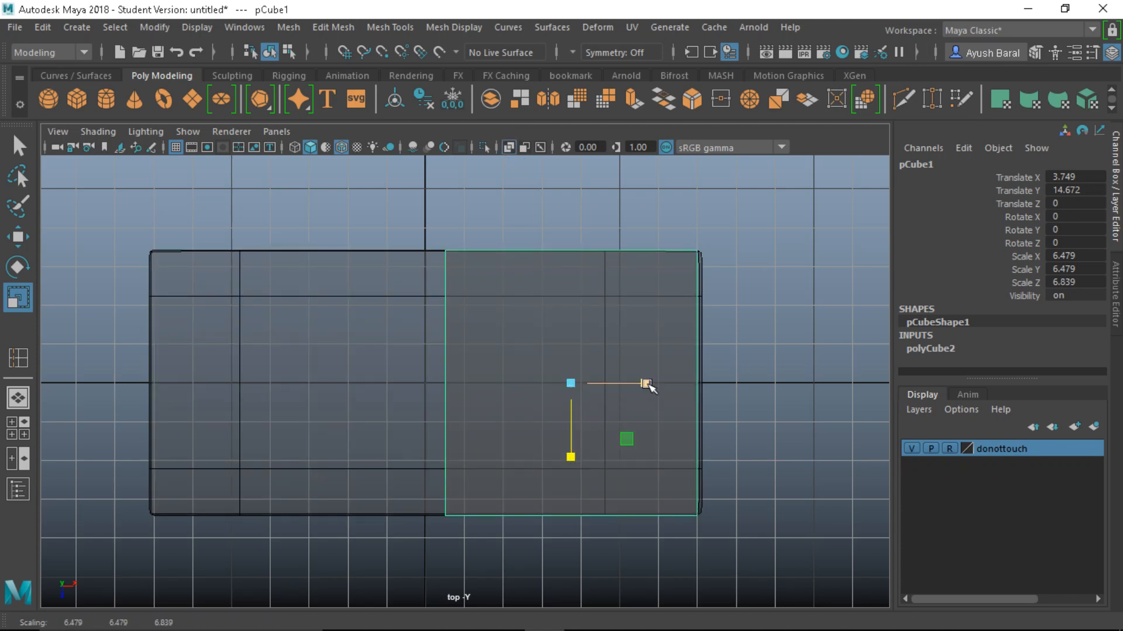
left_click_drag(646, 384, 646, 386)
key("w")
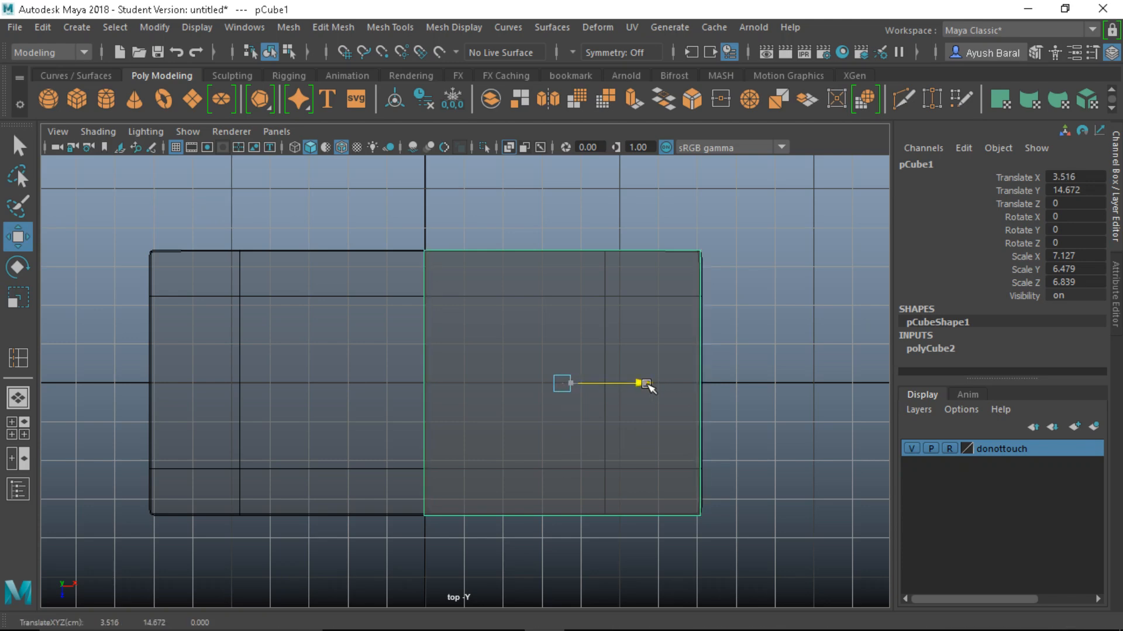
key("space")
key("space")
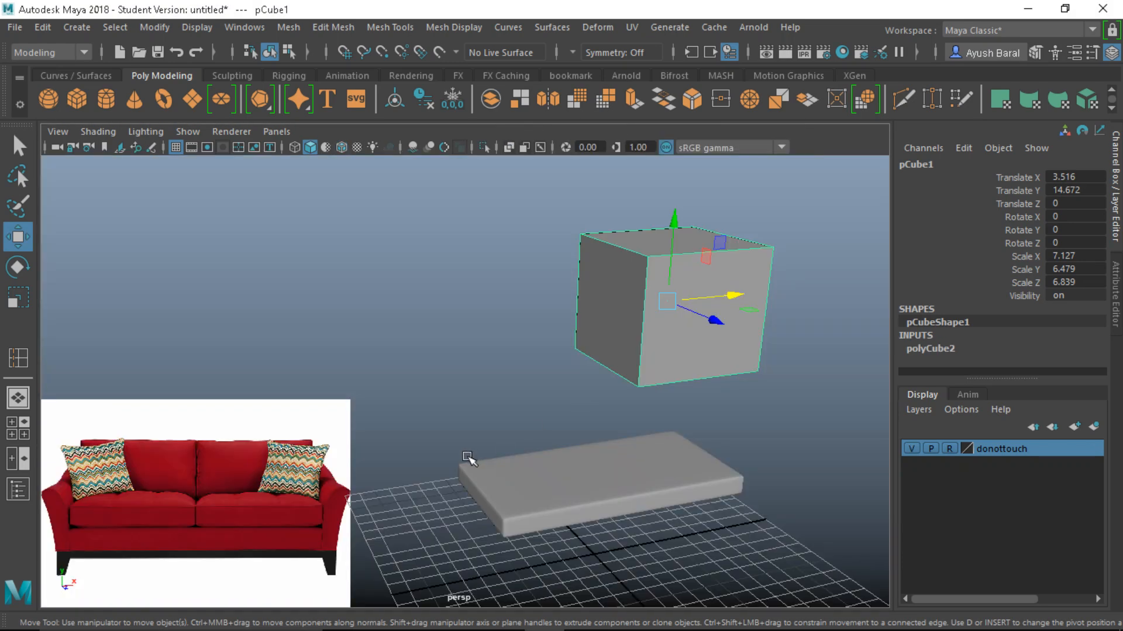
middle_click_drag(468, 457, 544, 388, "alt")
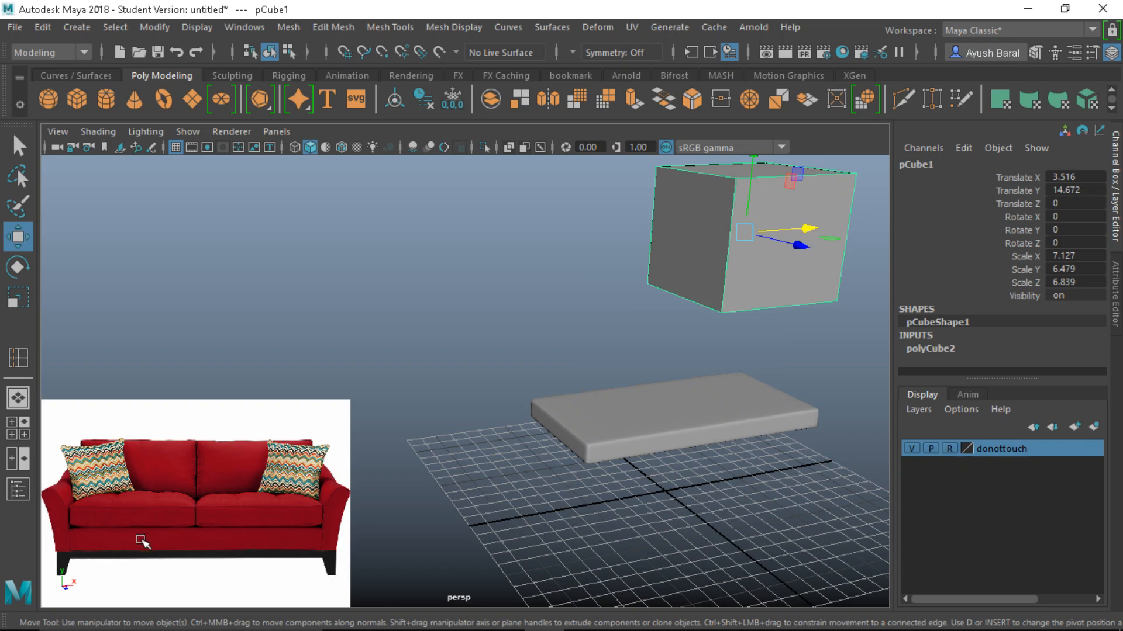
scroll(529, 447, "down", 5)
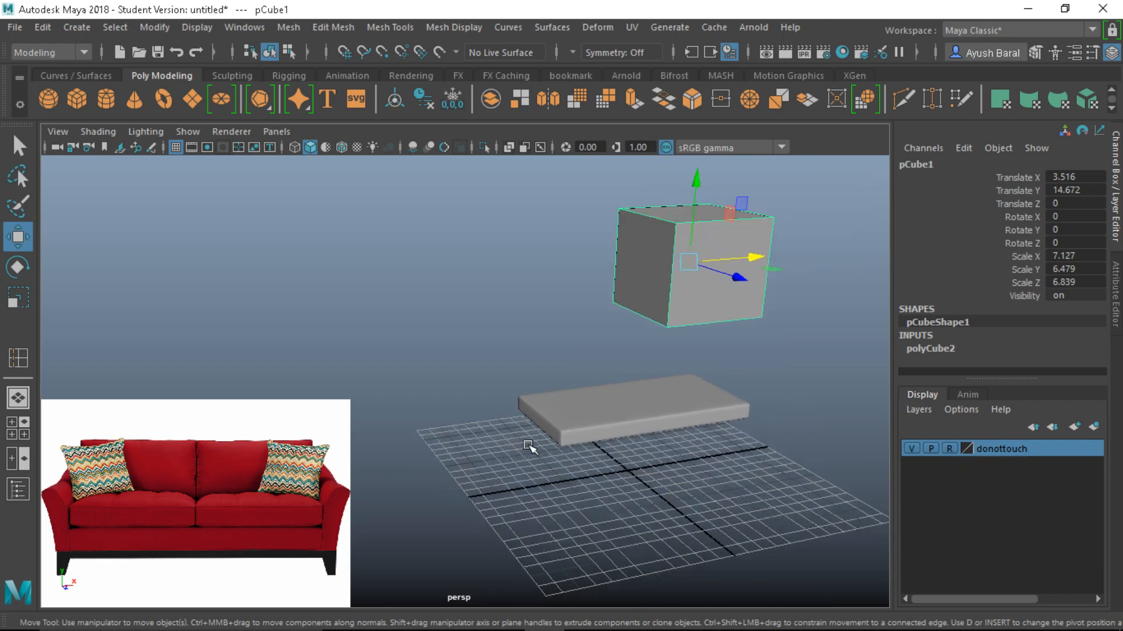
key("space")
key("space")
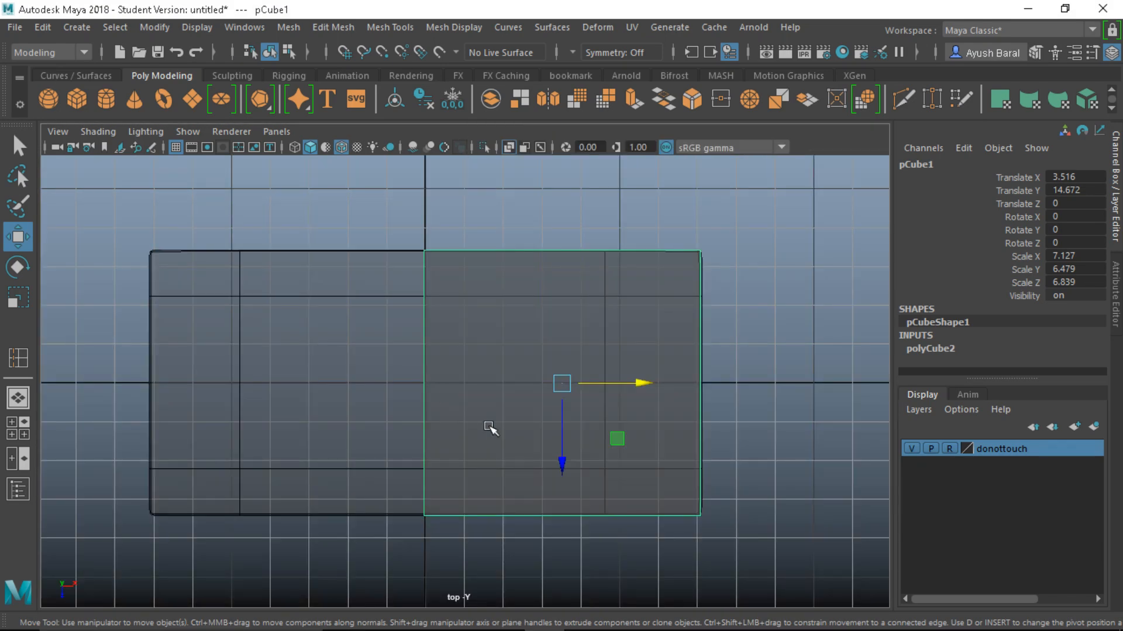
Move the cube's bottom-edge vertices down to line up with the slab's edge
right_click_drag(513, 466, 422, 134)
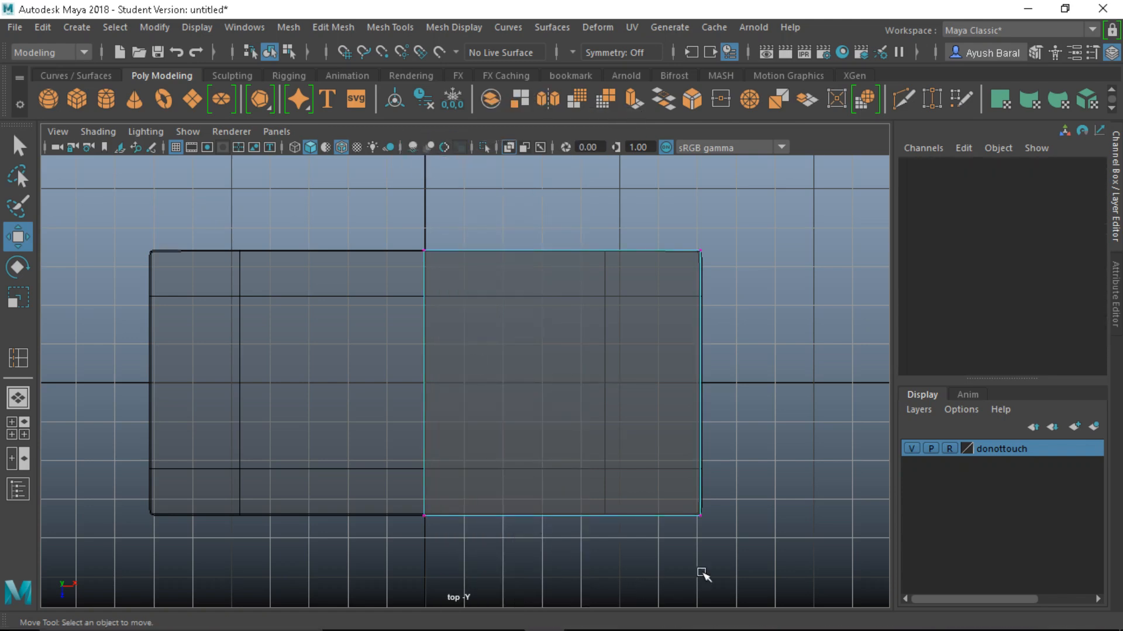
left_click_drag(716, 571, 378, 469)
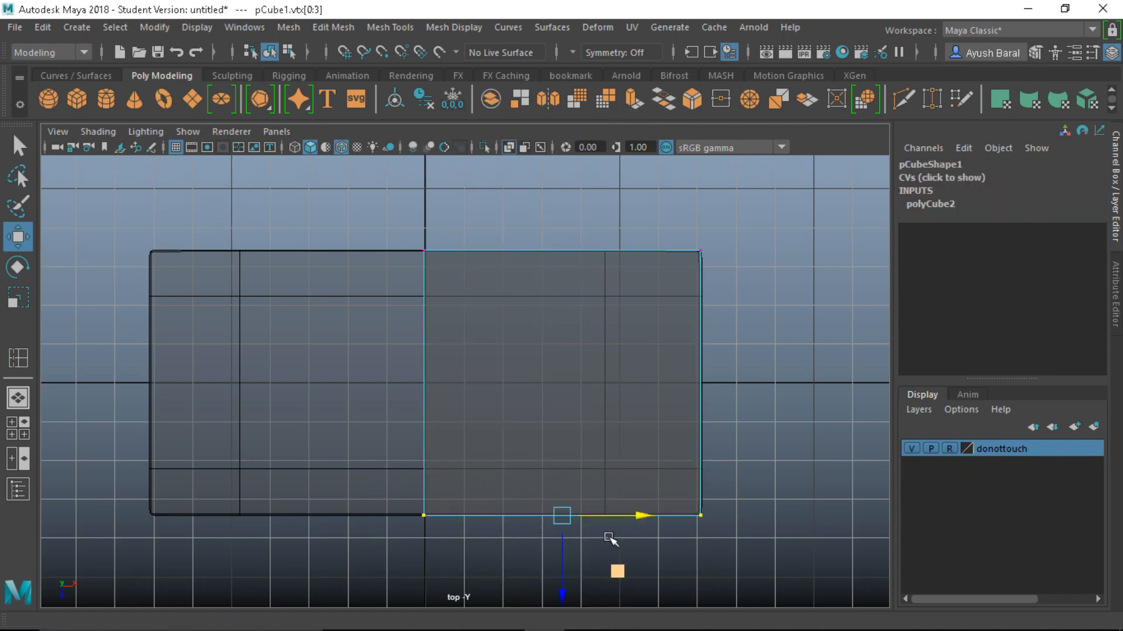
scroll(581, 466, "up", 5)
left_click_drag(573, 542, 573, 551)
scroll(641, 459, "down", 5)
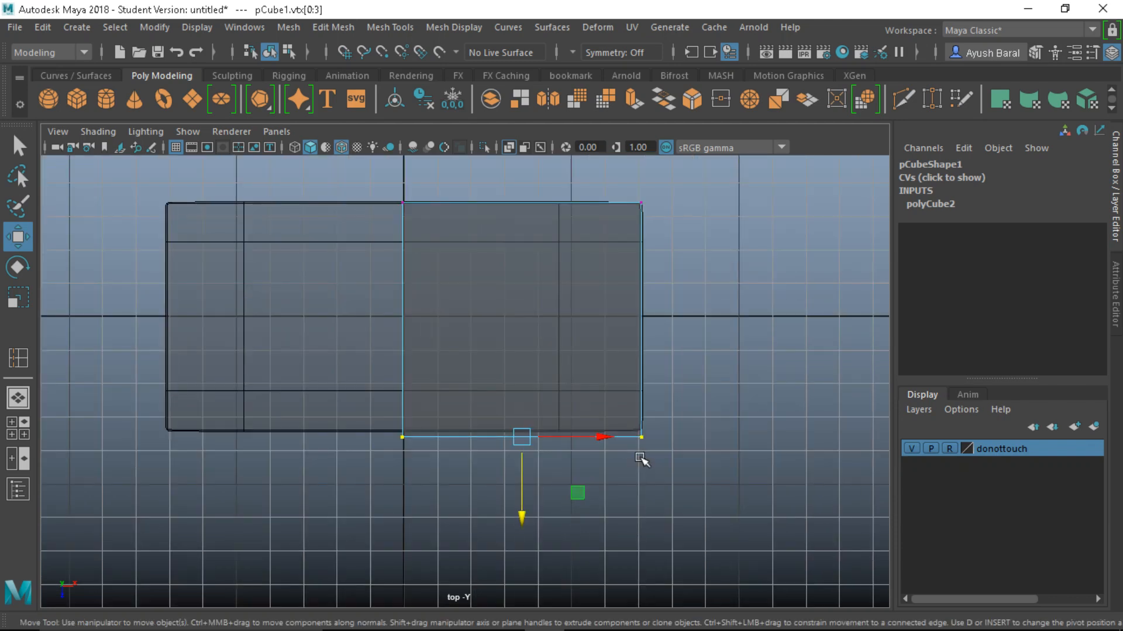
key("space")
key("space")
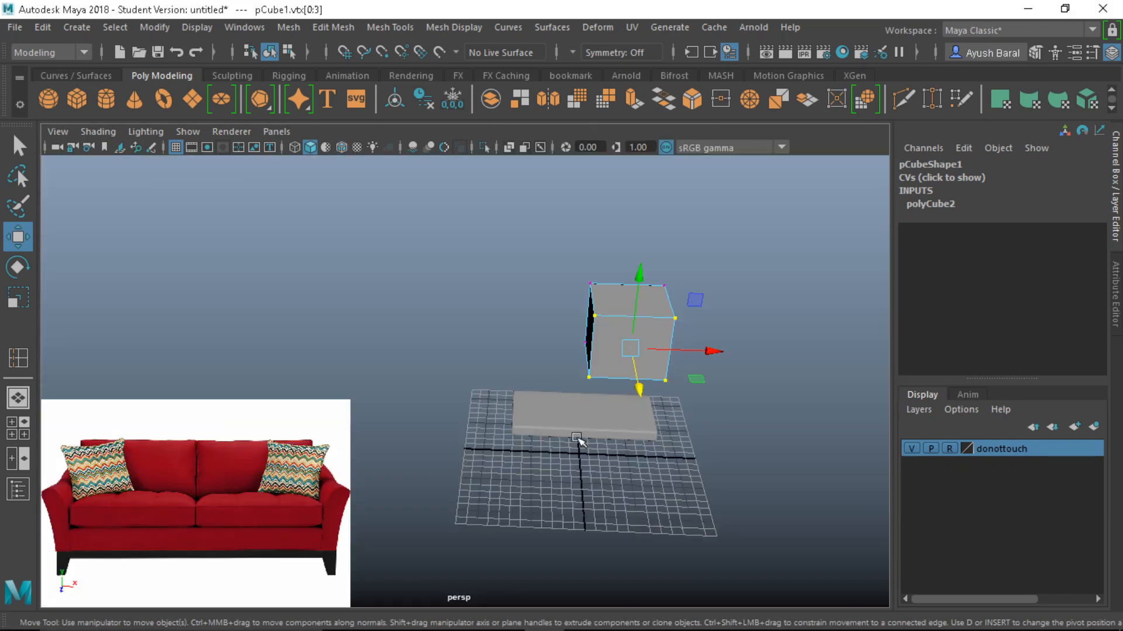
left_click_drag(576, 437, 543, 434, "alt")
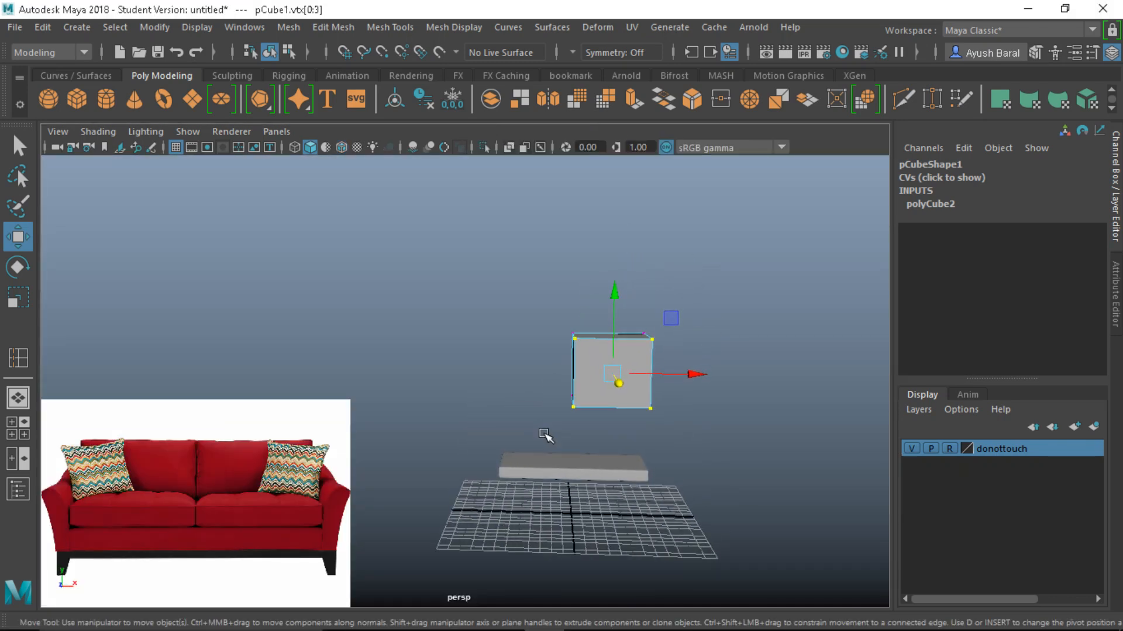
left_click_drag(616, 297, 615, 271)
key("ctrl+z")
left_click_drag(608, 398, 587, 388, "alt")
Flatten the whole cube to Scale Y 1.73 in Object Mode
key("r")
right_click_drag(694, 347, 708, 115)
left_click(633, 308)
left_click(640, 314)
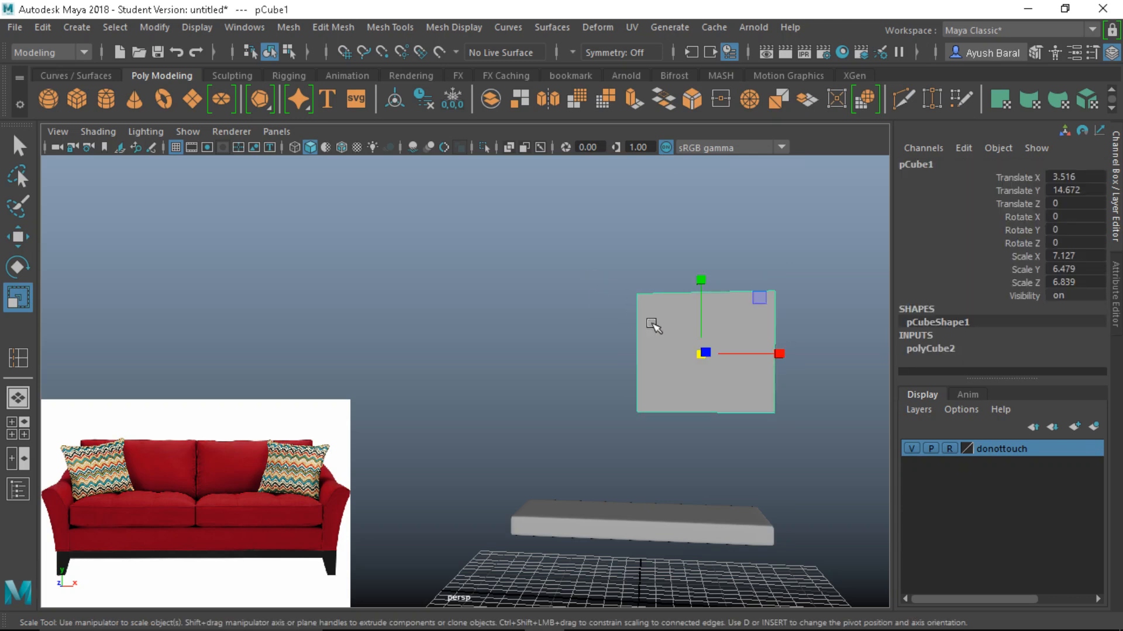
left_click_drag(706, 279, 699, 332)
key("space")
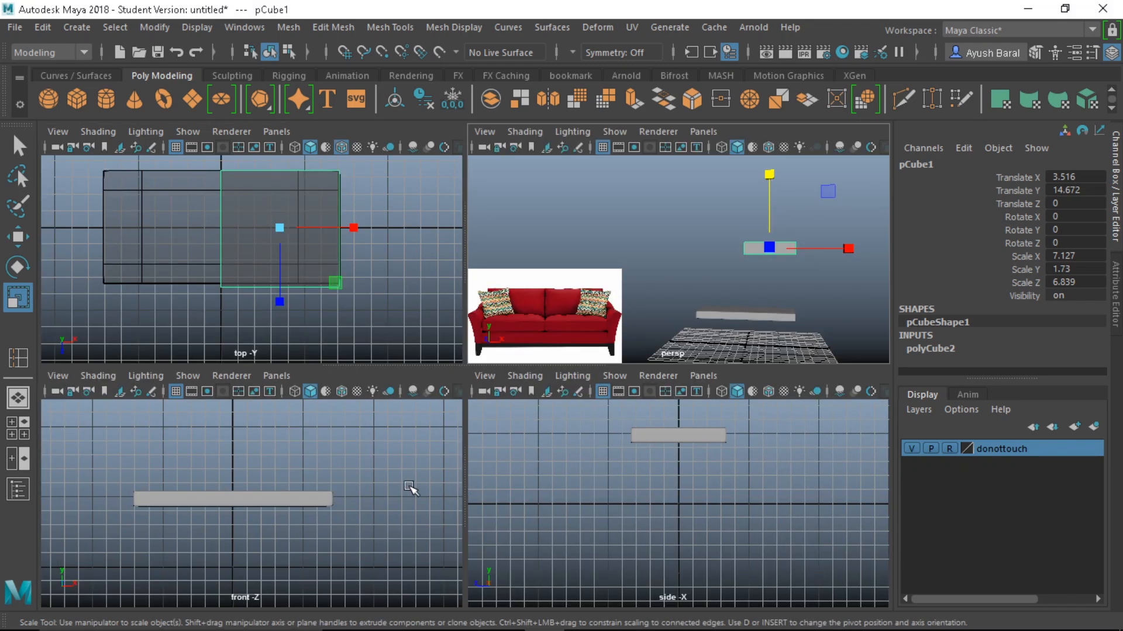
In the front view, flatten the cube further to Scale Y 1.173
key("space")
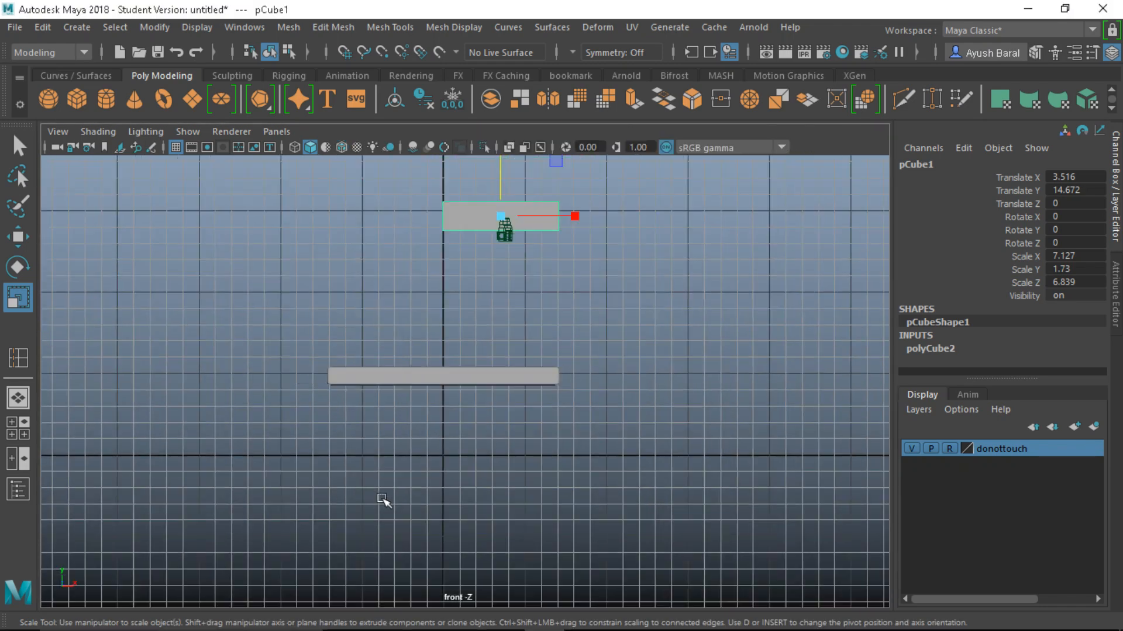
scroll(446, 251, "down", 1)
middle_click_drag(446, 251, 455, 302, "alt")
scroll(455, 302, "up", 2)
middle_click_drag(502, 224, 527, 280, "alt")
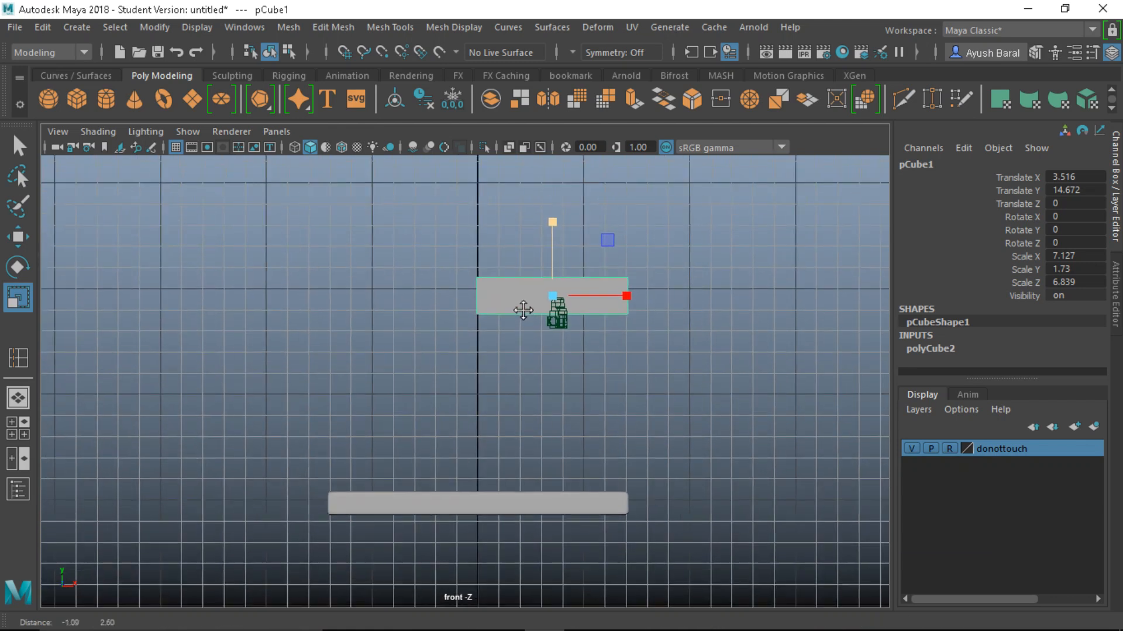
left_click_drag(551, 227, 548, 408)
Lower the cube onto the slab's top at Translate Y 5.997
key("w")
scroll(544, 477, "up", 2)
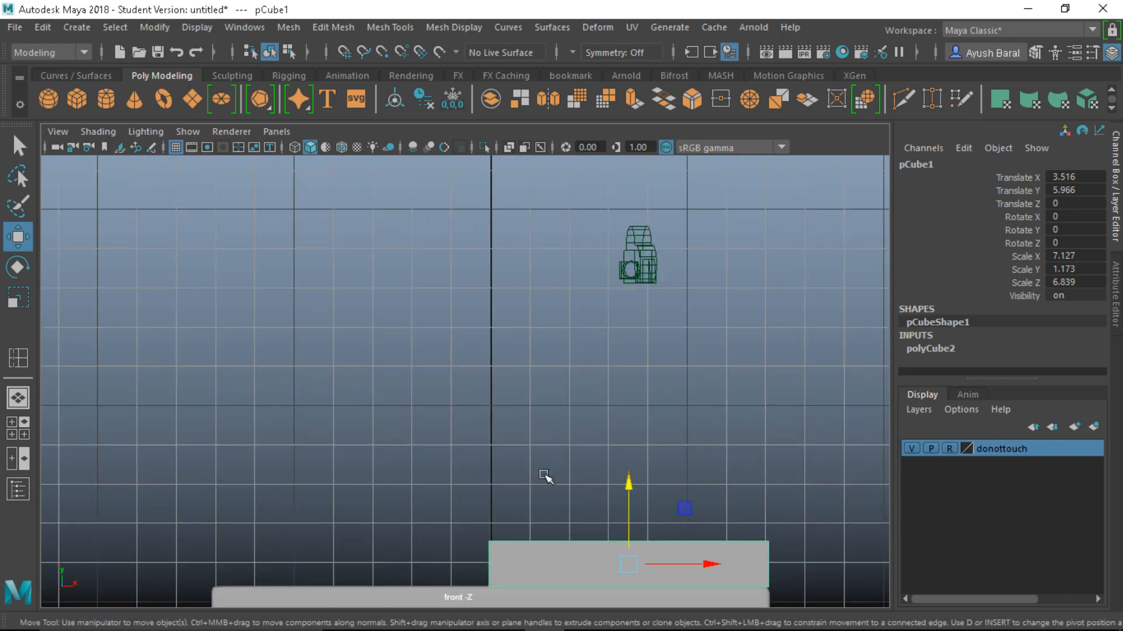
middle_click_drag(544, 476, 423, 321, "alt")
scroll(427, 331, "up", 4)
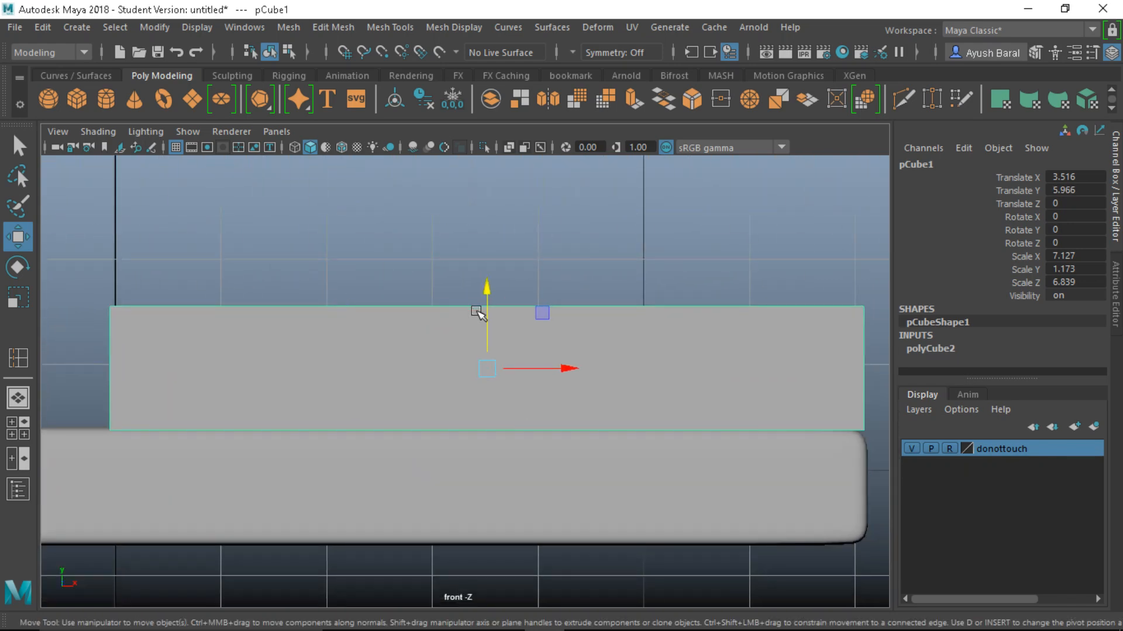
mouse_move(492, 296)
left_mouse_down()
mouse_move(488, 278)
mouse_move(485, 290)
left_mouse_up()
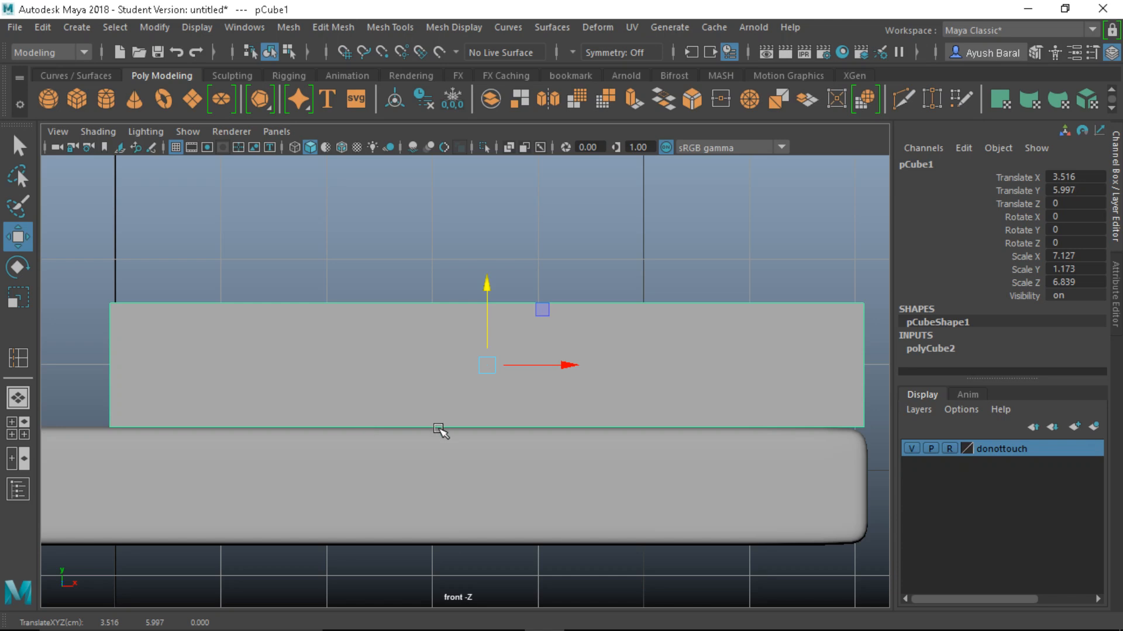
Pull the cube's right-edge vertices in flush with the slab's end and inspect in perspective
right_click_drag(792, 401, 709, 140)
left_click_drag(778, 291, 869, 501)
middle_click_drag(870, 501, 716, 506, "alt")
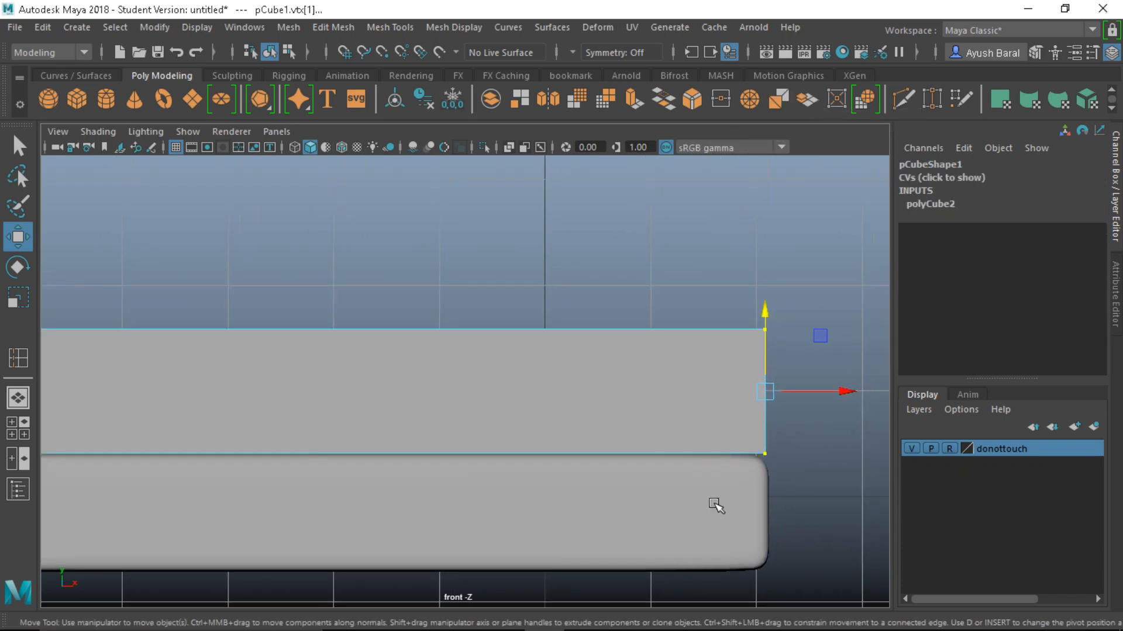
mouse_move(826, 400)
left_mouse_down()
mouse_move(842, 392)
mouse_move(818, 391)
left_mouse_up()
key("space")
key("space")
left_click_drag(519, 469, 576, 503, "alt")
scroll(576, 506, "up", 3)
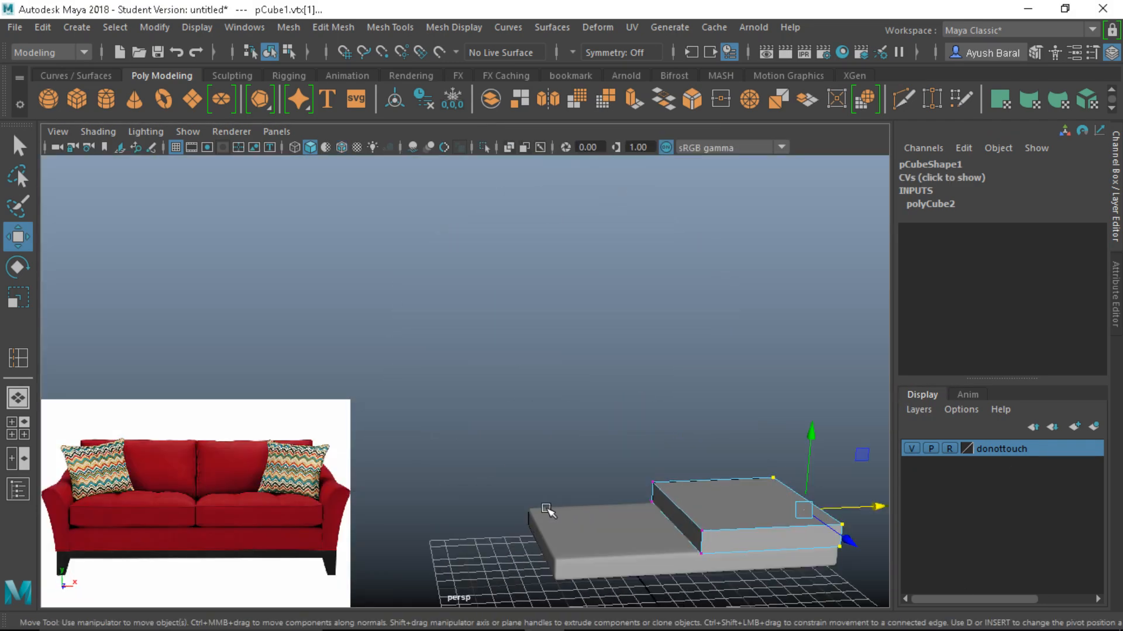
middle_click_drag(545, 506, 406, 438, "alt")
scroll(406, 437, "up", 2)
right_click_drag(669, 472, 745, 95)
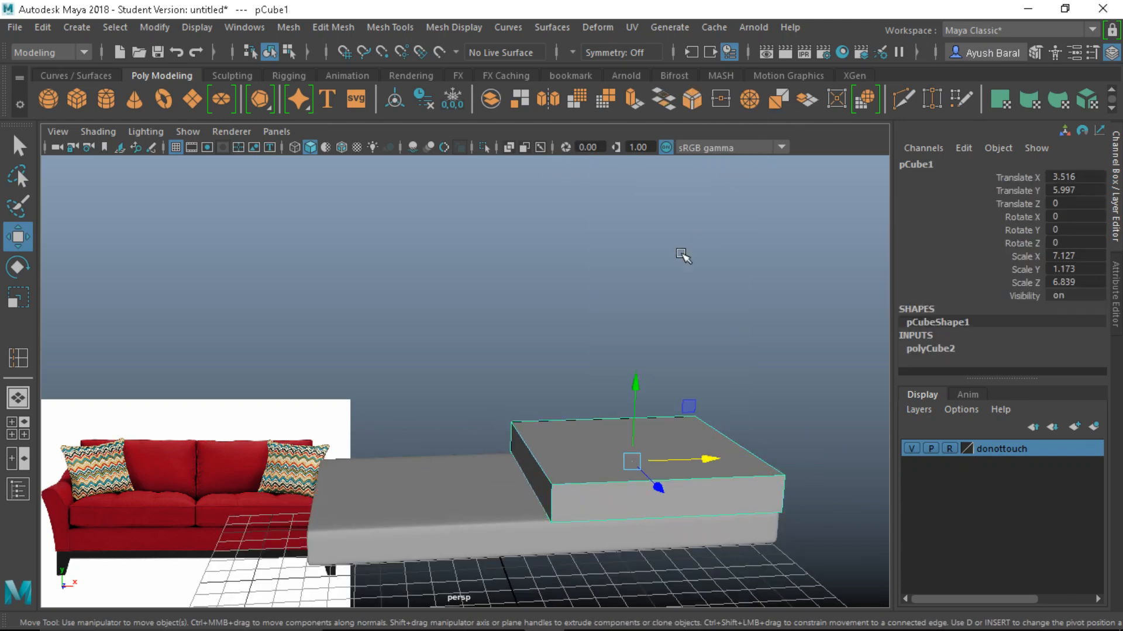
Select the upper cushion box and briefly isolate it before showing all objects again
left_click(684, 253)
left_click_drag(621, 541, 602, 515, "alt")
left_click(599, 456)
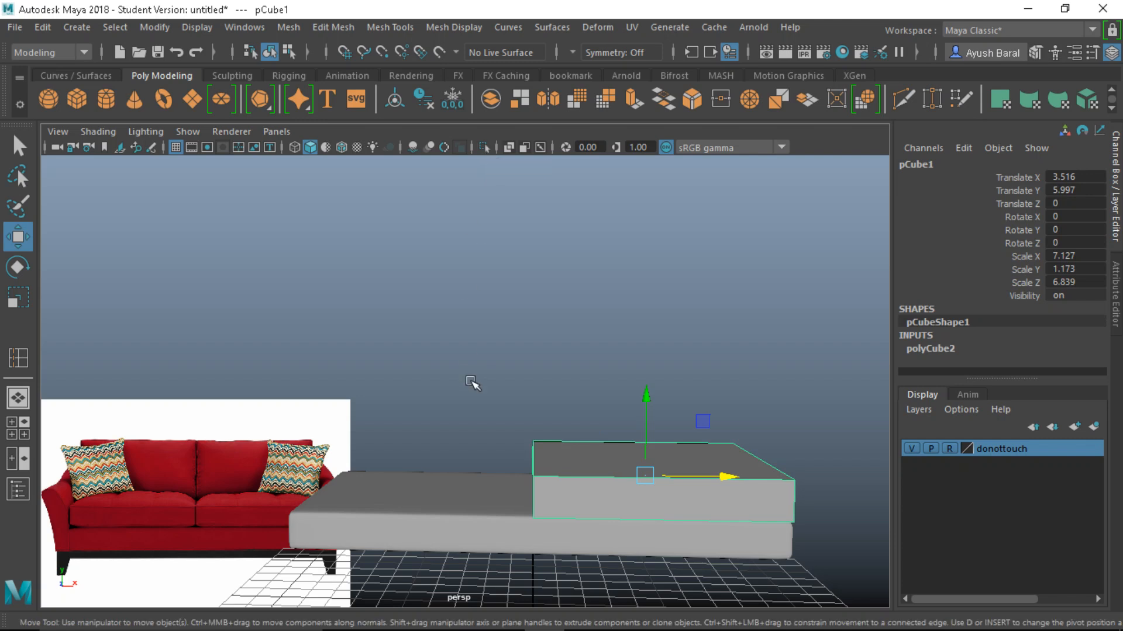
key("ctrl+1")
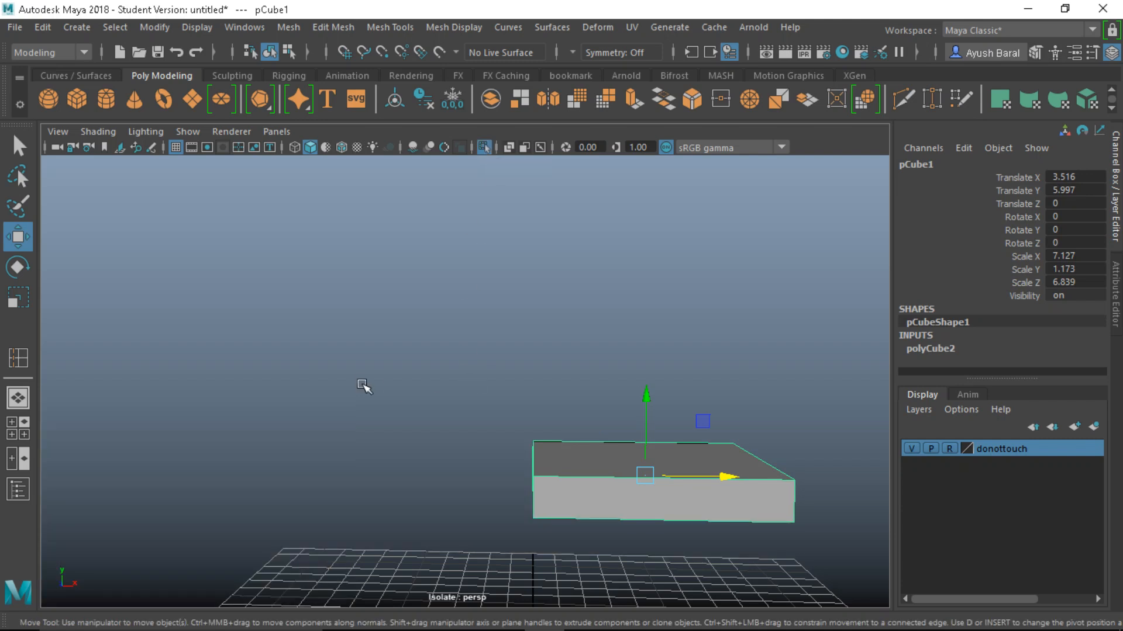
key("ctrl+1")
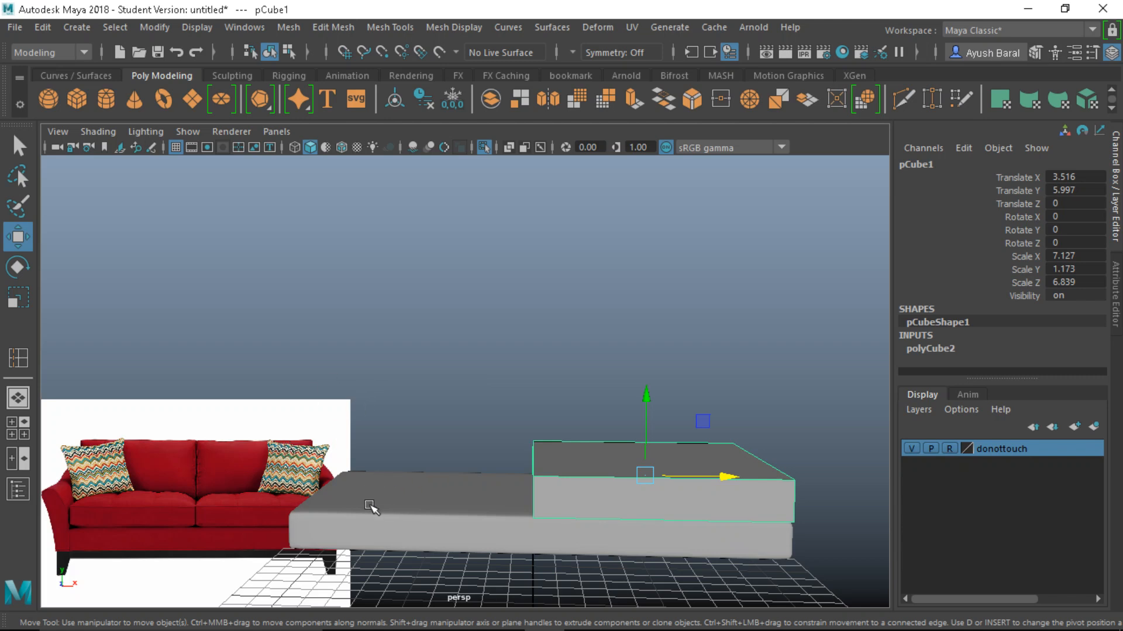
Hide the donottouch layer, then select the cushion box and tumble slightly above it
left_click(400, 523)
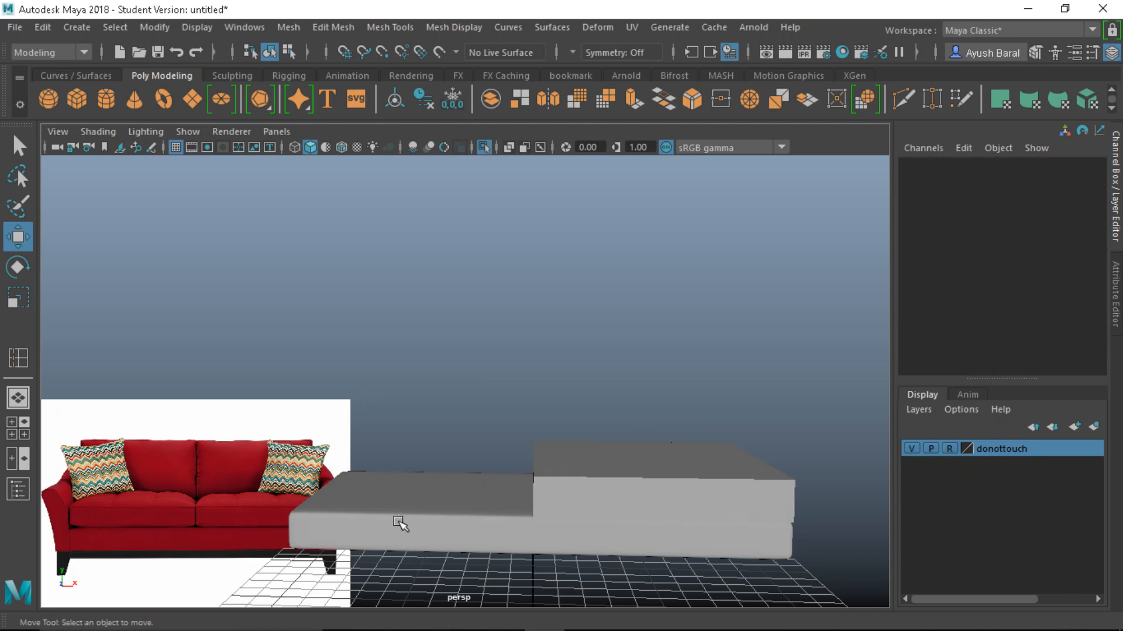
left_click(910, 448)
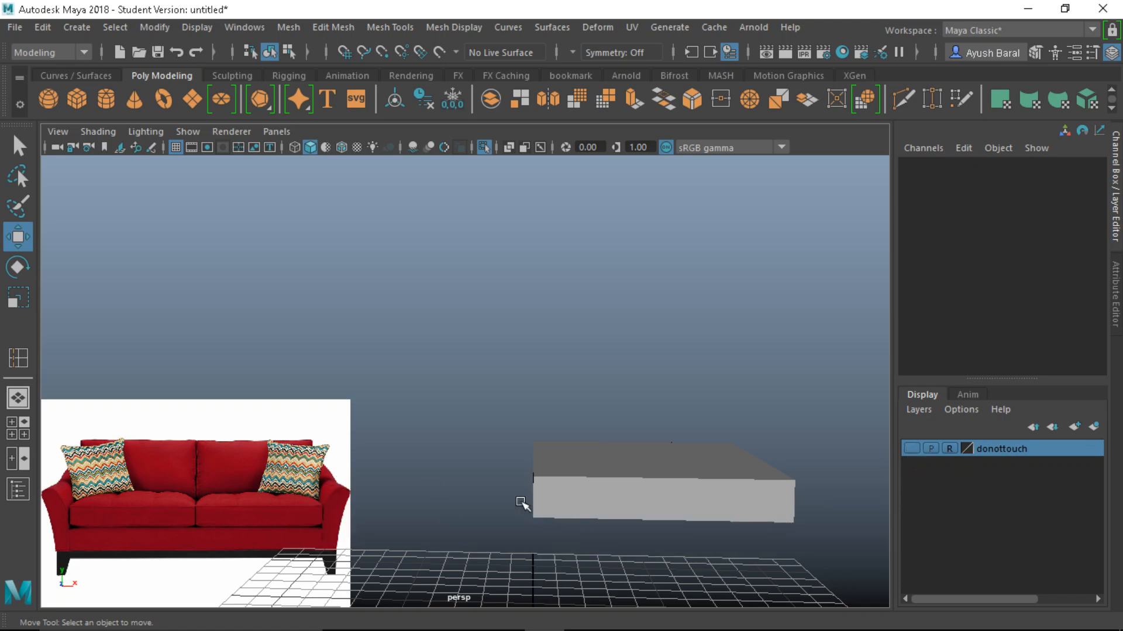
middle_click_drag(622, 501, 614, 434, "alt")
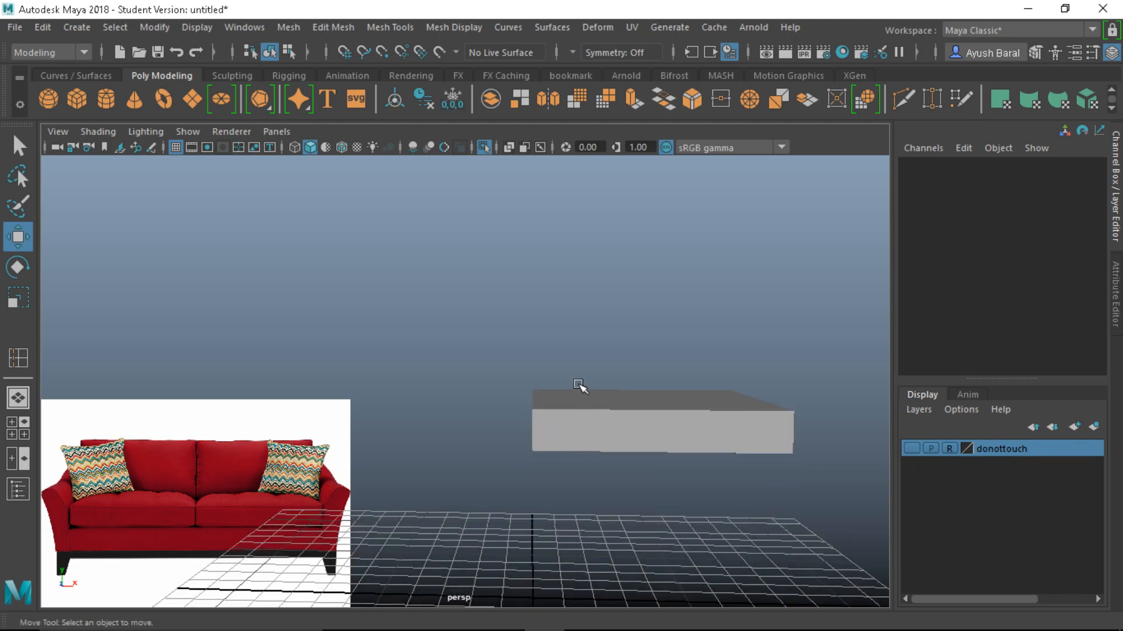
left_click(583, 412)
left_click_drag(584, 413, 577, 474, "alt")
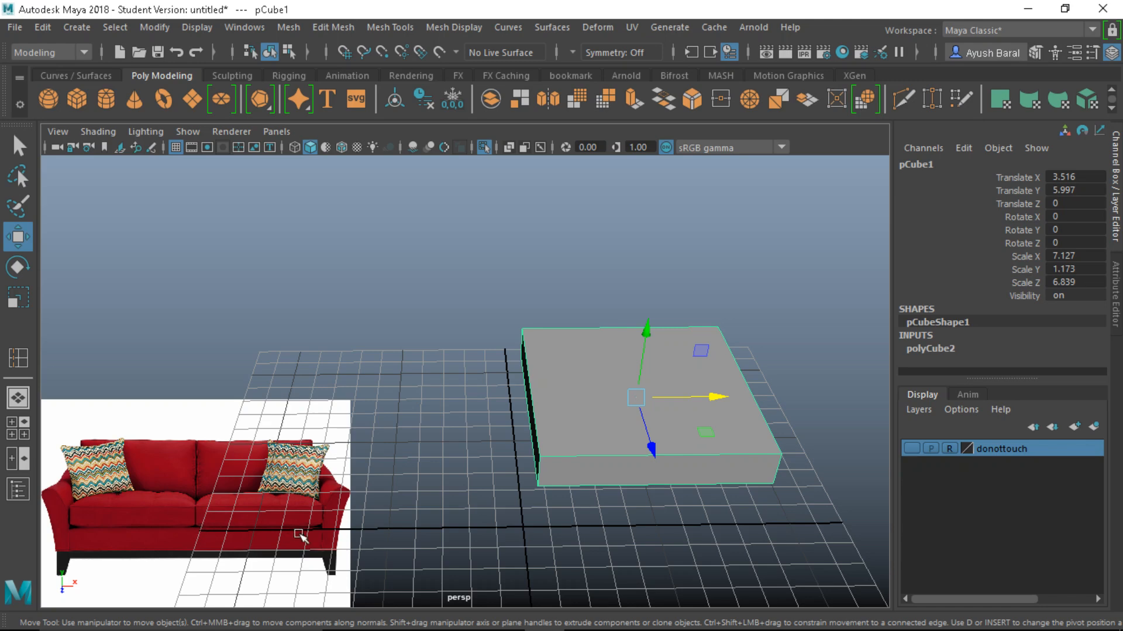
Set the Insert Edge Loop tool to Multiple edge loops with 2 loops
middle_click_drag(380, 489, 93, 353, "alt")
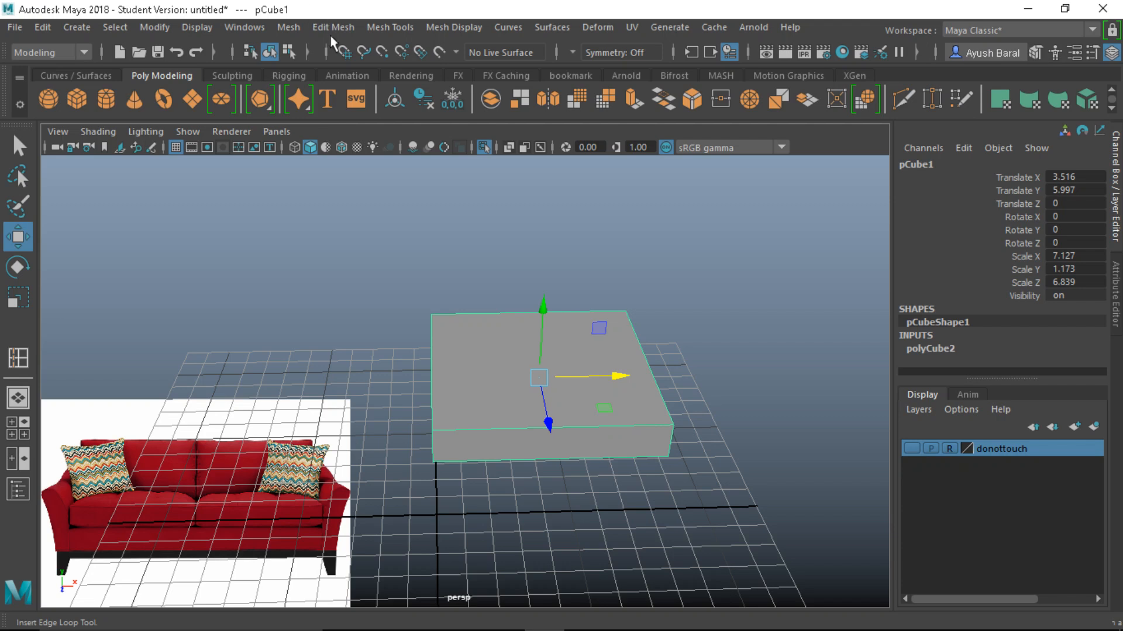
left_click(400, 29)
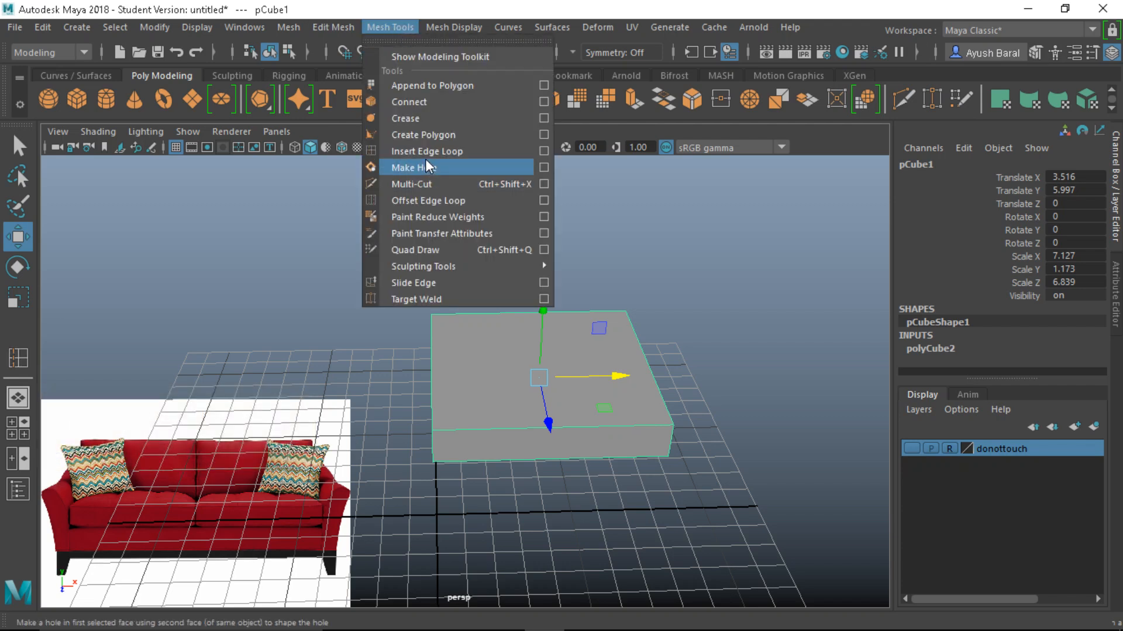
left_click(537, 153)
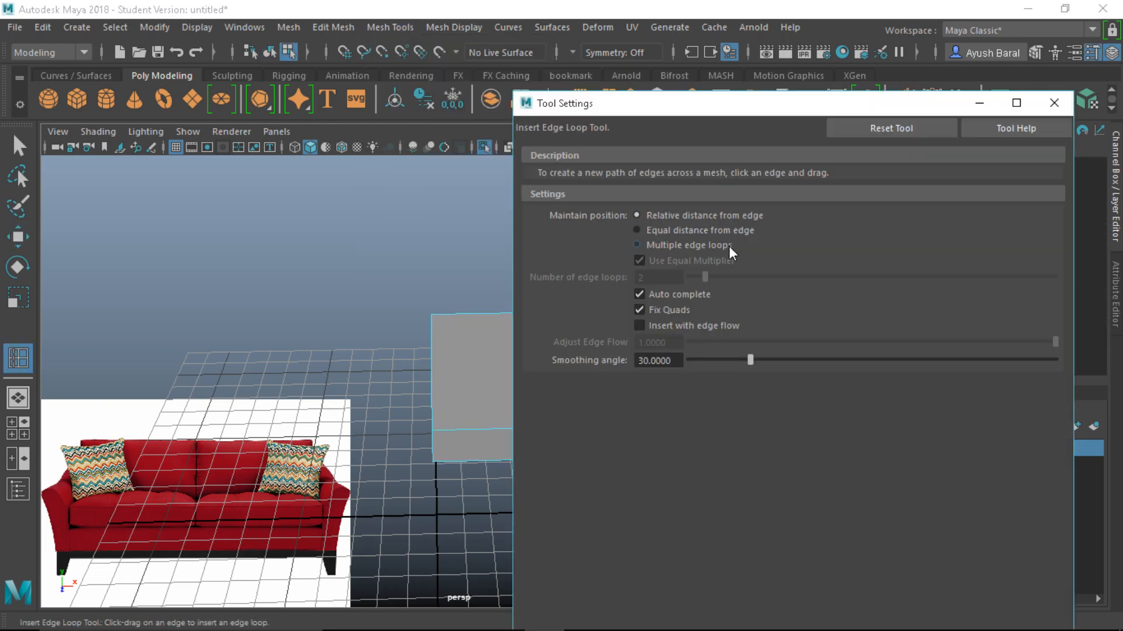
left_click(671, 244)
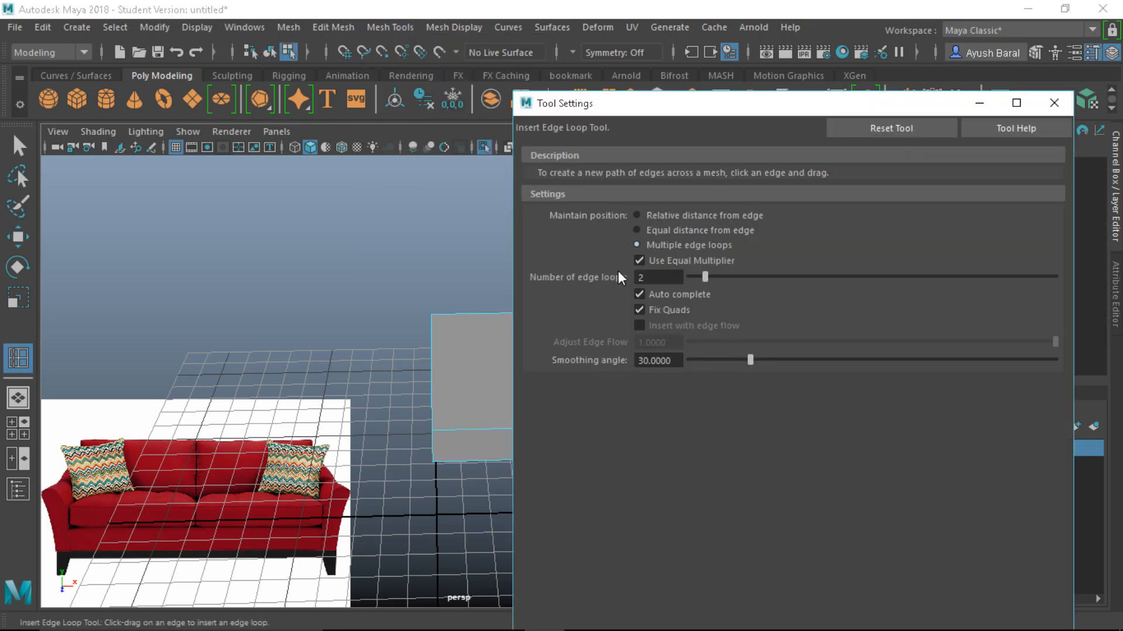
left_click(1054, 103)
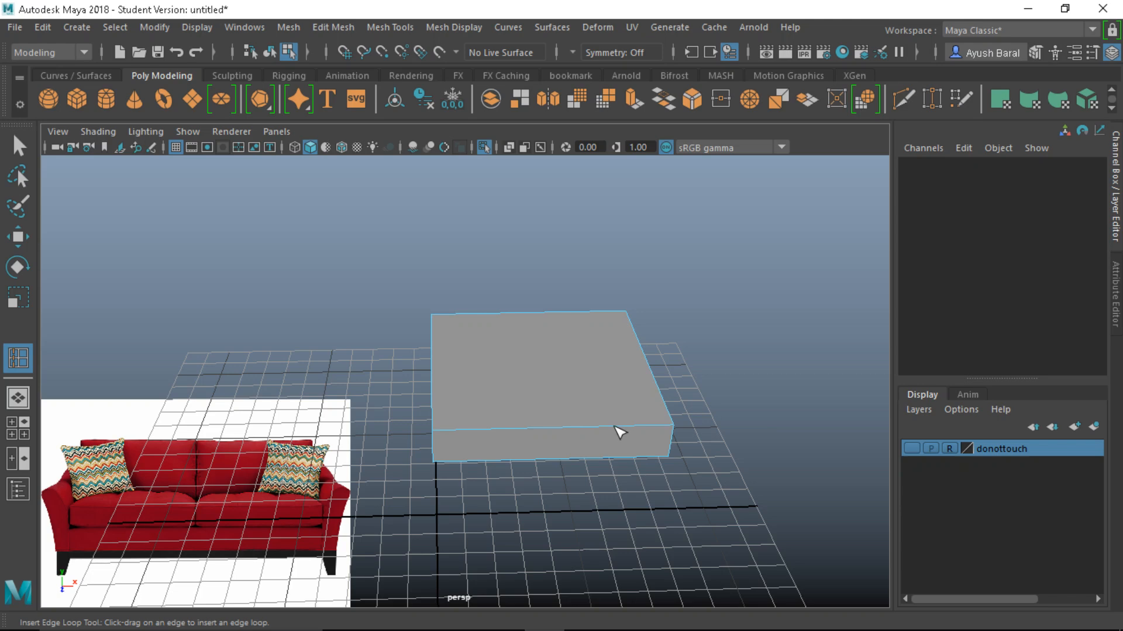
Insert two edge loops in each direction across the box to form a 3×3 grid
left_click(616, 428)
left_click_drag(691, 451, 667, 521, "alt")
left_click(595, 495)
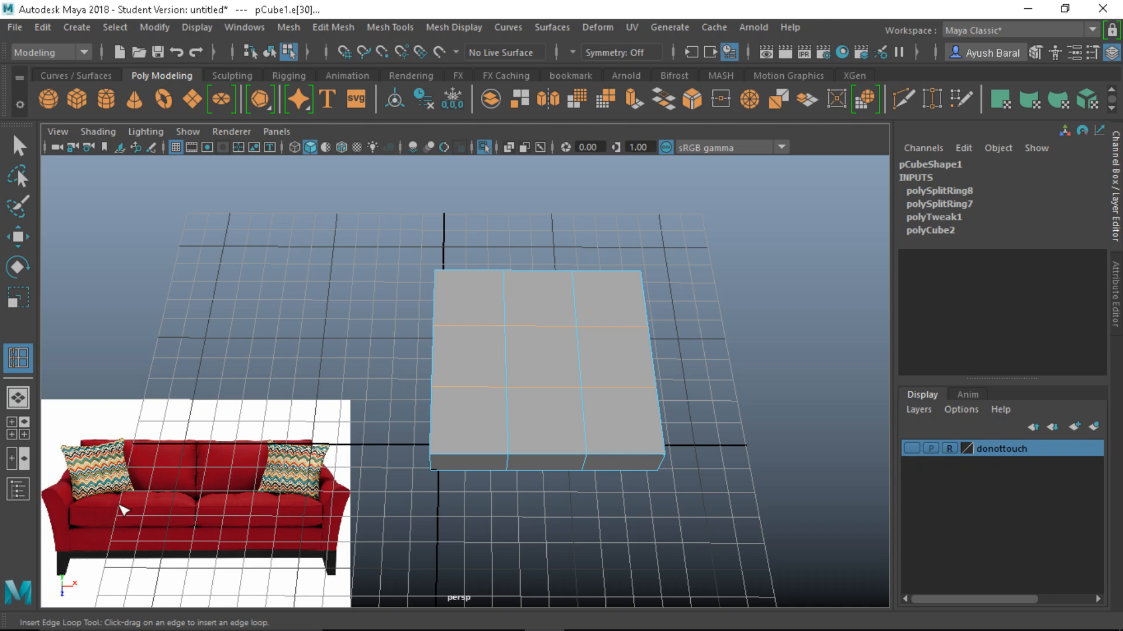
scroll(415, 469, "up", 2)
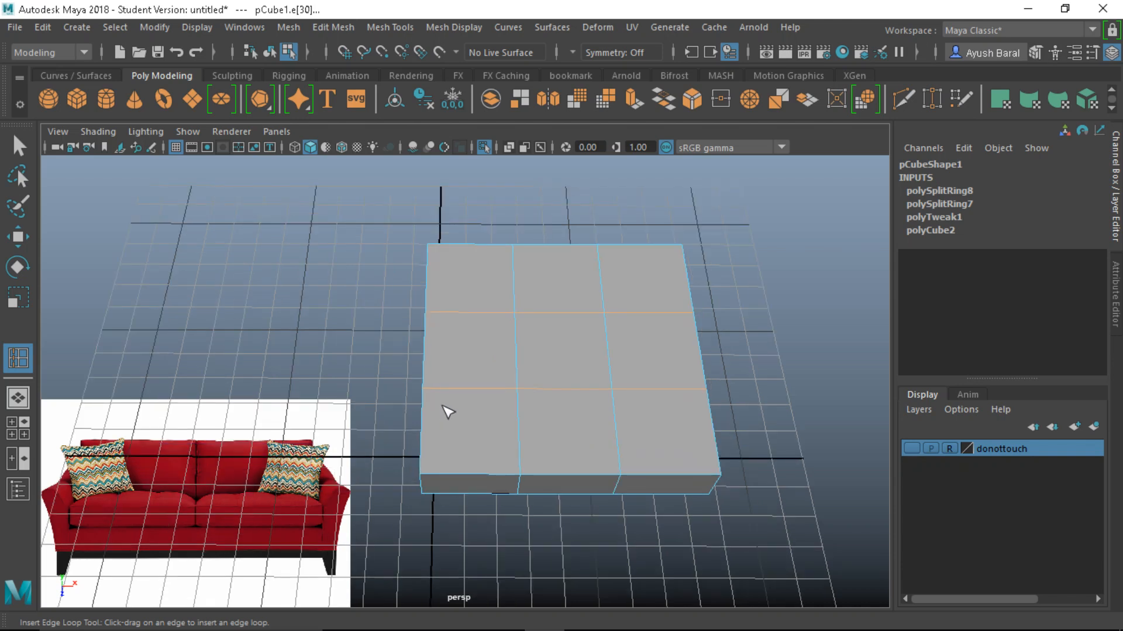
mouse_move(448, 413)
middle_mouse_down("alt")
mouse_move(672, 423)
mouse_move(462, 429)
middle_mouse_up("alt")
Select the four inner grid vertices of the cushion top in vertex mode
right_click_drag(520, 400, 440, 136)
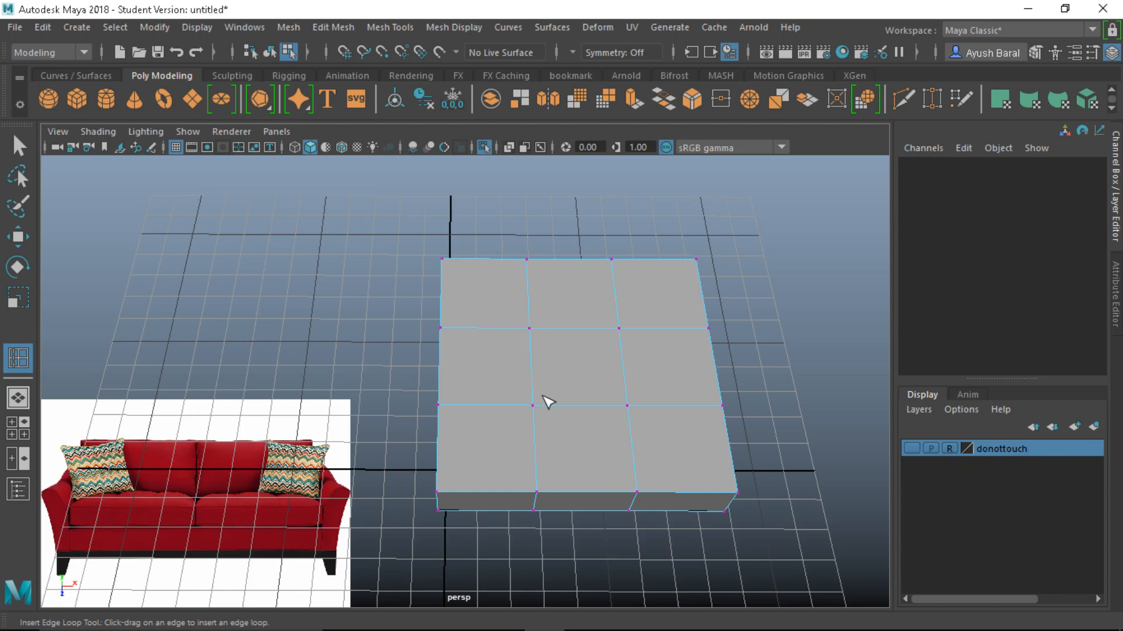
key("q")
left_click(529, 328)
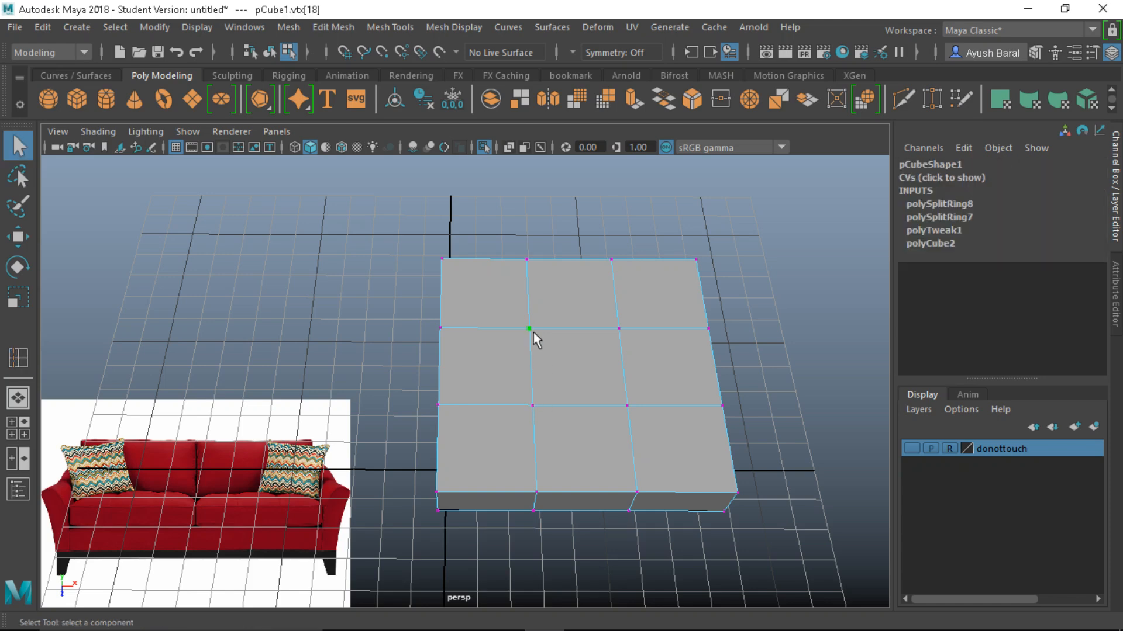
left_click(631, 327, "shift")
left_click(632, 403, "shift")
left_click_drag(538, 436, 561, 454, "alt")
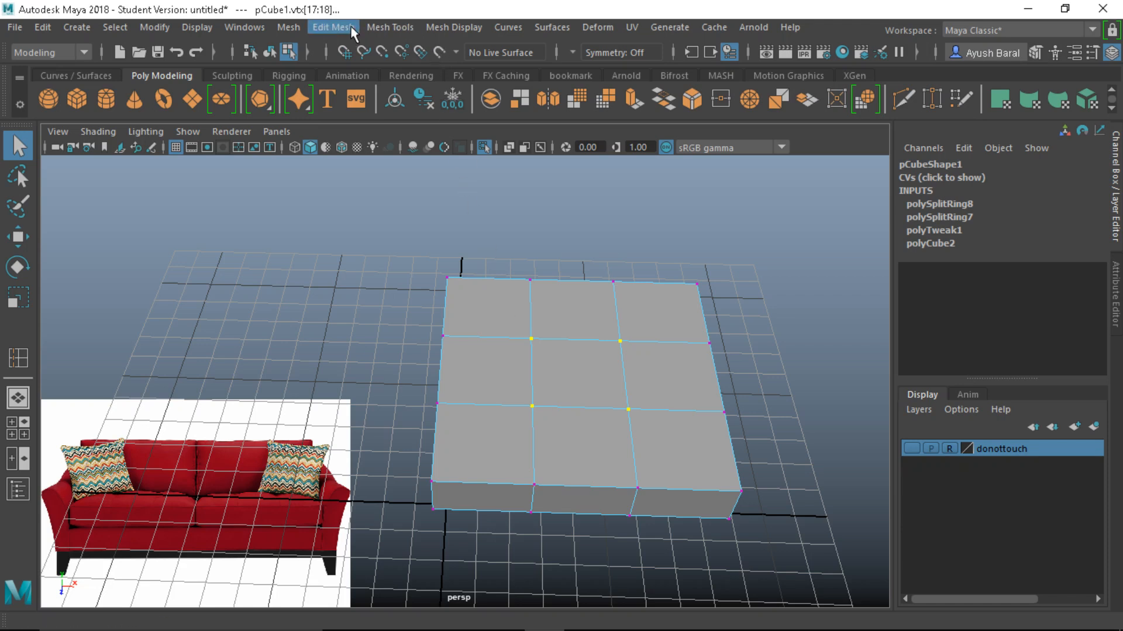
left_click(333, 27)
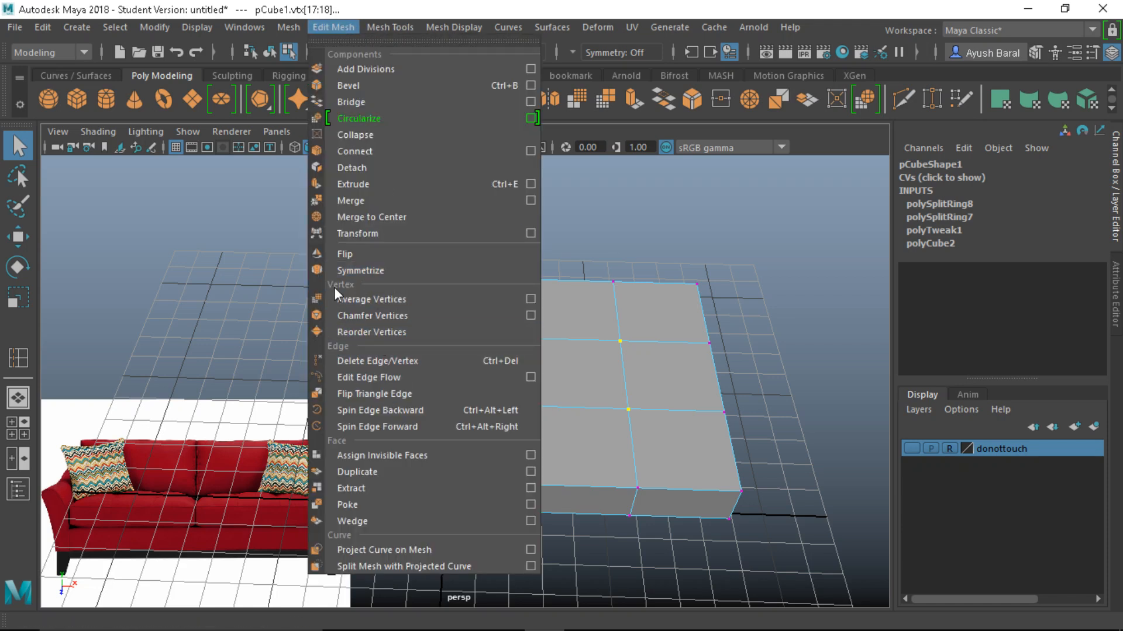
Chamfer the four inner vertices into diamonds with width 0.11 and inspect them from the side
left_click(350, 320)
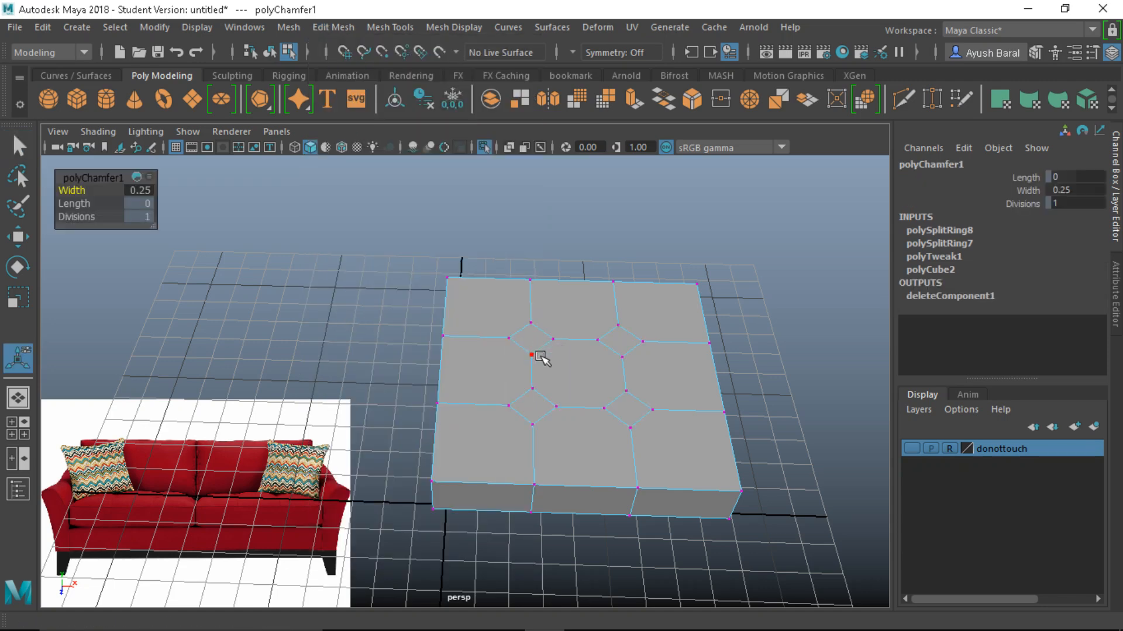
left_click_drag(539, 357, 537, 331, "alt")
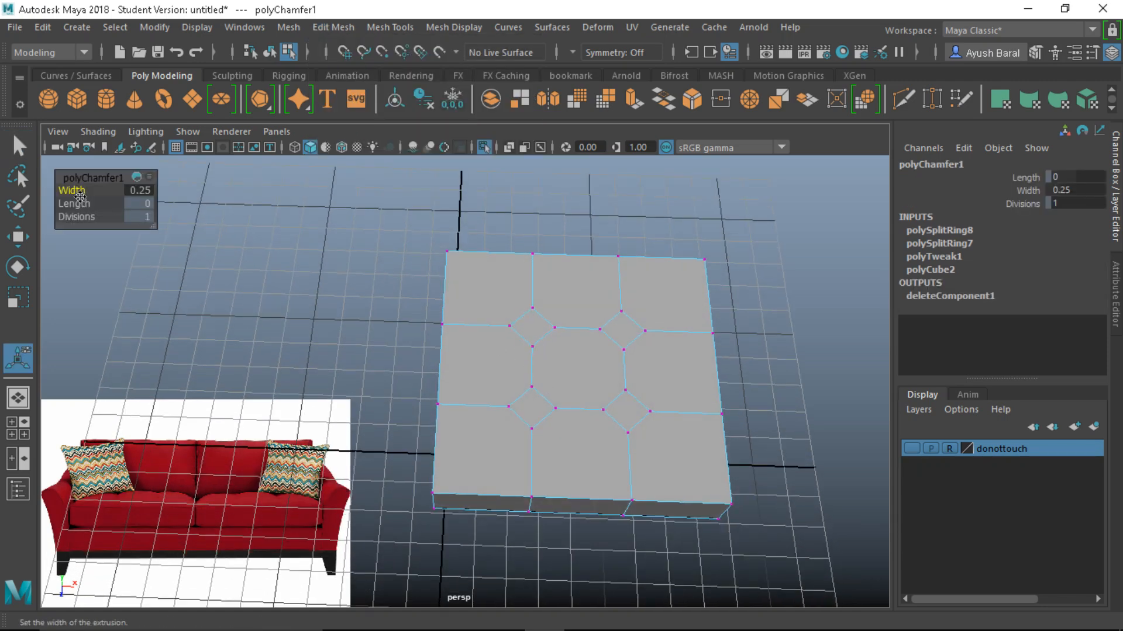
left_click_drag(74, 192, 77, 191)
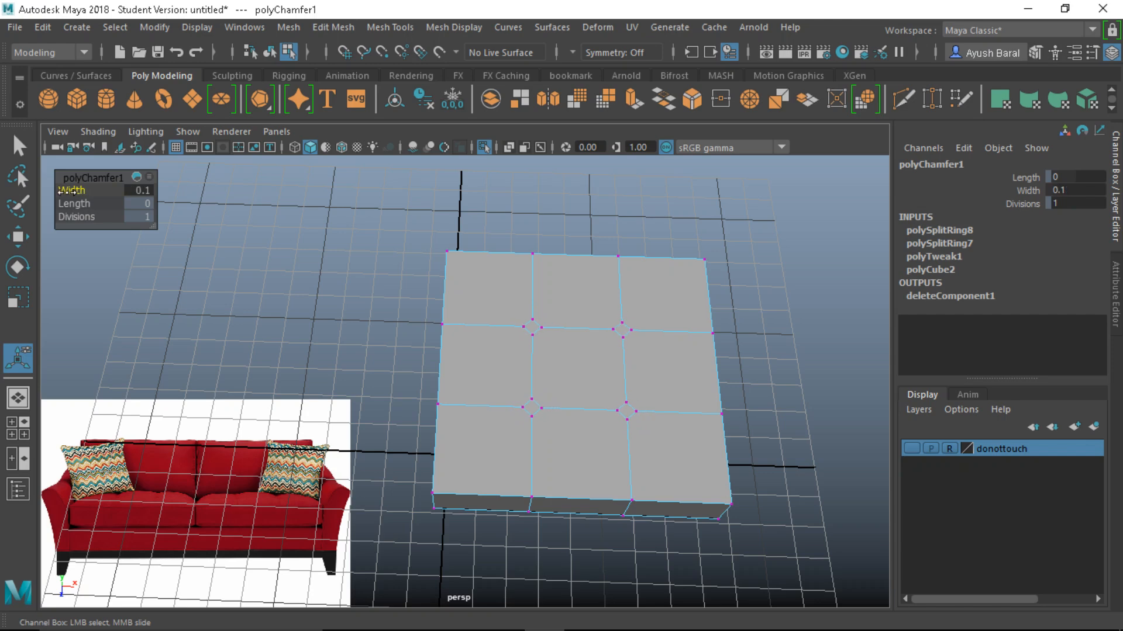
scroll(501, 401, "up", 3)
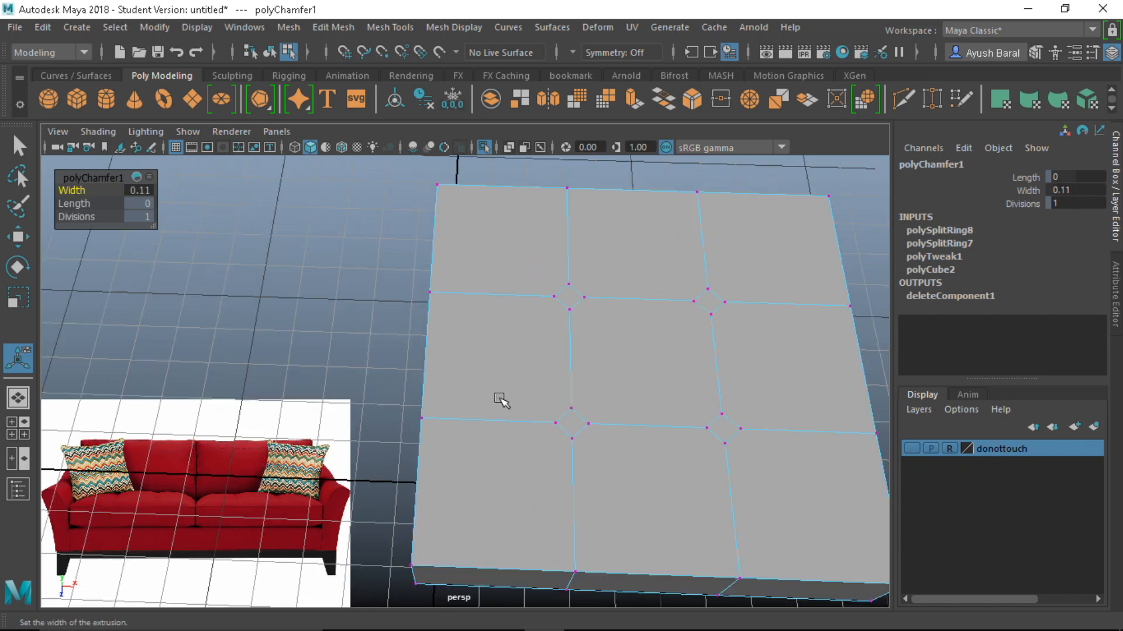
left_click_drag(501, 401, 462, 421, "alt")
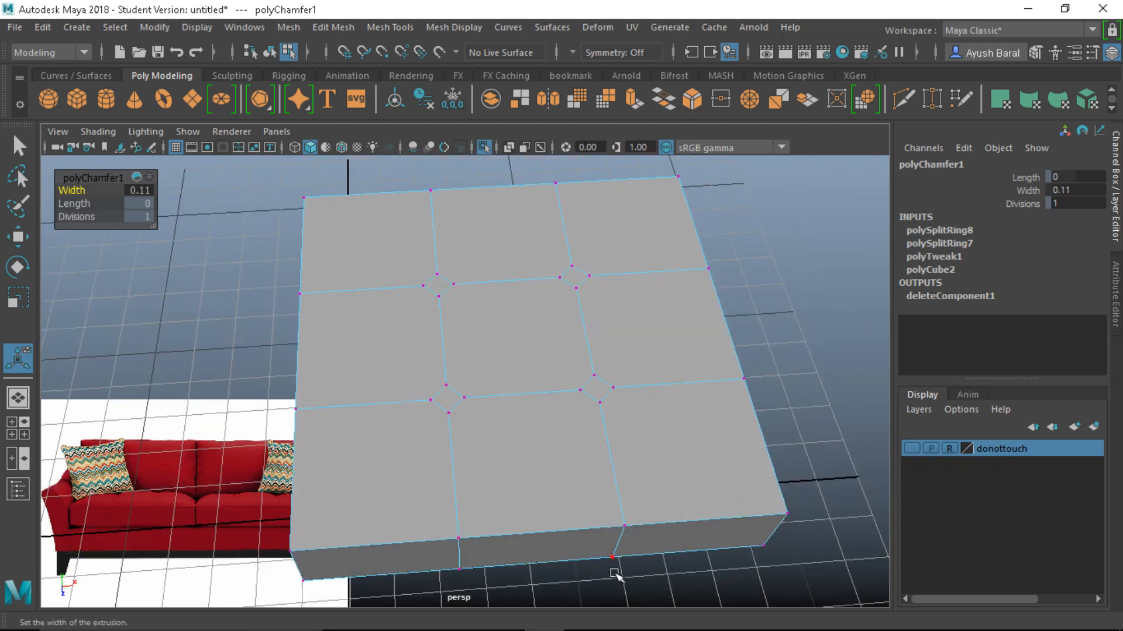
left_click_drag(496, 467, 169, 498, "alt")
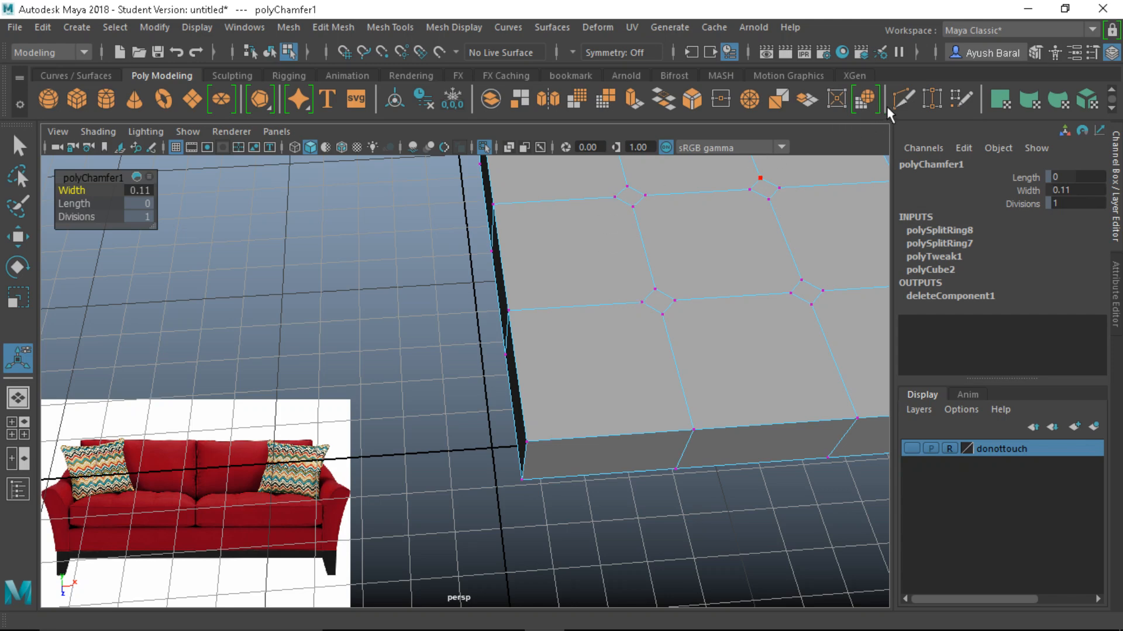
Use Multi-Cut to slide a new edge loop in beside the cushion's left panel seam
left_click(902, 100)
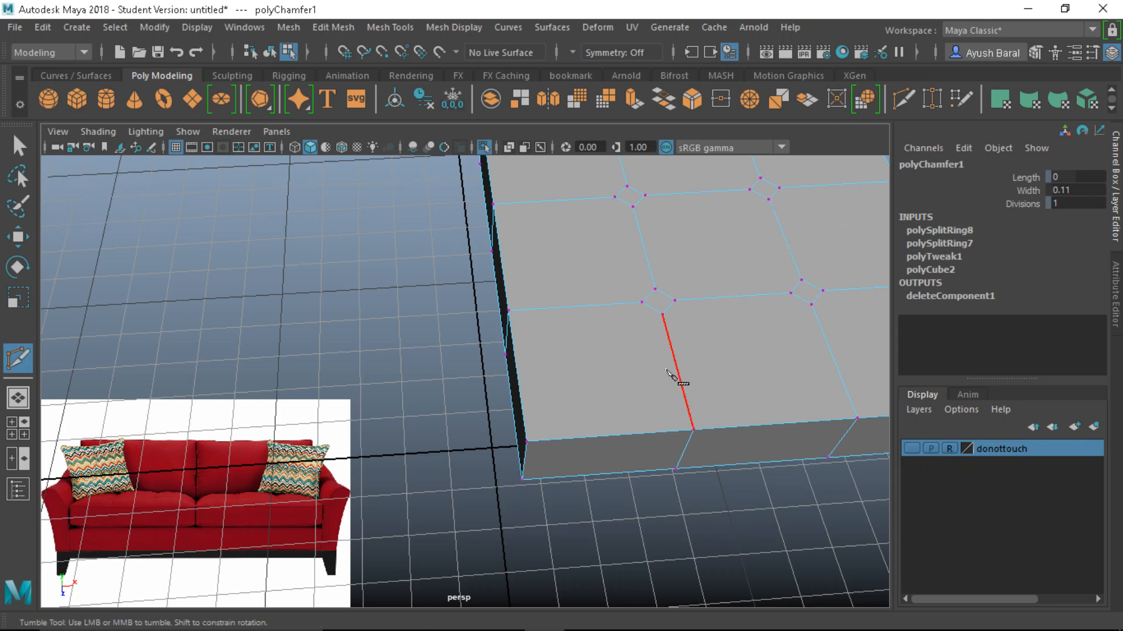
left_click_drag(672, 376, 664, 351, "alt")
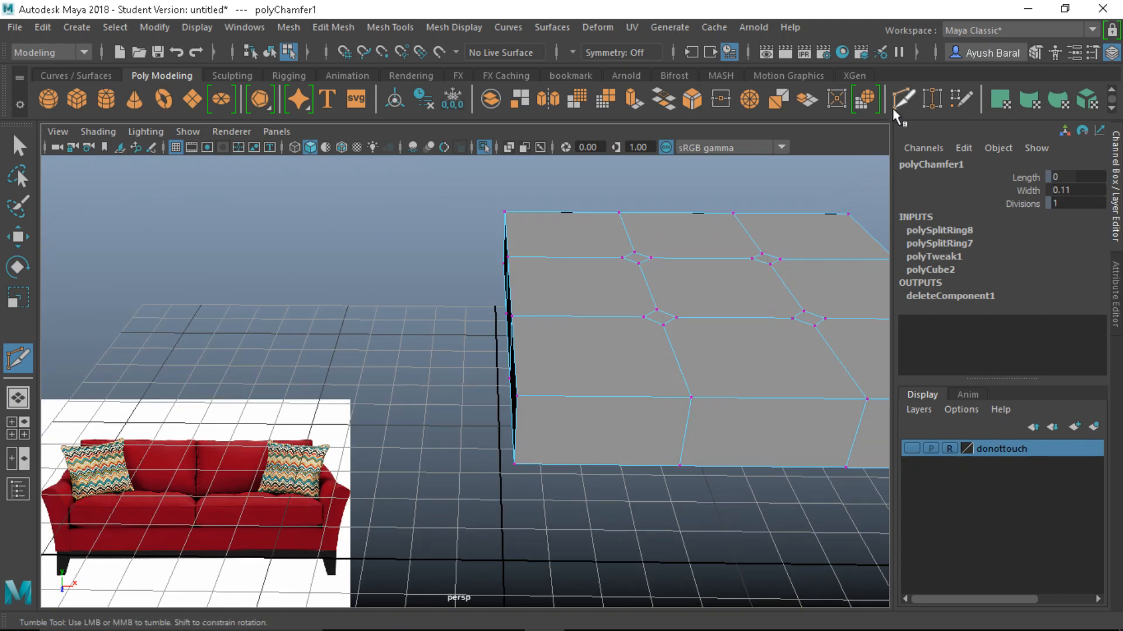
left_click(654, 398)
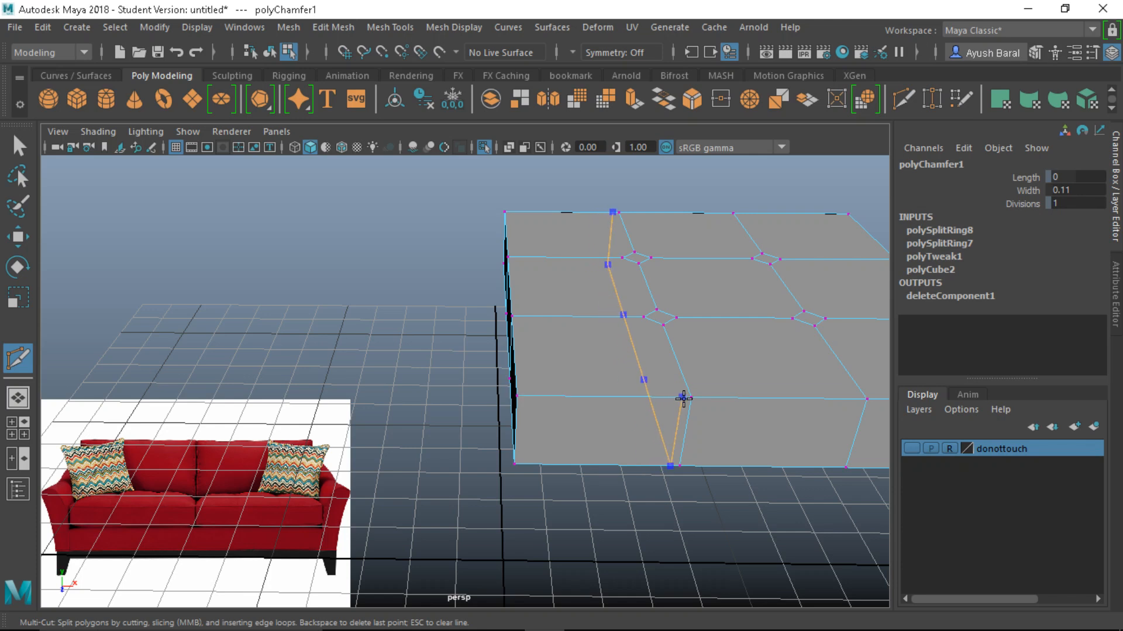
left_click_drag(684, 398, 474, 351, "ctrl")
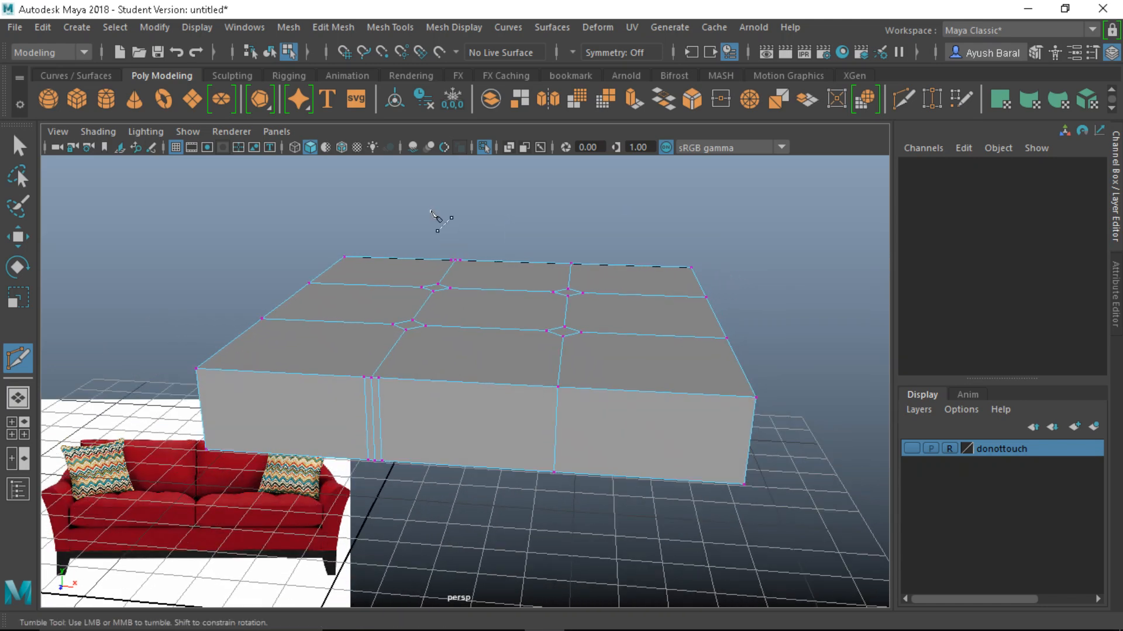
left_click(394, 29)
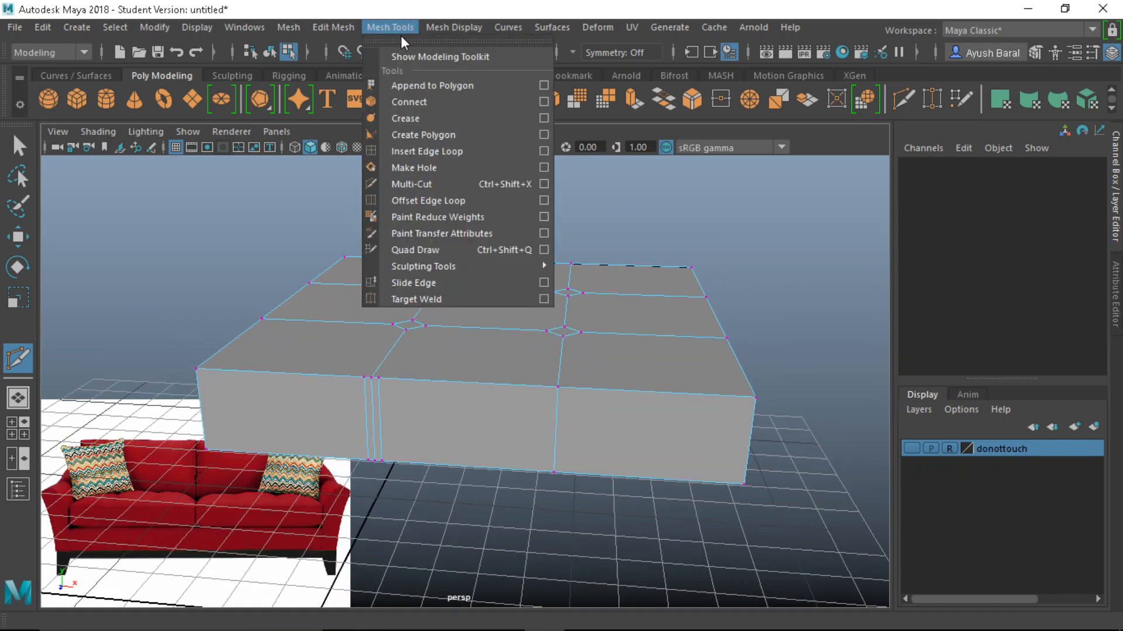
Try an Offset Edge Loop on the right seam, then undo it
left_click(436, 199)
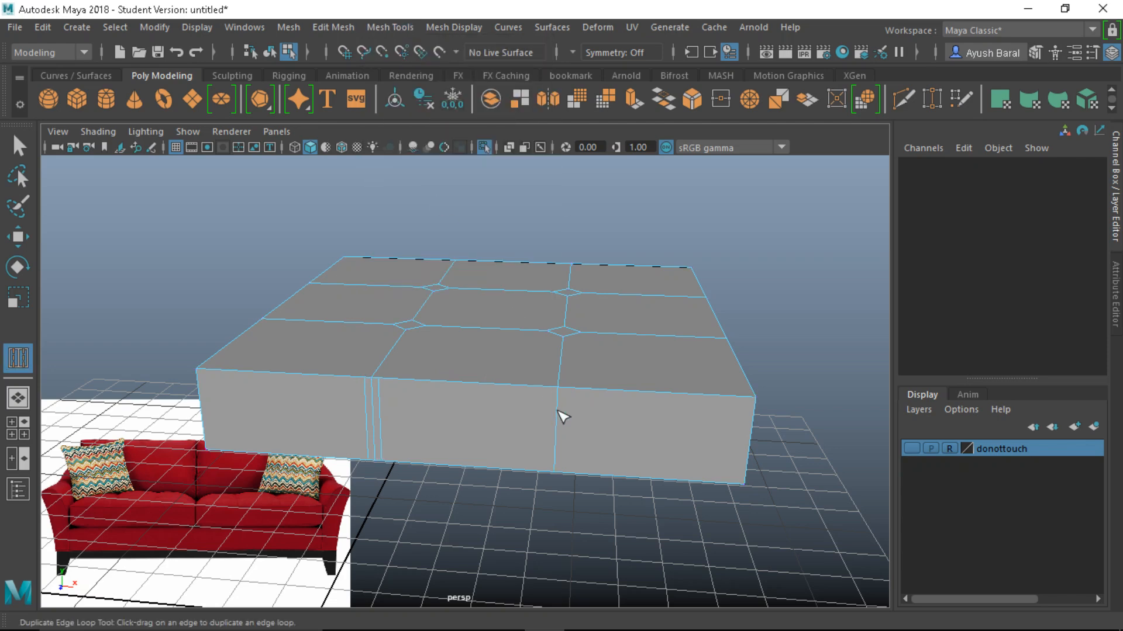
left_click_drag(563, 416, 560, 396)
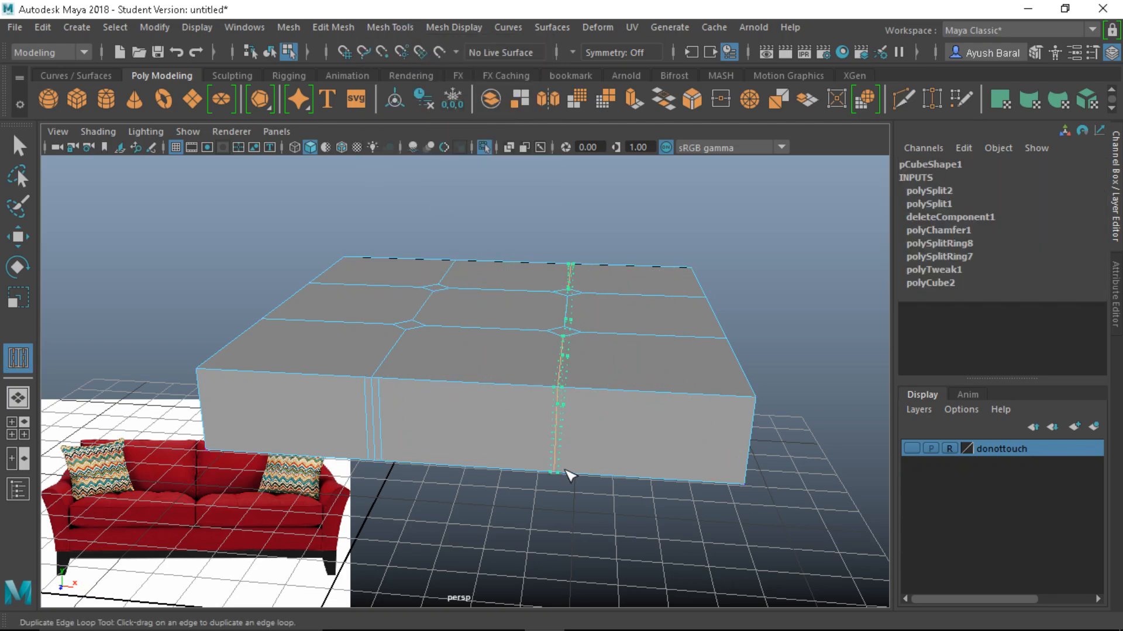
left_click_drag(570, 475, 523, 482)
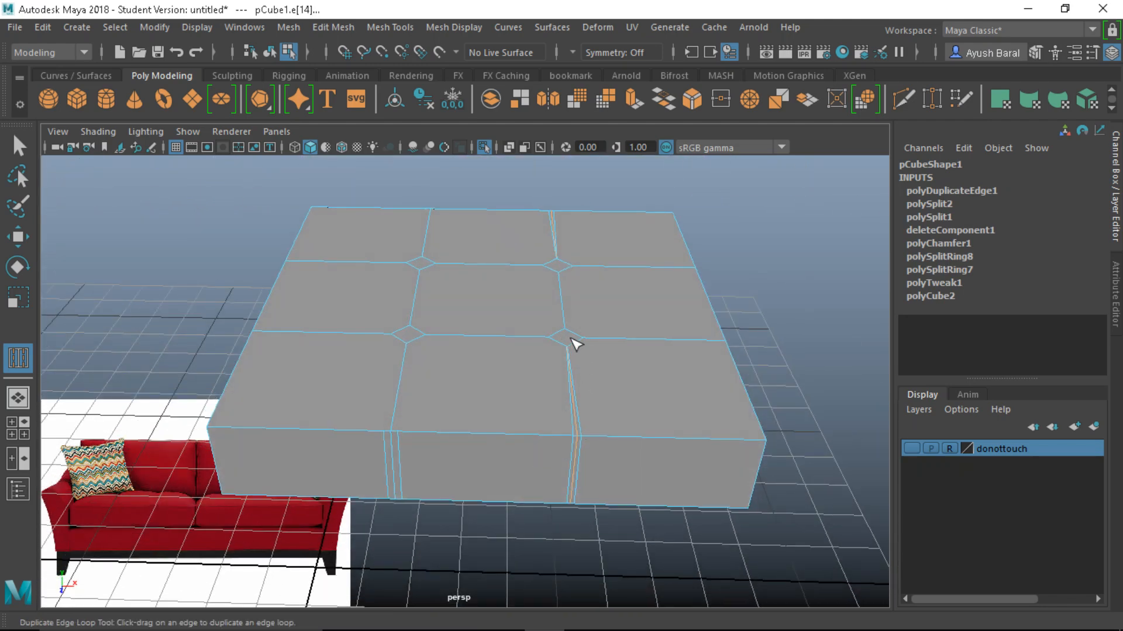
key("ctrl+z")
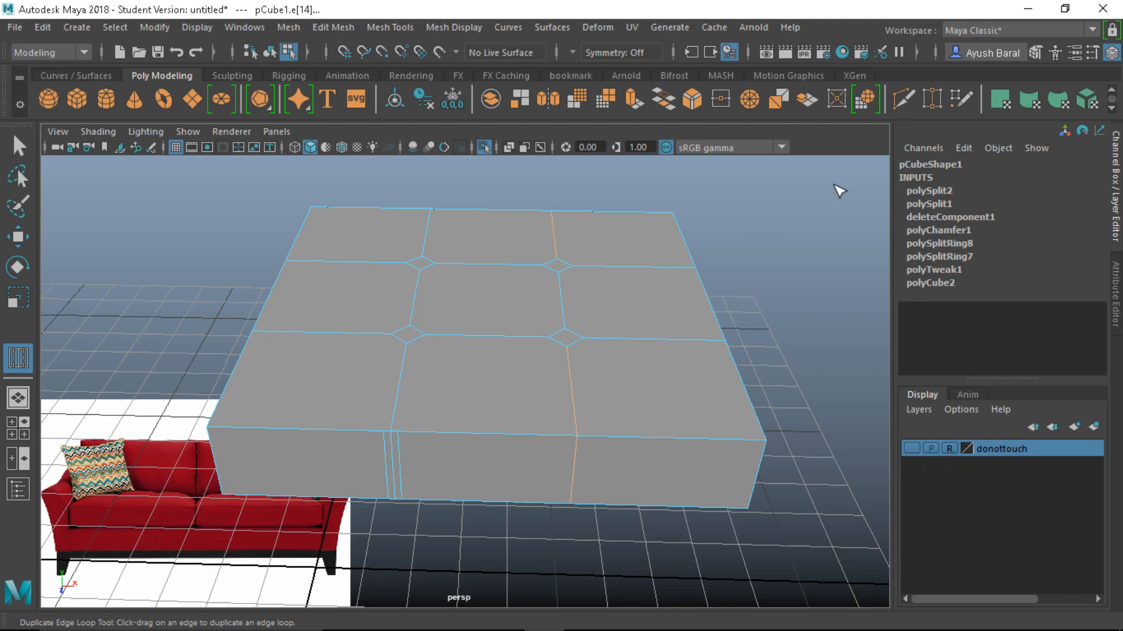
Insert a Multi-Cut edge loop beside the right panel seam
left_click(899, 98)
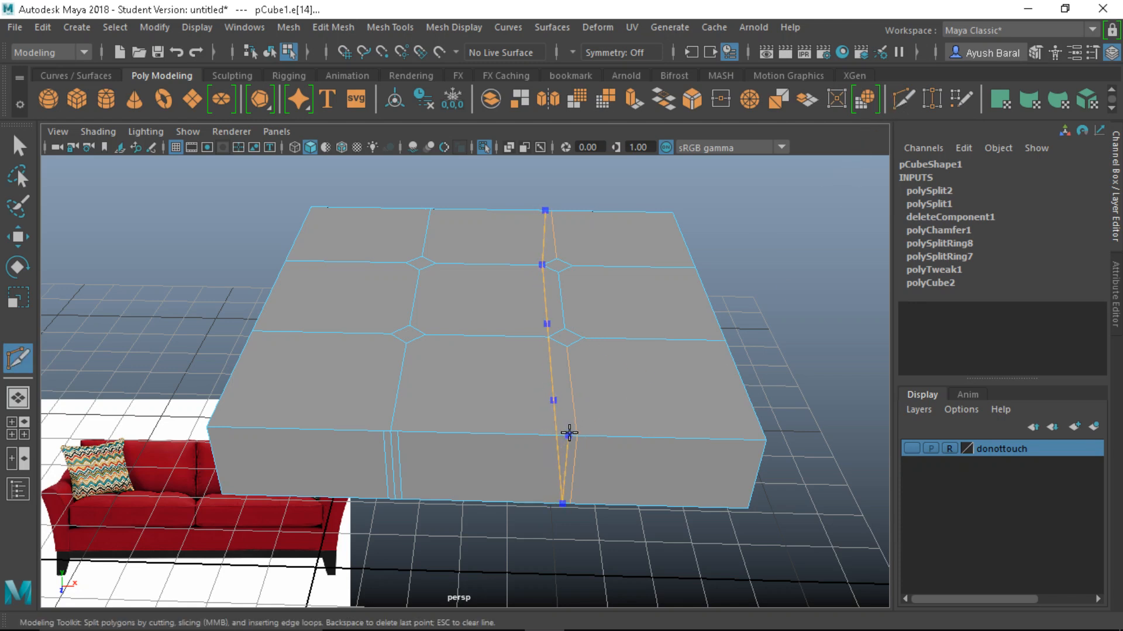
left_click(572, 433, "ctrl")
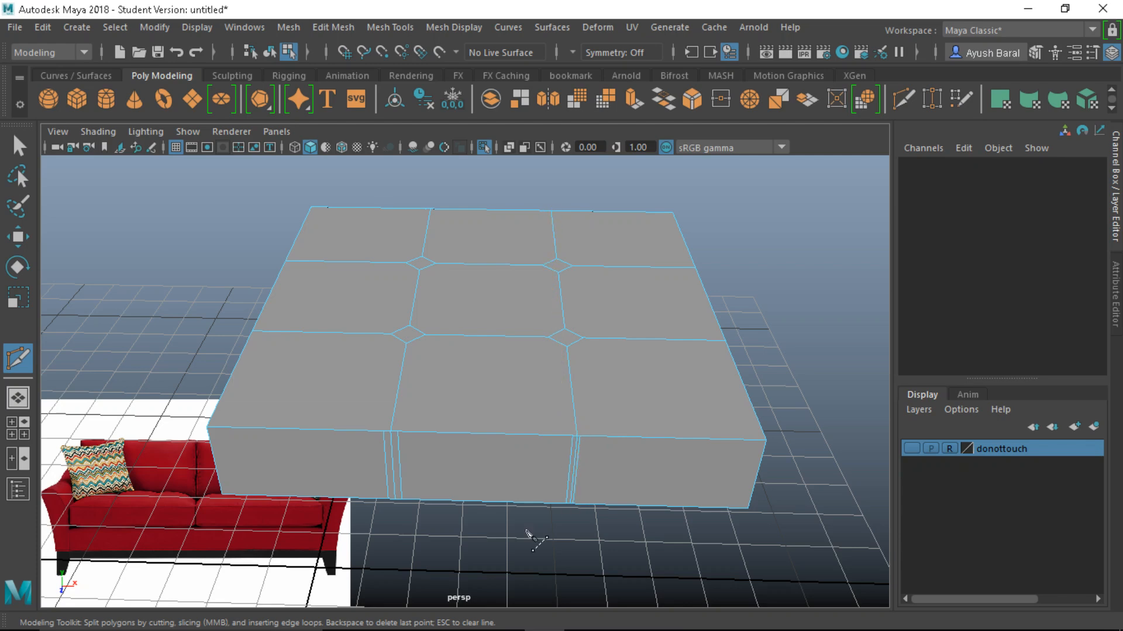
left_click_drag(454, 537, 532, 497, "alt")
right_click_drag(559, 454, 569, 82)
Select a cushion edge loop to check it, then switch to the Multi-Cut tool
key("q")
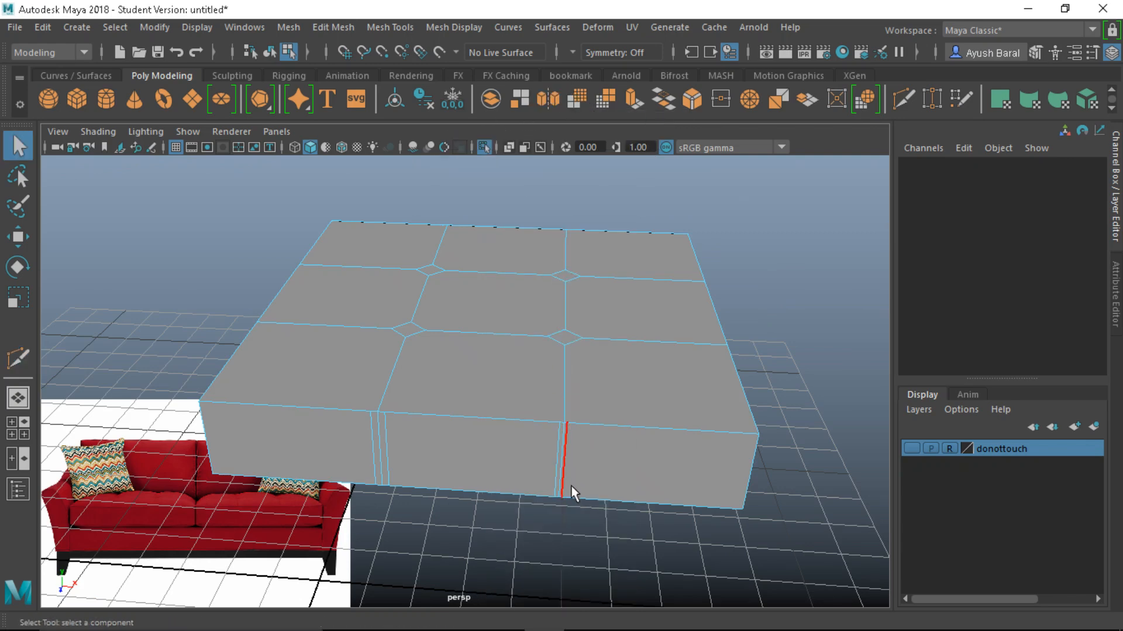
left_click_drag(571, 489, 547, 514, "alt")
double_click(572, 345)
key("w")
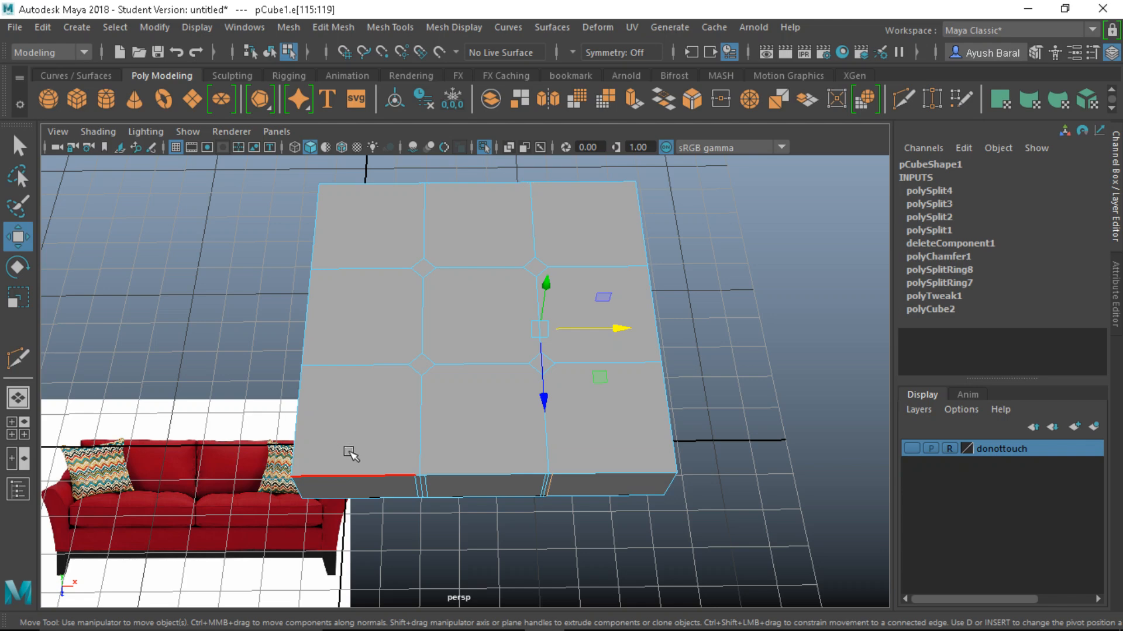
left_click(22, 358)
scroll(409, 450, "up", 4)
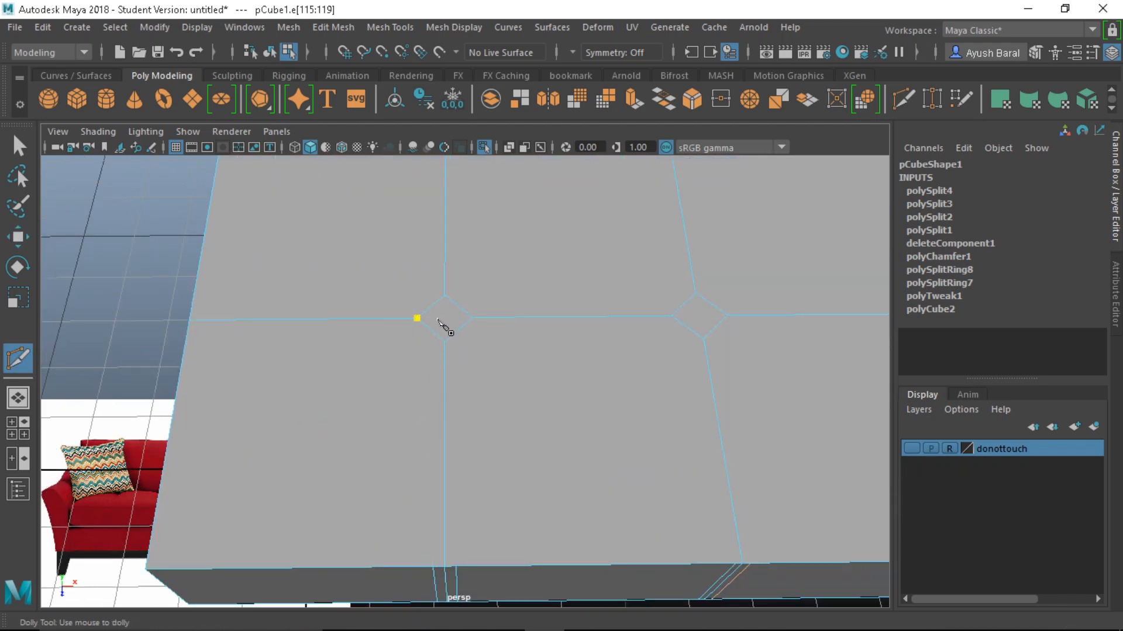
Finish the cut at the front edge and add another from a diamond corner to the front edge
left_click(433, 566)
key("Return")
left_click(473, 318)
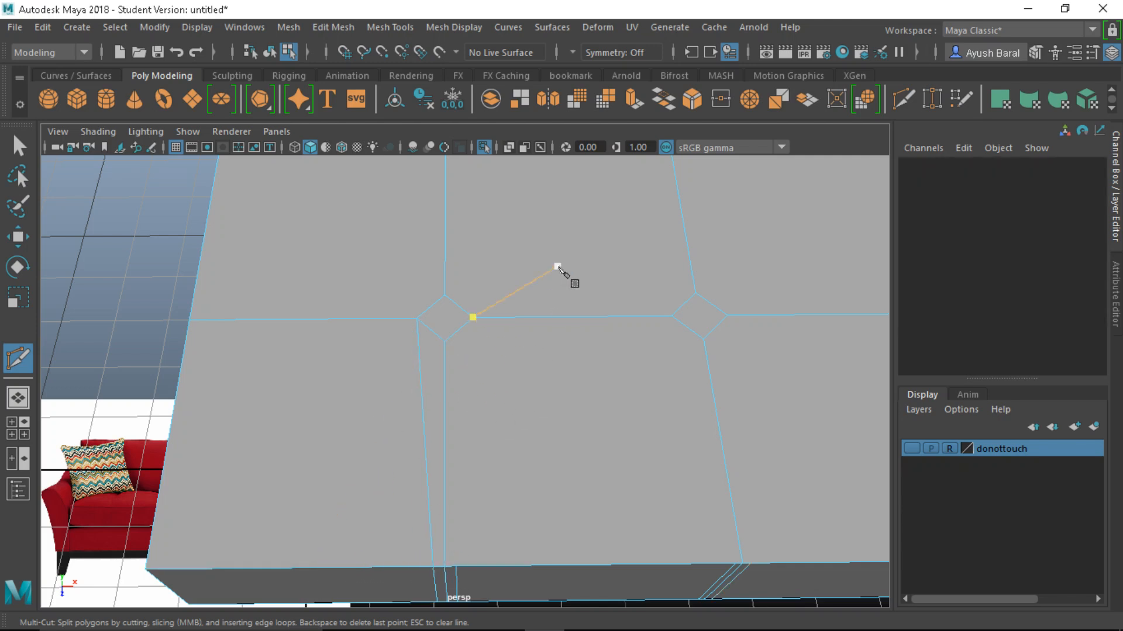
left_click(456, 566)
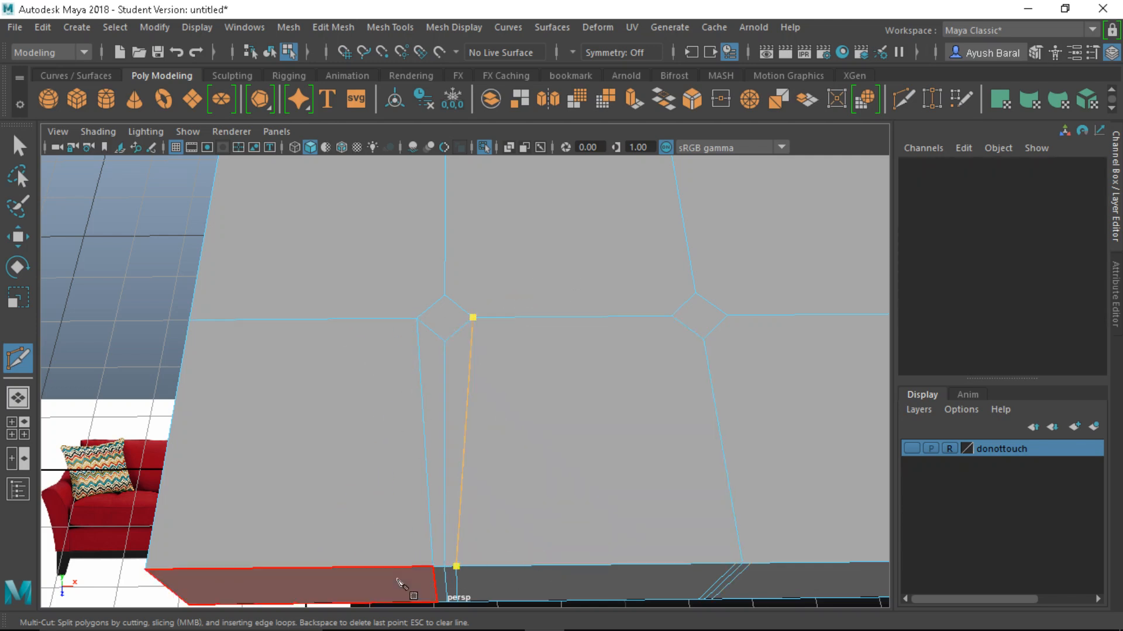
key("Return")
Cut a vertical edge between the upper and lower corners of the next diamond
left_click(188, 321)
key("Escape")
middle_click_drag(268, 228, 308, 399, "alt")
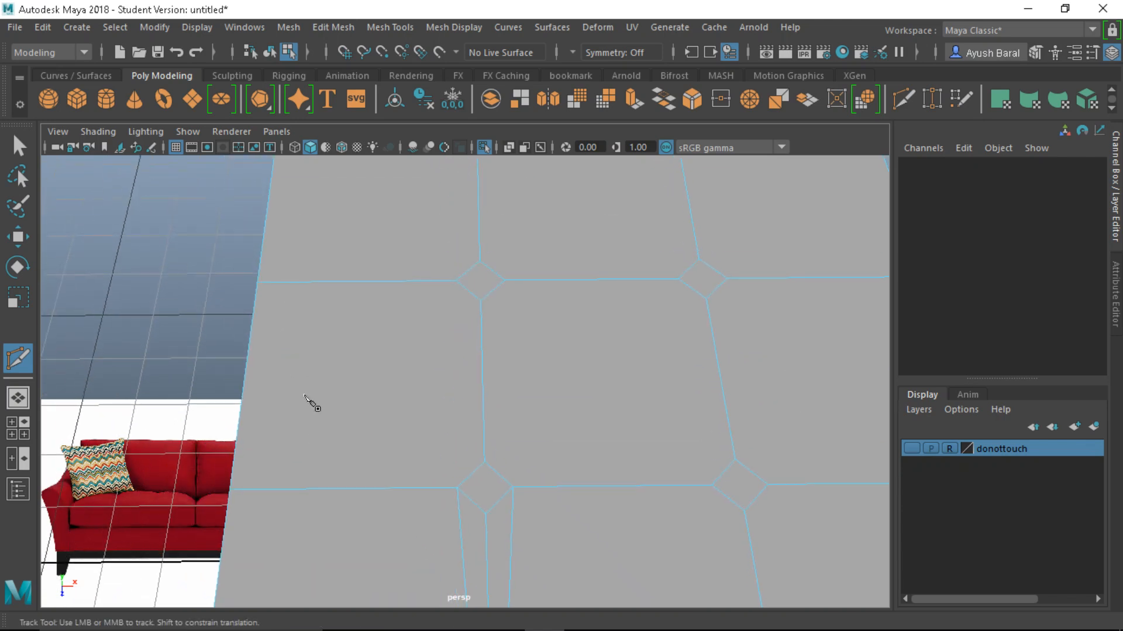
left_click(455, 280)
left_click(457, 487)
key("Return")
Cut from a diamond corner to the edge above and start a cut toward the far edge
left_click(484, 462)
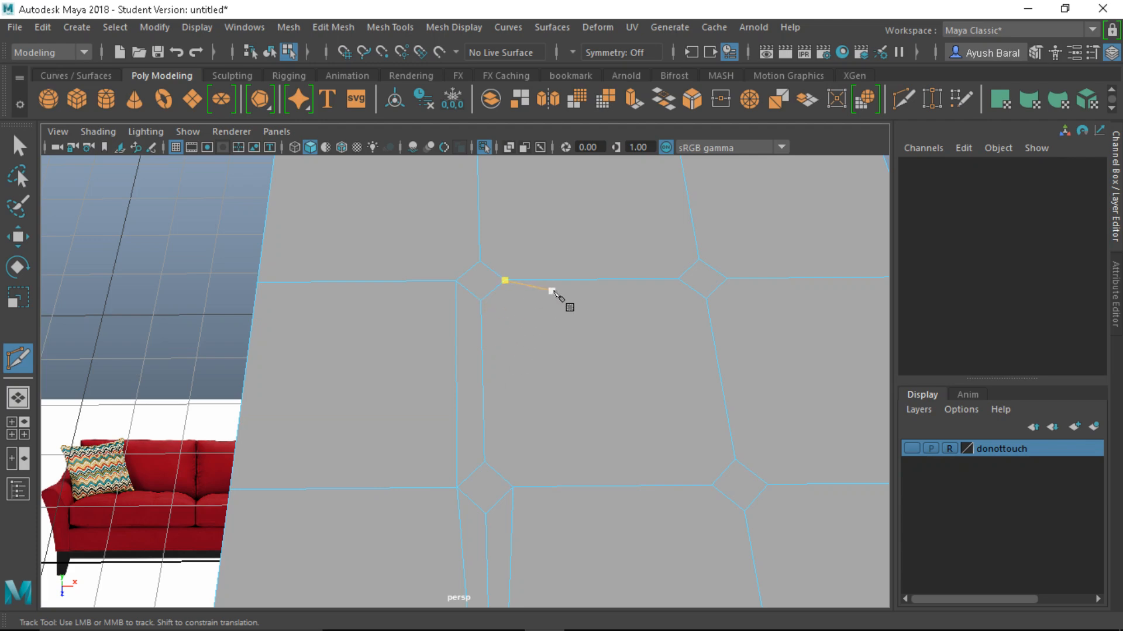
left_click(509, 487)
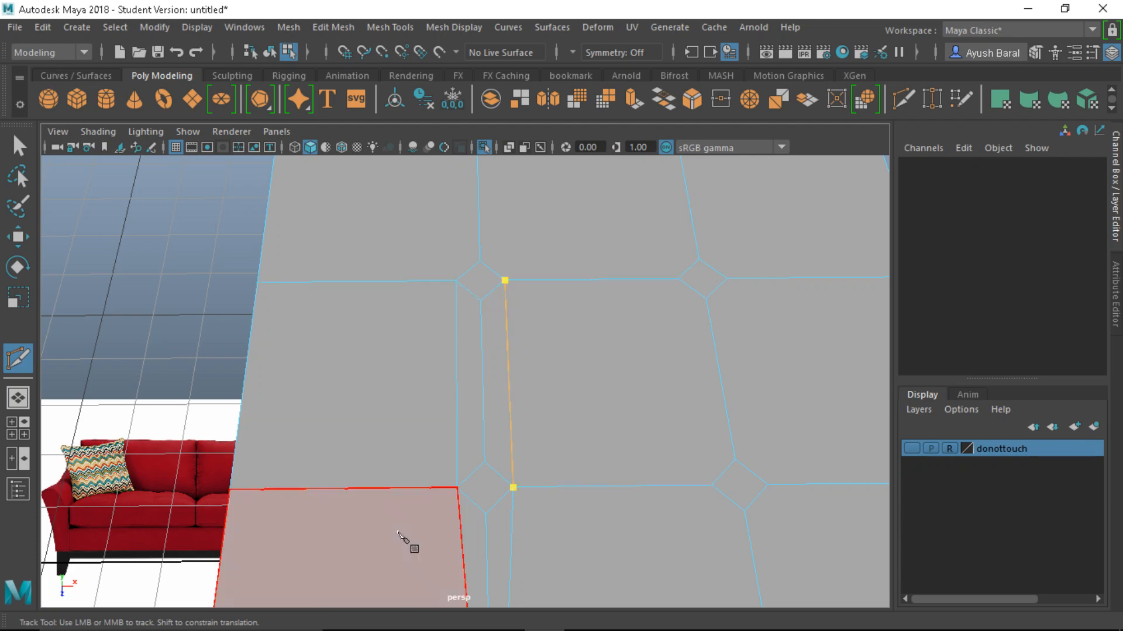
key("Return")
left_click(457, 487)
left_click(456, 281)
key("Return")
middle_click_drag(460, 356, 456, 501, "alt")
left_click(475, 251)
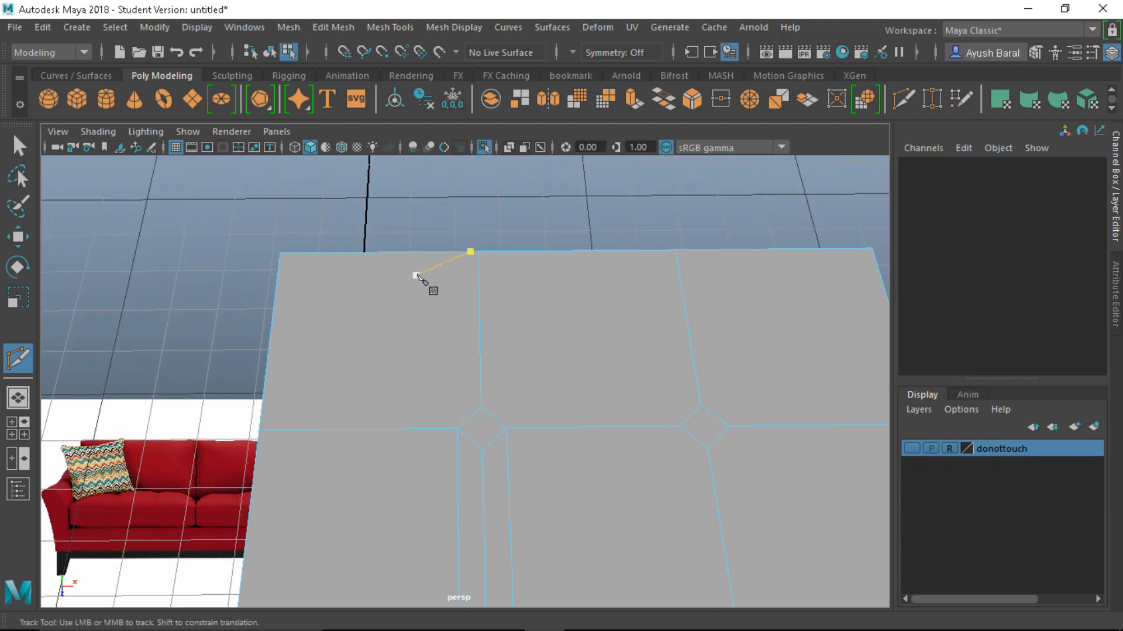
left_click_drag(381, 454, 718, 418, "alt")
key("Escape")
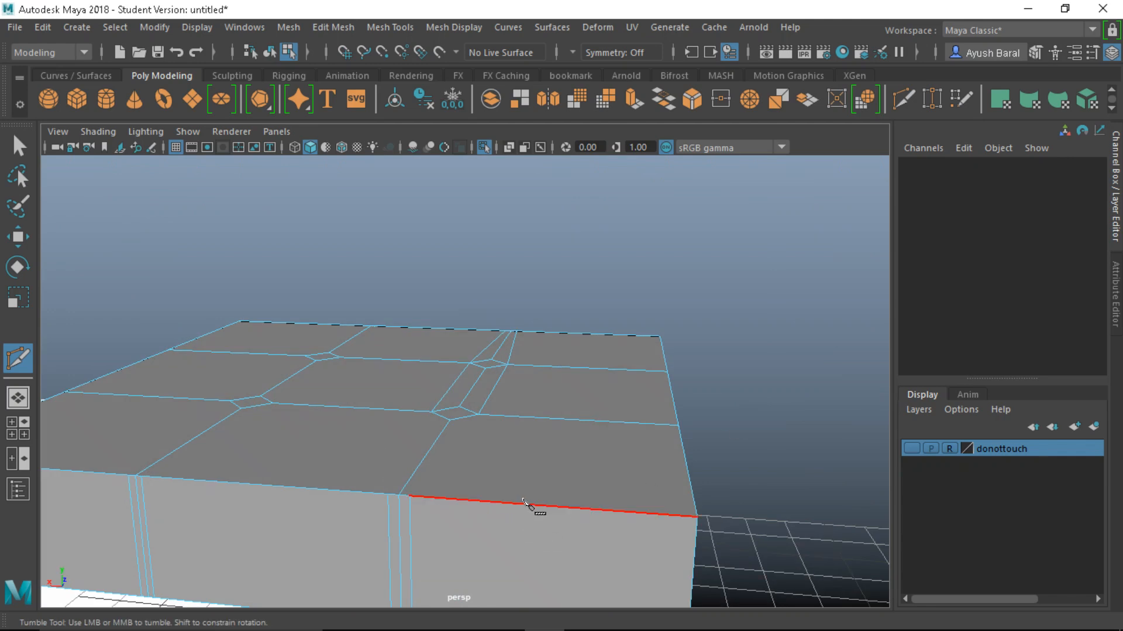
Cut from the front-edge vertex to a diamond corner, plus another diamond-corner cut to the front edge
left_click(409, 496)
left_click(478, 414)
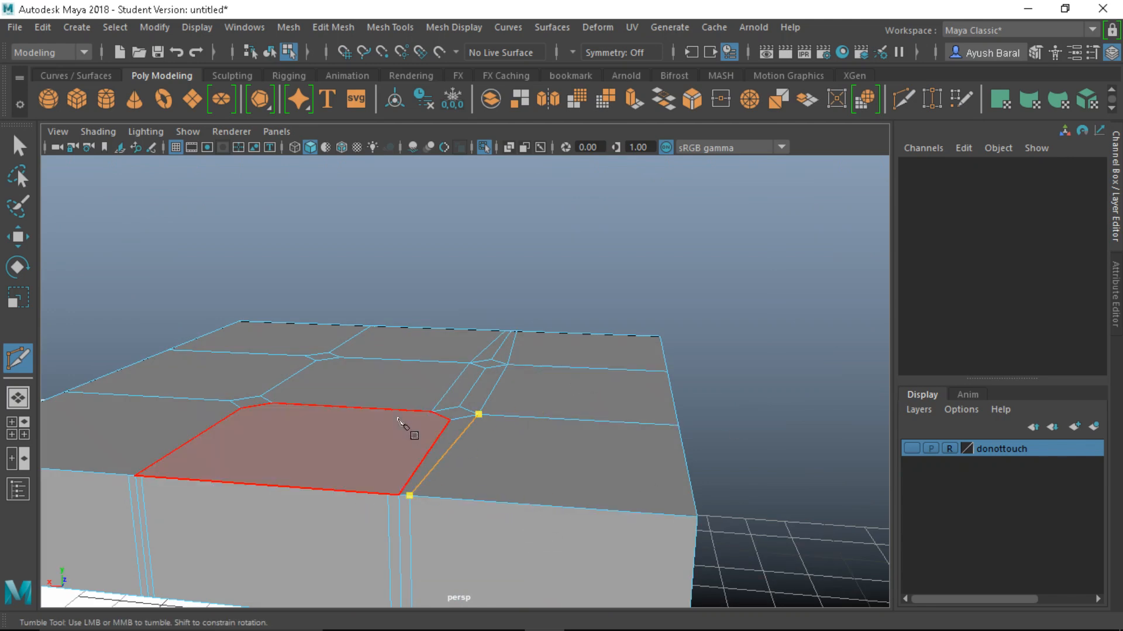
key("Return")
left_click(432, 411)
left_click_drag(394, 482, 423, 491, "alt")
key("Escape")
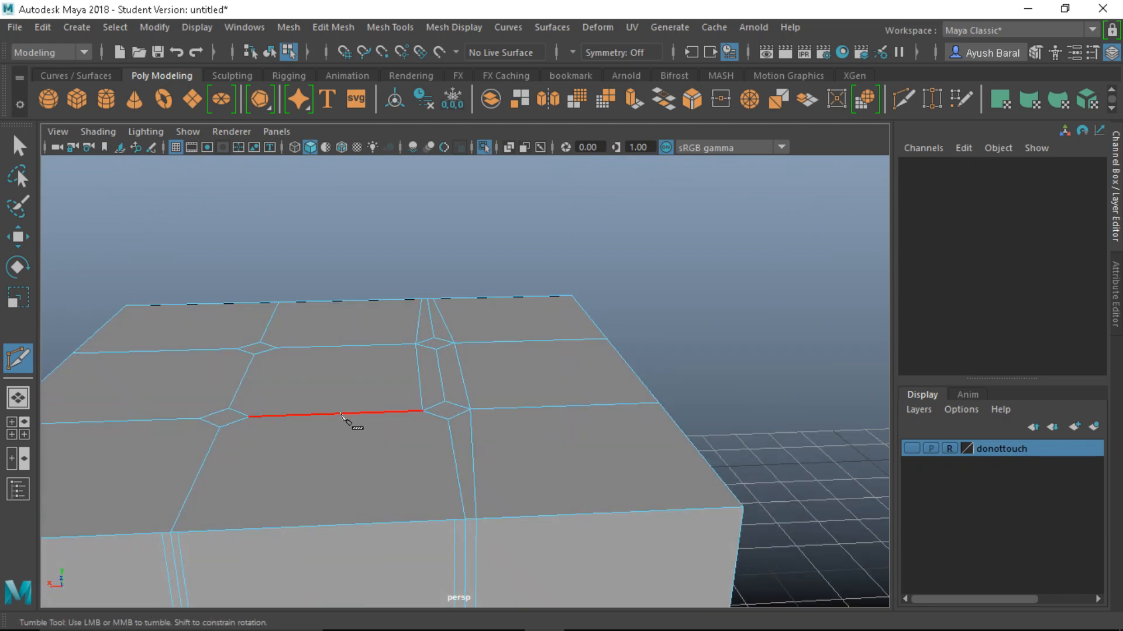
left_click_drag(346, 415, 500, 413)
left_click(408, 522)
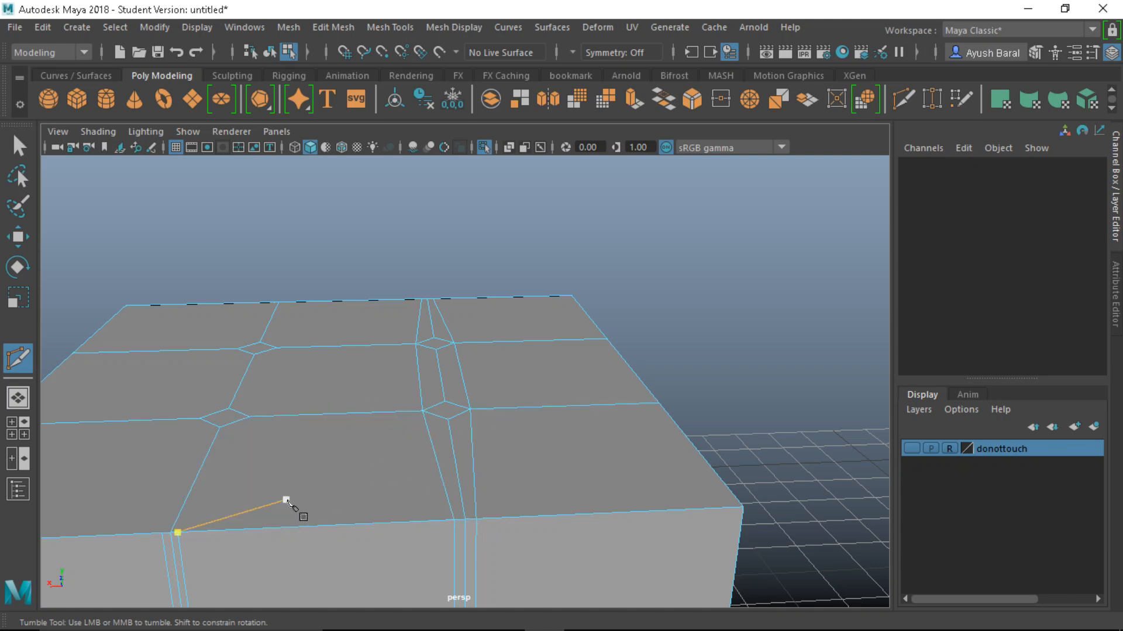
Add cuts from the front and upper panel edges to the adjacent diamond corners
left_click_drag(288, 501, 500, 474, "alt")
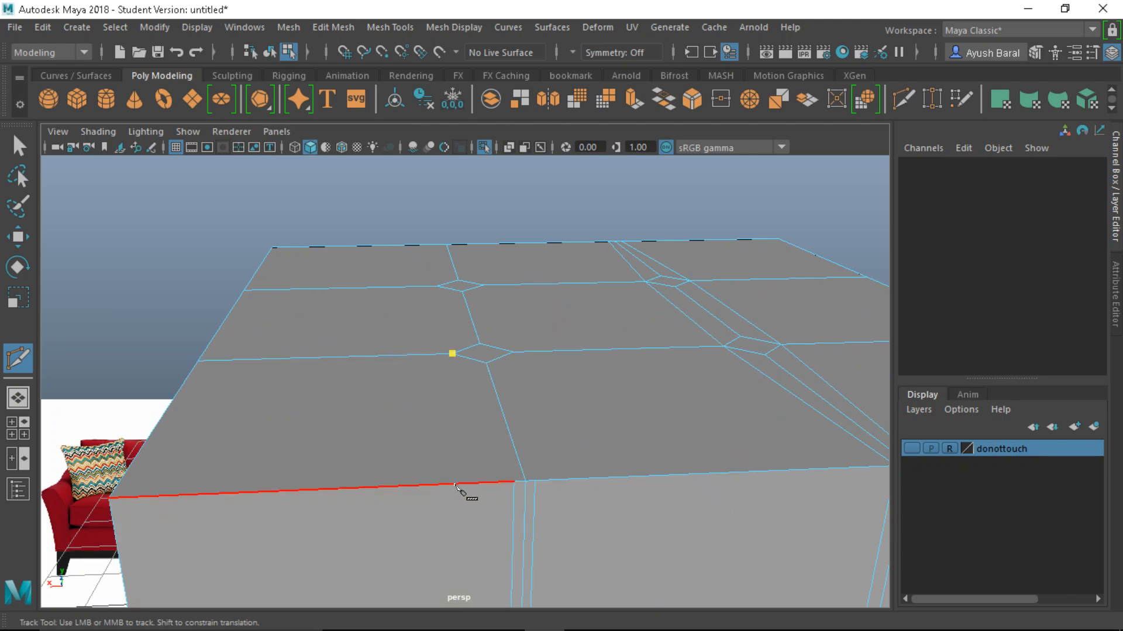
left_click(513, 482)
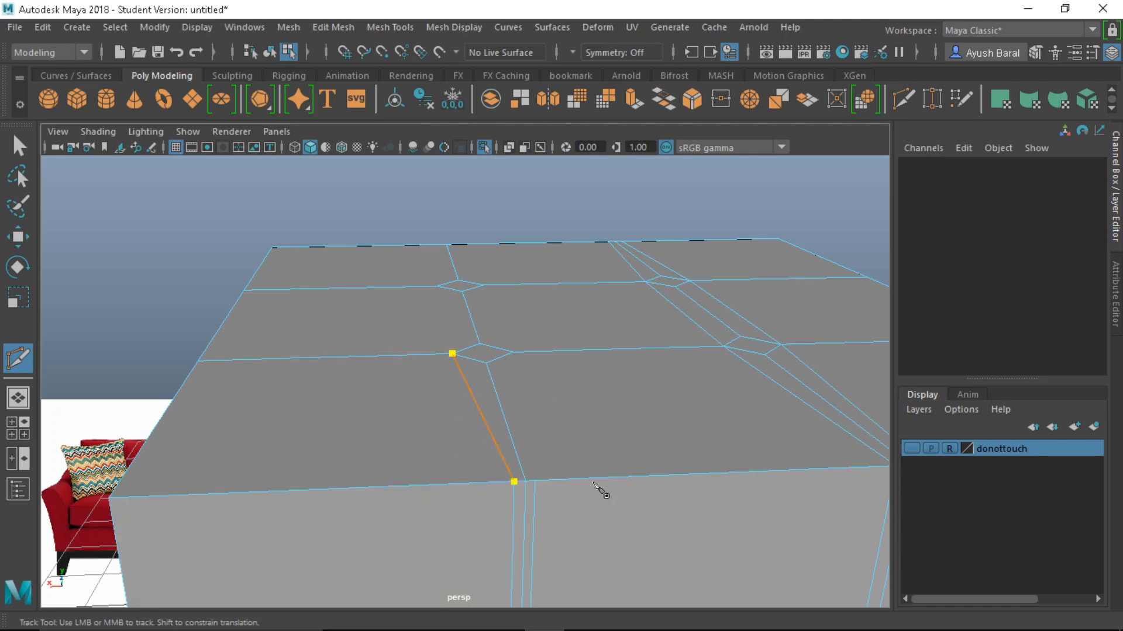
left_click(534, 481)
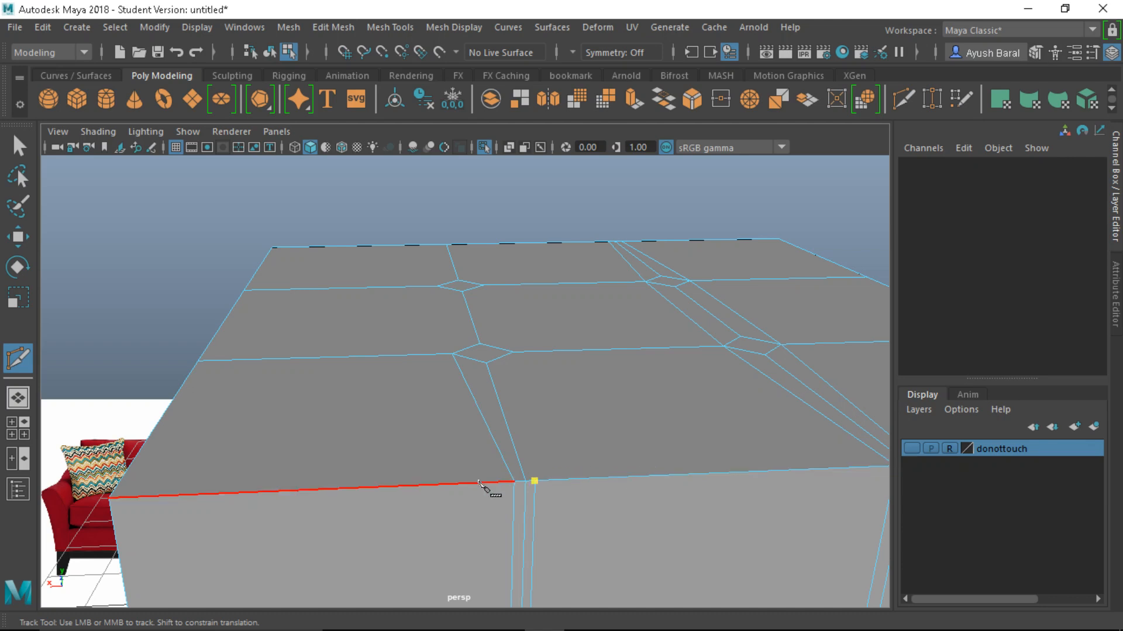
left_click(513, 352)
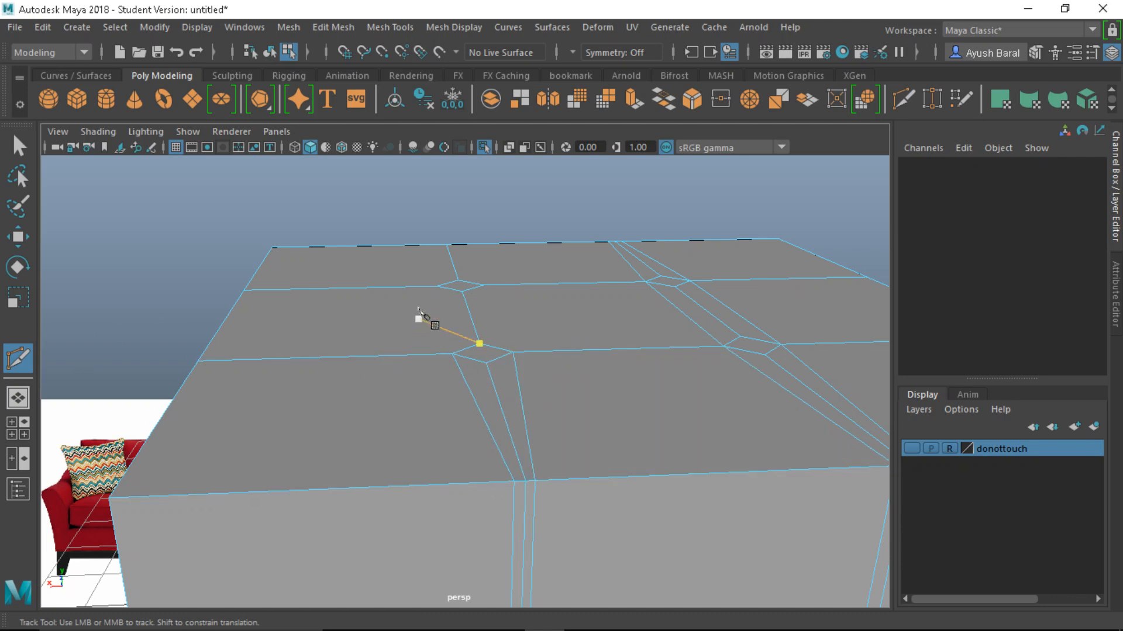
left_click(436, 286)
left_click(452, 354)
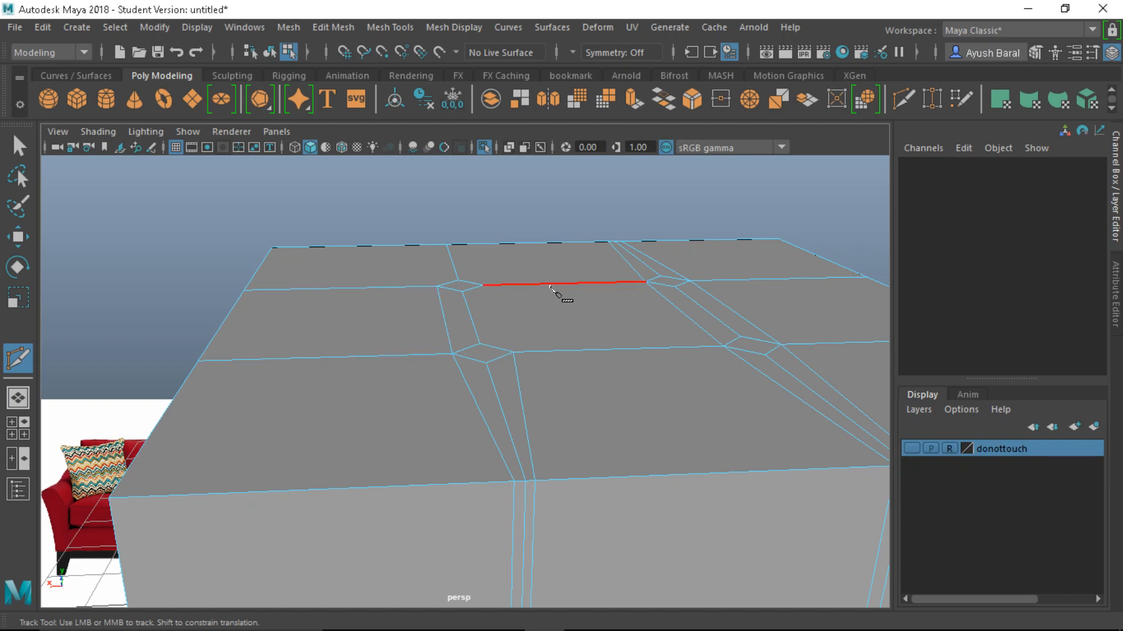
left_click(483, 286)
left_click(513, 352)
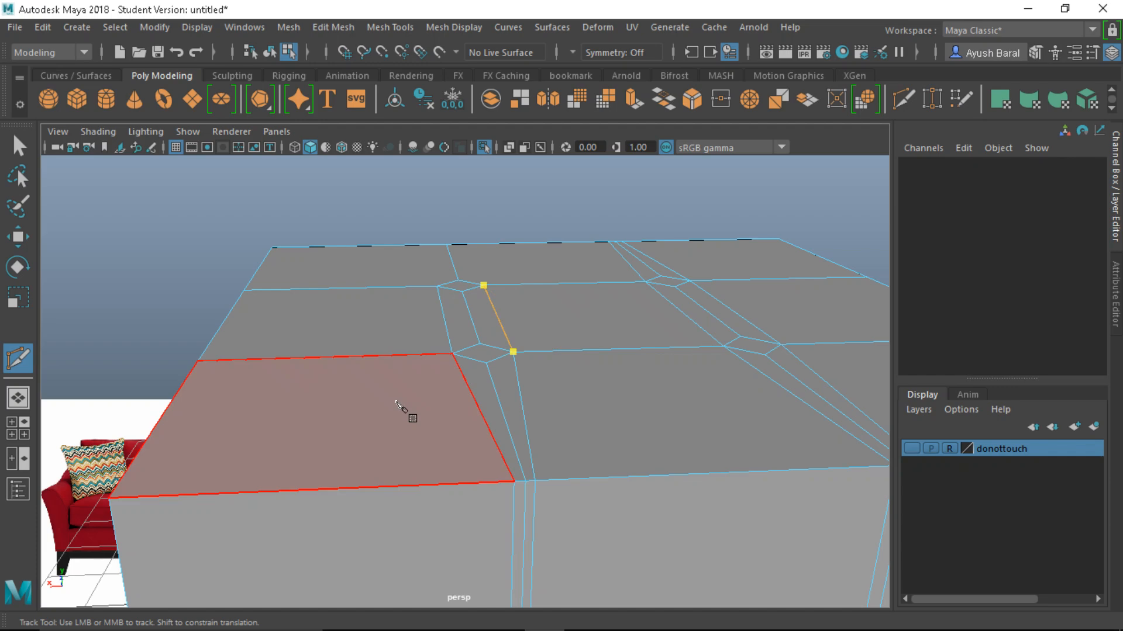
key("Return")
left_click_drag(402, 403, 757, 435, "alt")
scroll(451, 398, "down", 5)
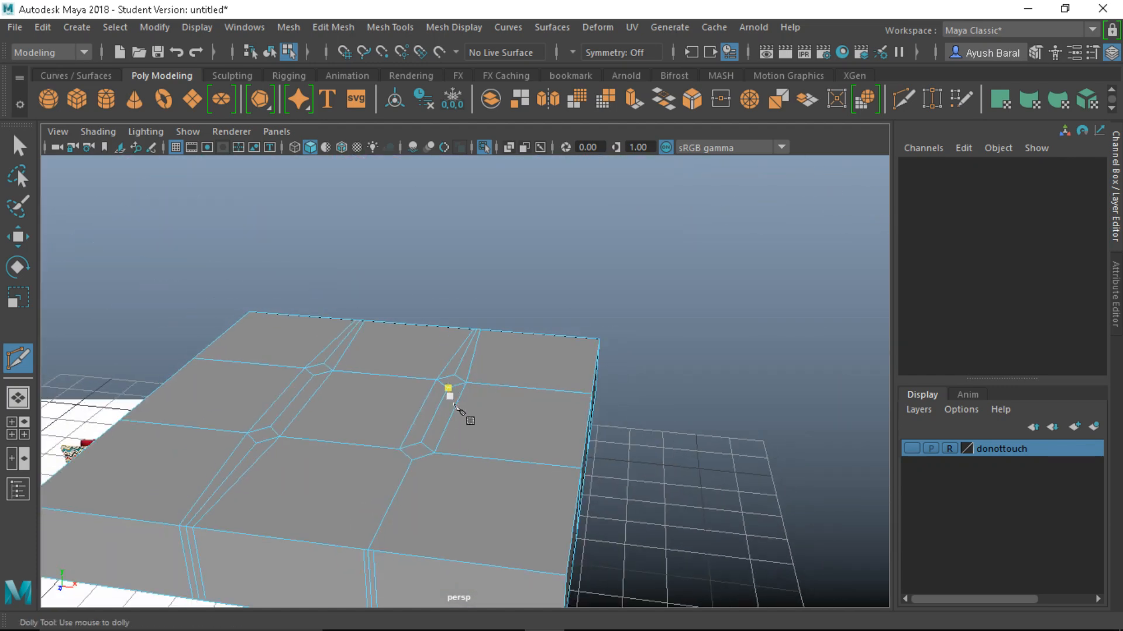
Cut from the front vertex to a diamond corner and from a diamond vertex down to the vertex below
left_click_drag(468, 421, 592, 321, "alt")
middle_click_drag(567, 381, 609, 321, "alt")
scroll(608, 321, "up", 5)
left_click(598, 262)
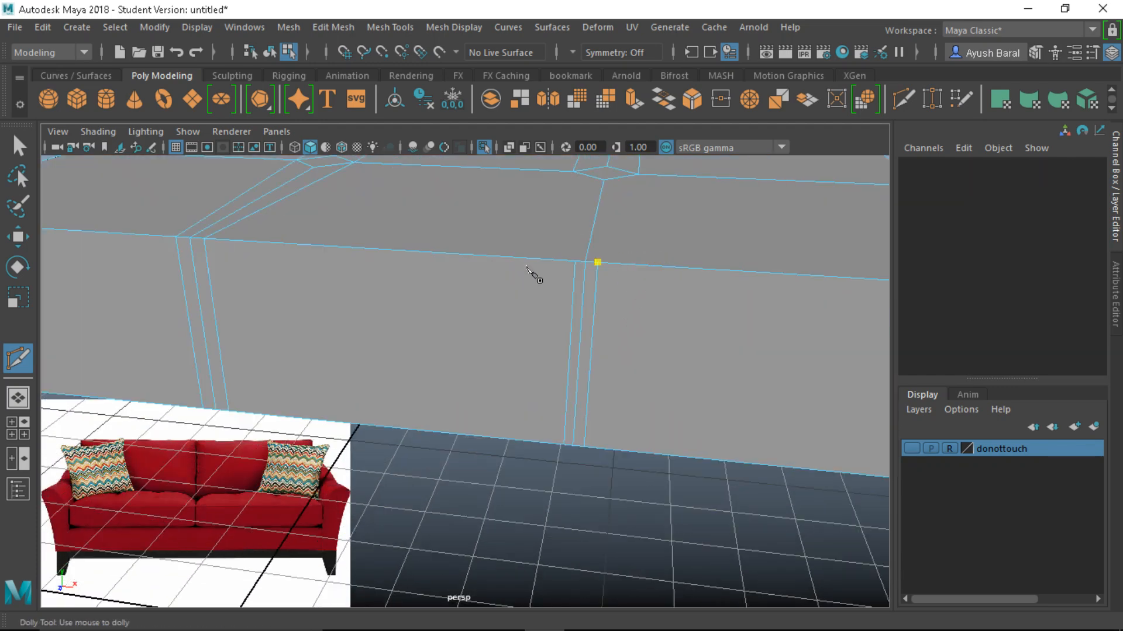
left_click(638, 175)
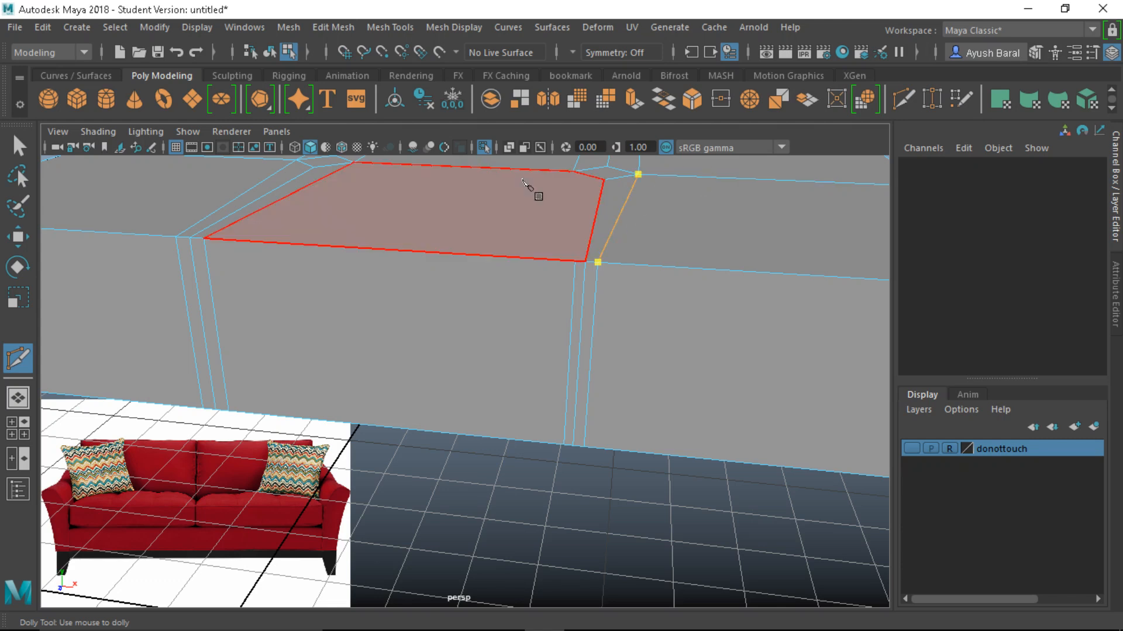
key("Return")
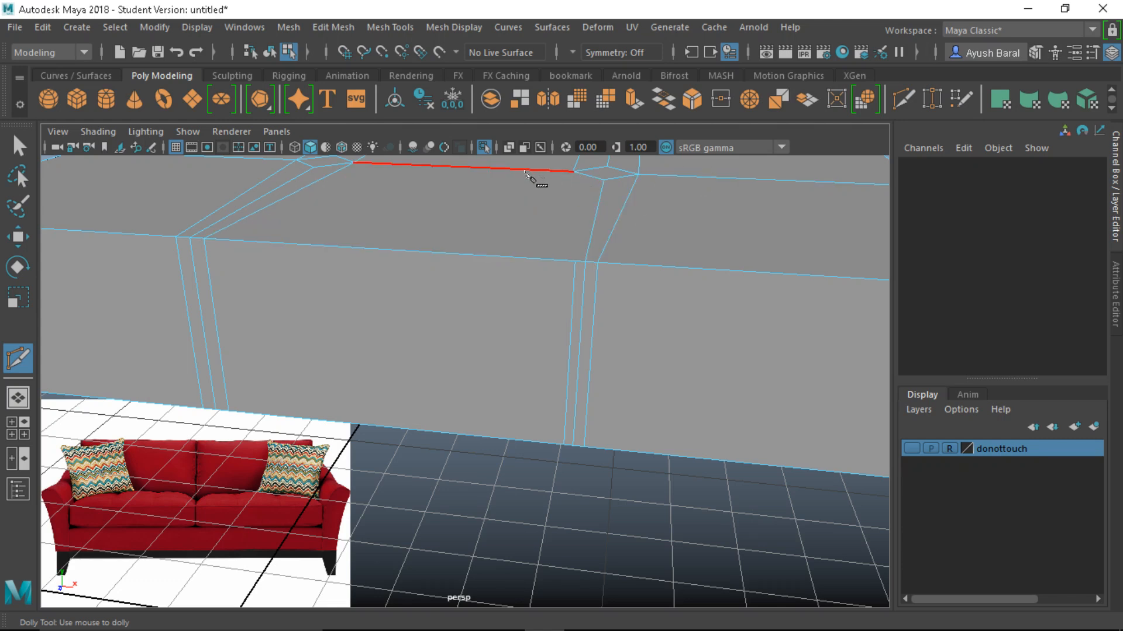
left_click(573, 172)
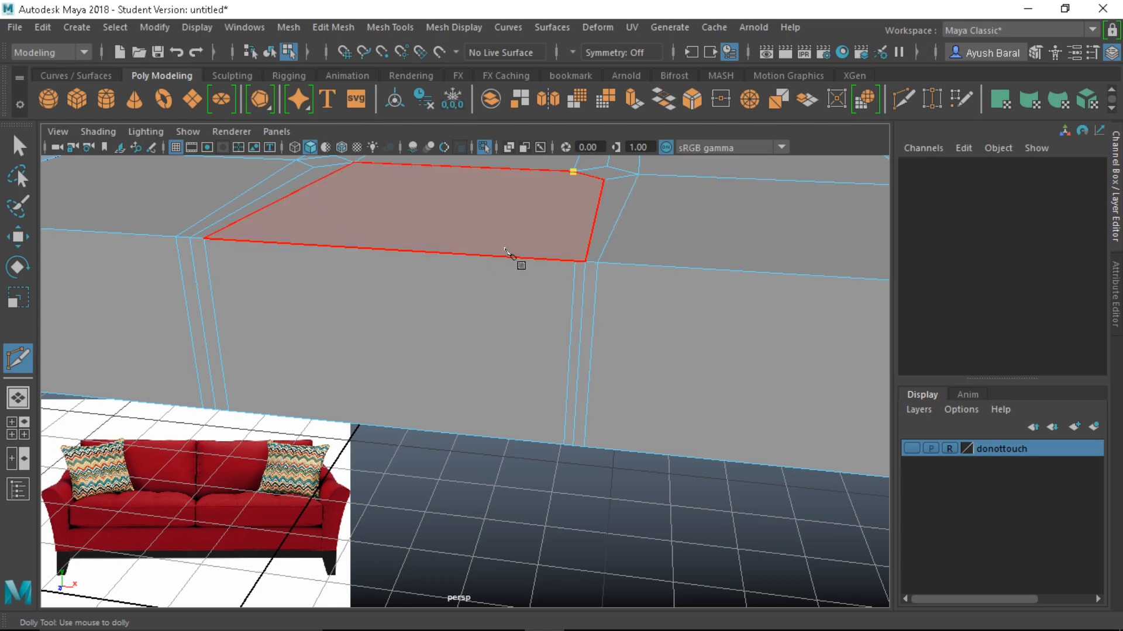
left_click(575, 262)
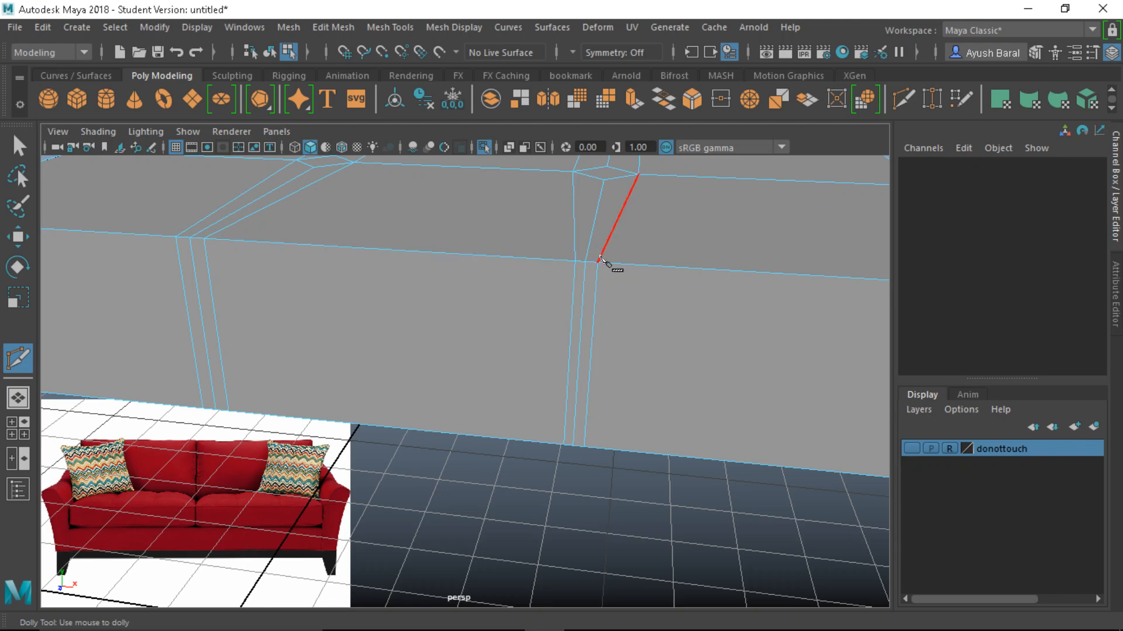
Cut from the top-front edge to the remaining diamond vertex
right_click_drag(602, 261, 572, 439, "alt")
left_click_drag(571, 439, 234, 449, "alt")
scroll(568, 407, "up", 3)
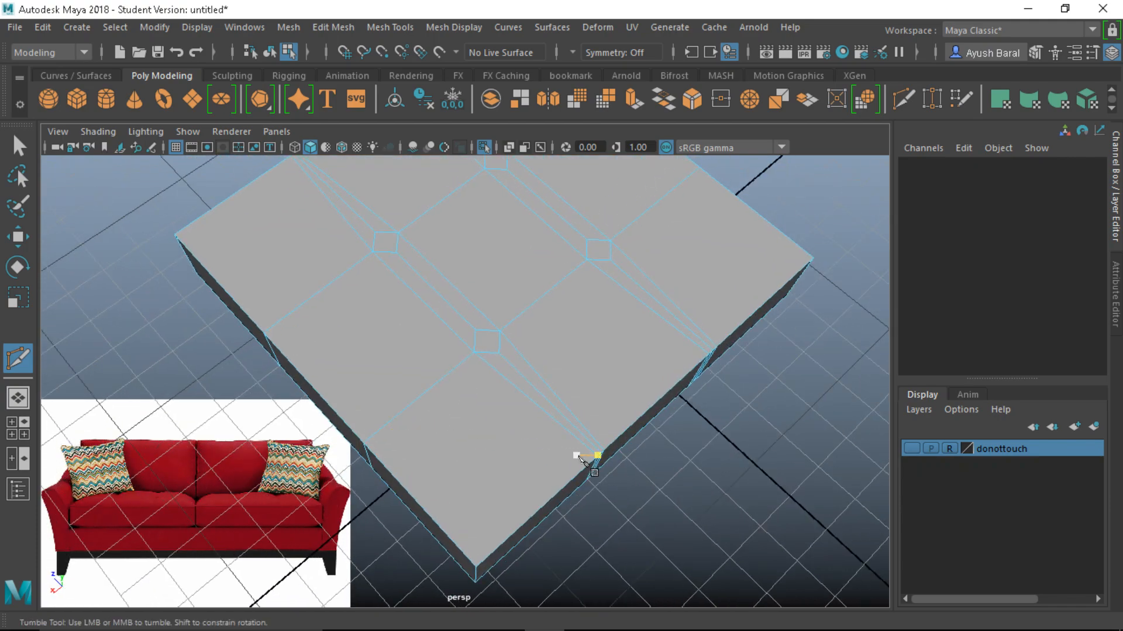
left_click_drag(580, 460, 450, 418, "alt")
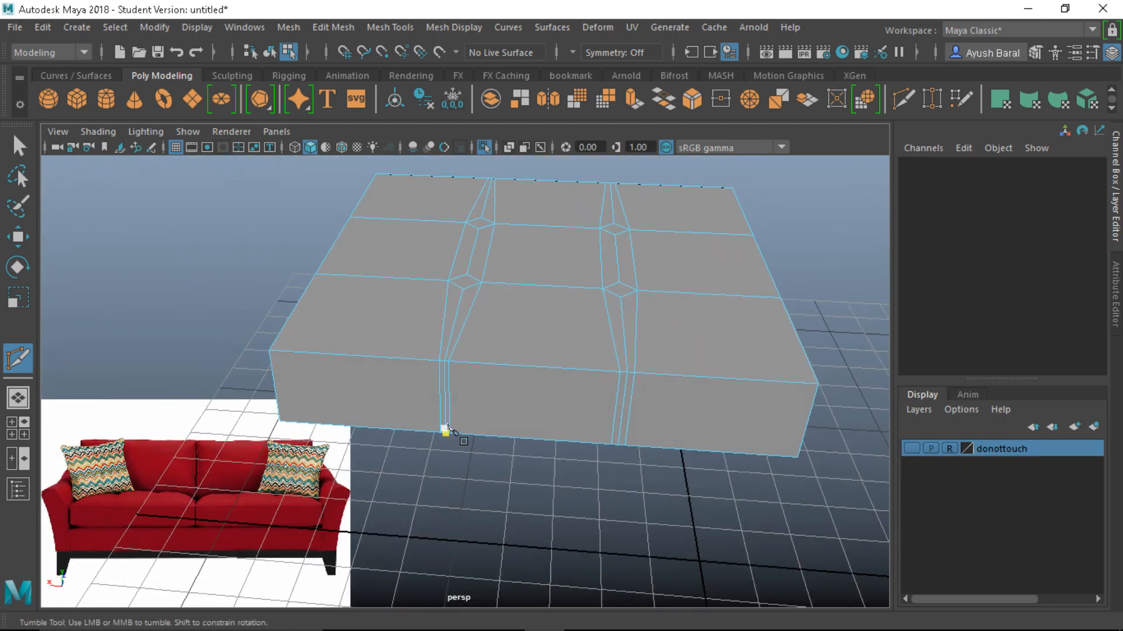
left_click(446, 361)
scroll(550, 363, "up", 5)
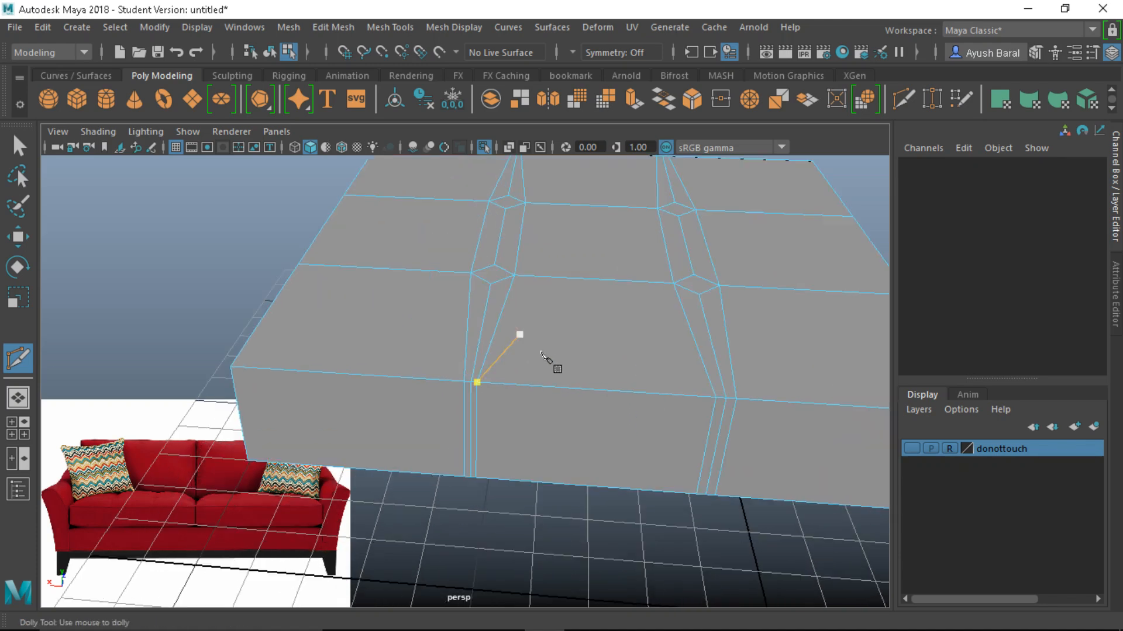
scroll(513, 342, "down", 3)
left_click(504, 300)
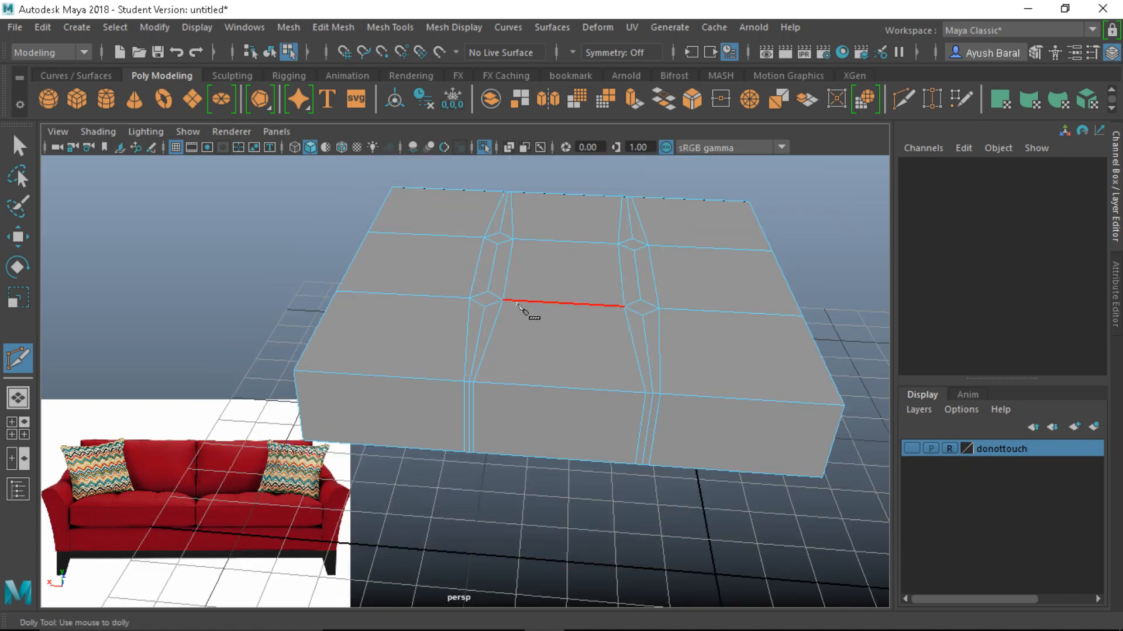
Switch to face selection and select the left column of top panels
middle_click_drag(526, 313, 603, 346, "alt")
right_click_drag(473, 404, 514, 194)
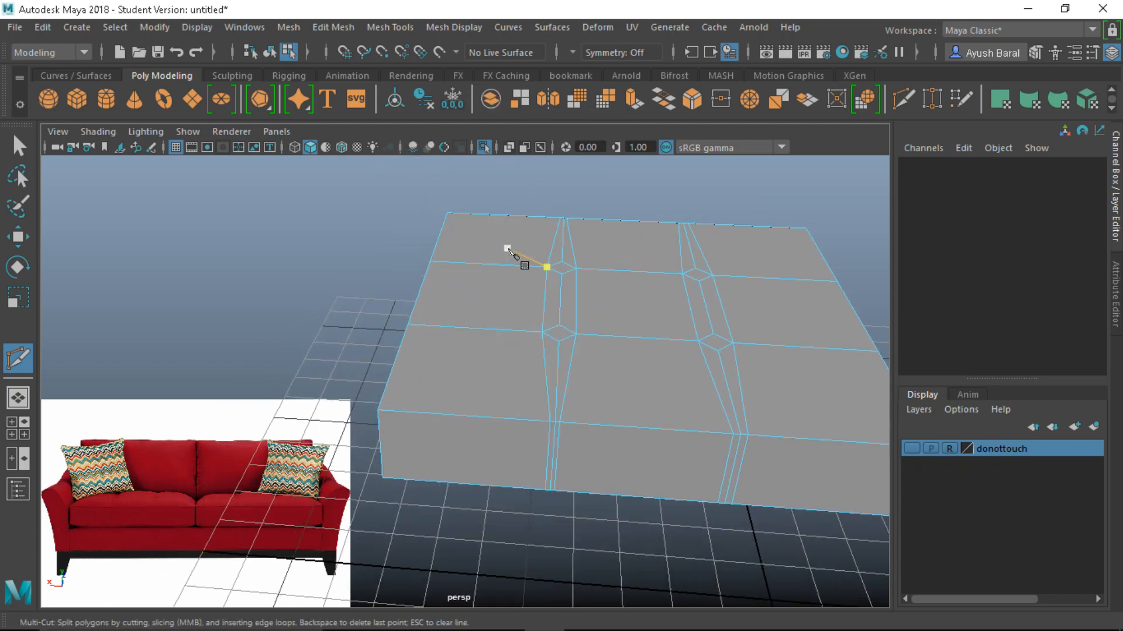
key("q")
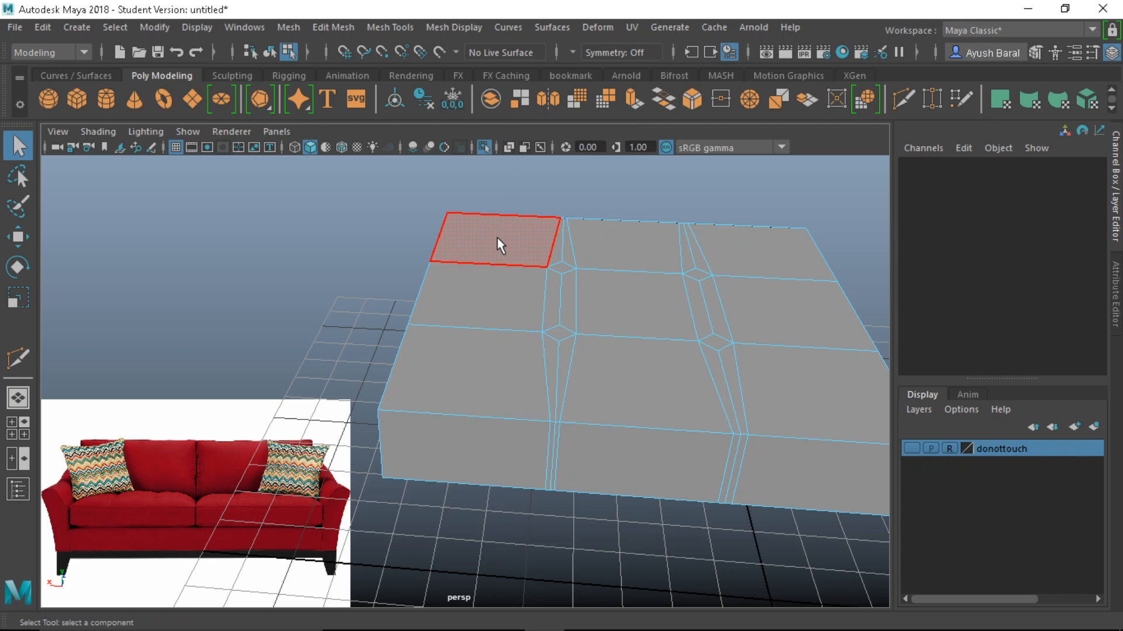
left_click_drag(500, 235, 478, 365)
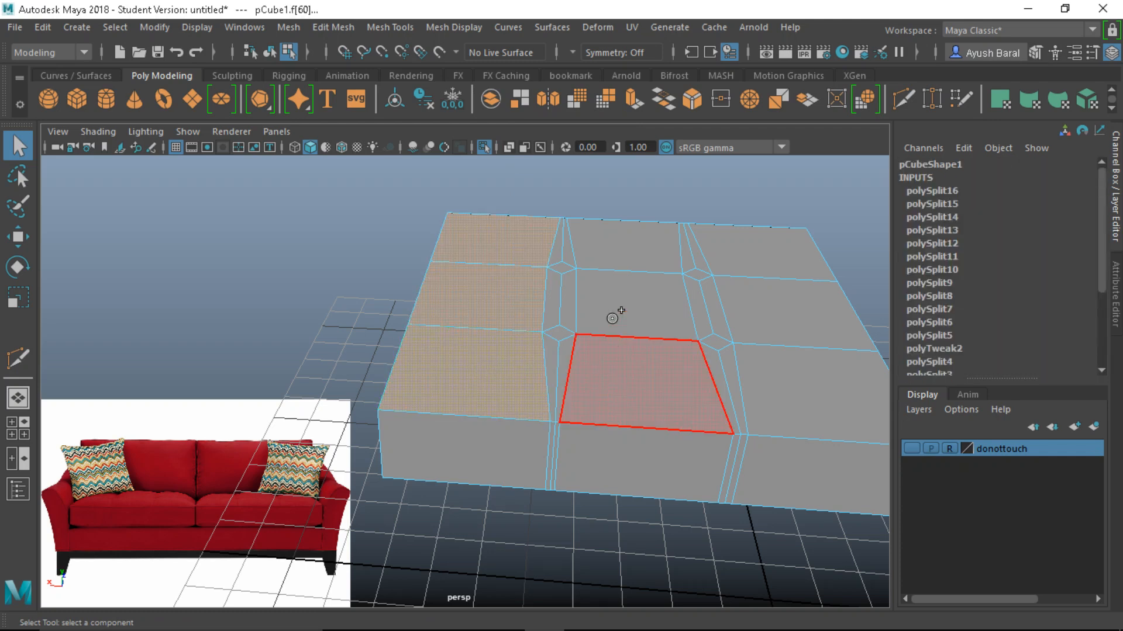
Add the middle and right columns of top panels to the face selection
left_click_drag(612, 317, 608, 237, "shift")
left_click_drag(827, 401, 778, 245, "shift")
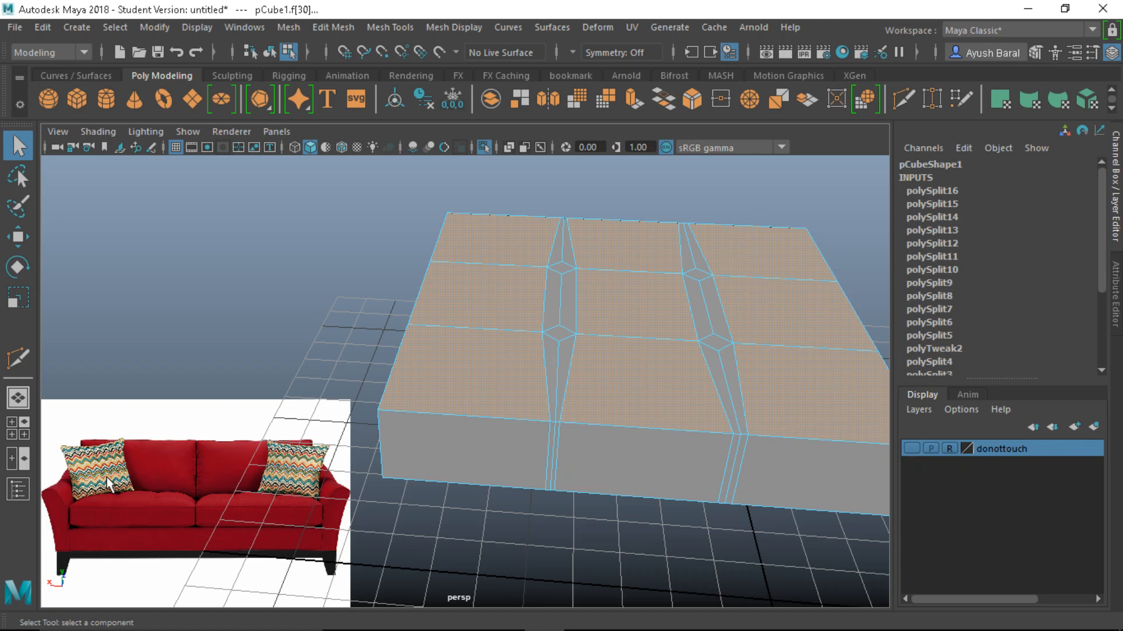
left_click_drag(581, 451, 596, 418, "alt")
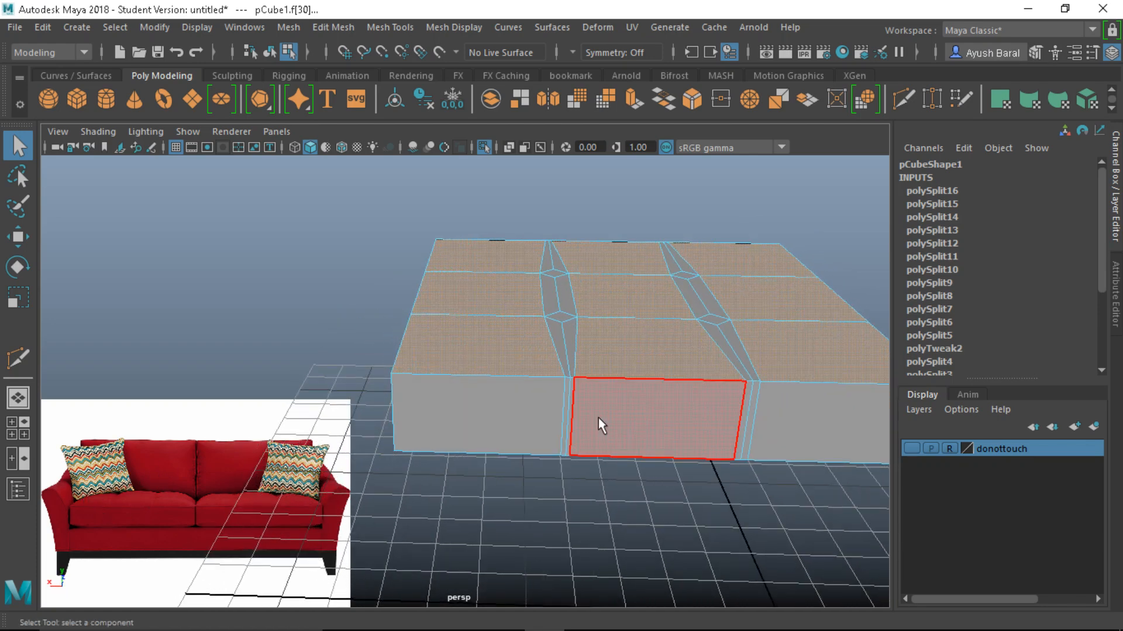
Extrude the selected top panels with an Offset of 0.07
key("ctrl+e")
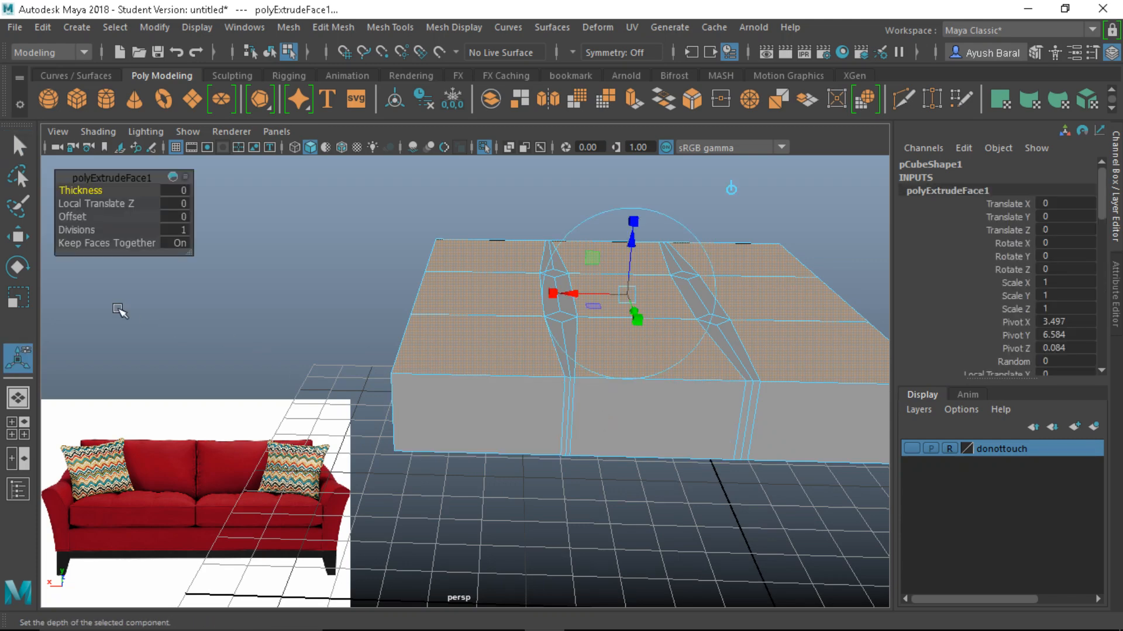
left_click_drag(63, 217, 73, 218)
scroll(281, 286, "up", 6)
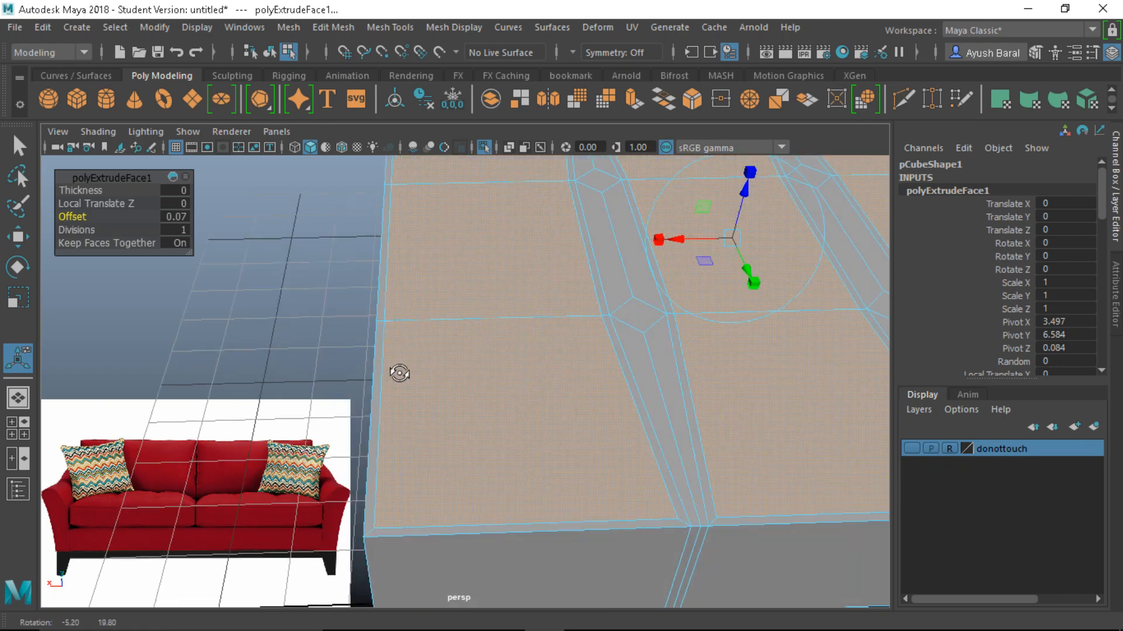
scroll(497, 524, "down", 3)
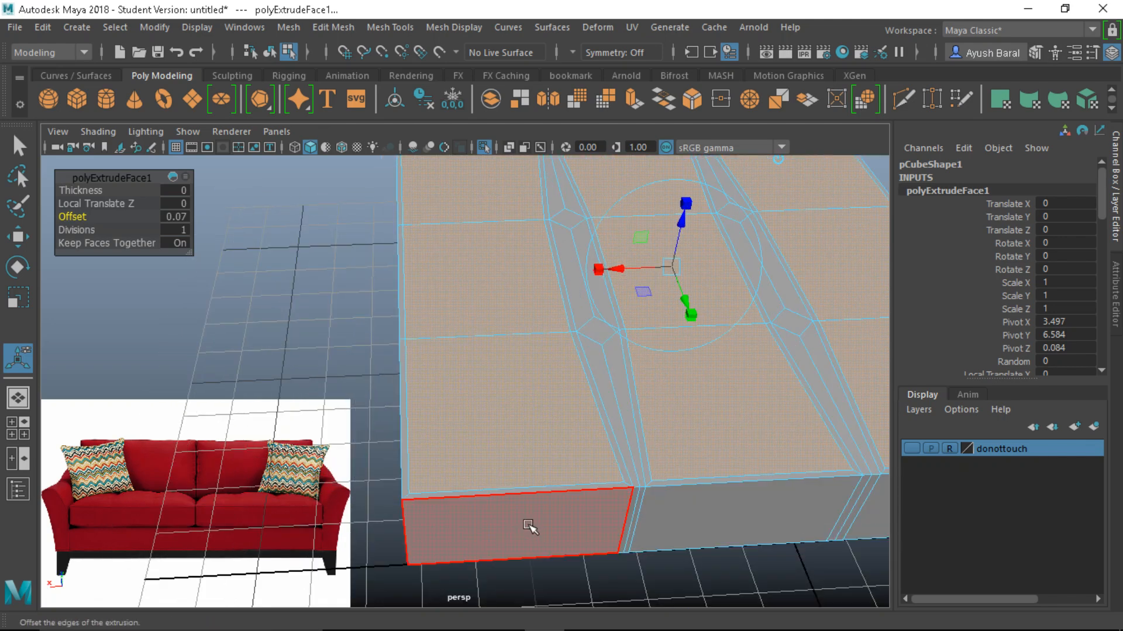
left_click_drag(527, 524, 520, 462, "alt")
scroll(574, 427, "down", 1)
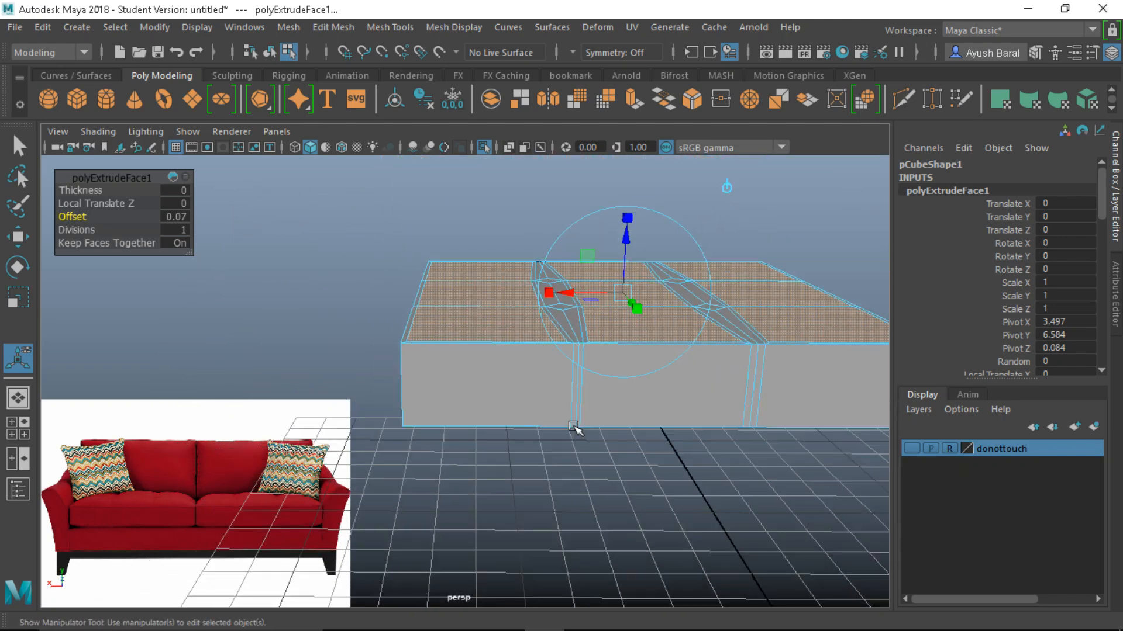
scroll(587, 396, "up", 1)
middle_click_drag(586, 396, 441, 462, "alt")
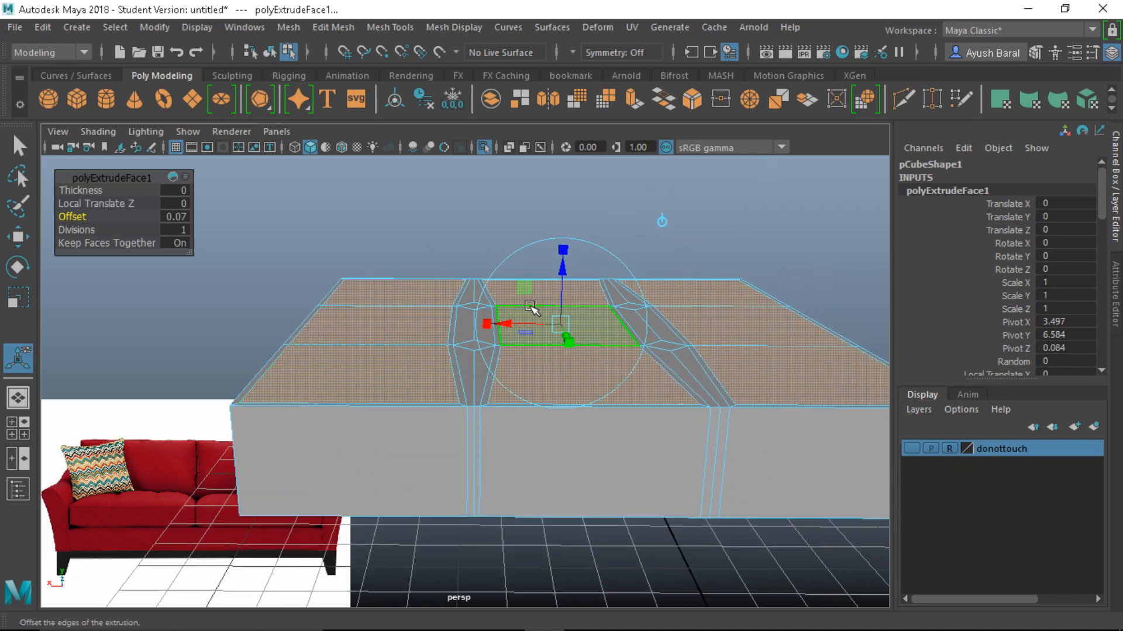
Raise the panels to Local Translate Z 0.19, narrow them slightly, and preview the cushion smoothed
left_click_drag(562, 287, 566, 275)
mouse_move(494, 383)
left_mouse_down("alt")
mouse_move(518, 383)
mouse_move(486, 369)
left_mouse_up("alt")
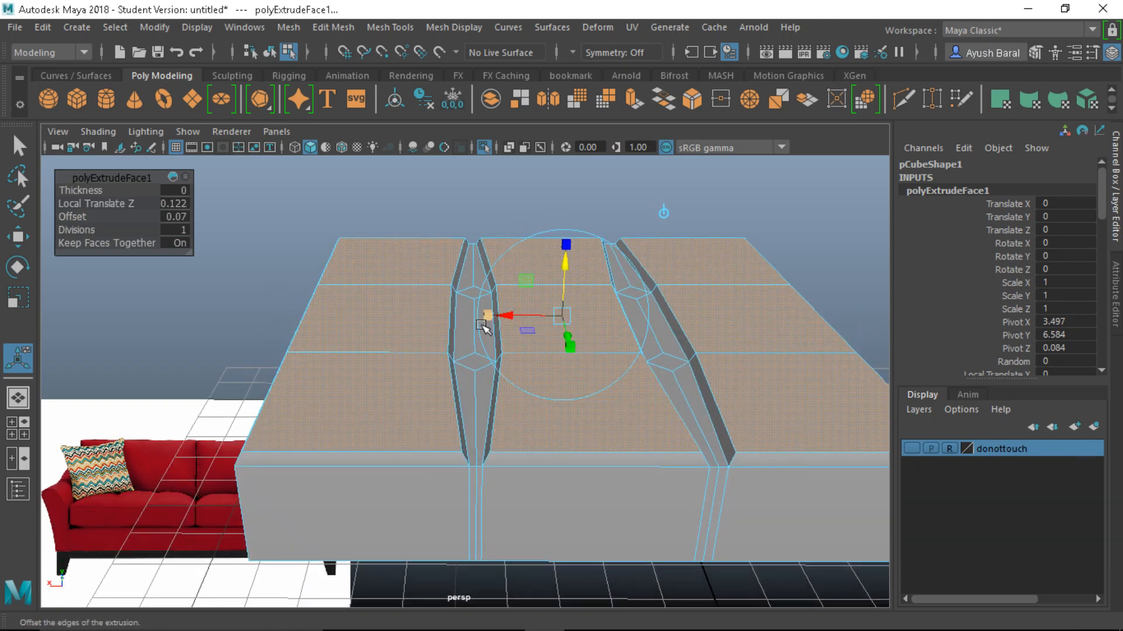
left_click_drag(489, 316, 501, 313)
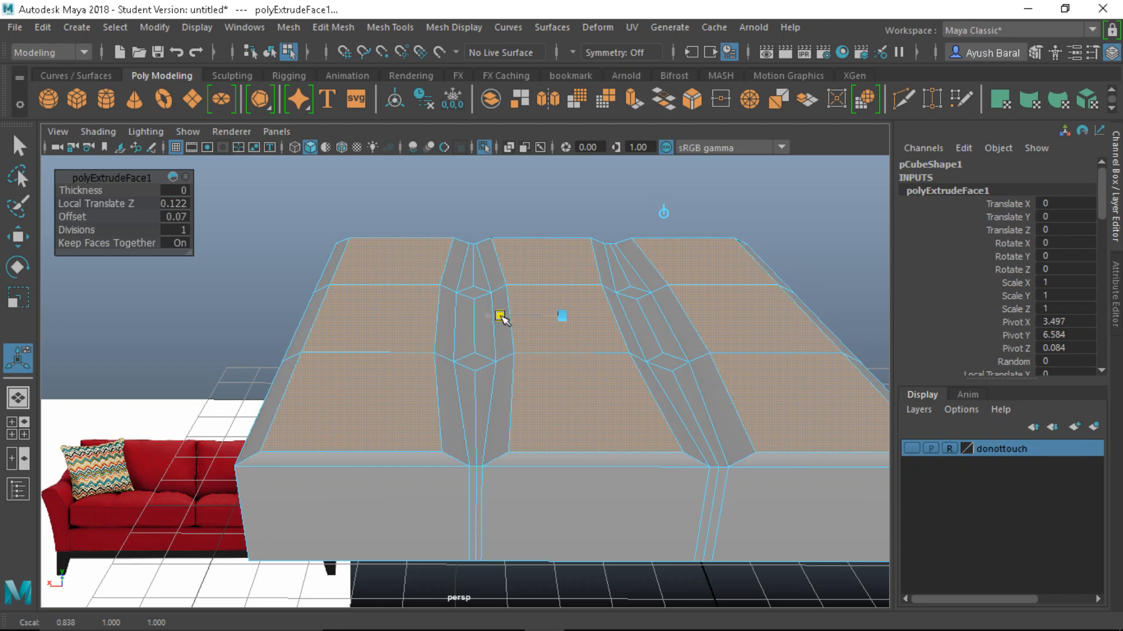
left_click_drag(509, 376, 508, 338, "alt")
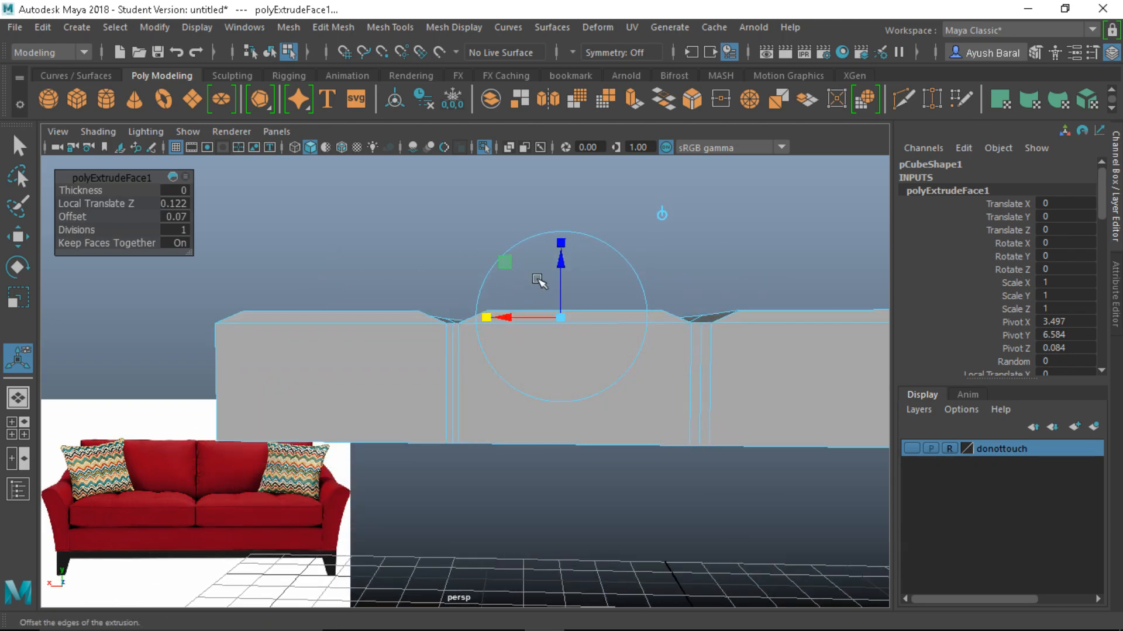
left_click_drag(561, 270, 562, 258)
left_click_drag(521, 388, 430, 416, "alt")
key("3")
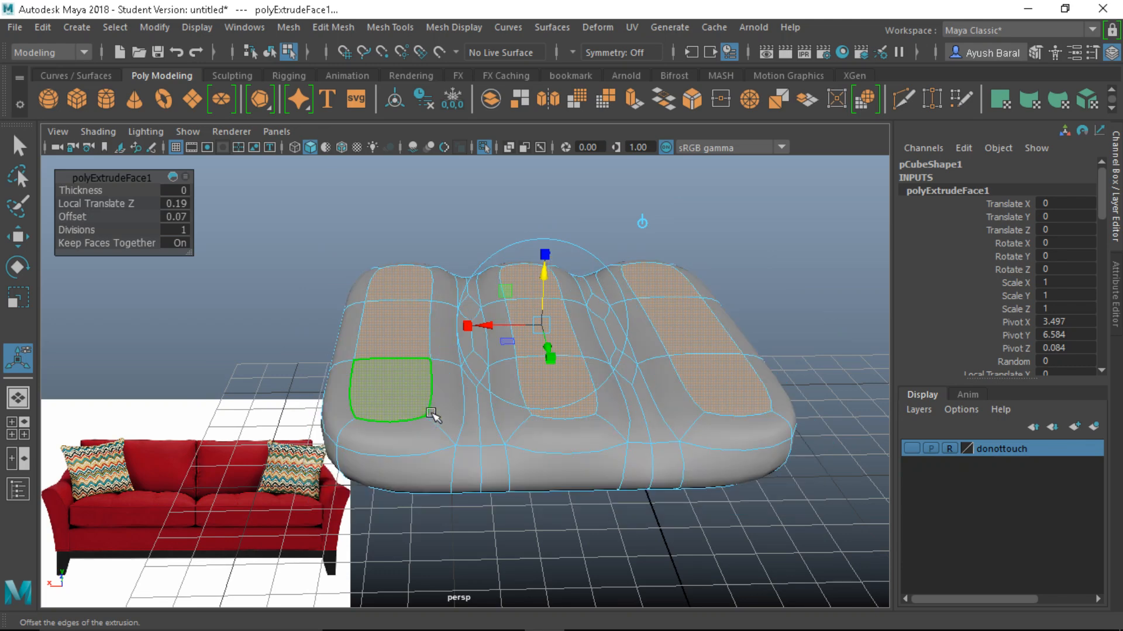
right_click_drag(472, 158, 547, 115)
Select pCube1 and turn smooth preview off with 1 to show its blocky grooved cage
key("q")
left_click(555, 166)
left_click_drag(513, 346, 511, 510, "alt")
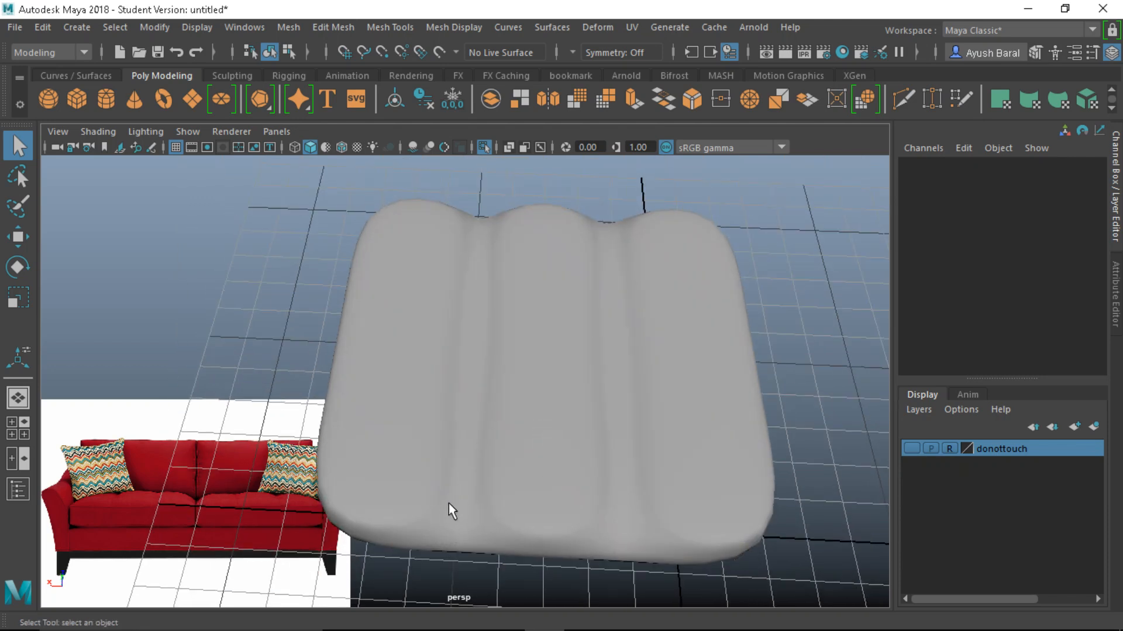
left_click(561, 510)
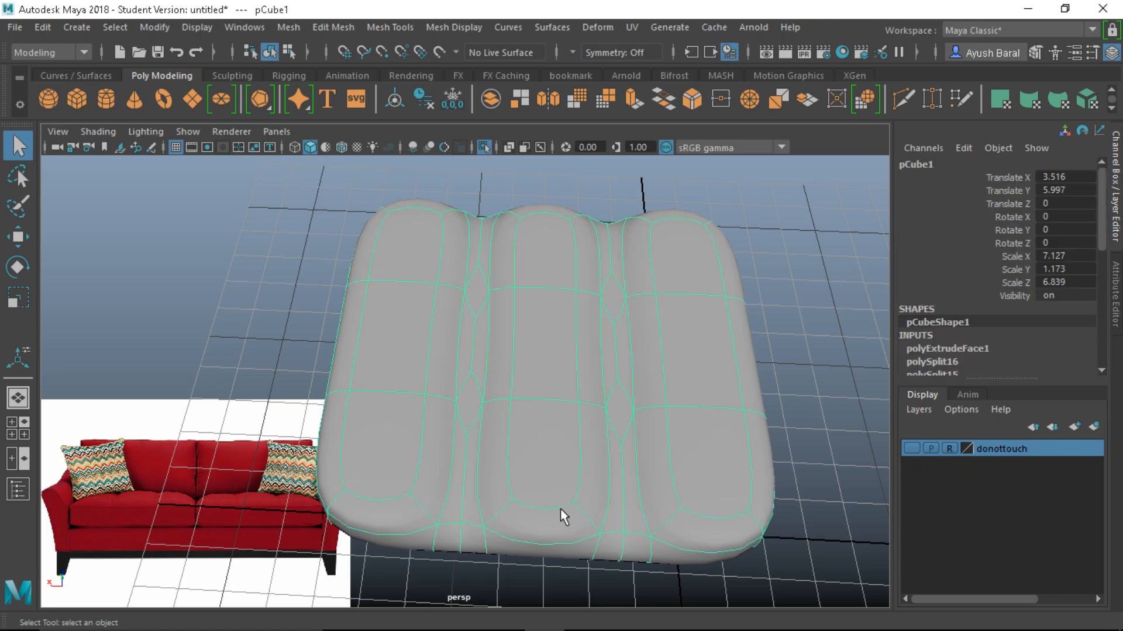
key("1")
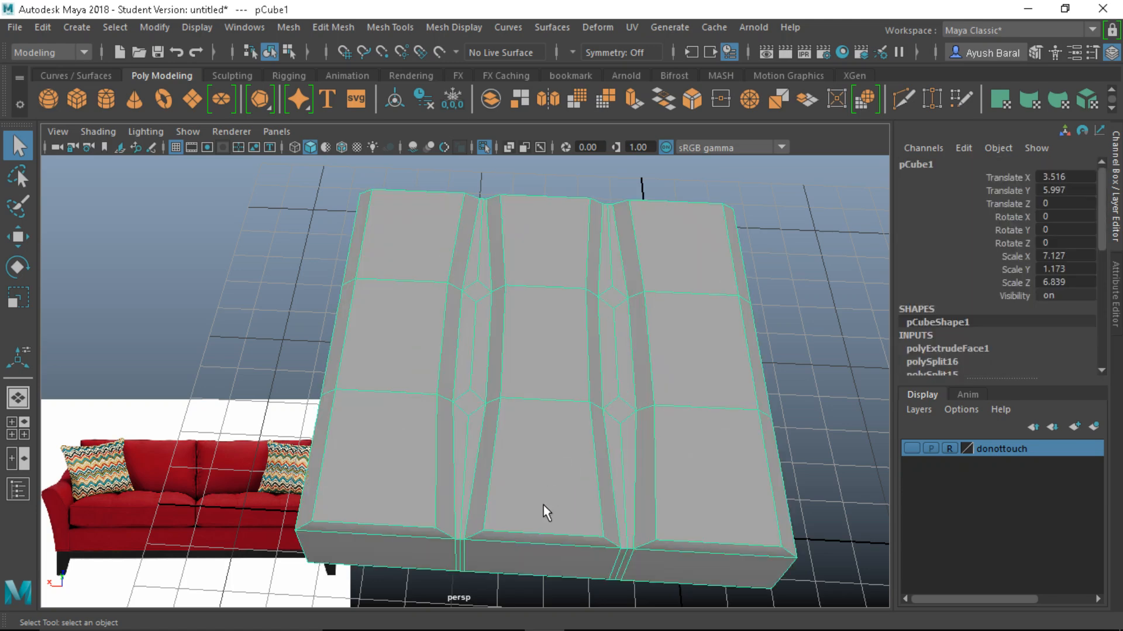
scroll(543, 497, "up", 3)
mouse_move(546, 493)
left_mouse_down("alt")
mouse_move(556, 446)
mouse_move(546, 483)
left_mouse_up("alt")
scroll(541, 497, "up", 3)
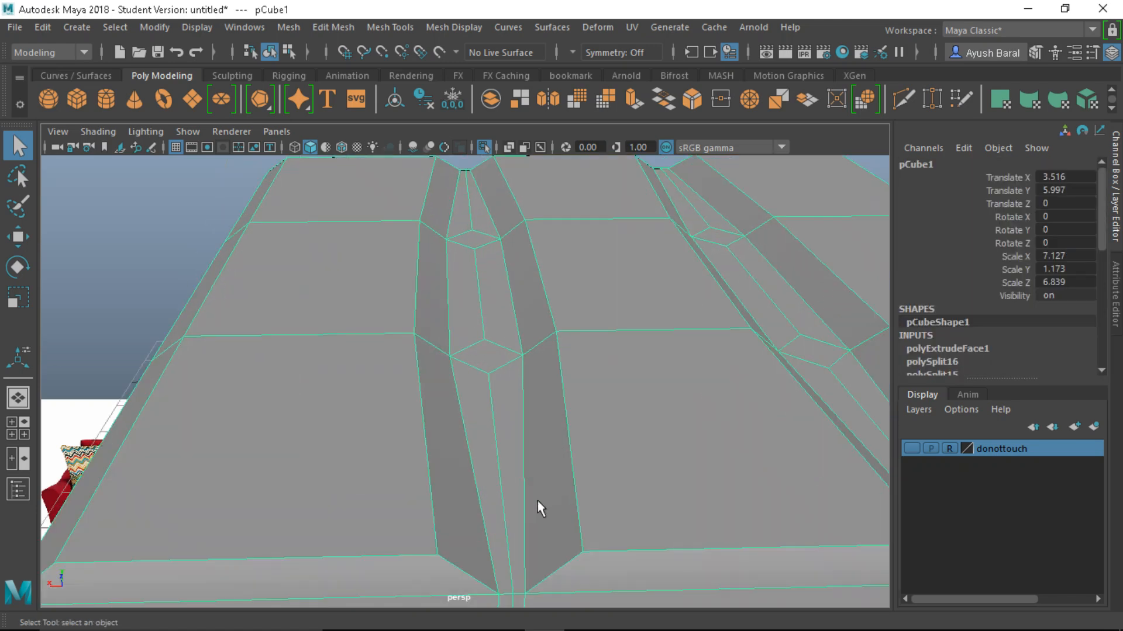
scroll(408, 449, "down", 5)
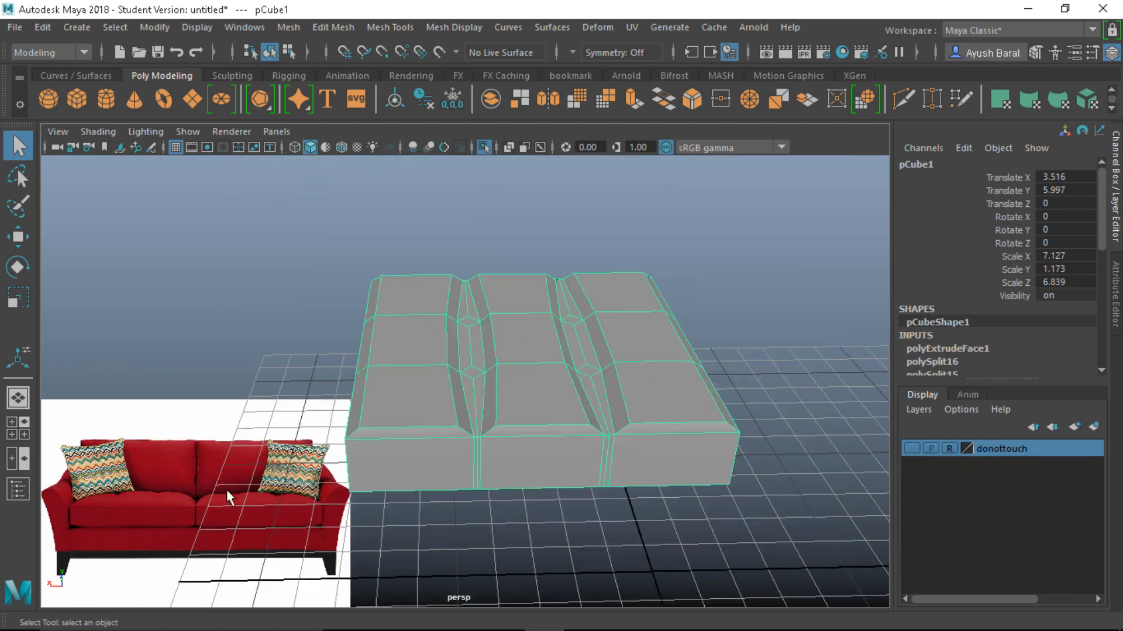
scroll(451, 378, "up", 5)
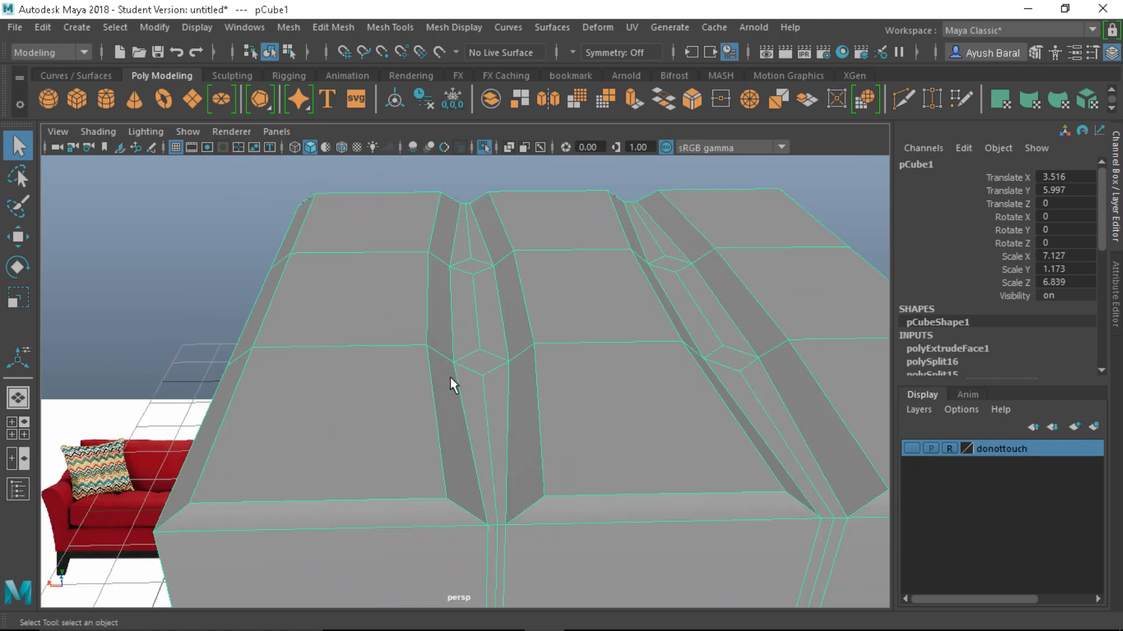
right_click_drag(473, 141, 493, 191)
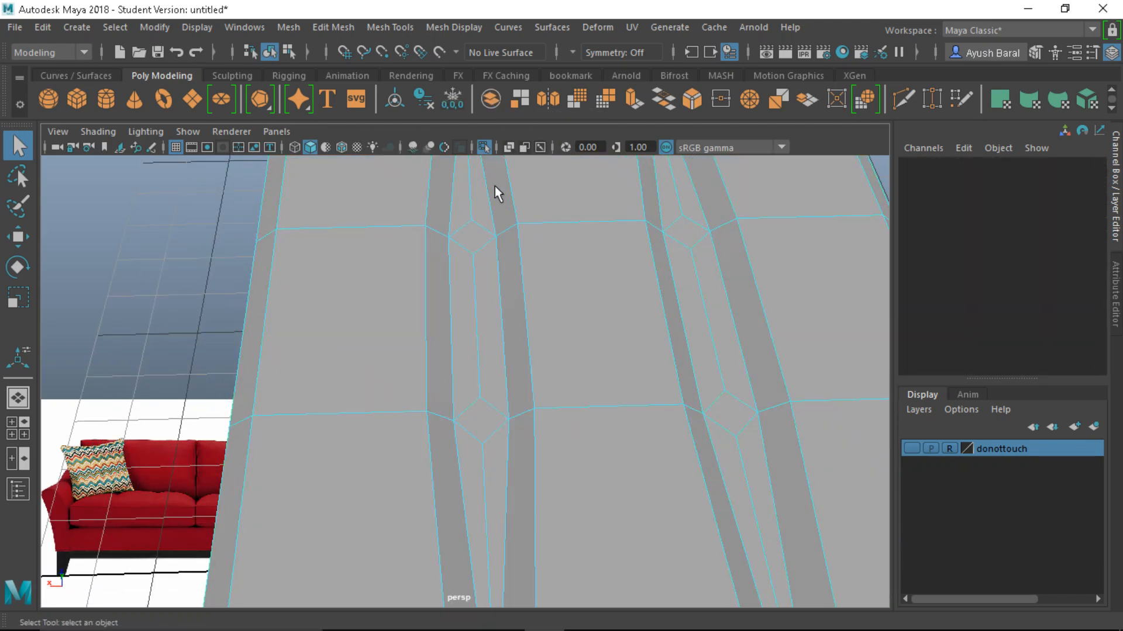
Select the four diamond faces where the grooves cross
left_click(484, 426)
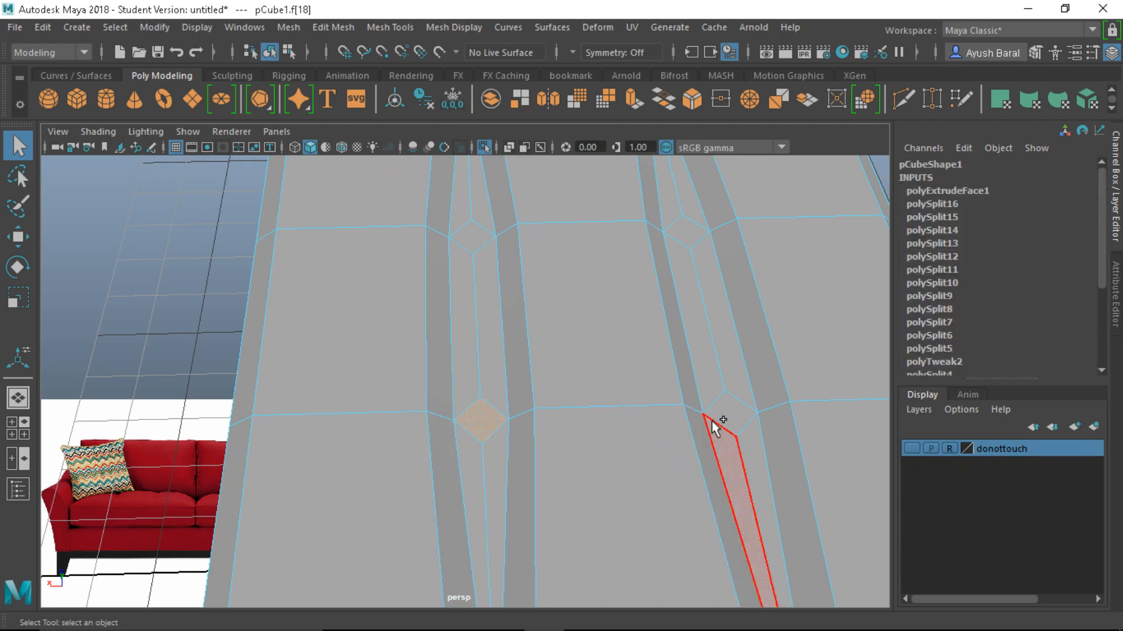
left_click(726, 411, "shift")
left_click(683, 232, "shift")
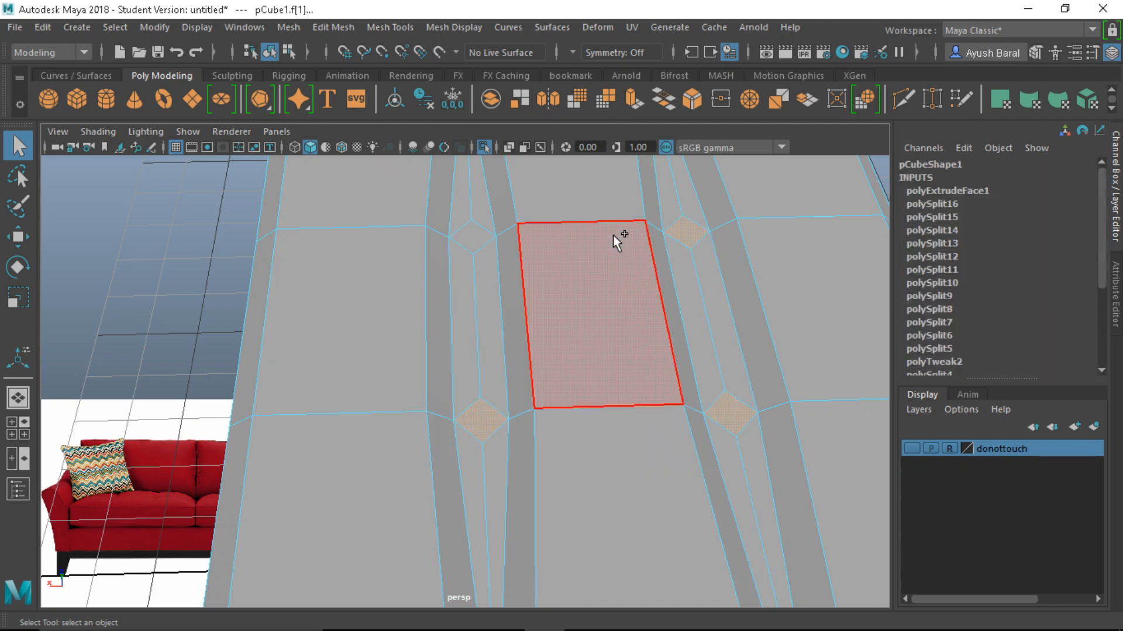
left_click(470, 236, "shift")
scroll(594, 286, "down", 5)
left_click_drag(606, 534, 624, 389, "alt")
scroll(615, 386, "up", 5)
middle_click_drag(615, 382, 552, 388, "alt")
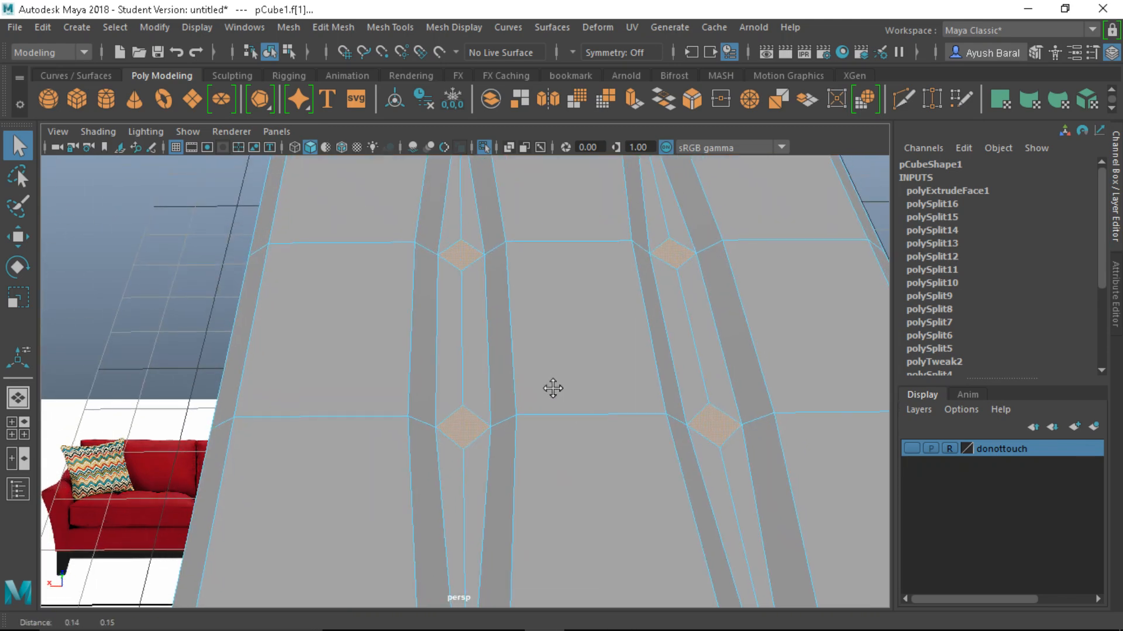
Extrude the diamond faces repeatedly with 0.03/0.04 offsets and raise them 0.19 into tufts
key("ctrl+e")
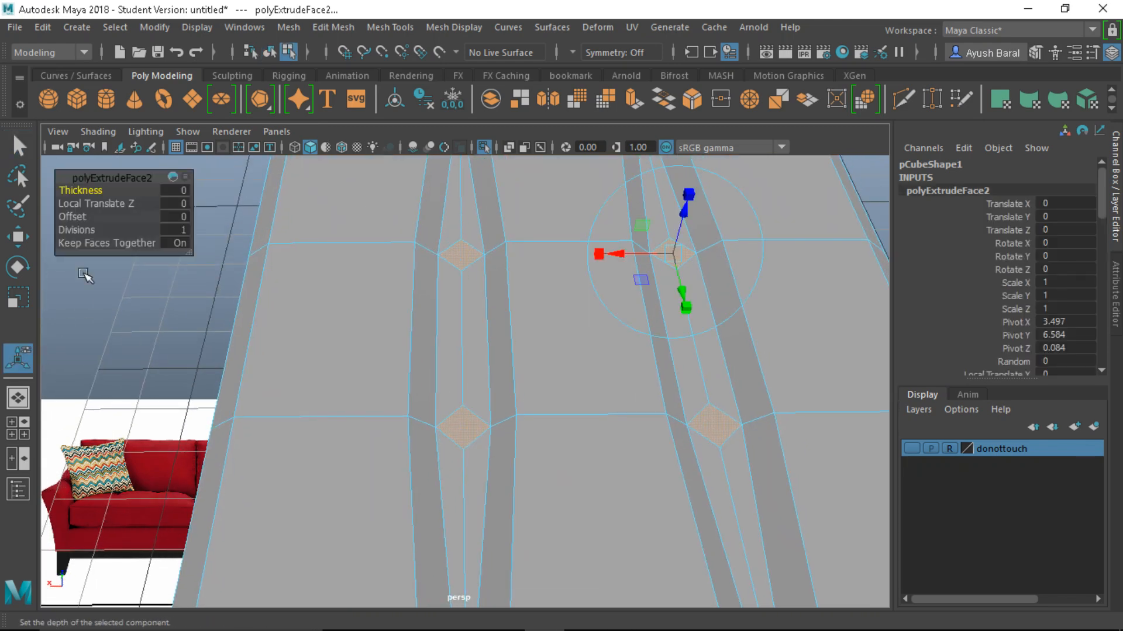
left_click(73, 217)
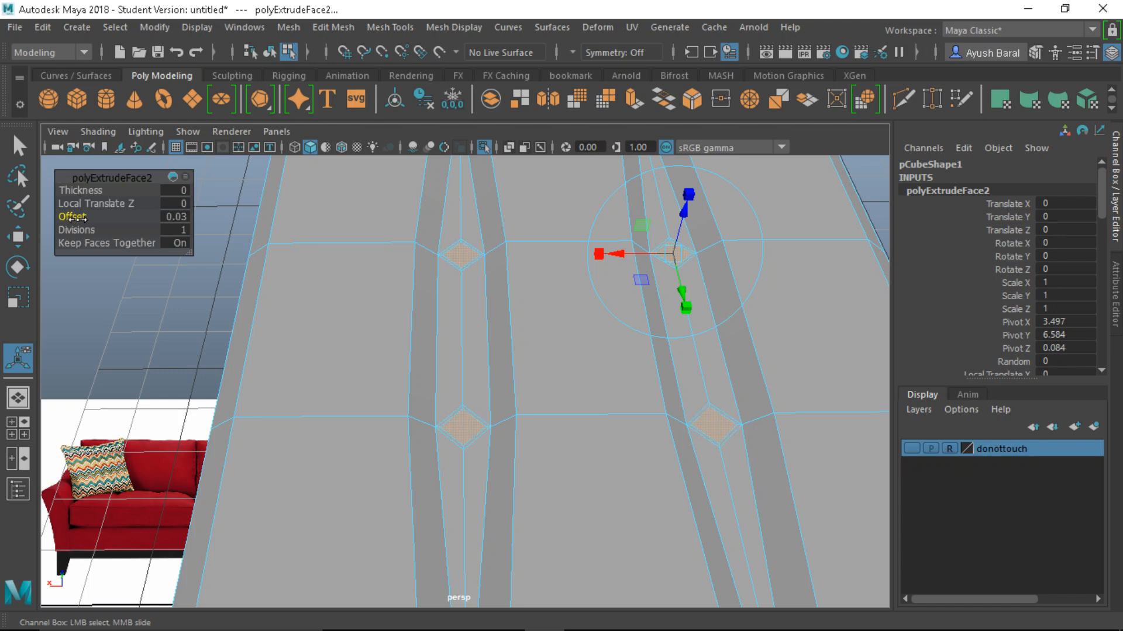
key("ctrl+e")
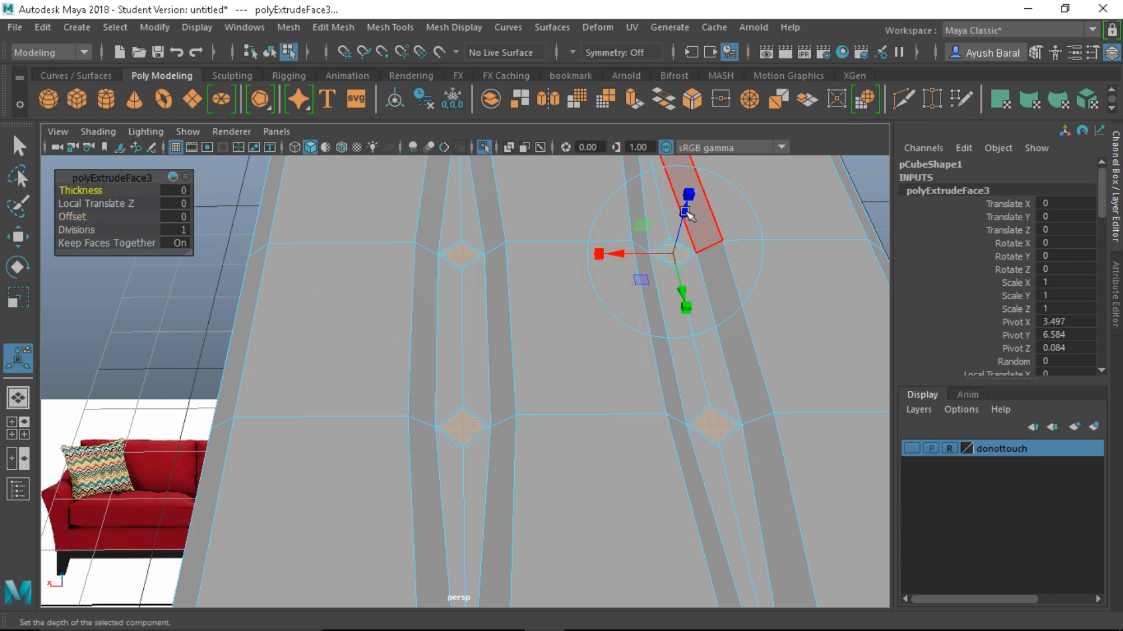
left_click_drag(684, 212, 683, 224)
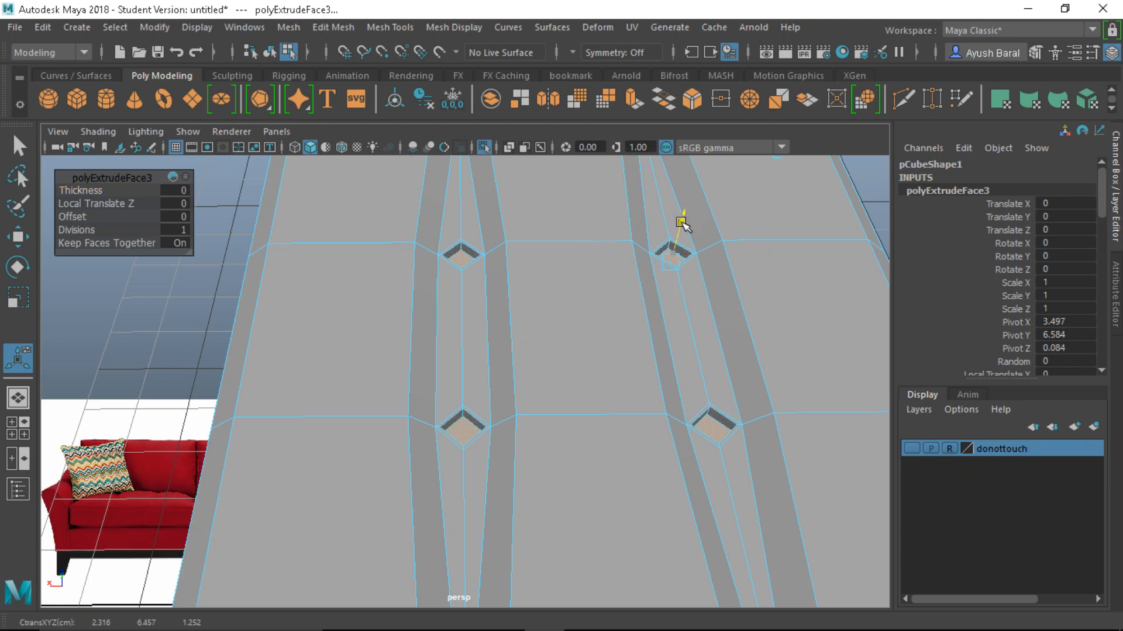
key("ctrl+e")
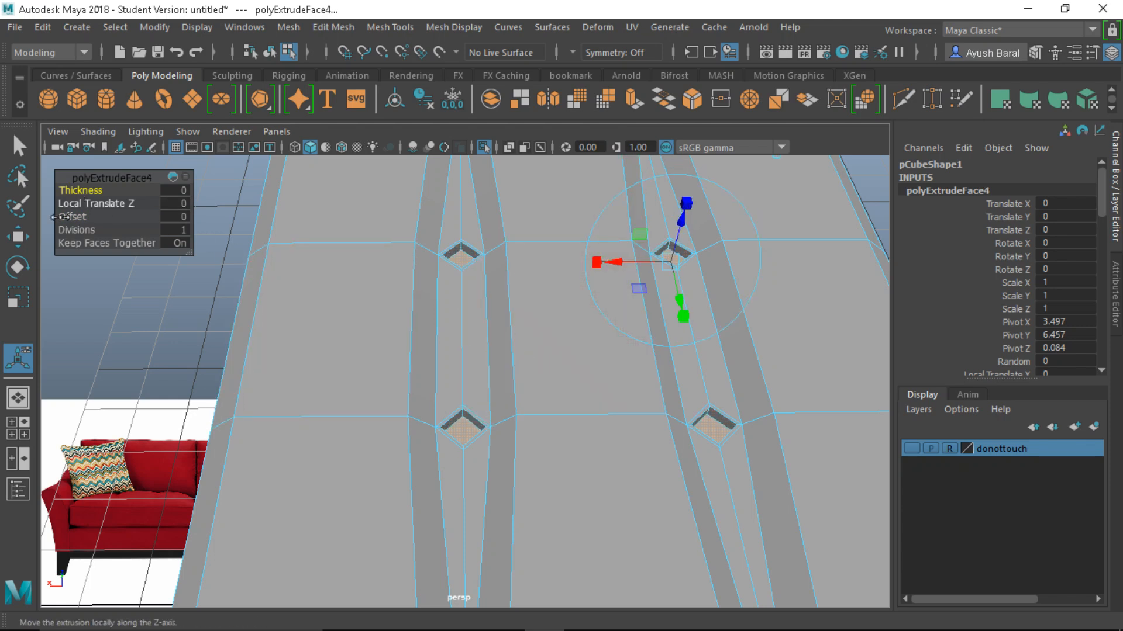
left_click(64, 217)
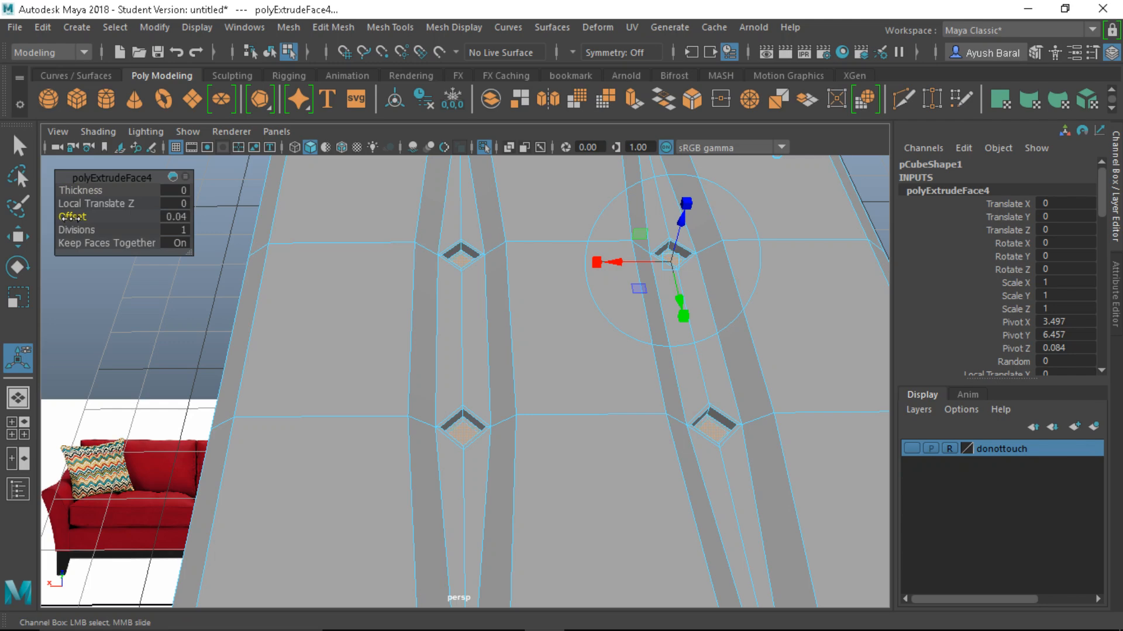
key("ctrl+e")
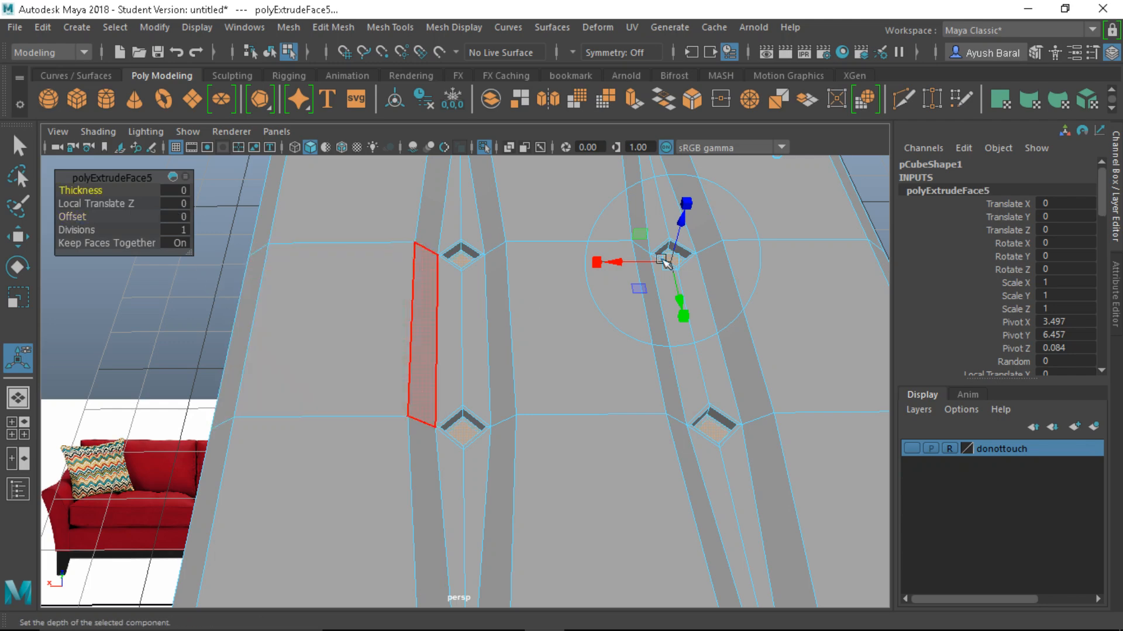
left_click_drag(678, 220, 696, 339)
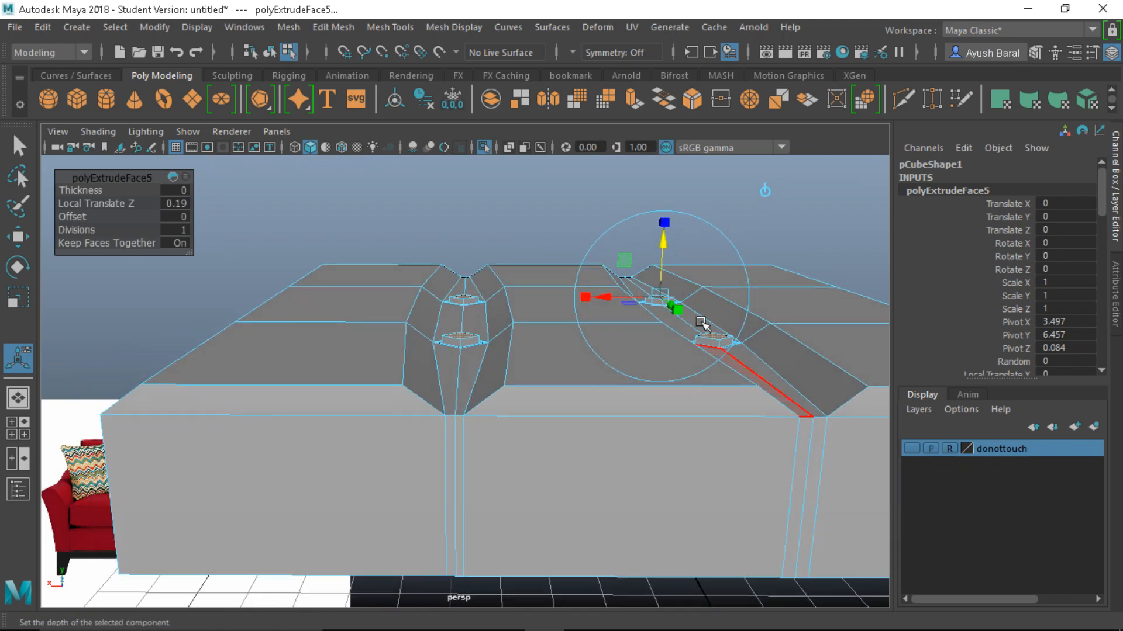
Extrude the diamond tuft faces again and raise the new extrusion in the cage view
key("3")
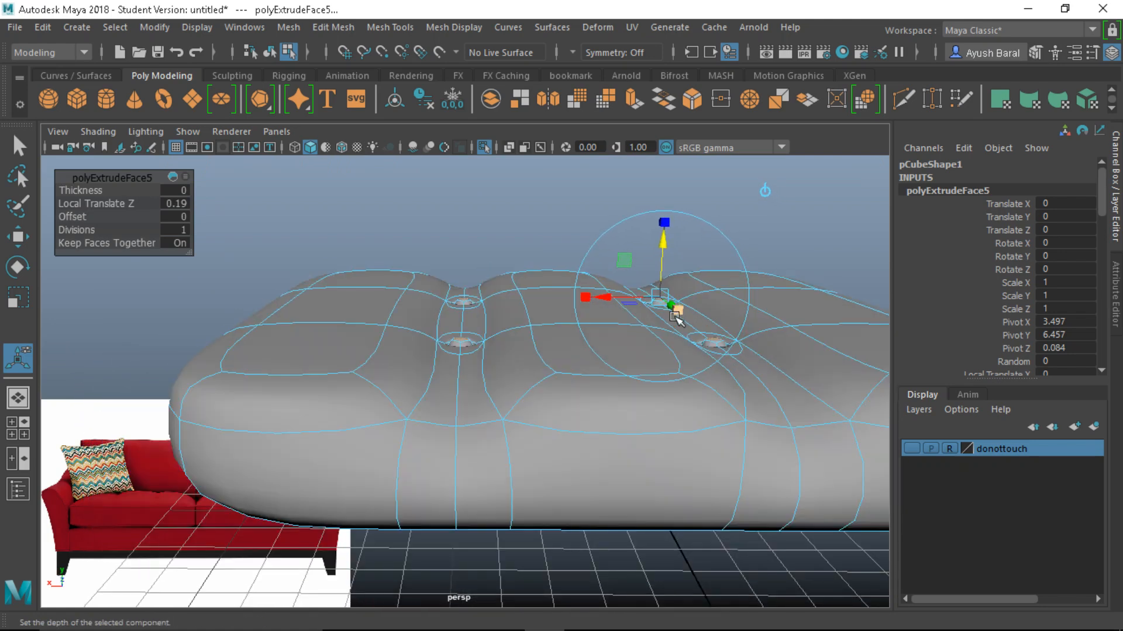
mouse_move(561, 374)
left_mouse_down("alt")
mouse_move(531, 483)
mouse_move(564, 389)
mouse_move(539, 383)
mouse_move(546, 376)
left_mouse_up("alt")
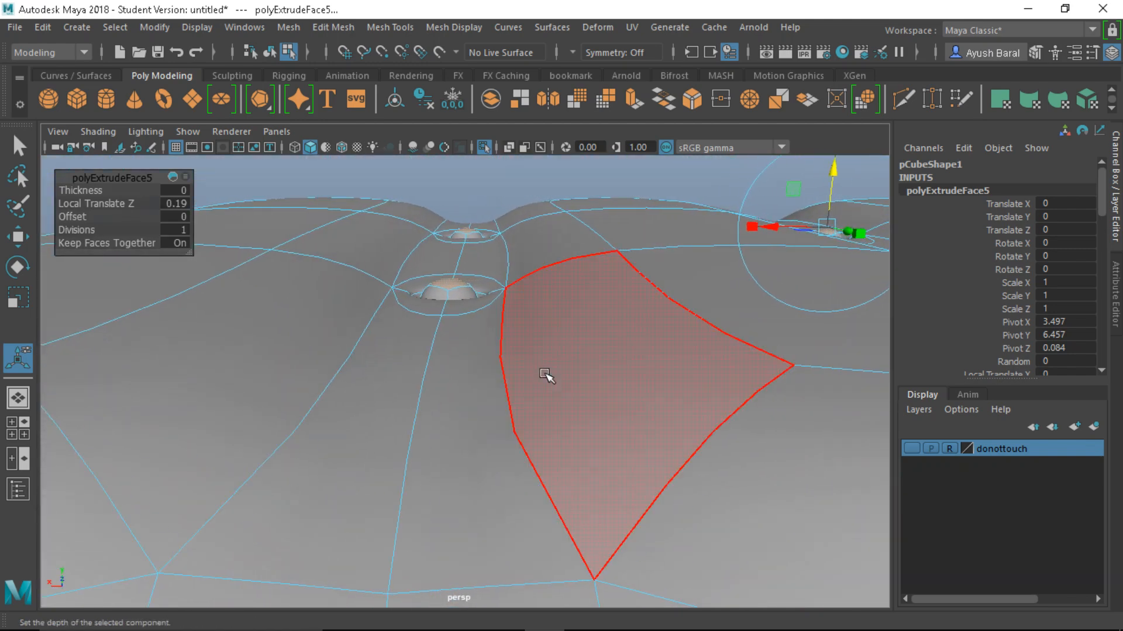
key("ctrl+e")
mouse_move(527, 280)
left_mouse_down("alt")
mouse_move(514, 316)
mouse_move(514, 298)
left_mouse_up("alt")
key("1")
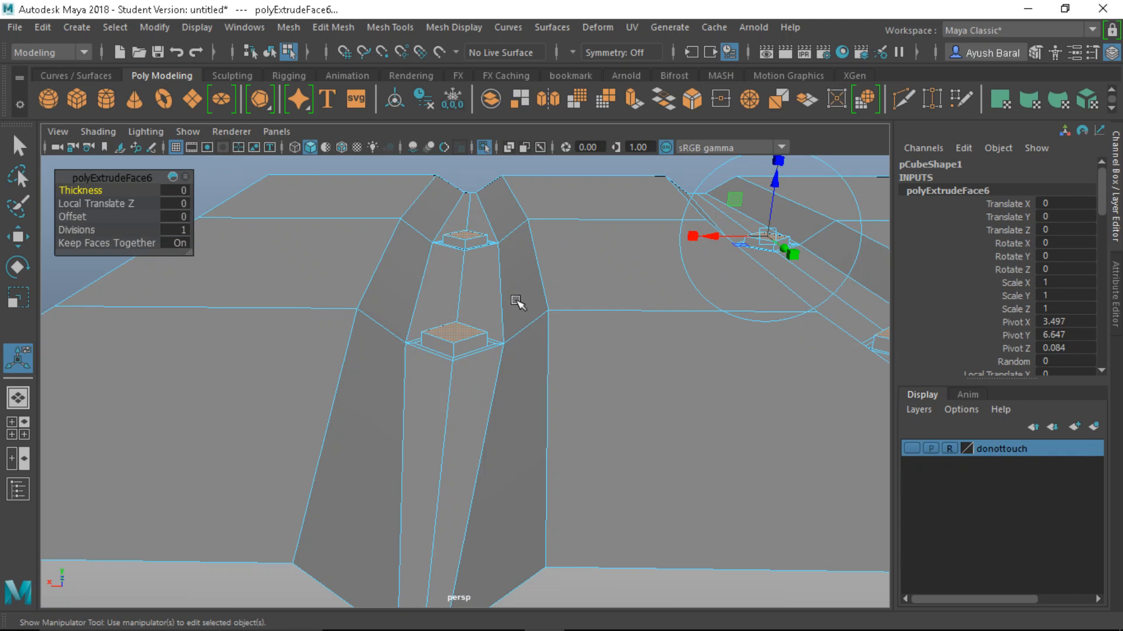
left_click_drag(778, 182, 772, 177)
left_click_drag(518, 291, 639, 351, "alt")
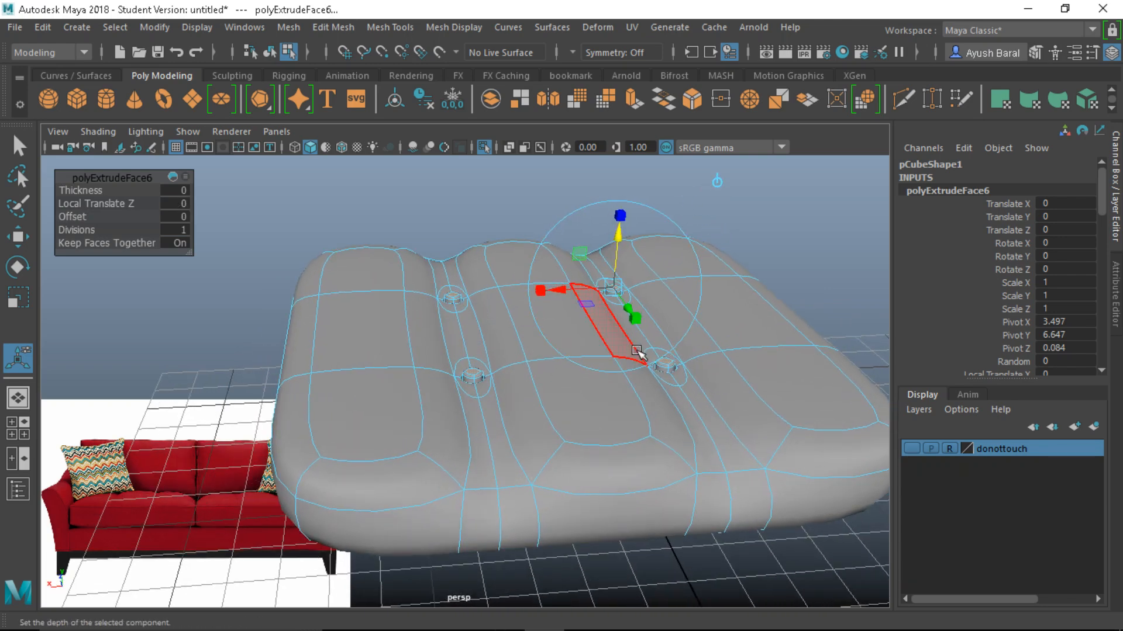
Undo that extrusion and lower the tuft extrusion depth to 0.159
key("ctrl+z")
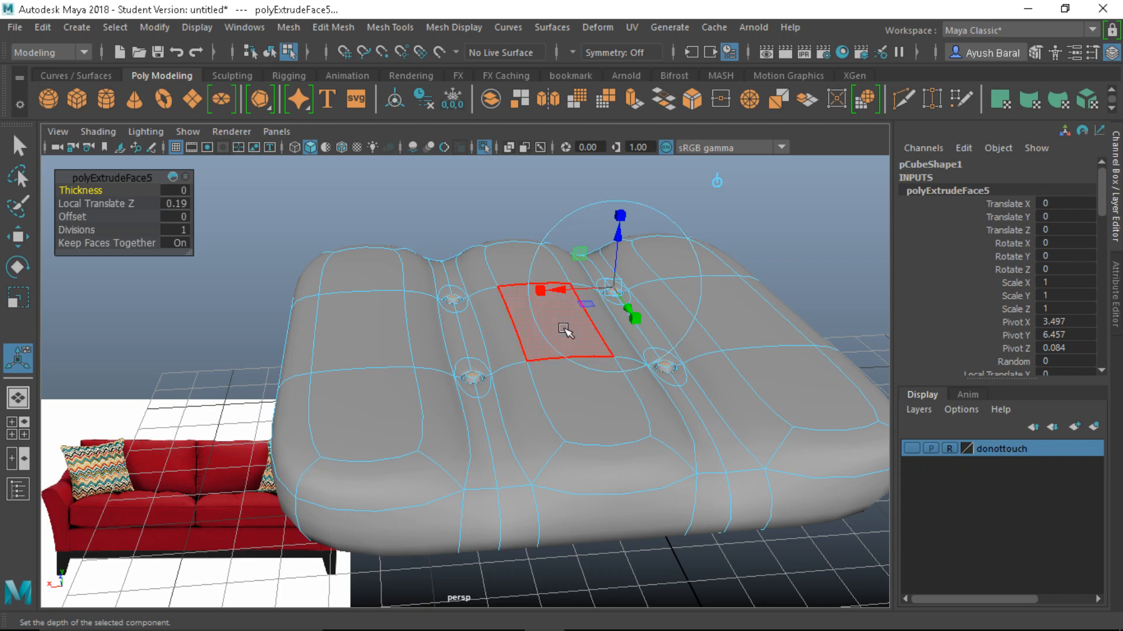
key("1")
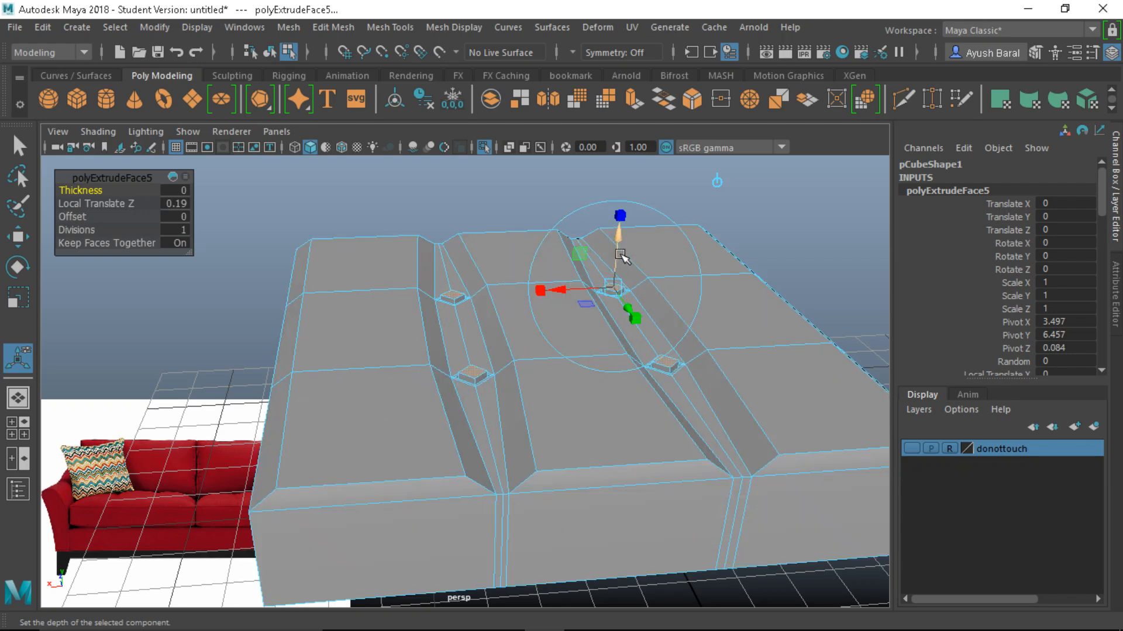
right_click_drag(599, 301, 593, 373, "alt")
left_click_drag(593, 373, 582, 342, "alt")
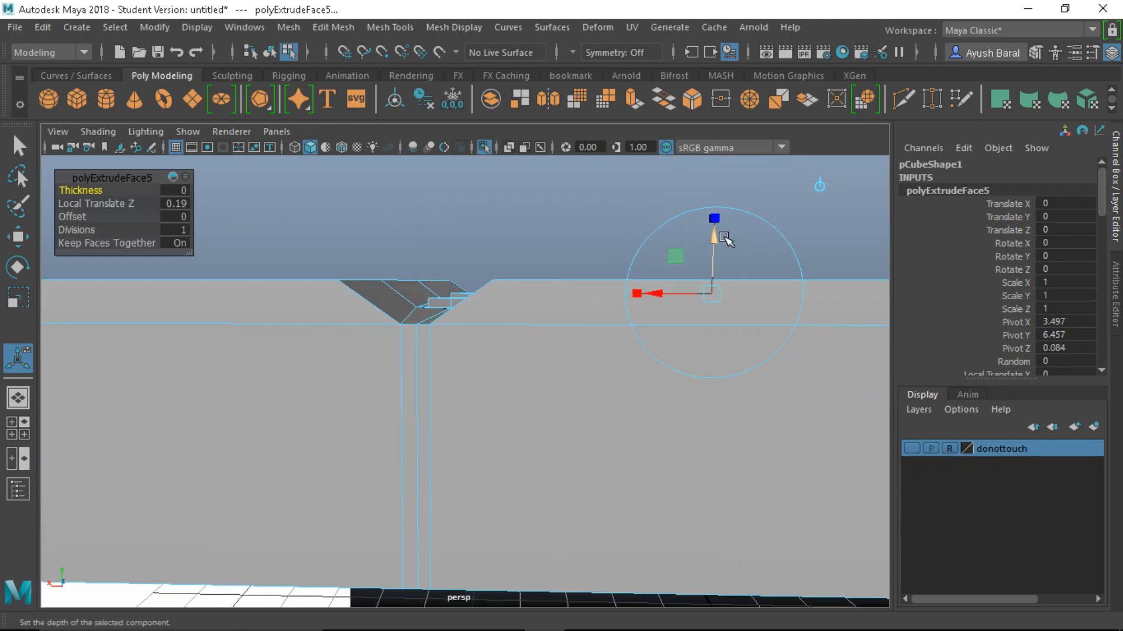
left_click_drag(713, 220, 714, 244)
Turn smooth preview back on and extrude the tuft faces once more
left_click_drag(526, 294, 526, 353, "alt")
key("3")
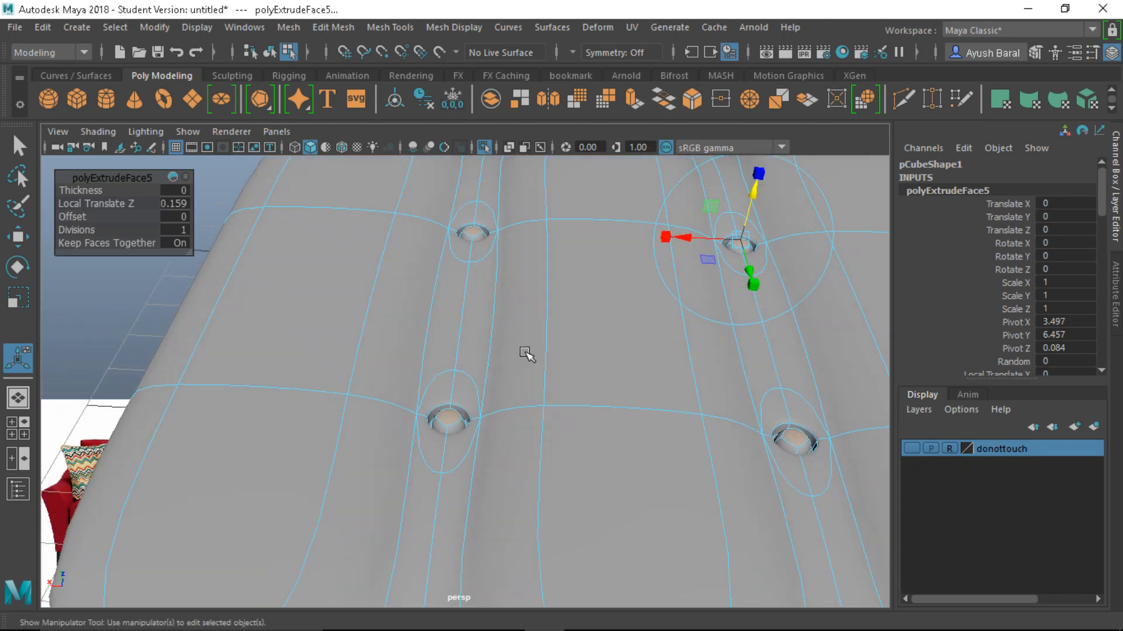
key("ctrl+e")
left_click_drag(507, 414, 354, 318, "alt")
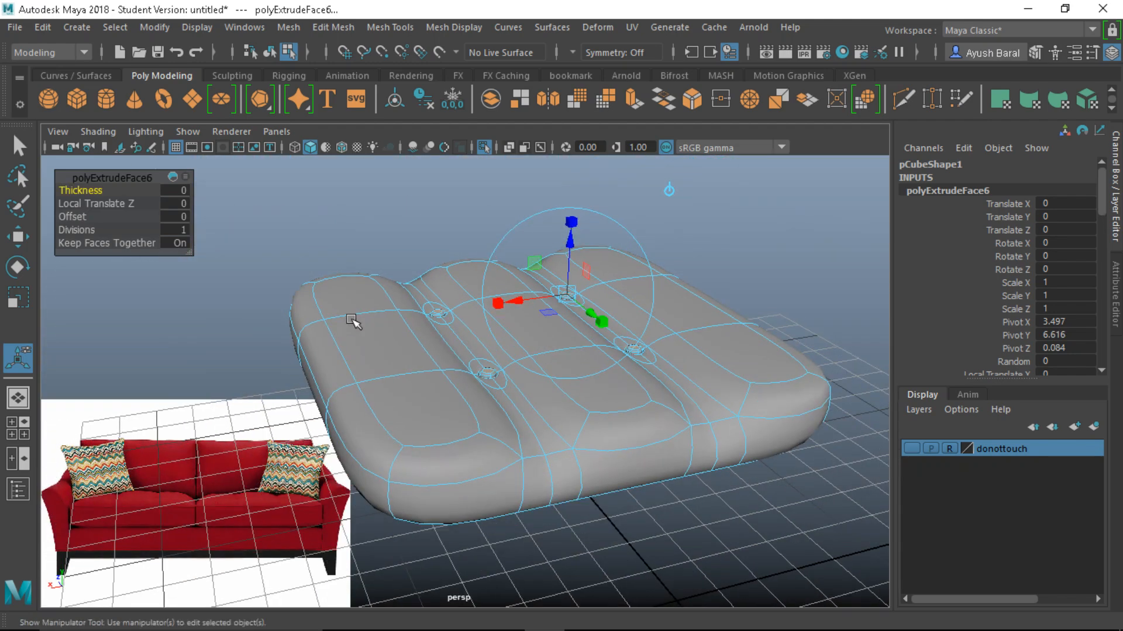
Return to Object Mode and reselect the cushion mesh
right_click(420, 290)
right_click_drag(421, 292, 511, 99)
left_click(433, 225)
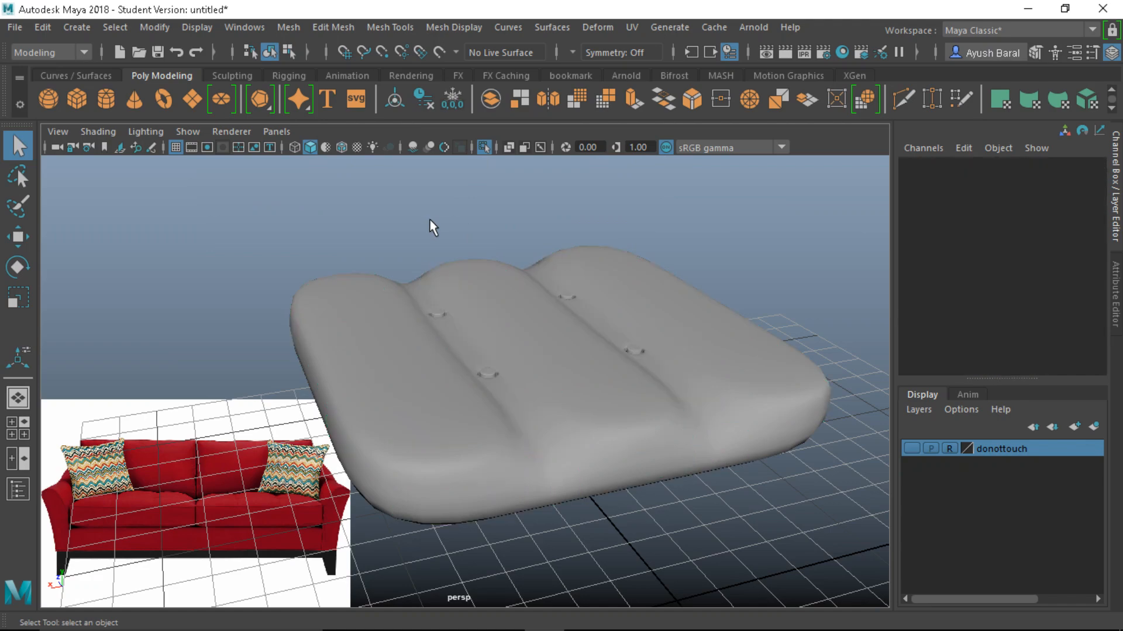
scroll(444, 304, "down", 5)
left_click_drag(459, 332, 507, 507, "alt")
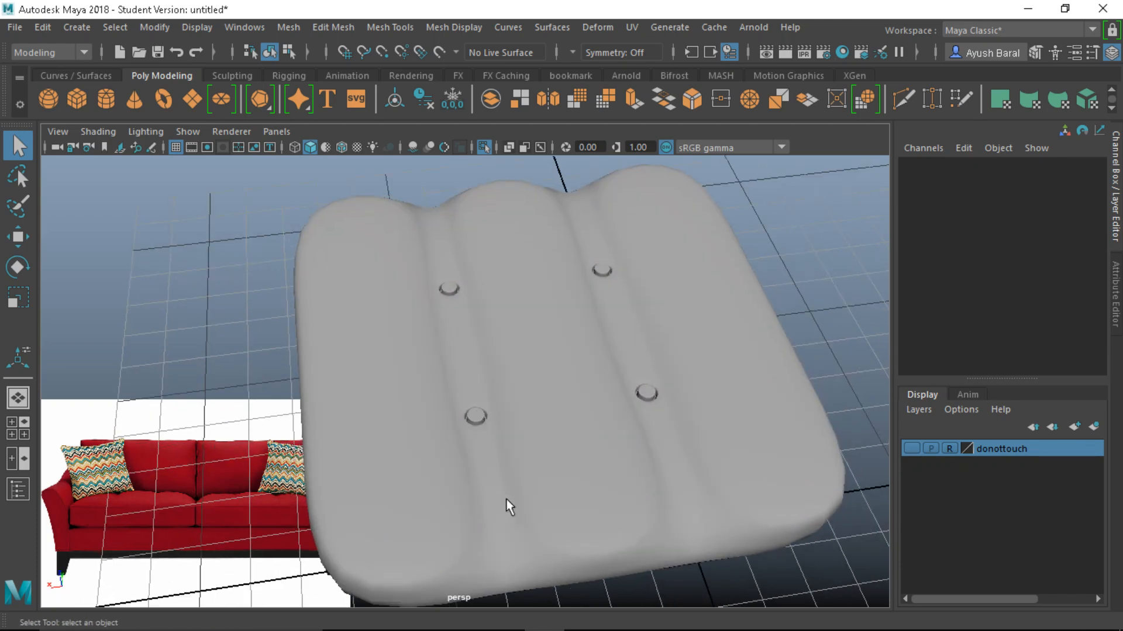
left_click(471, 525)
scroll(494, 521, "down", 5)
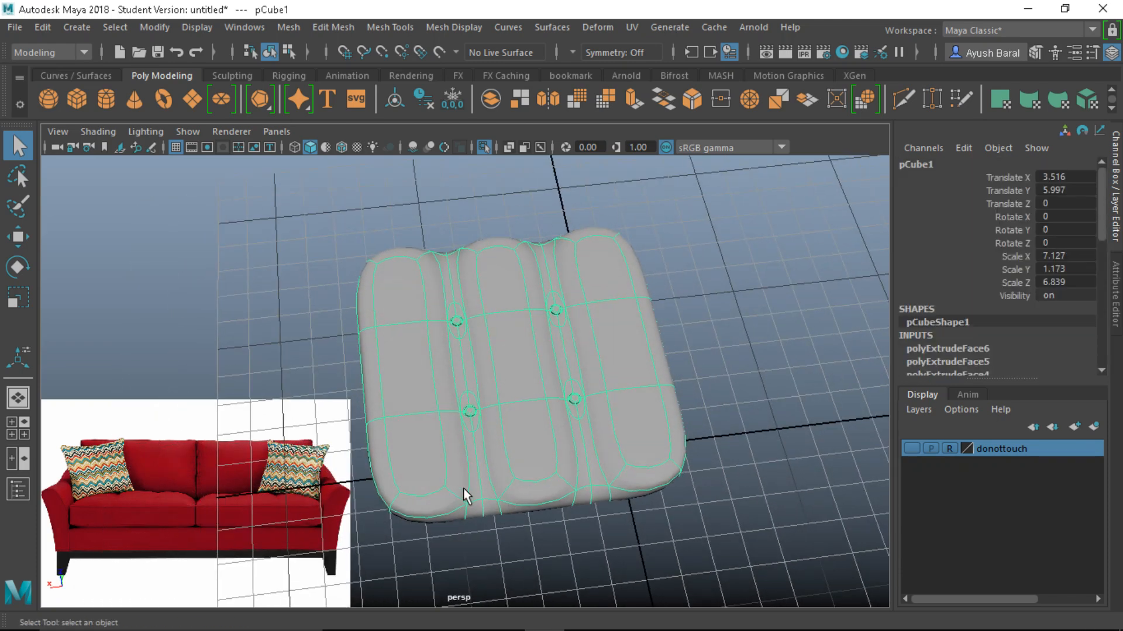
Turn off smooth preview to show the cage and switch to Vertex mode
scroll(465, 491, "up", 2)
left_click_drag(454, 465, 463, 432, "alt")
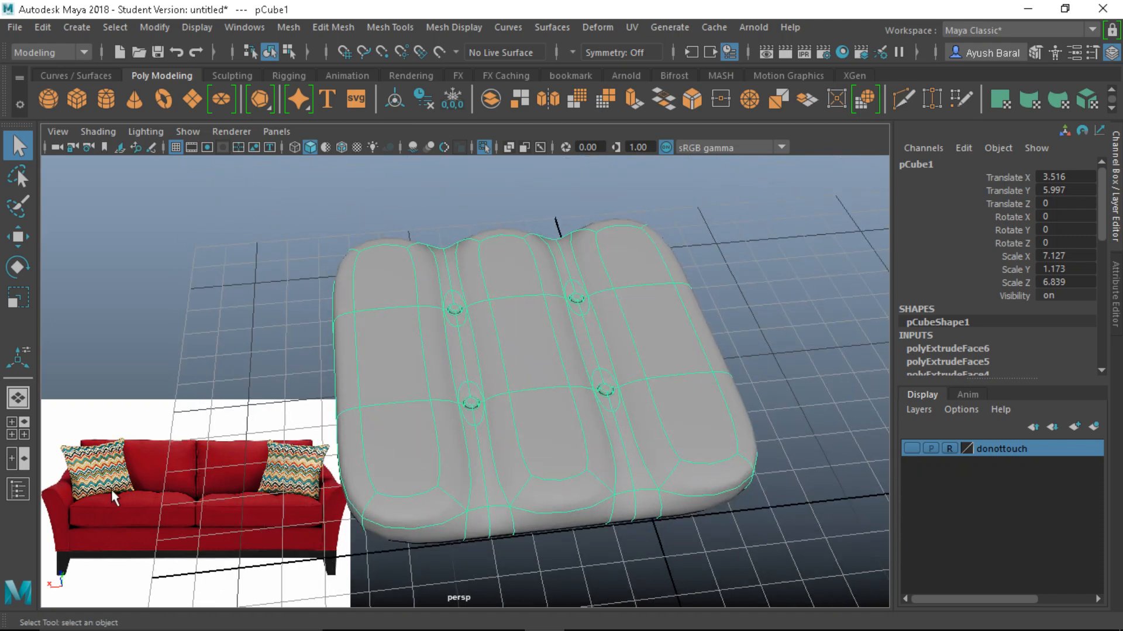
left_click_drag(374, 501, 494, 445, "alt")
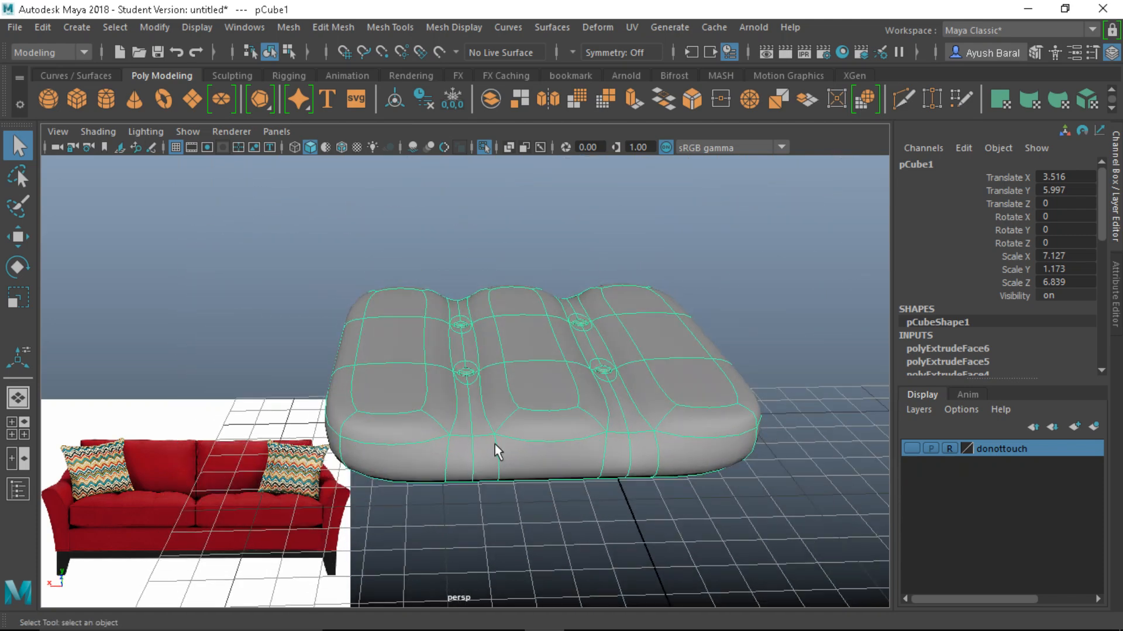
key("1")
scroll(720, 343, "up", 4)
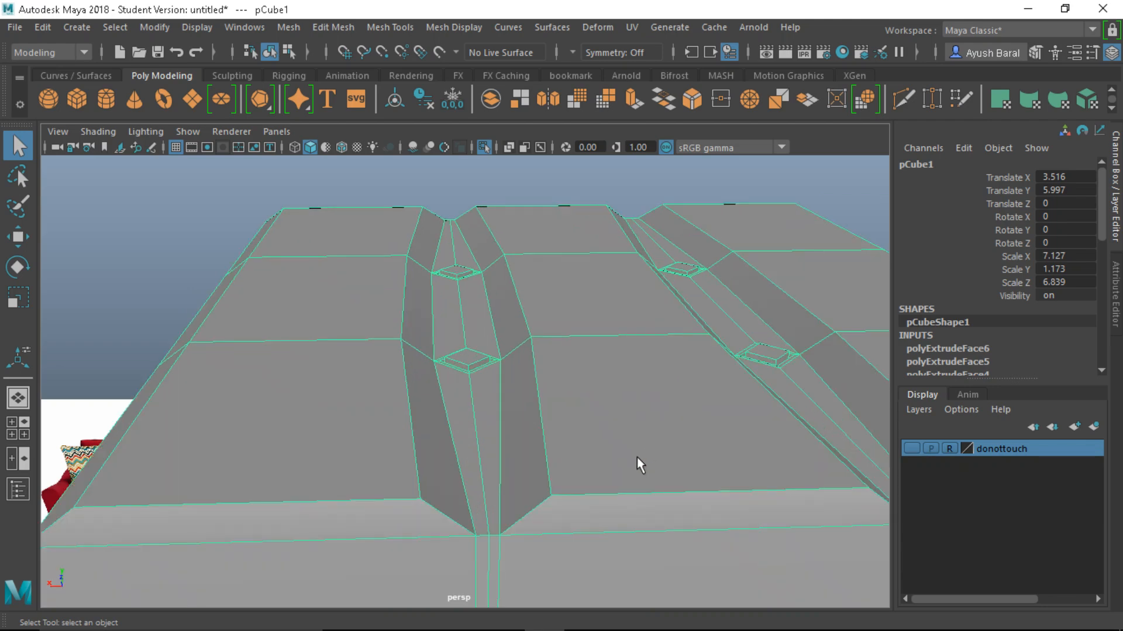
left_click_drag(637, 457, 597, 446, "alt")
right_click_drag(448, 308, 405, 129)
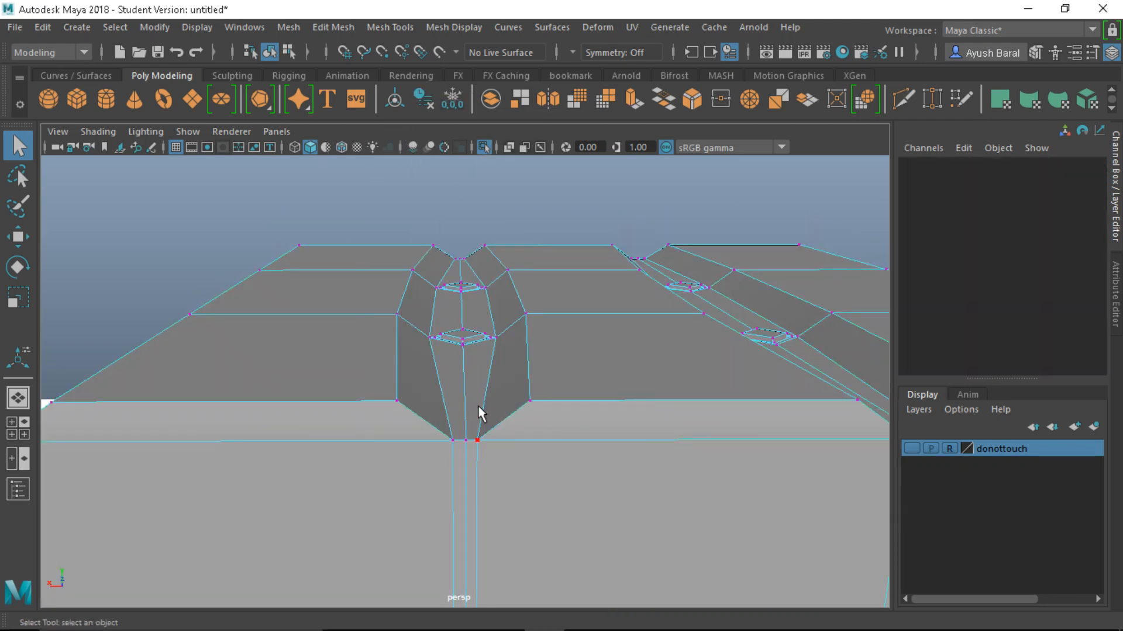
scroll(479, 403, "up", 5)
Scale the left groove's top vertices together along X at the back edge
scroll(480, 393, "down", 5)
left_click_drag(431, 346, 451, 230, "alt")
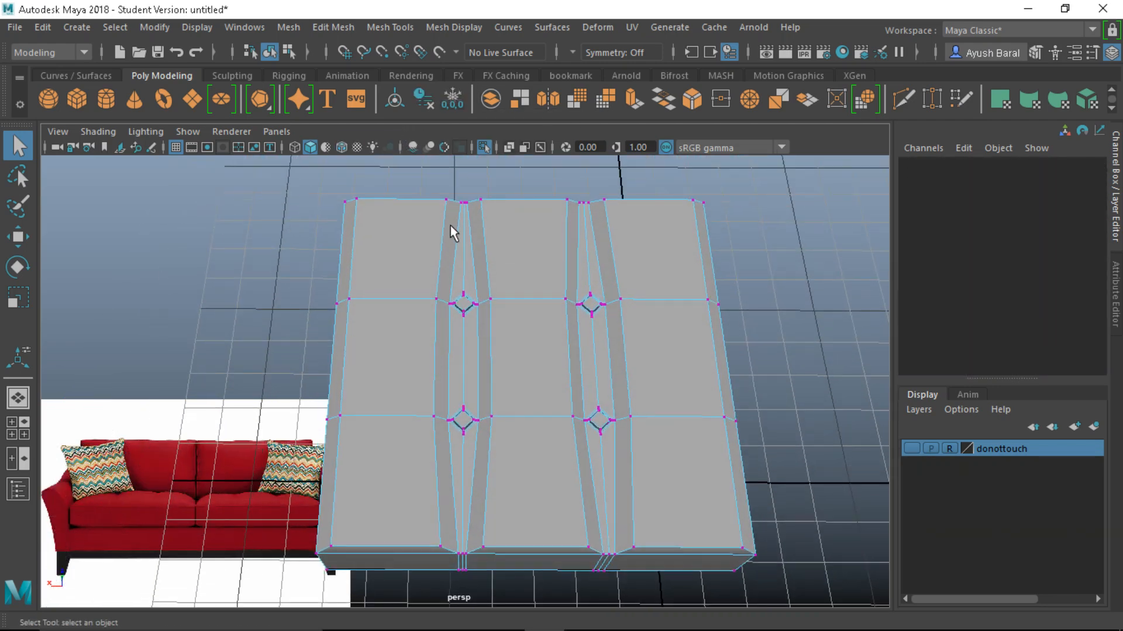
scroll(453, 234, "up", 6)
scroll(471, 328, "up", 3)
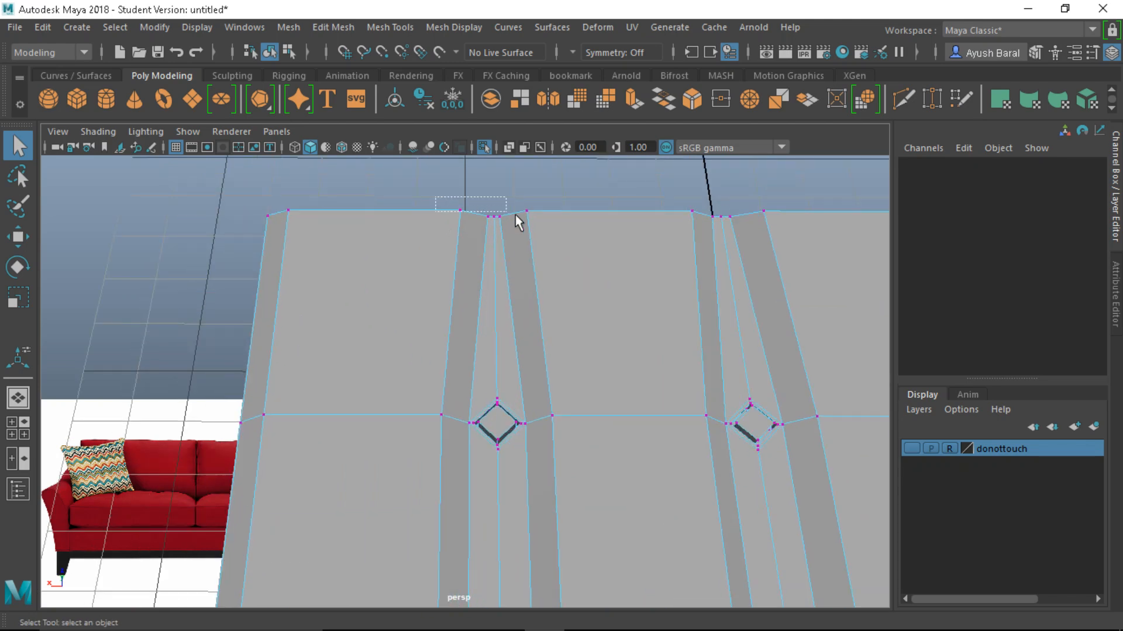
left_click_drag(514, 215, 516, 216)
left_click_drag(569, 243, 672, 258, "alt")
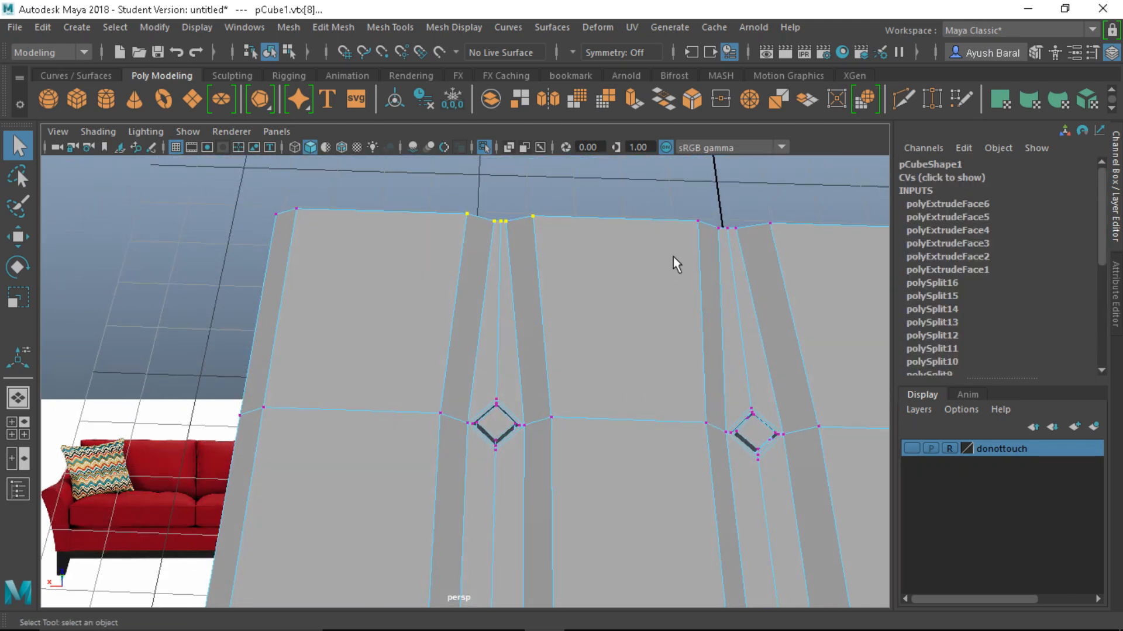
key("r")
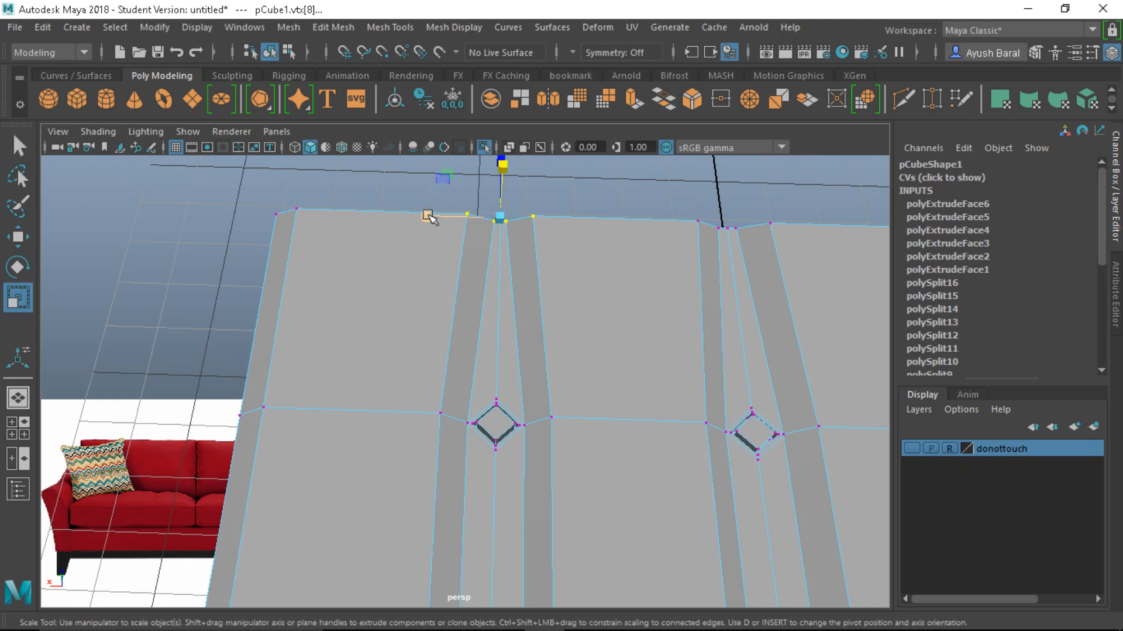
left_click_drag(426, 215, 461, 216)
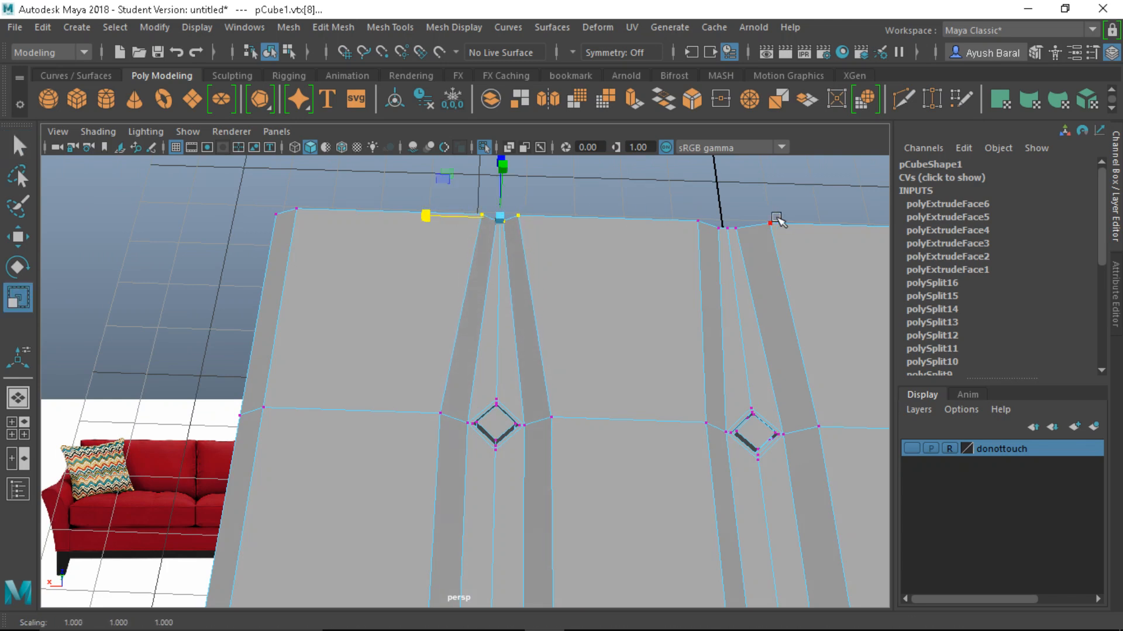
Pinch the right groove's top vertices together and tighten both groove tips further
left_click_drag(676, 205, 773, 262)
left_click_drag(661, 231, 696, 225)
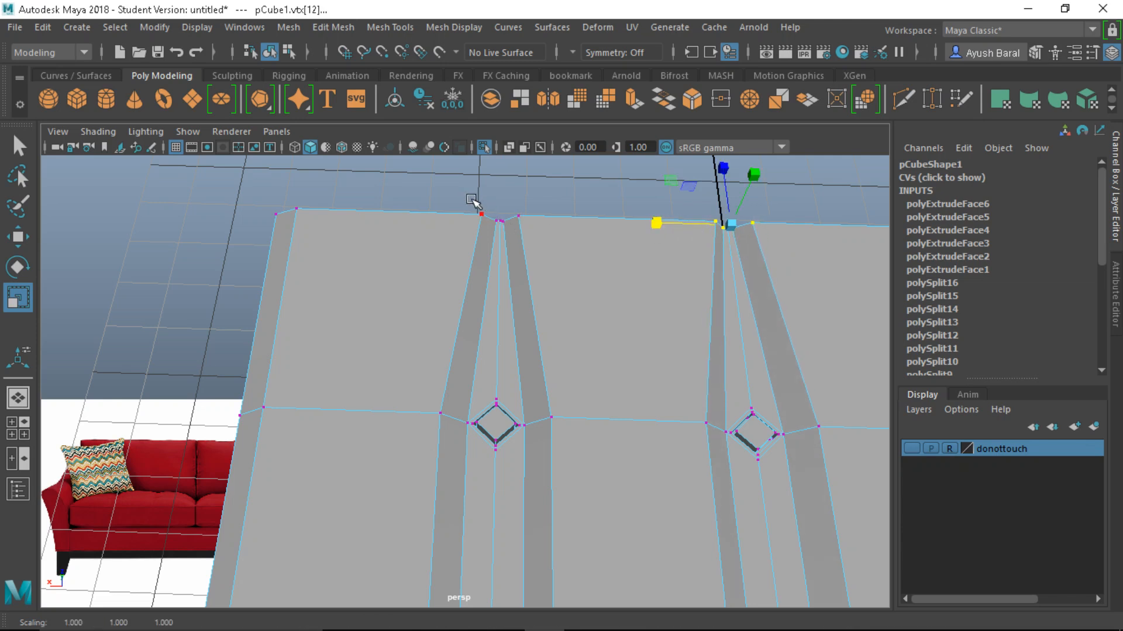
left_click_drag(472, 202, 538, 226)
left_click_drag(433, 214, 460, 217)
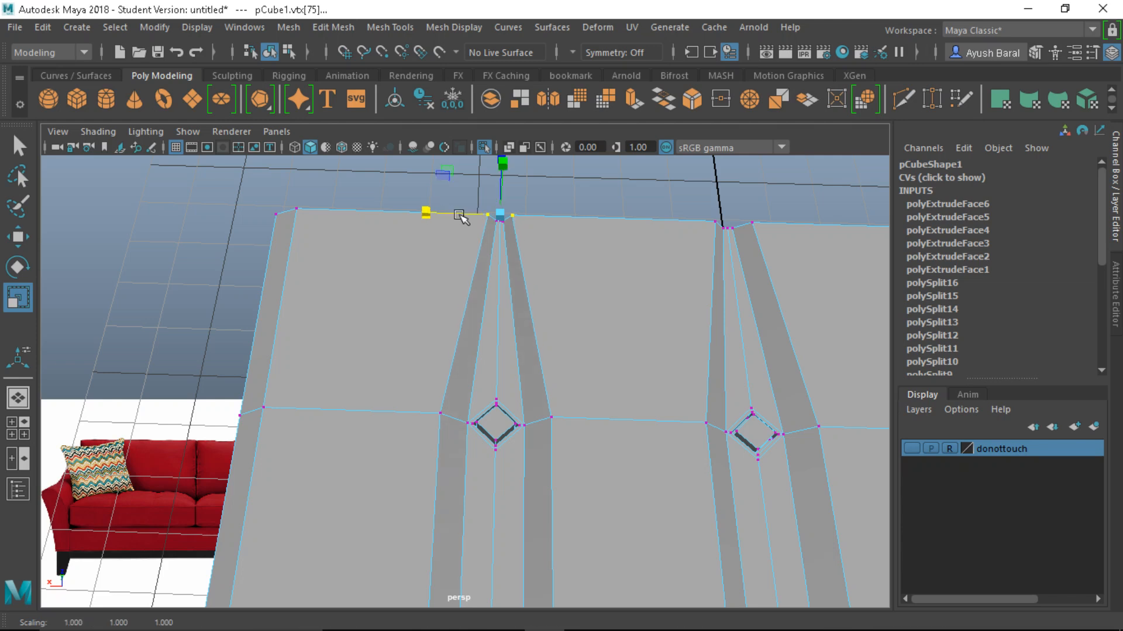
left_click_drag(692, 198, 755, 239)
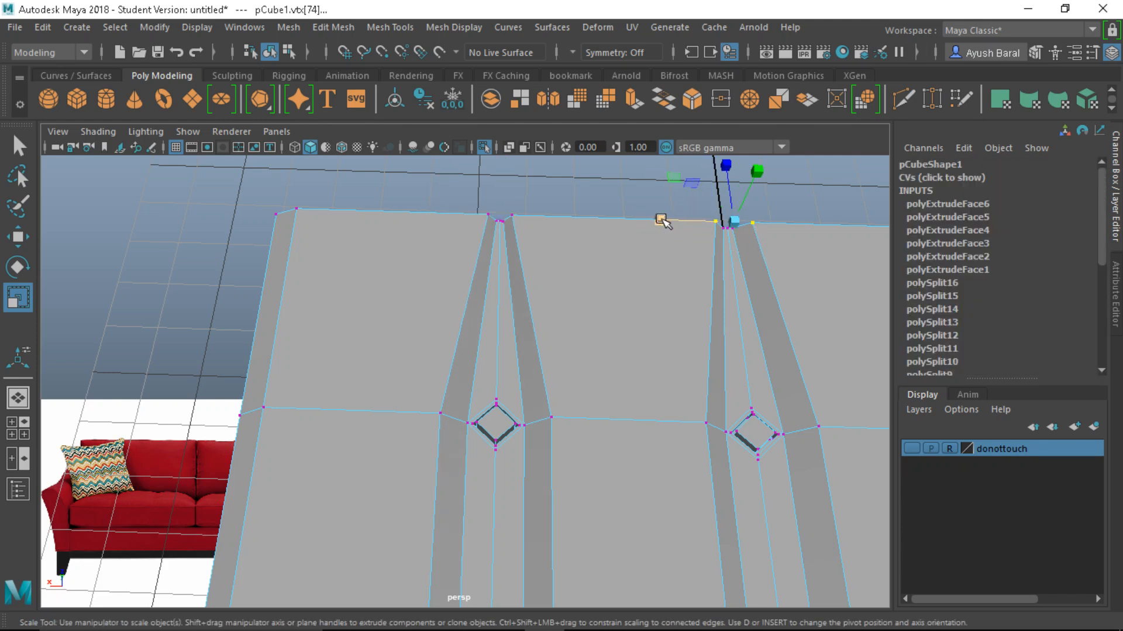
left_click_drag(661, 220, 679, 221)
scroll(625, 400, "down", 3)
middle_click_drag(547, 444, 606, 334, "alt")
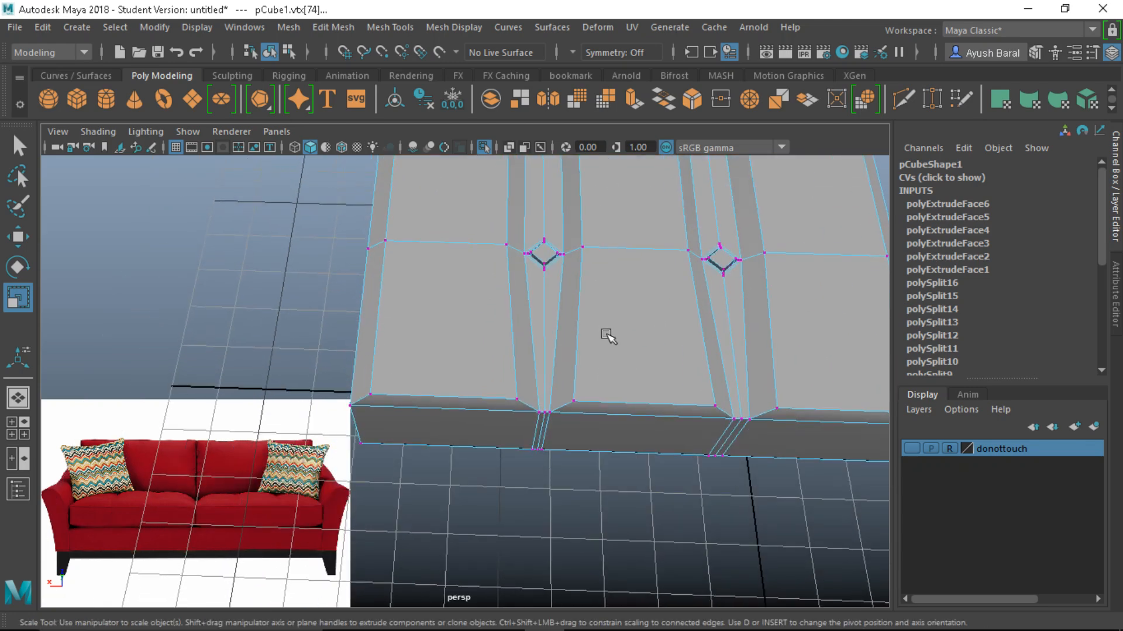
Pinch the left groove's front-edge vertices together along X
left_click_drag(609, 337, 556, 405, "alt")
left_click_drag(493, 316, 496, 349, "alt")
left_click_drag(472, 354, 652, 466)
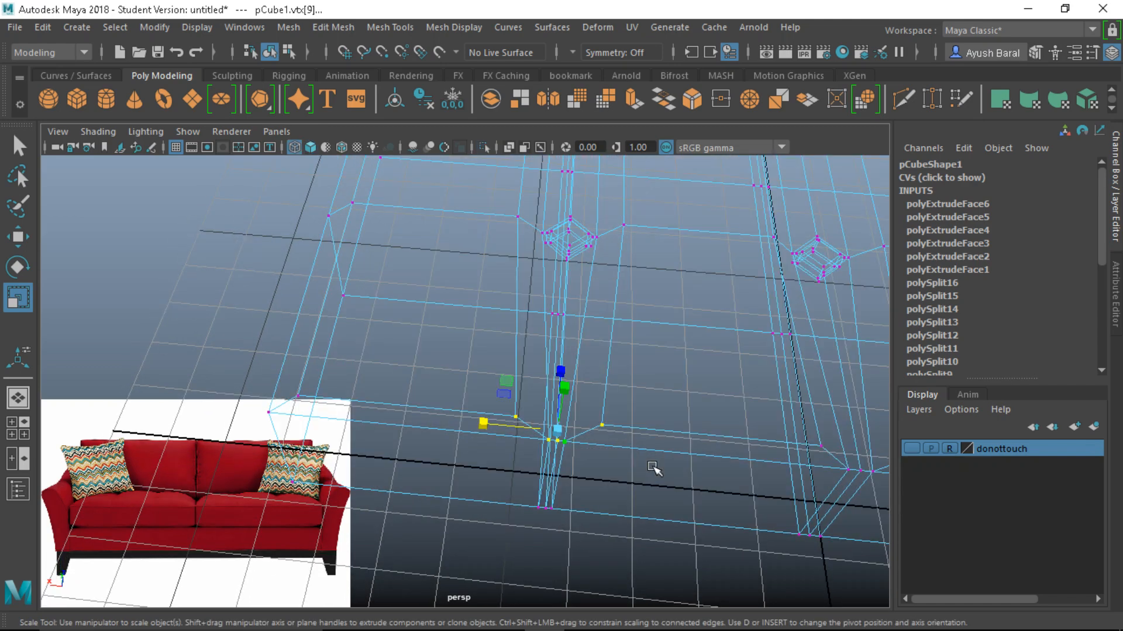
key("ctrl+1")
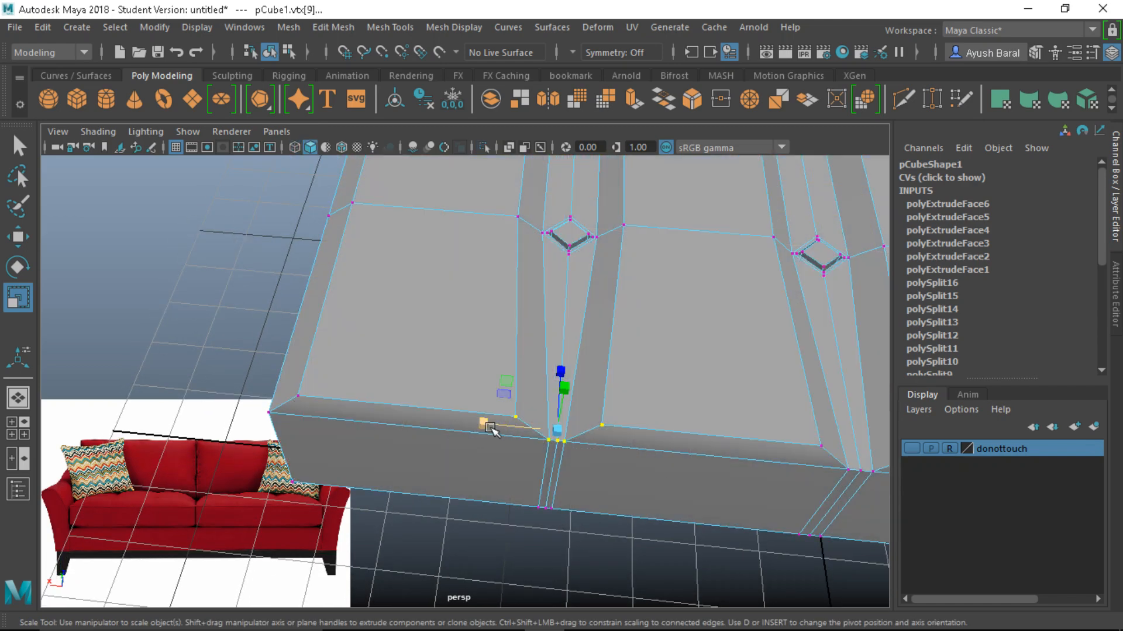
left_click_drag(491, 429, 573, 415)
left_click(491, 452)
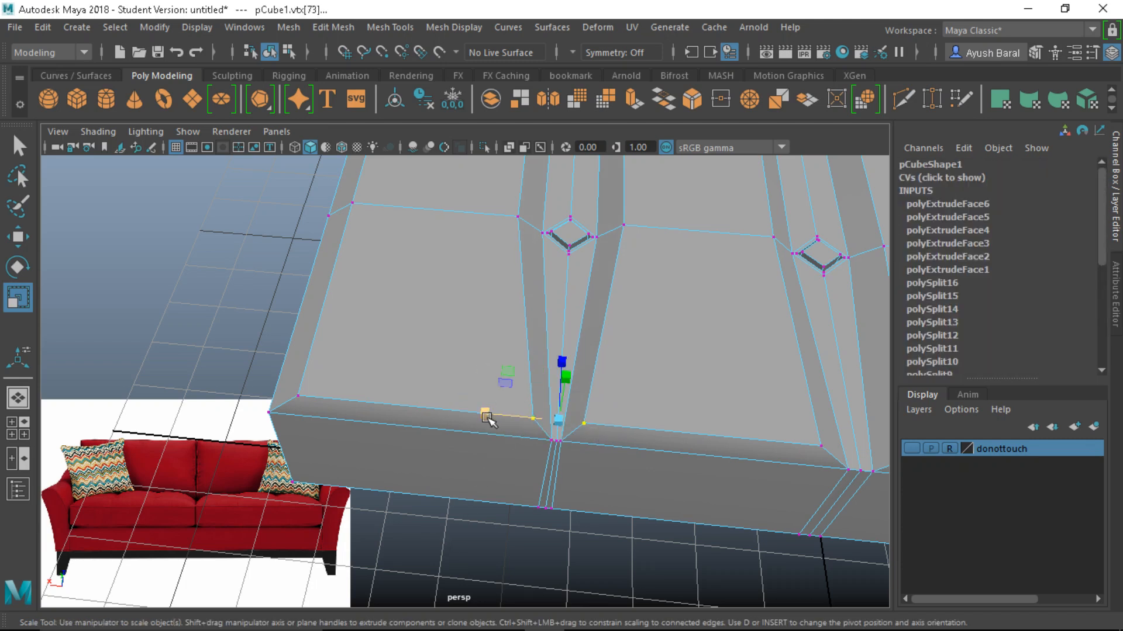
left_click_drag(486, 418, 512, 418)
Pinch the right groove's front-edge vertices together into a narrow point
key("4")
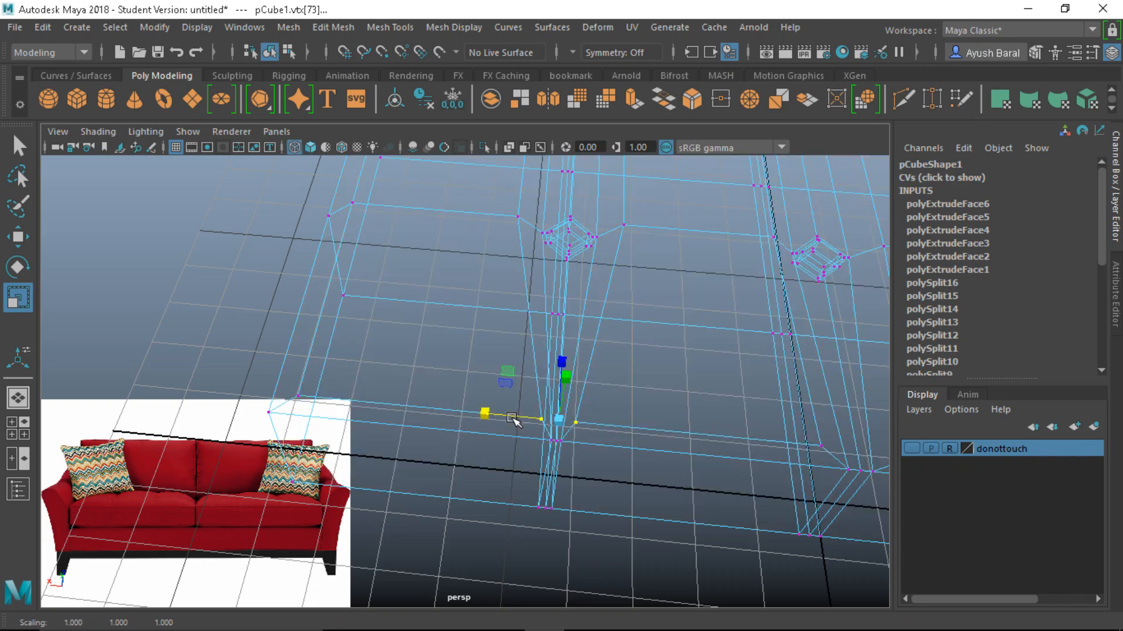
key("5")
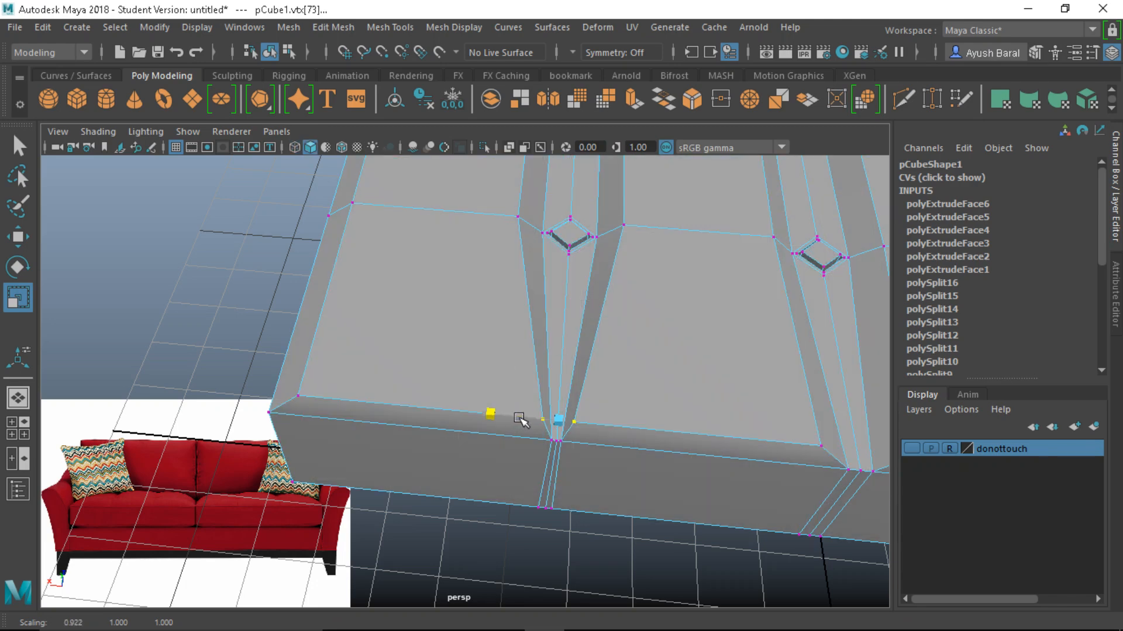
left_click_drag(526, 421, 535, 459, "alt")
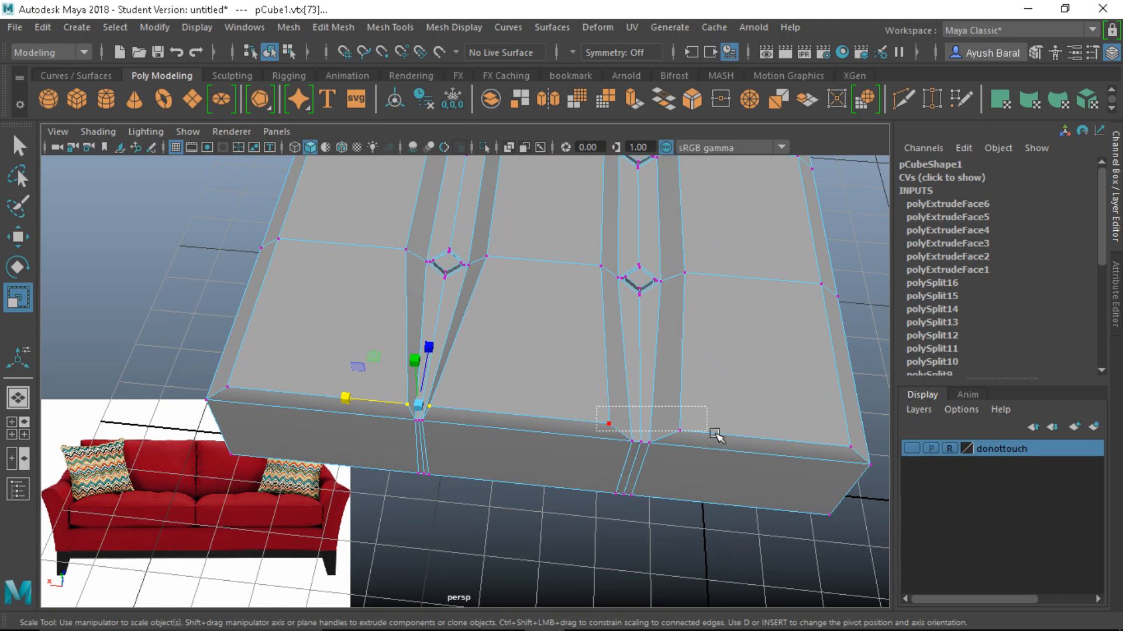
left_click_drag(715, 434, 717, 451)
key("4")
key("5")
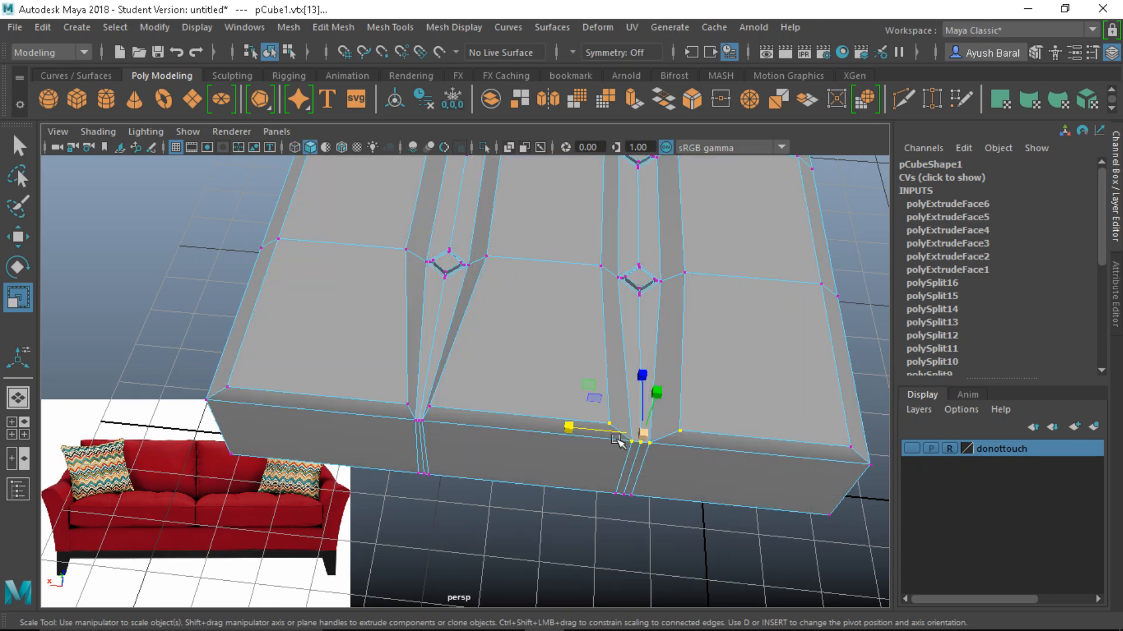
left_click_drag(572, 427, 665, 418)
left_click(627, 529)
left_click_drag(561, 416, 594, 419)
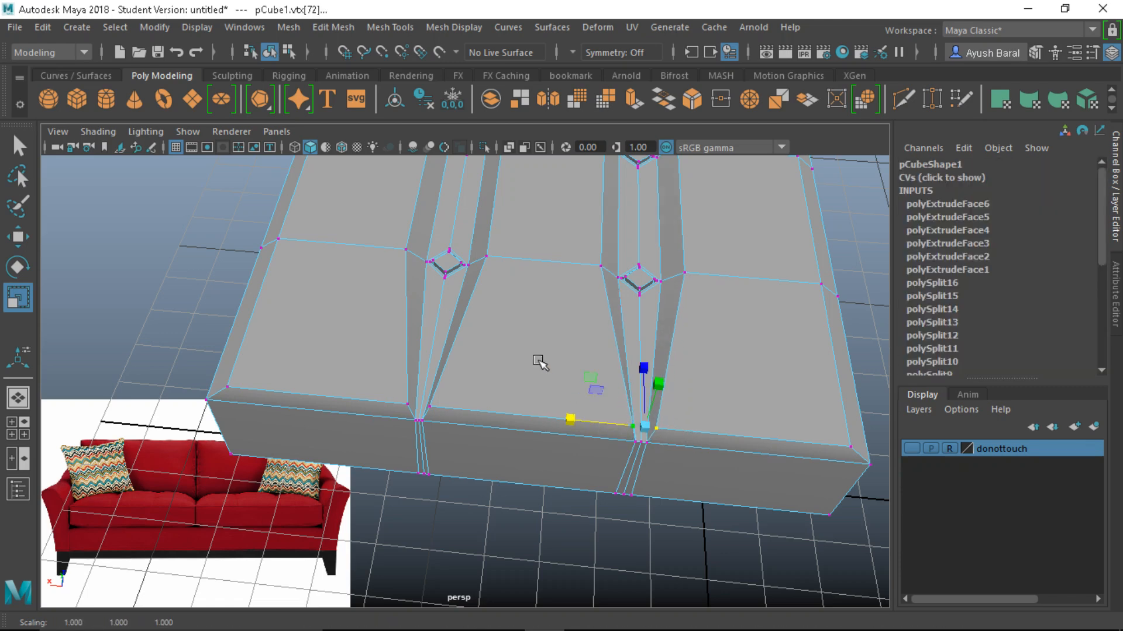
Scale two vertex pairs flanking the first tuft dimples inward along X
left_click(406, 249)
right_click_drag(408, 252, 482, 403, "alt")
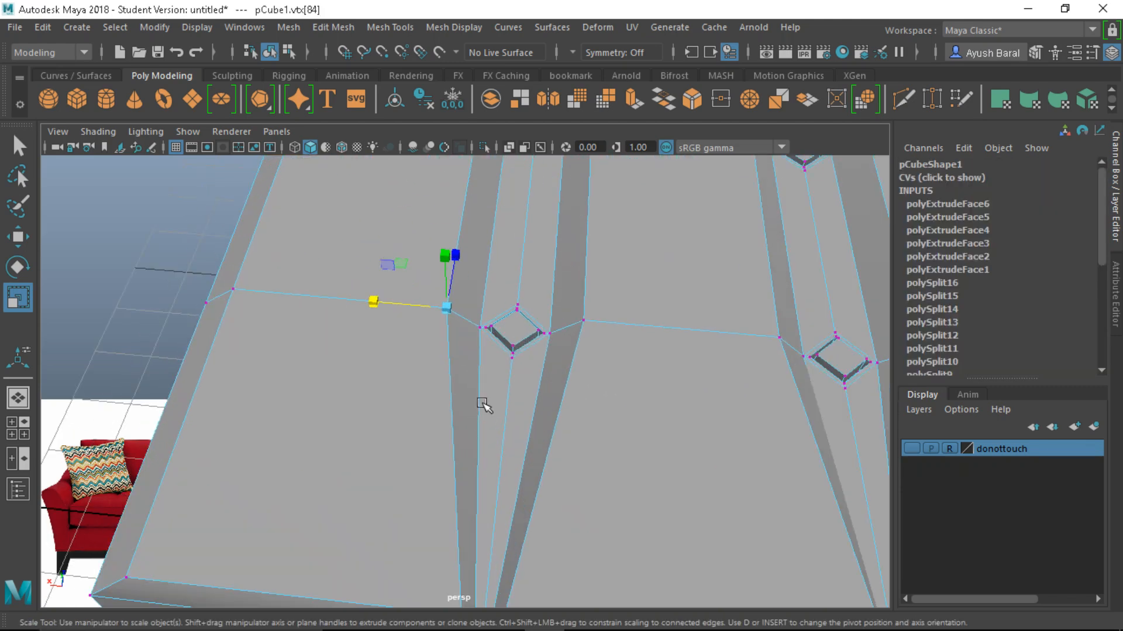
left_click(583, 324, "shift")
left_click_drag(439, 308, 468, 310)
left_click(781, 338)
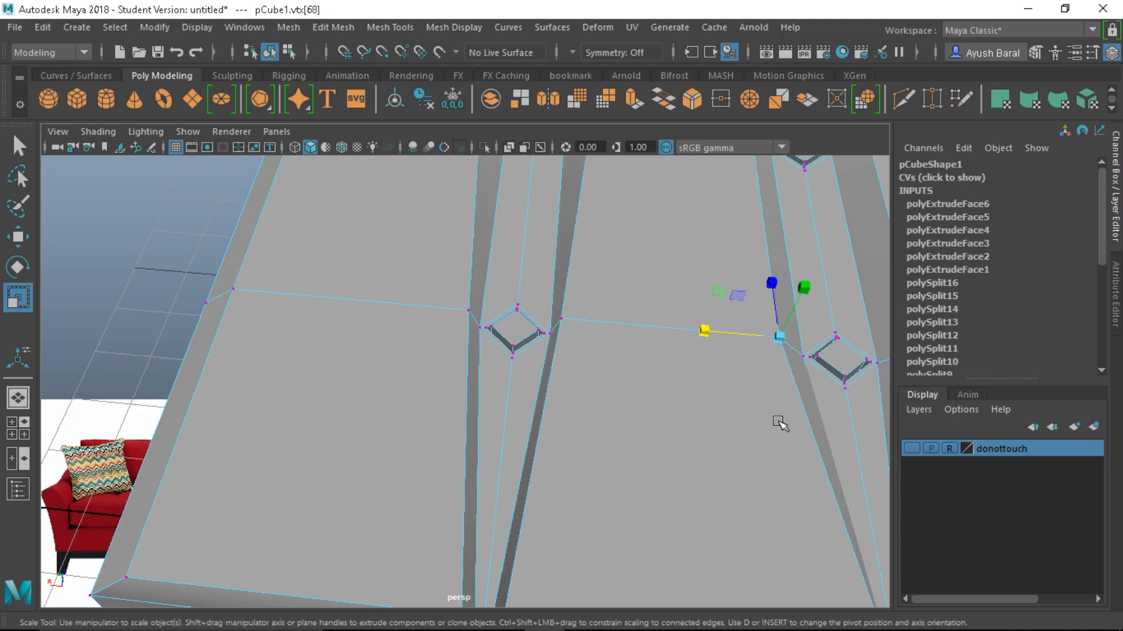
left_click_drag(780, 421, 786, 406, "alt")
left_click(831, 372, "shift")
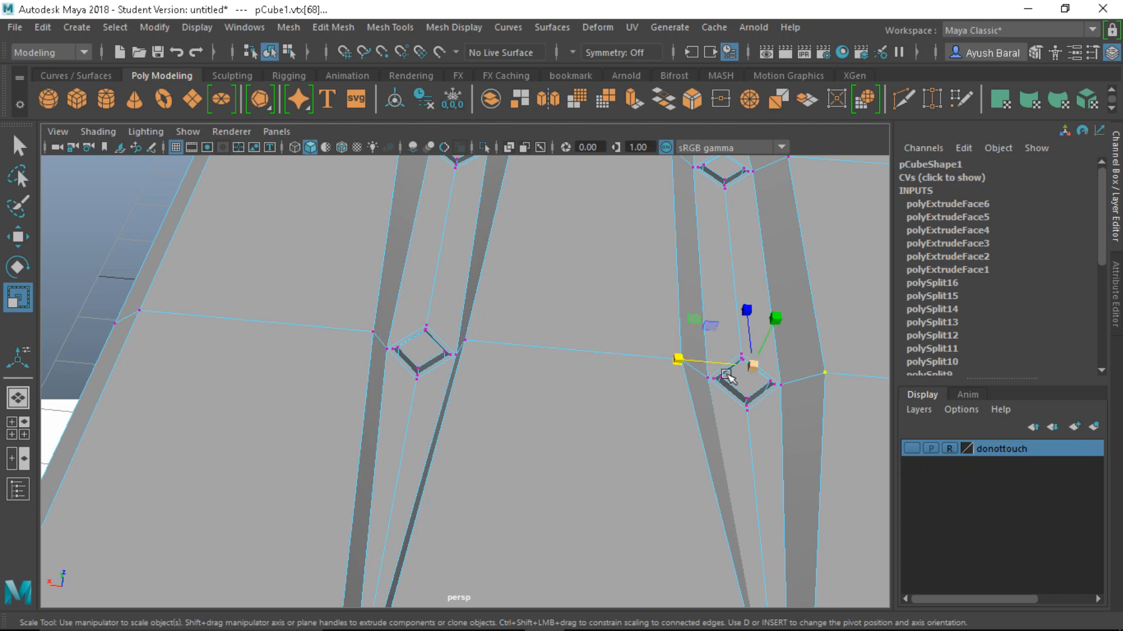
left_click_drag(680, 359, 707, 359)
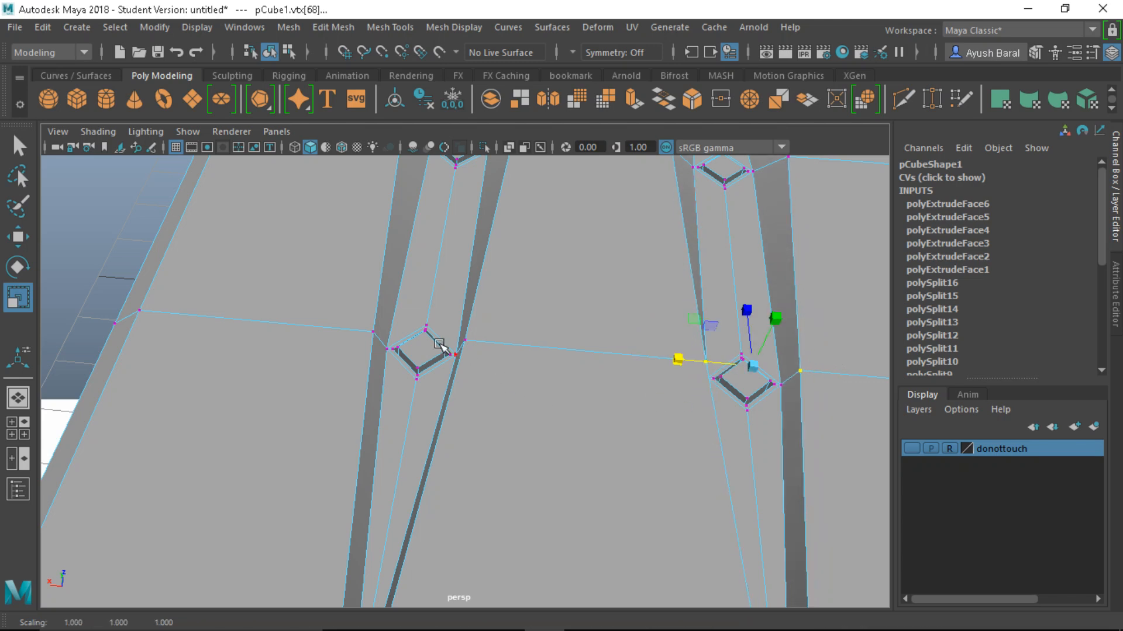
Select the vertices beside the left tuft and return to the Select tool
left_click(387, 357)
left_click_drag(409, 416, 475, 382, "alt")
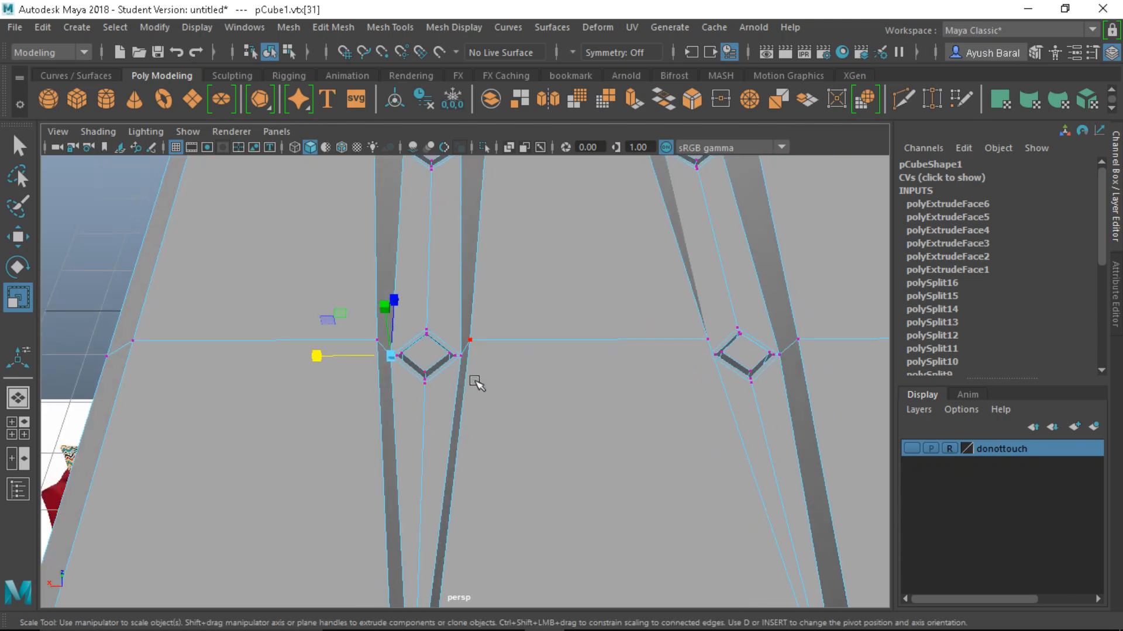
left_click(466, 360)
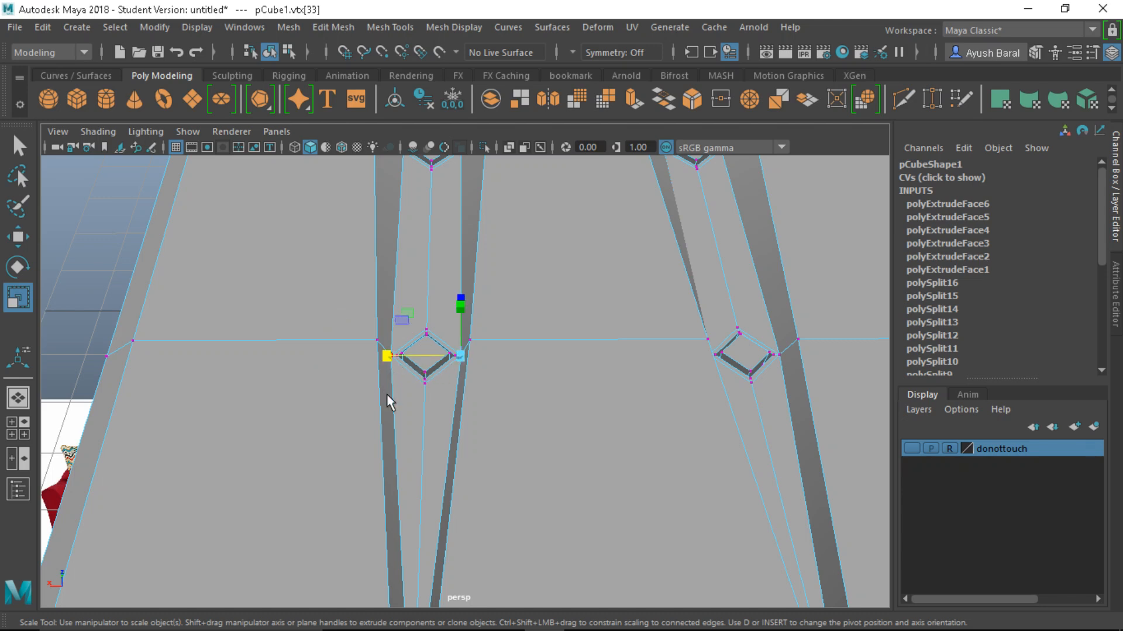
key("q")
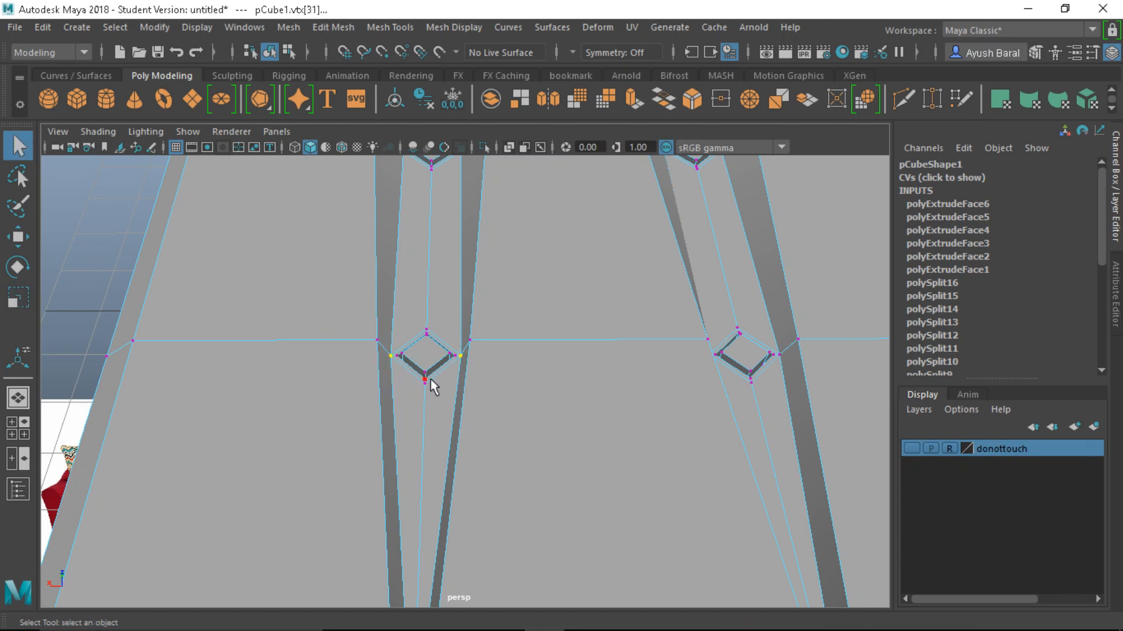
scroll(584, 389, "down", 3)
left_click_drag(584, 388, 409, 322, "alt")
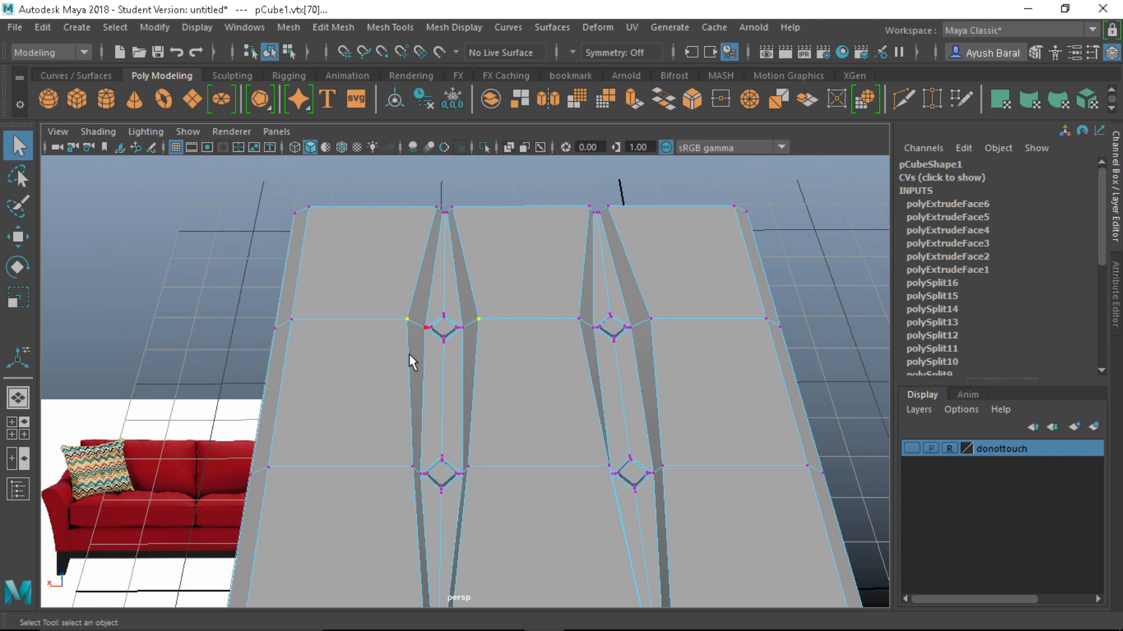
Scale the left tuft's vertices and the right groove's vertex pair inward along X
key("r")
left_click_drag(372, 320, 388, 321)
left_click(579, 326)
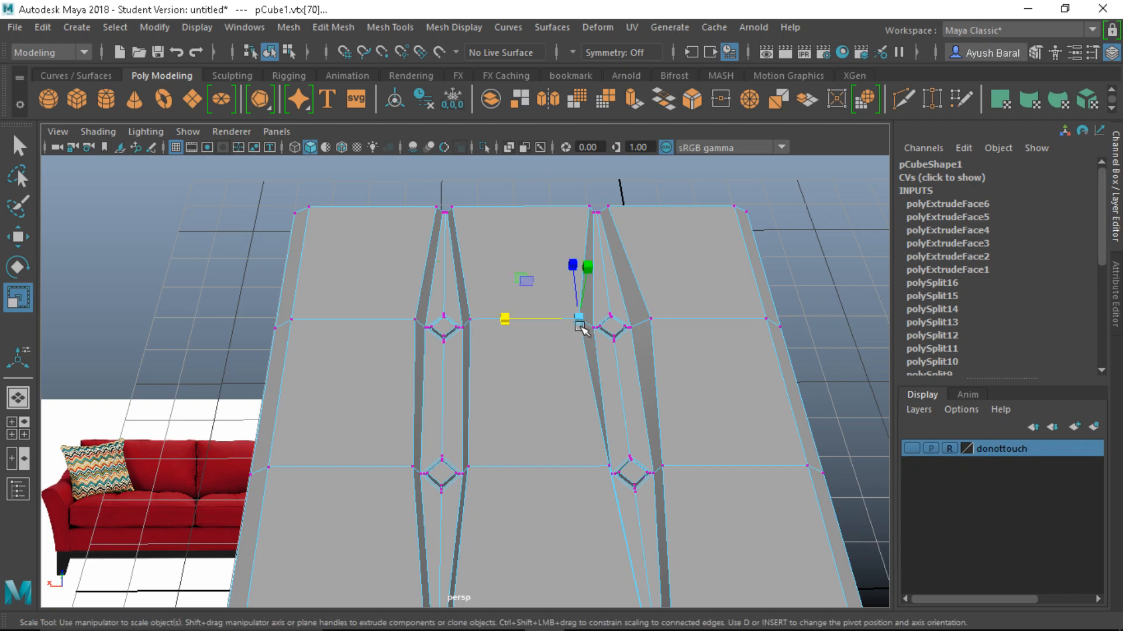
left_click(650, 321, "shift")
left_click_drag(541, 319, 565, 321)
Turn on smooth mesh preview, return to Object Mode and deselect the cushion
key("3")
scroll(564, 321, "down", 5)
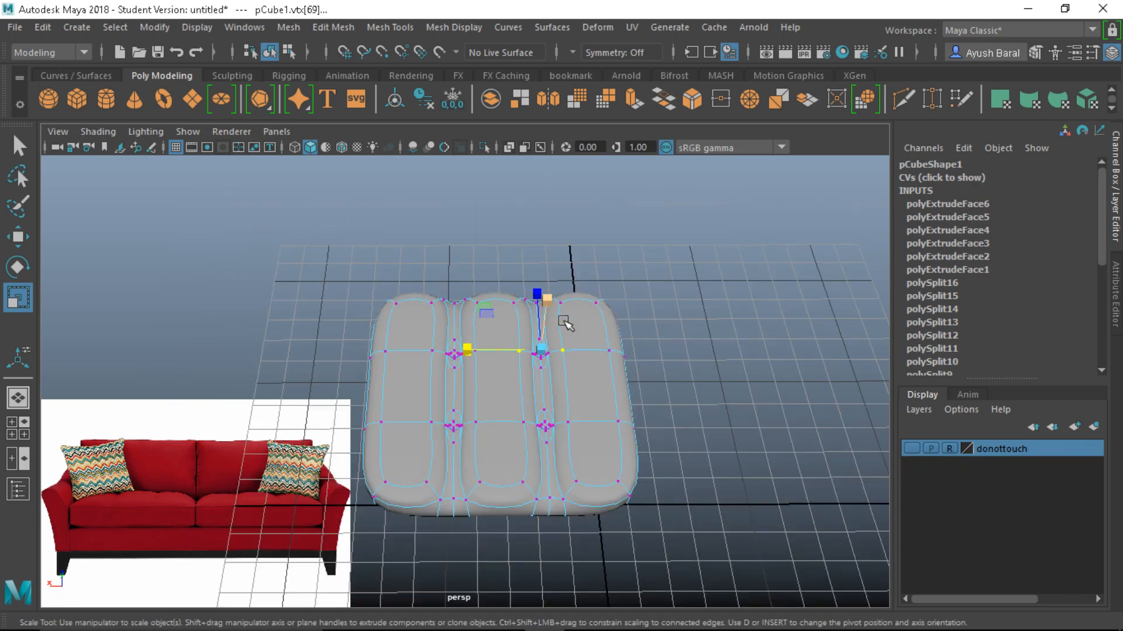
scroll(499, 369, "up", 5)
key("q")
right_click_drag(499, 368, 623, 75)
left_click(839, 351)
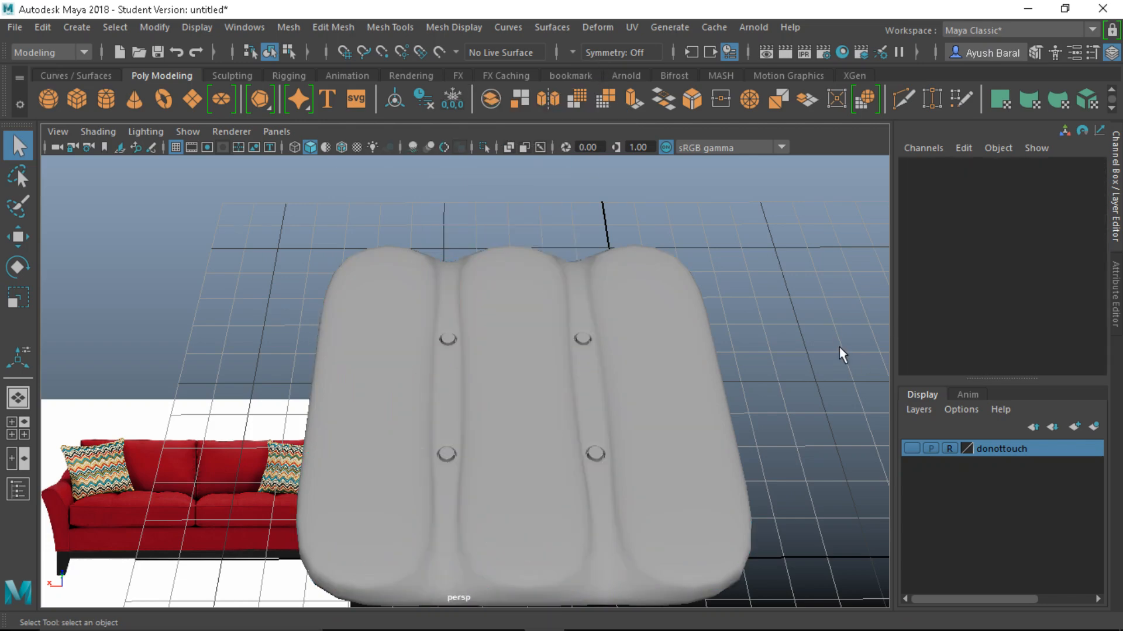
Inspect the smoothed cushion, then select it and switch back to the blocky cage display
scroll(509, 419, "down", 5)
left_click_drag(509, 418, 440, 409, "alt")
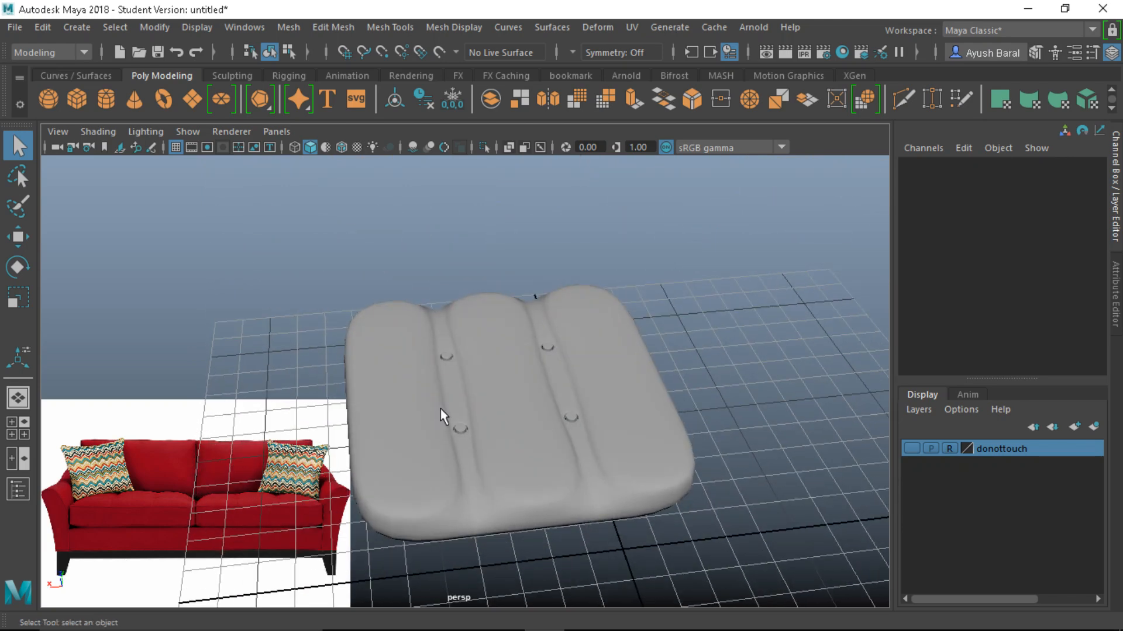
scroll(489, 472, "down", 4)
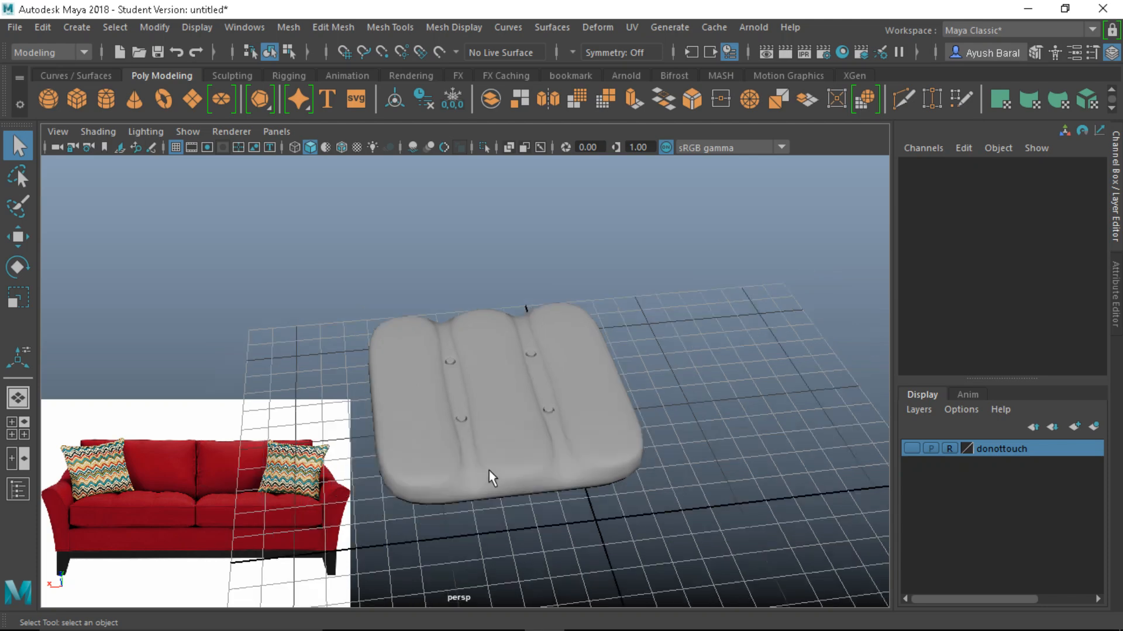
left_click_drag(556, 441, 590, 409, "alt")
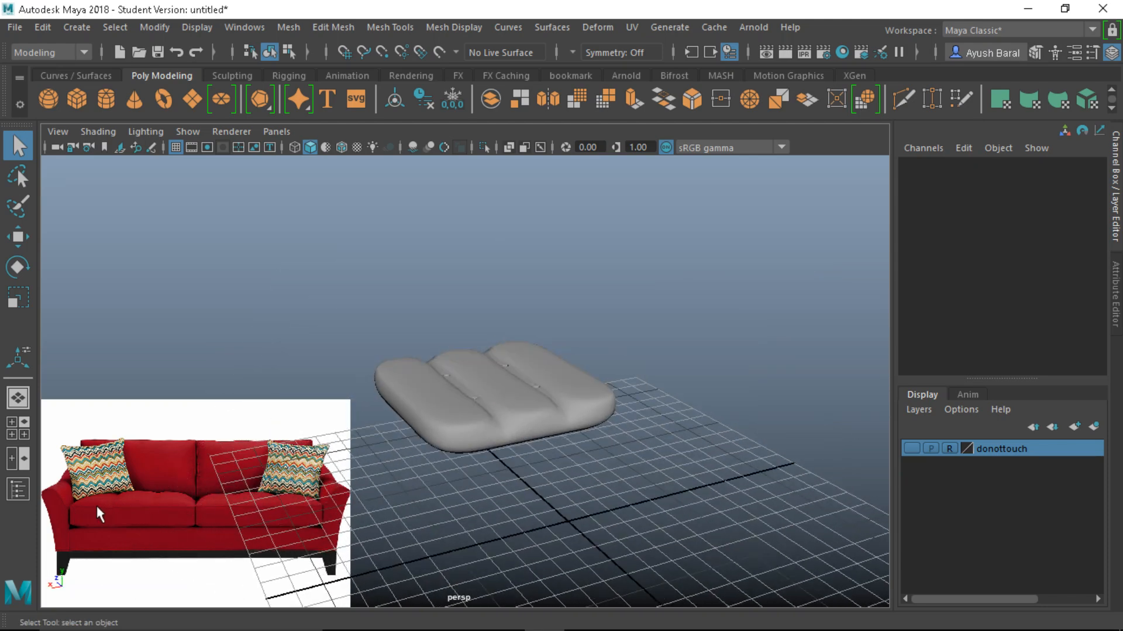
left_click(461, 410)
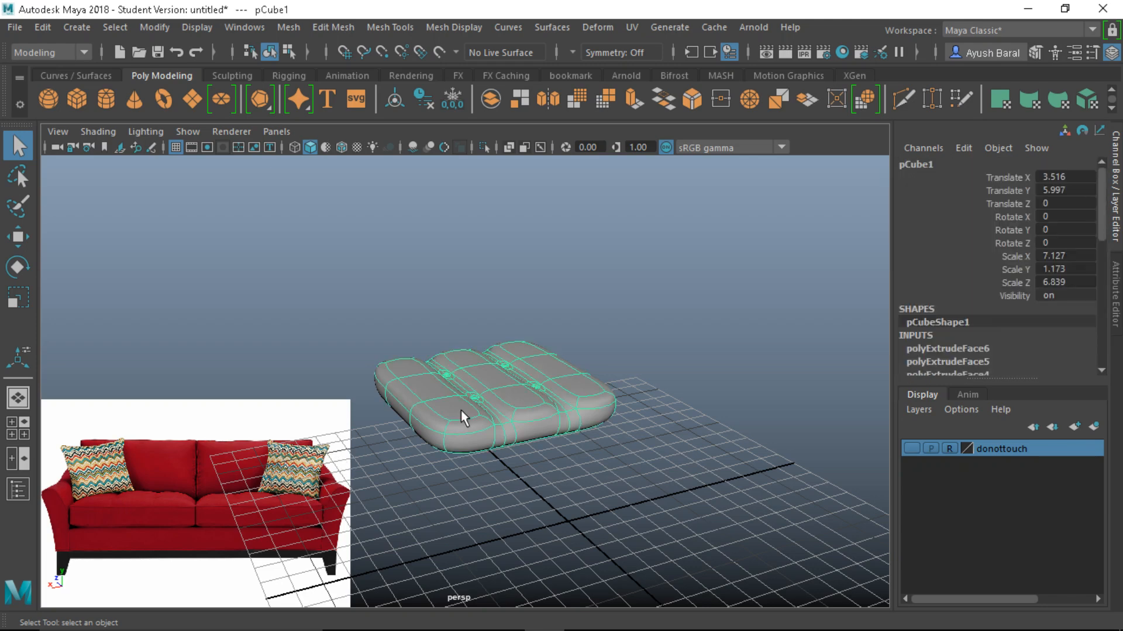
key("1")
scroll(463, 409, "up", 2)
left_click_drag(465, 407, 465, 382, "alt")
scroll(417, 421, "up", 6)
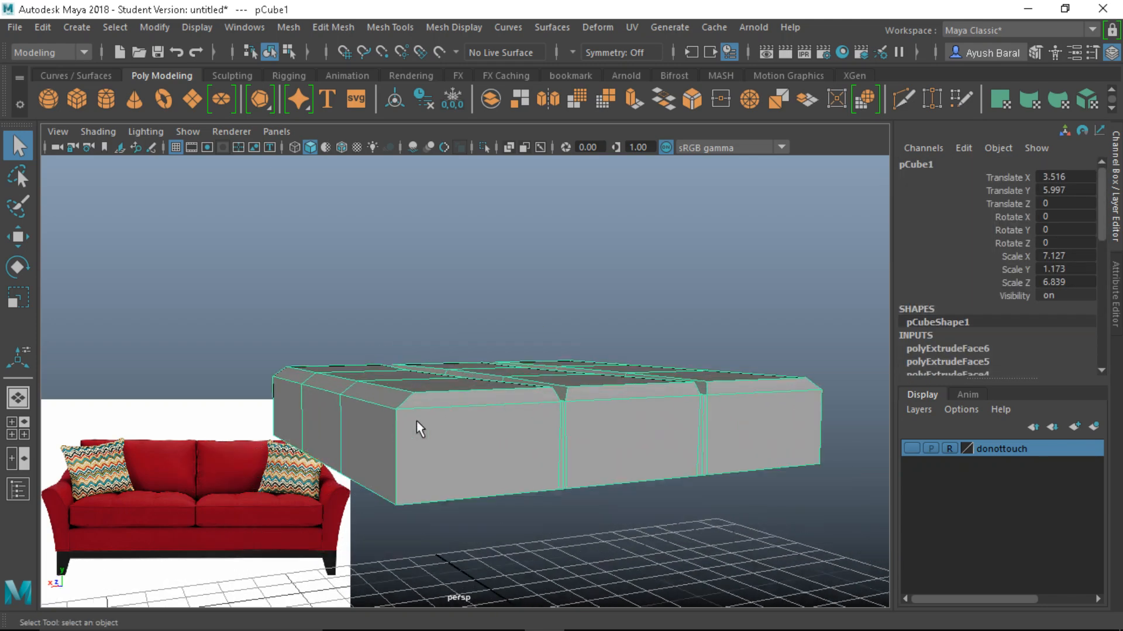
With Multi-Cut, insert edge loops just below the top edge and above the bottom edge
left_click(903, 101)
scroll(353, 471, "up", 5)
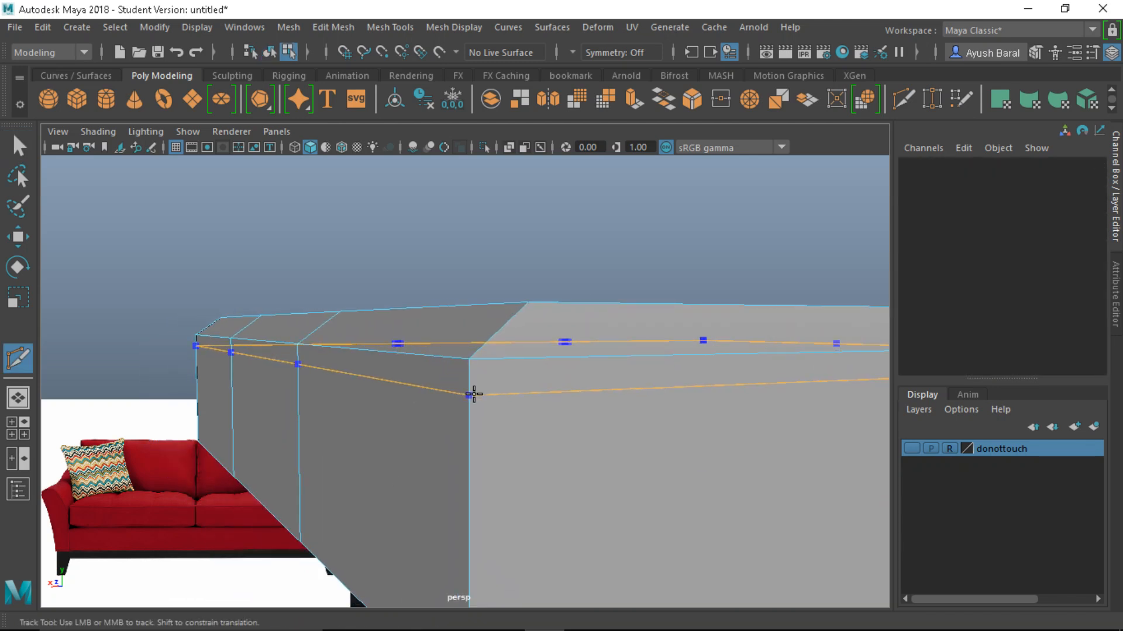
left_click(470, 373, "ctrl")
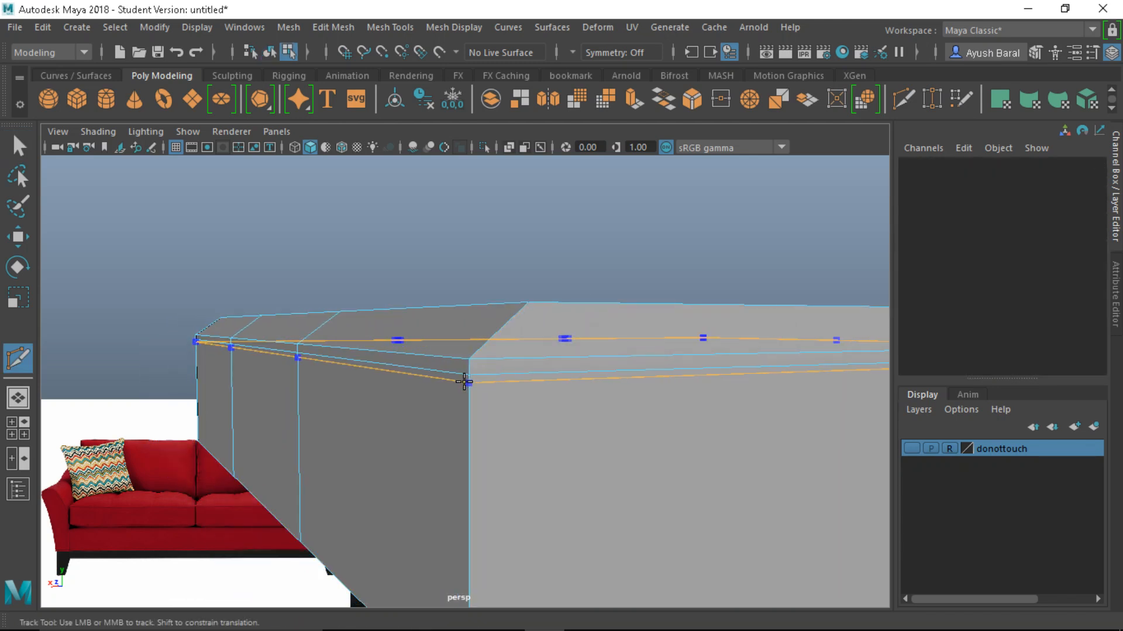
left_click(466, 383)
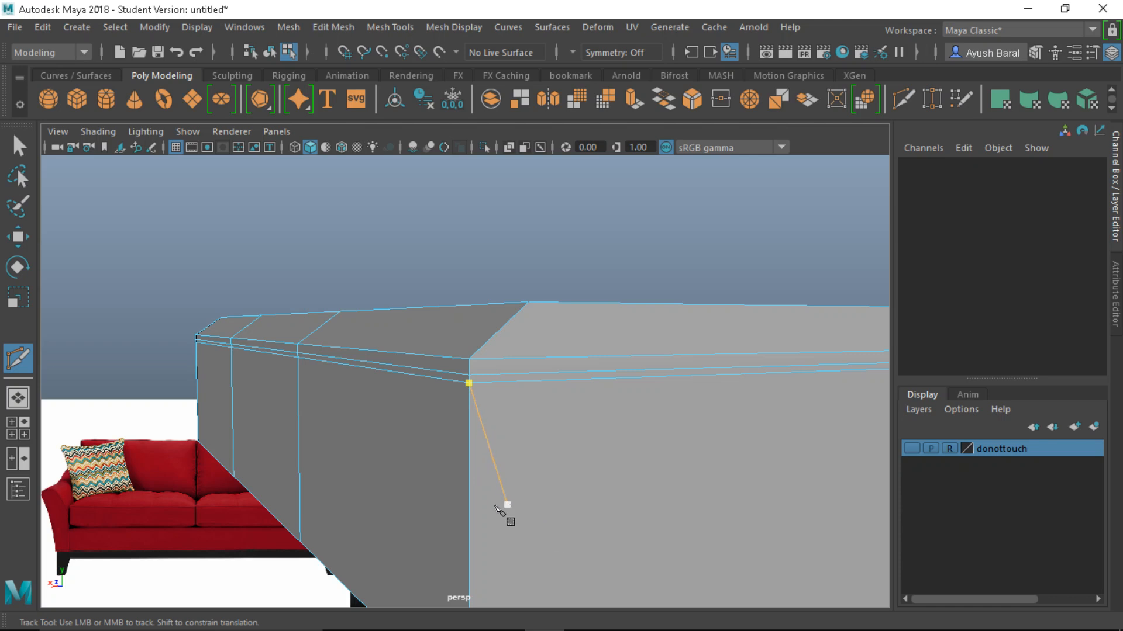
scroll(602, 426, "down", 5)
middle_click_drag(602, 426, 585, 426, "alt")
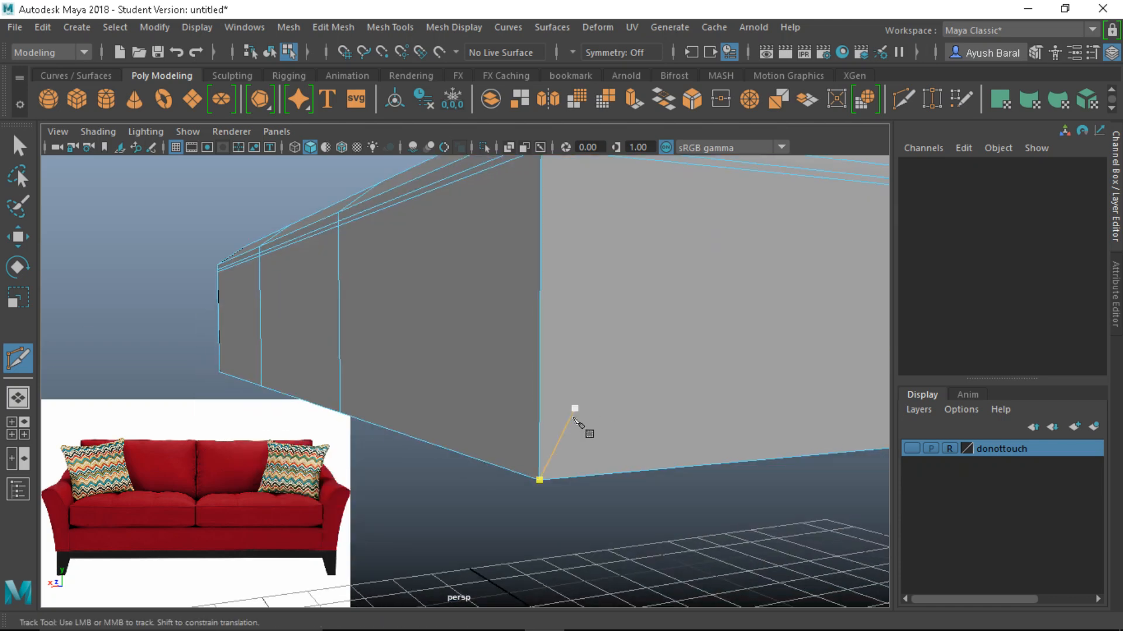
left_click(540, 453, "ctrl")
Orbit above the cushion and switch to Face selection mode
scroll(656, 480, "down", 5)
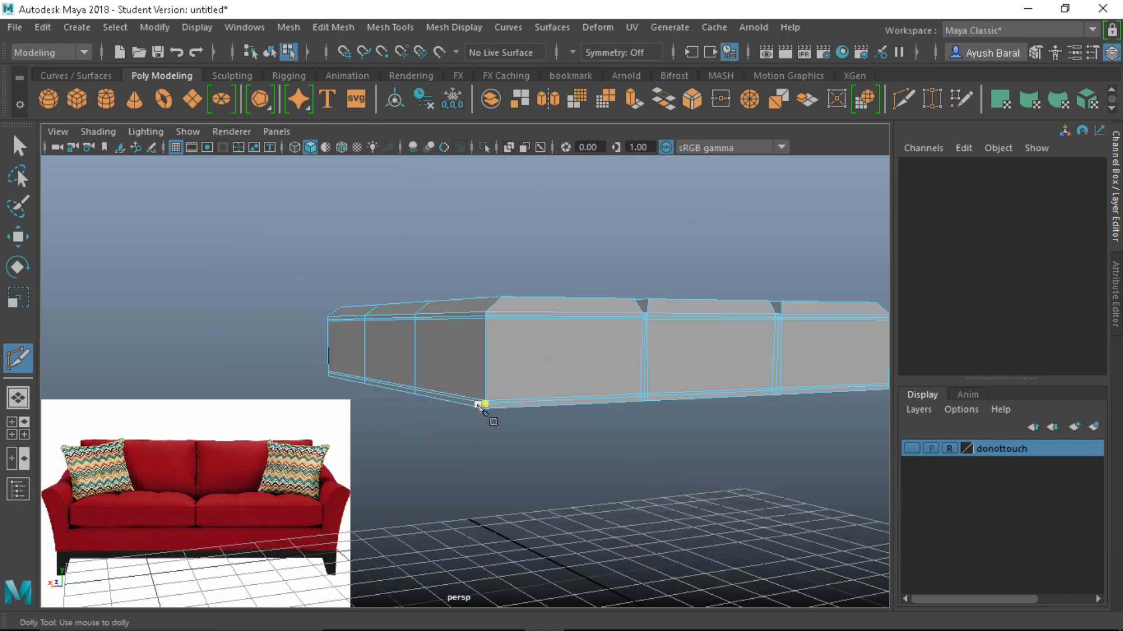
left_click_drag(484, 410, 466, 405, "alt")
right_click_drag(461, 280, 451, 177)
key("q")
scroll(452, 391, "up", 2)
scroll(453, 393, "up", 2)
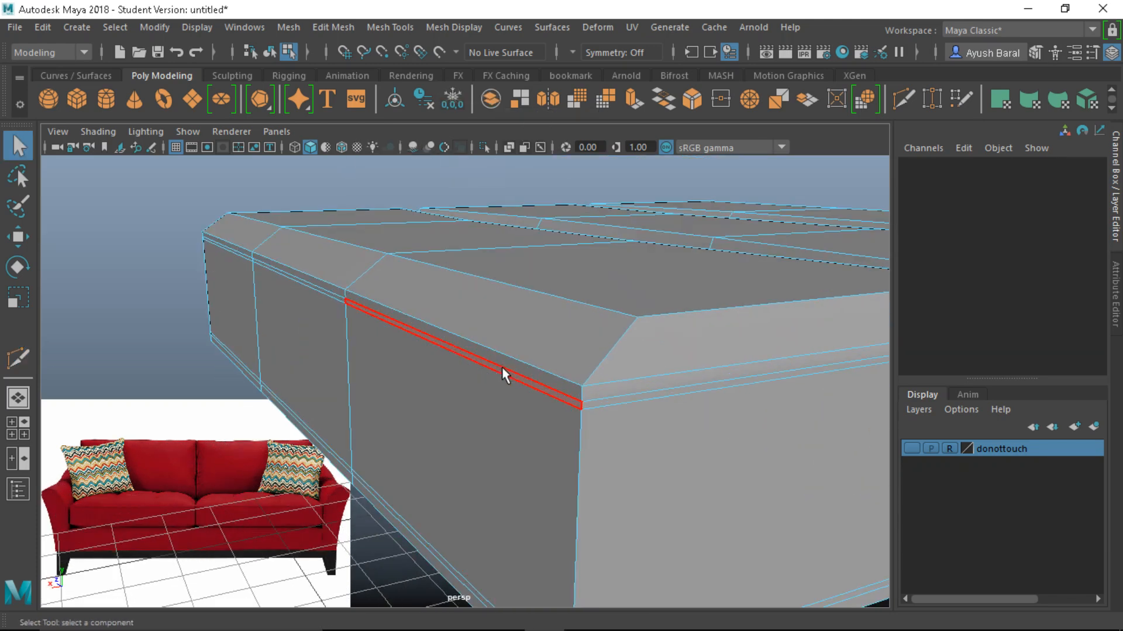
Select the thin side strip loop and lower strips, then extrude them inward at Thickness -0.02
left_click(501, 368)
double_click(596, 405)
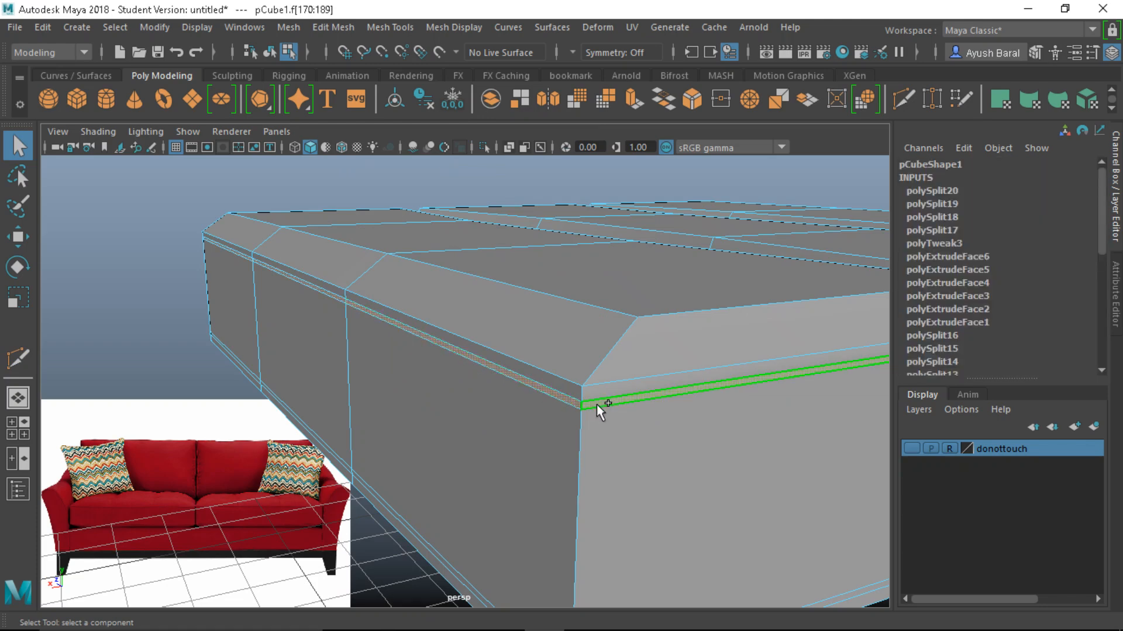
middle_click_drag(566, 475, 565, 360, "alt")
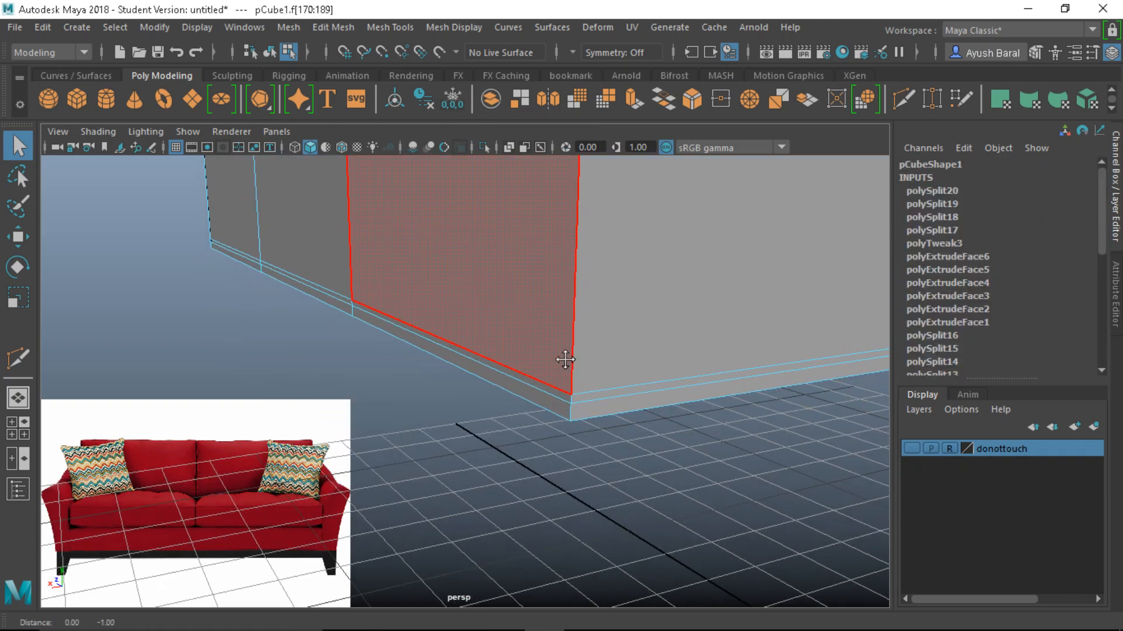
left_click(564, 396, "shift")
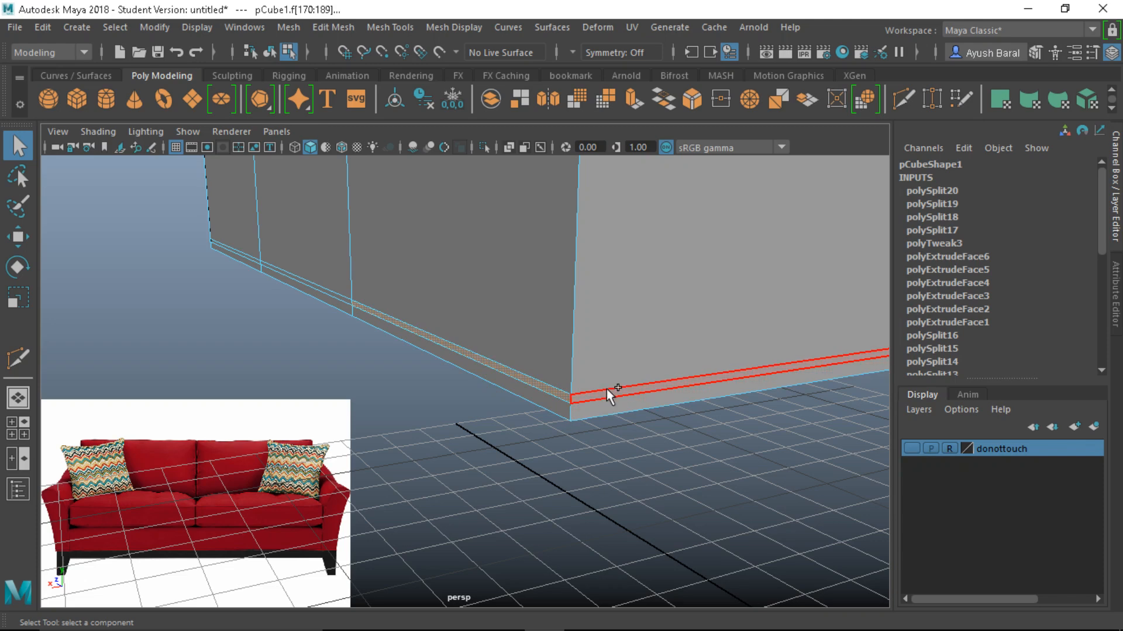
left_click(605, 388, "shift")
right_click_drag(626, 278, 656, 397, "alt")
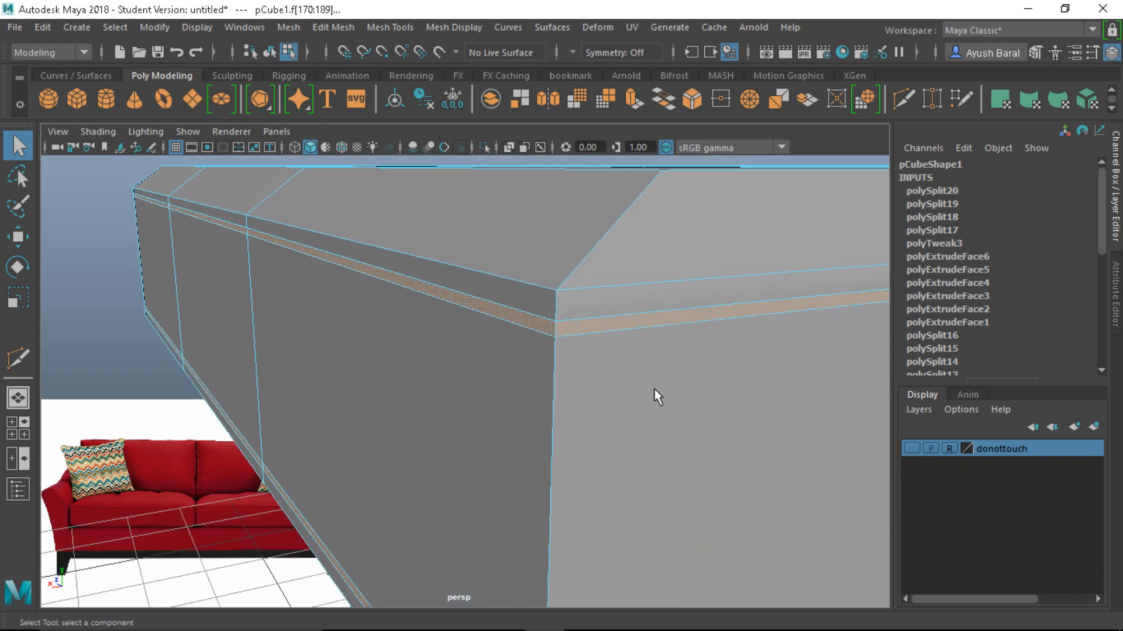
key("ctrl+e")
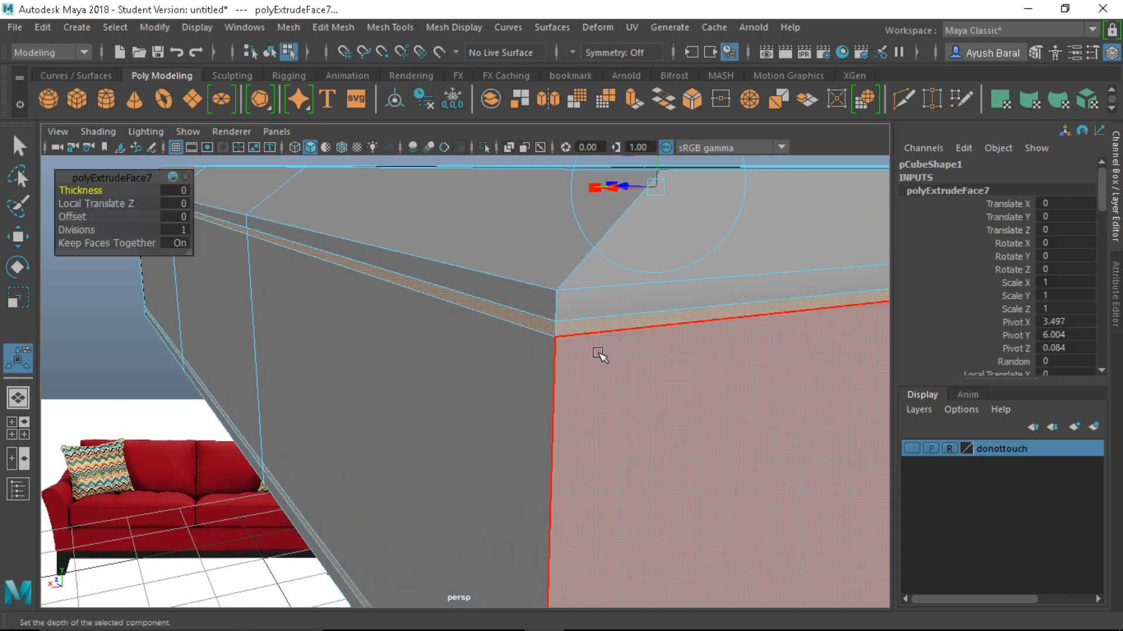
middle_click_drag(597, 367, 454, 393, "alt")
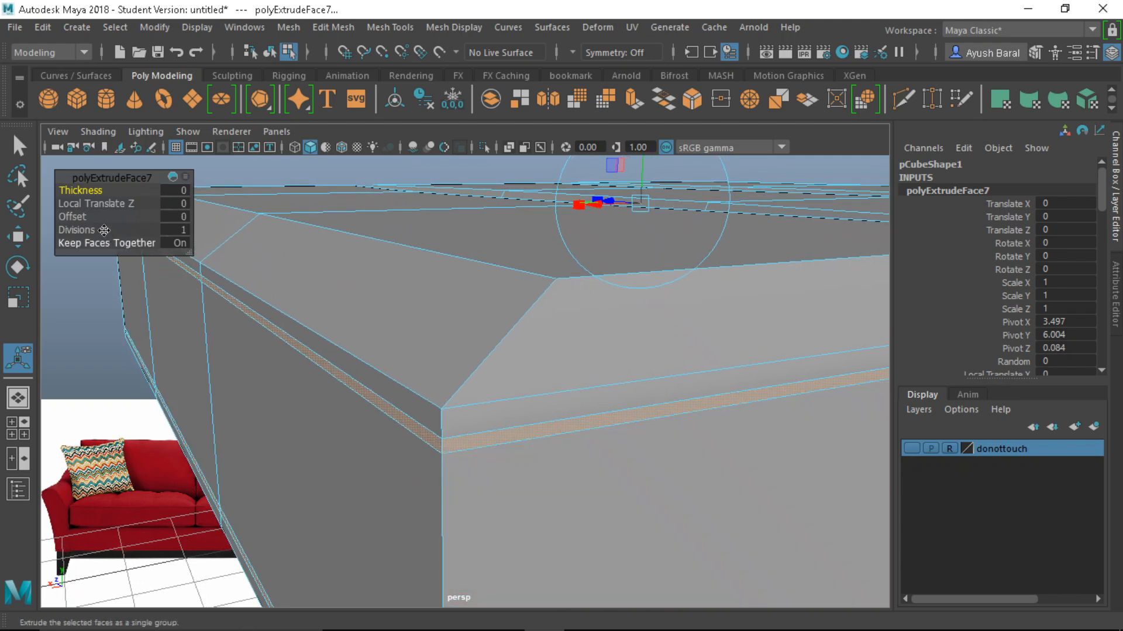
left_click_drag(94, 191, 93, 190)
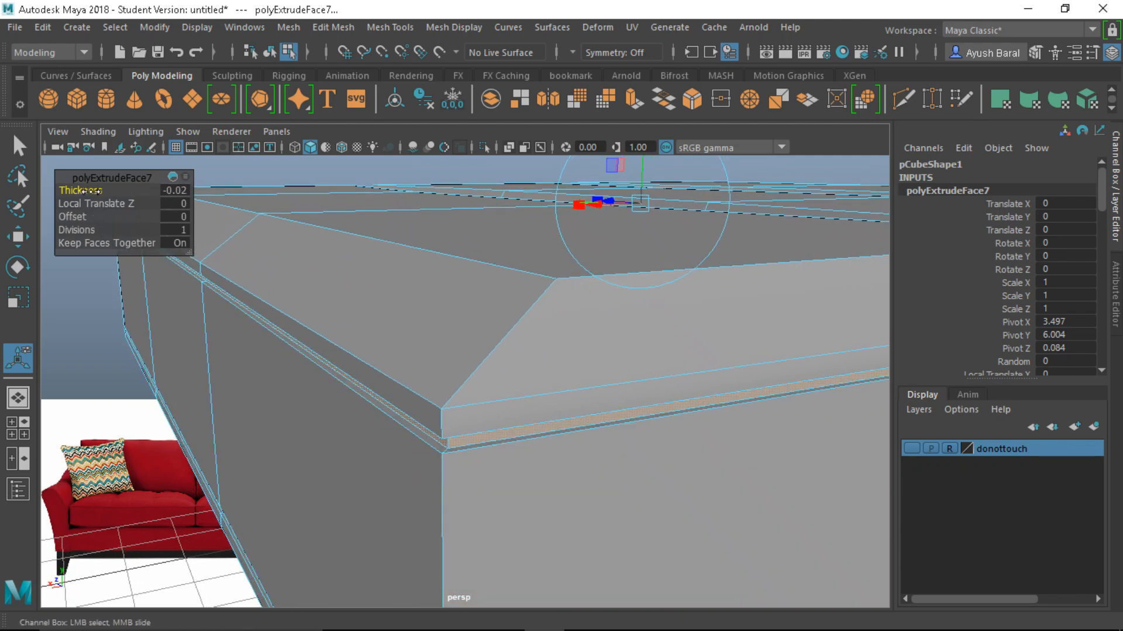
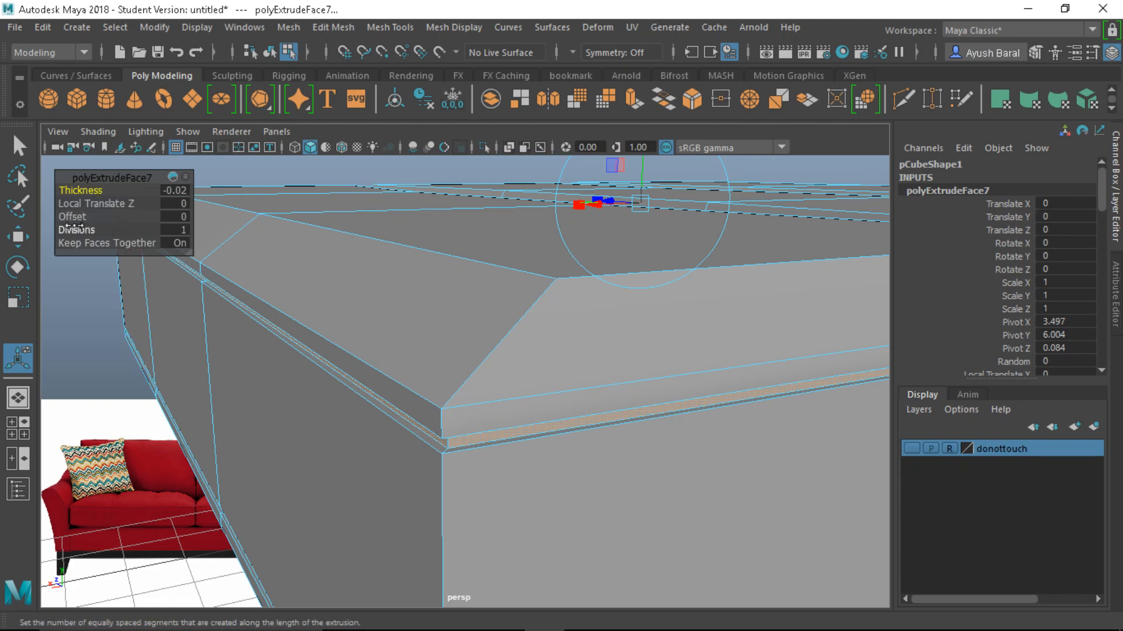
Reset the band extrusion's offset to 0, then extrude the band again outward by Local Translate Z 0.06
left_click_drag(70, 217, 71, 217)
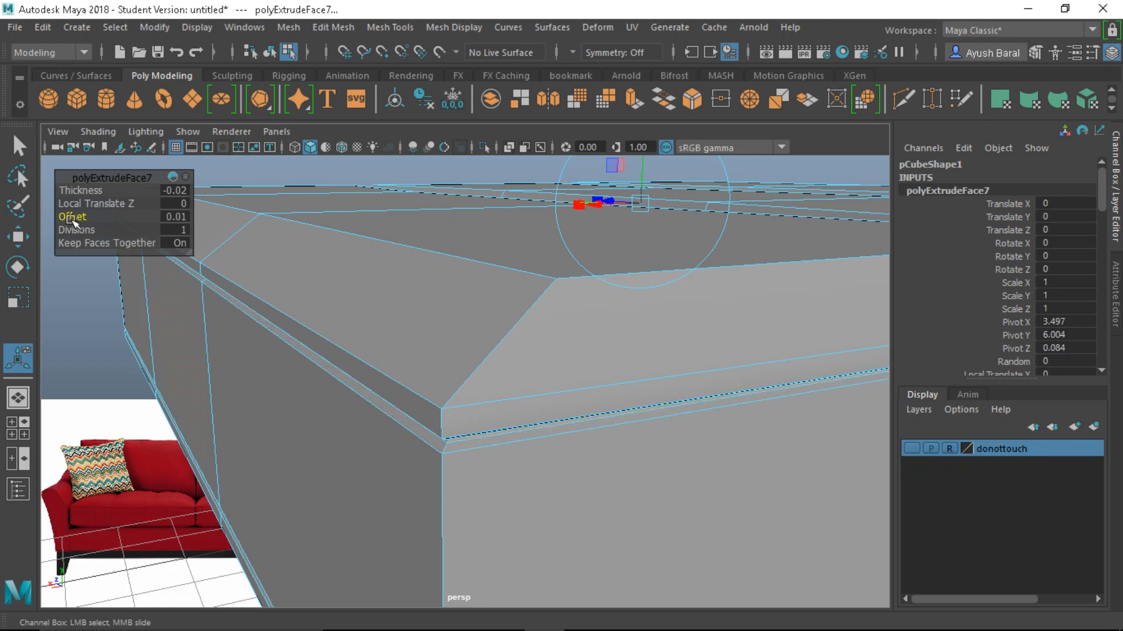
left_click_drag(260, 389, 268, 378, "alt")
key("ctrl+z")
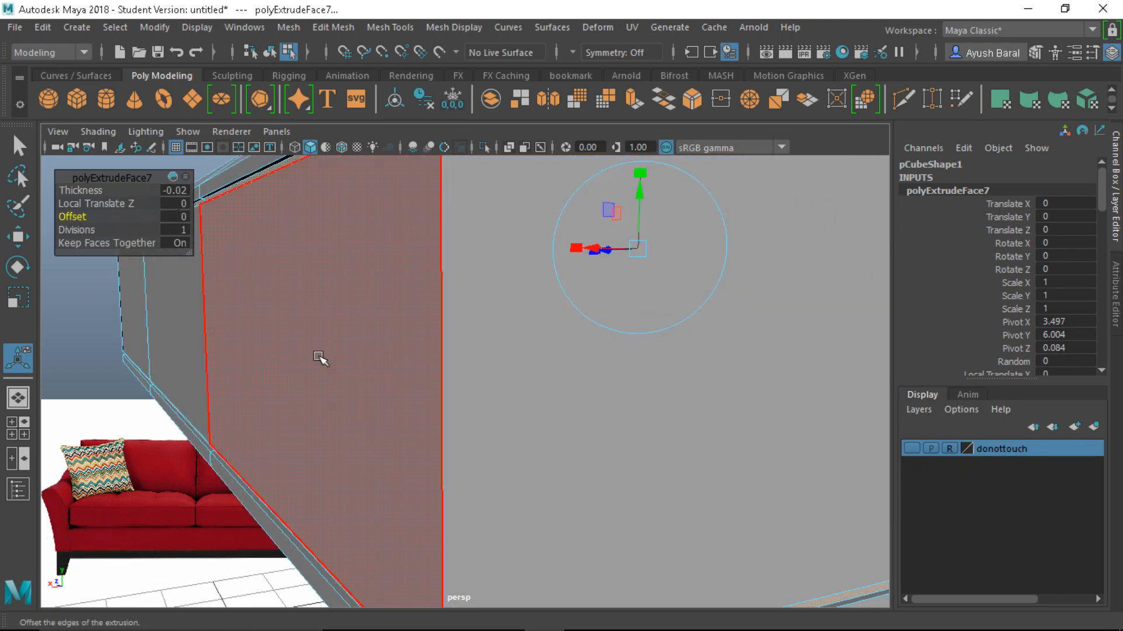
scroll(321, 354, "down", 3)
left_click_drag(321, 354, 302, 364, "alt")
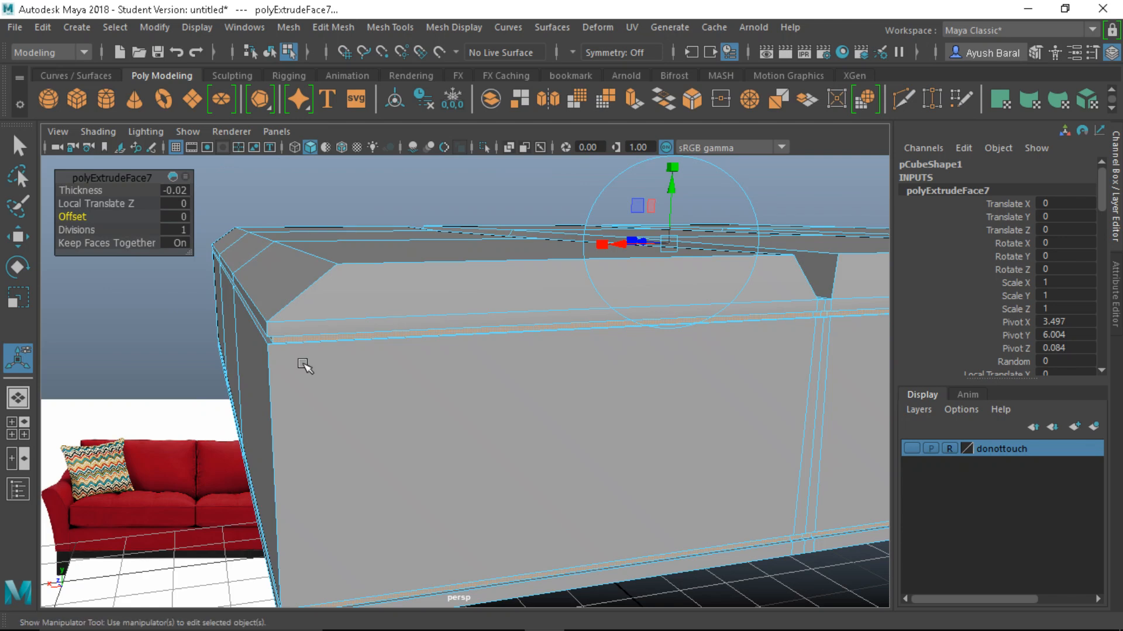
key("ctrl+e")
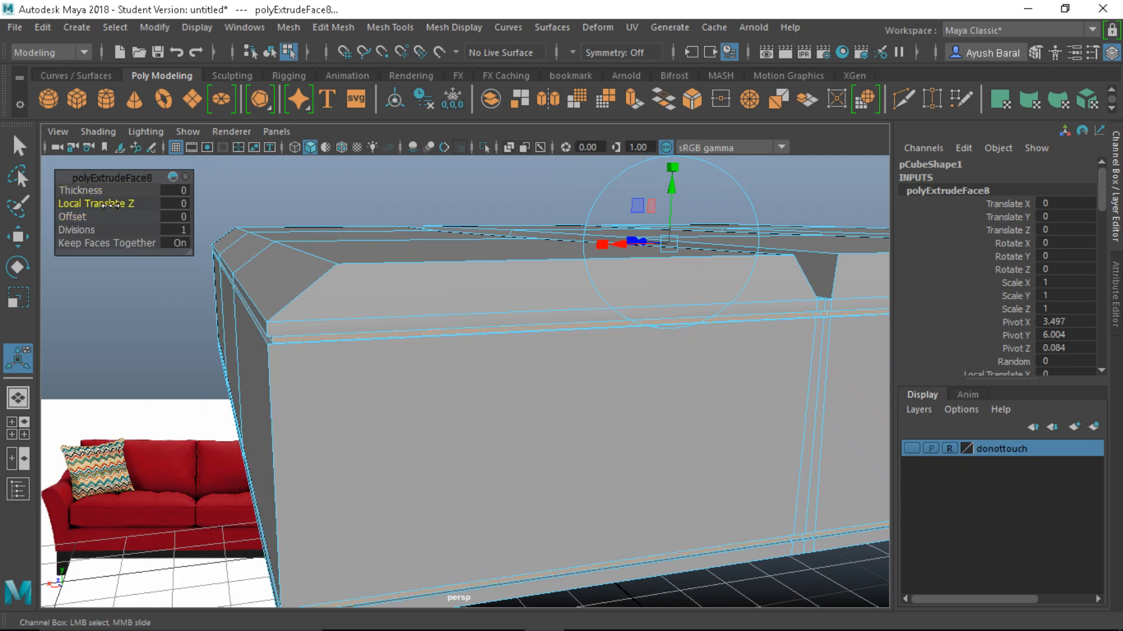
left_click_drag(110, 205, 114, 204)
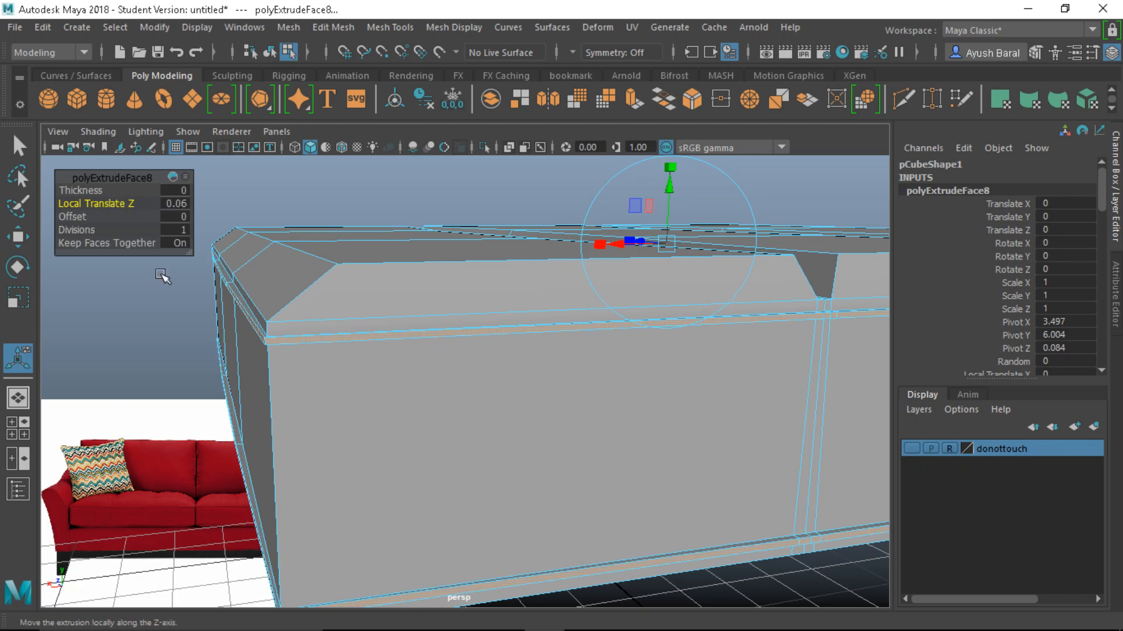
Preview the cushion smoothed, finish the extrude, and deselect it in Object Mode
key("3")
key("q")
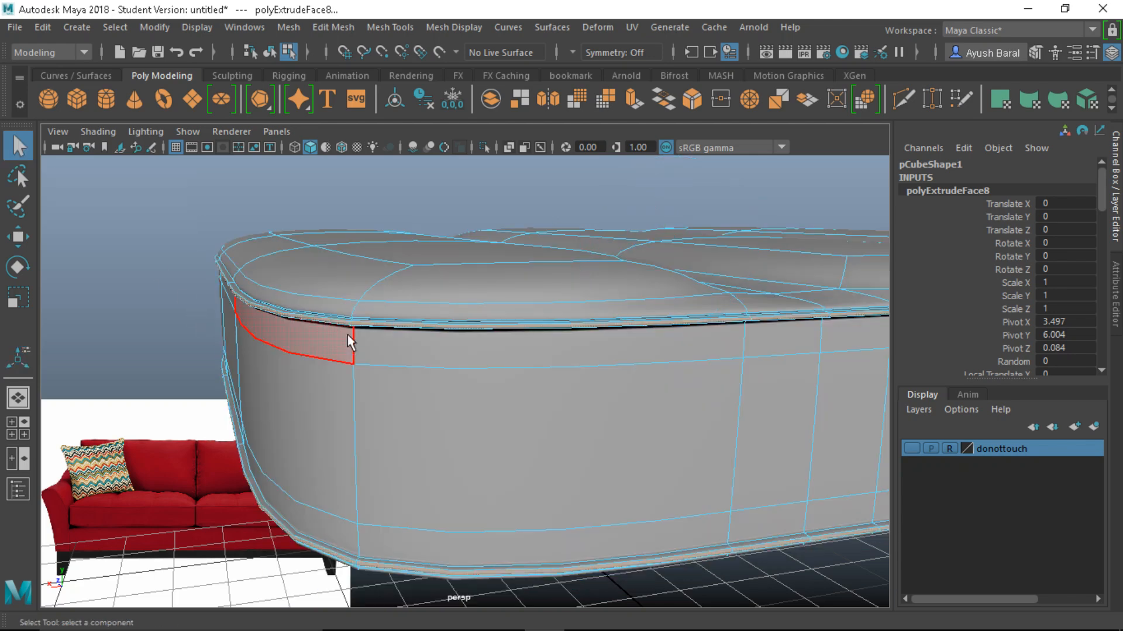
right_click_drag(350, 175, 412, 120)
left_click(183, 172)
Orbit and zoom around the smoothed cushion to inspect its front, sides and low angles
scroll(183, 172, "down", 5)
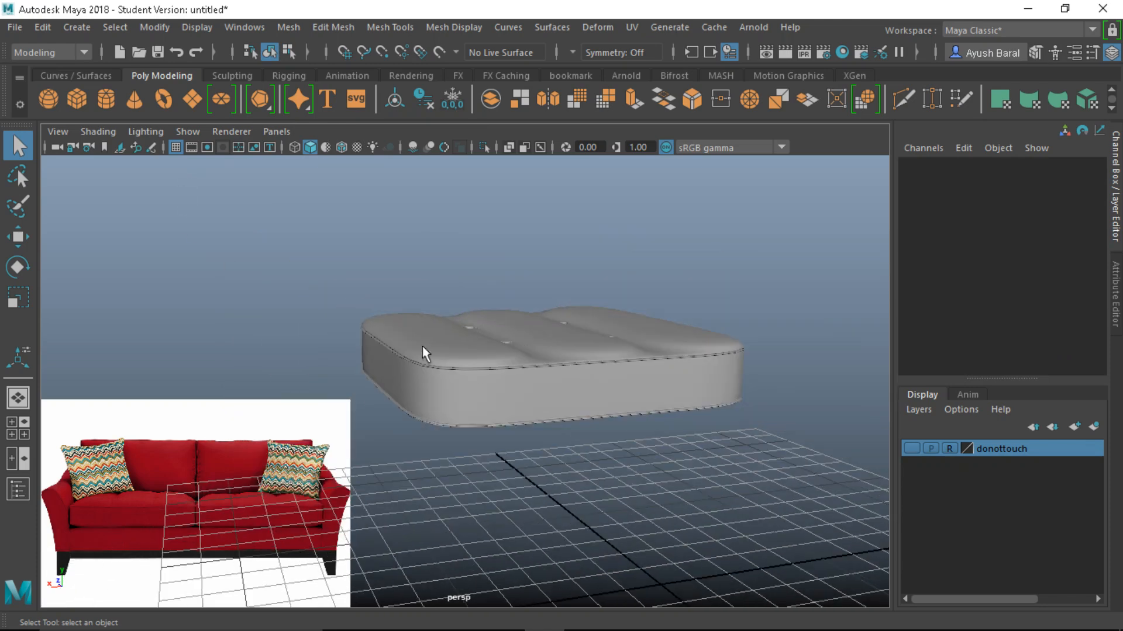
left_click_drag(422, 346, 406, 356, "alt")
right_click_drag(406, 356, 534, 374, "alt")
left_click_drag(335, 314, 288, 315, "alt")
right_click_drag(287, 314, 476, 386, "alt")
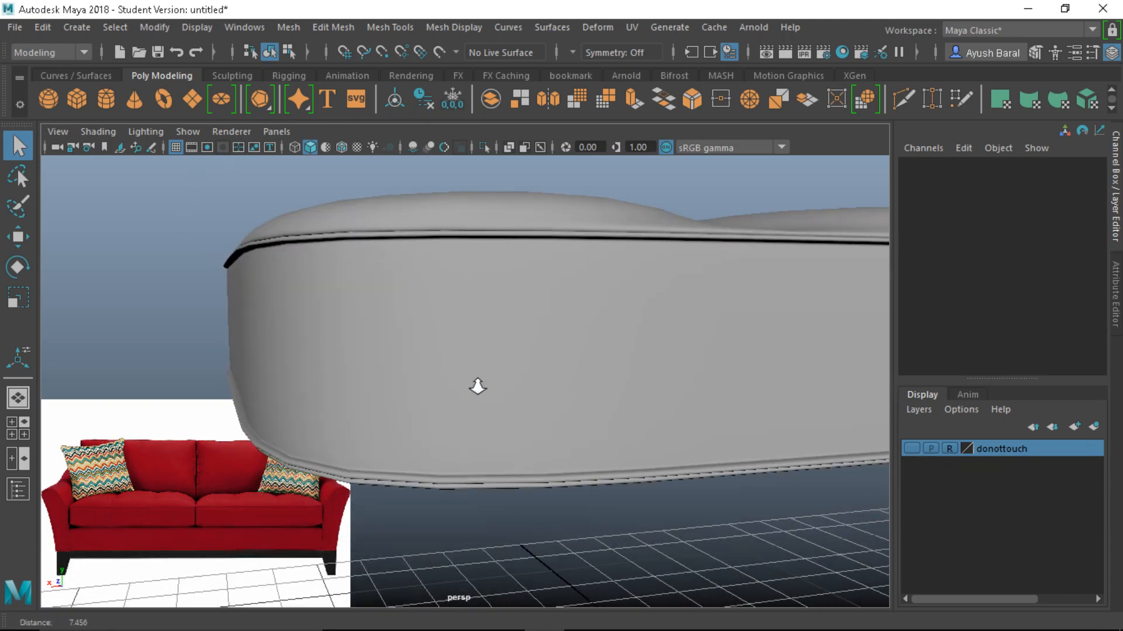
left_click_drag(485, 391, 477, 391, "alt")
right_click_drag(477, 397, 295, 353, "alt")
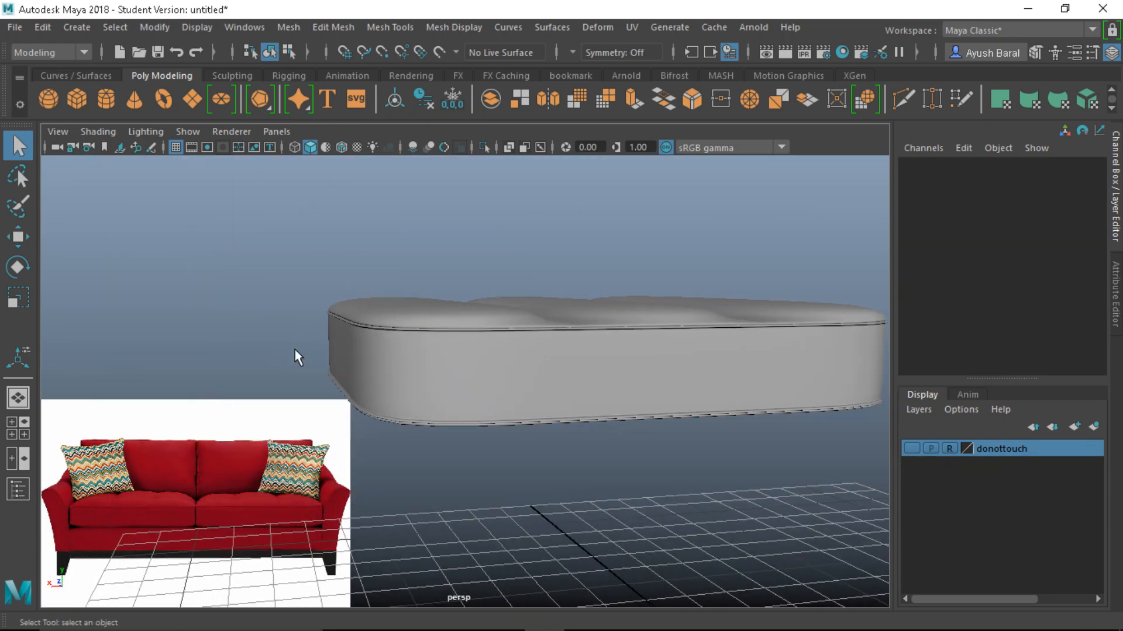
left_click_drag(296, 353, 467, 395, "alt")
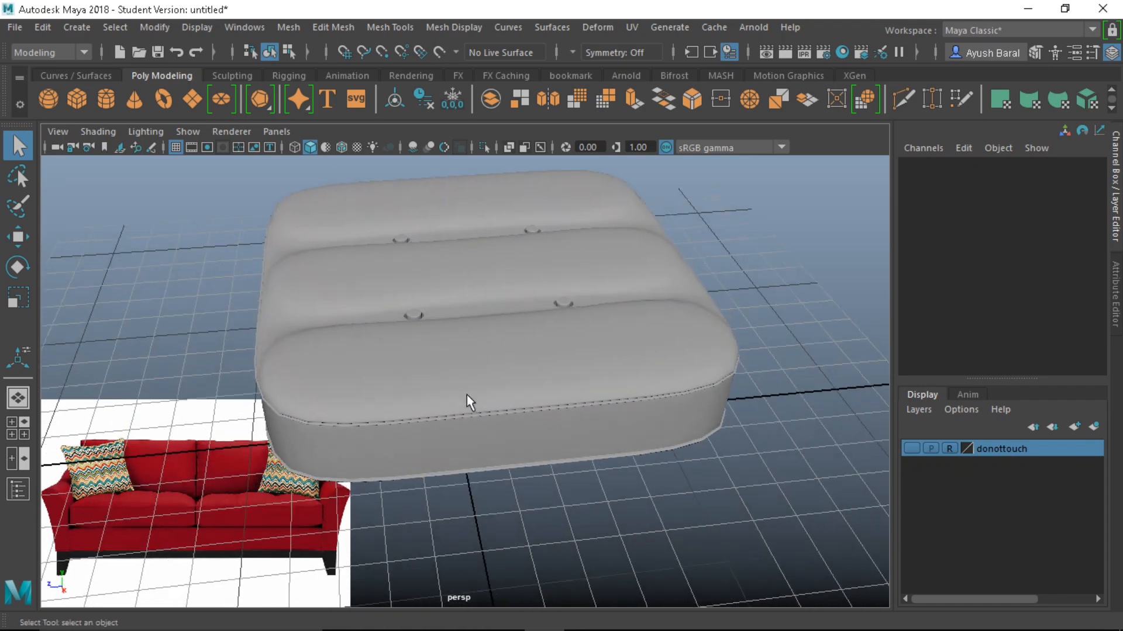
scroll(466, 395, "down", 5)
left_click_drag(471, 451, 271, 426, "alt")
scroll(406, 440, "up", 3)
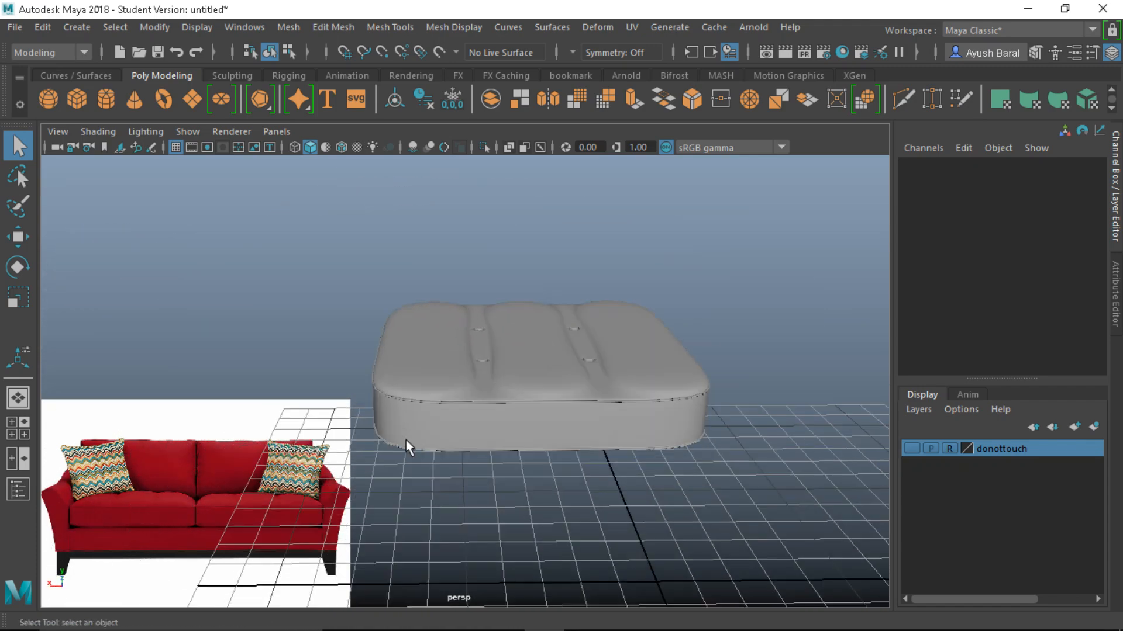
mouse_move(502, 353)
left_mouse_down("alt")
mouse_move(506, 466)
mouse_move(504, 371)
left_mouse_up("alt")
Select pCube1 and show its unsmoothed low-poly cage, inspecting it from underneath and above
left_click(549, 429)
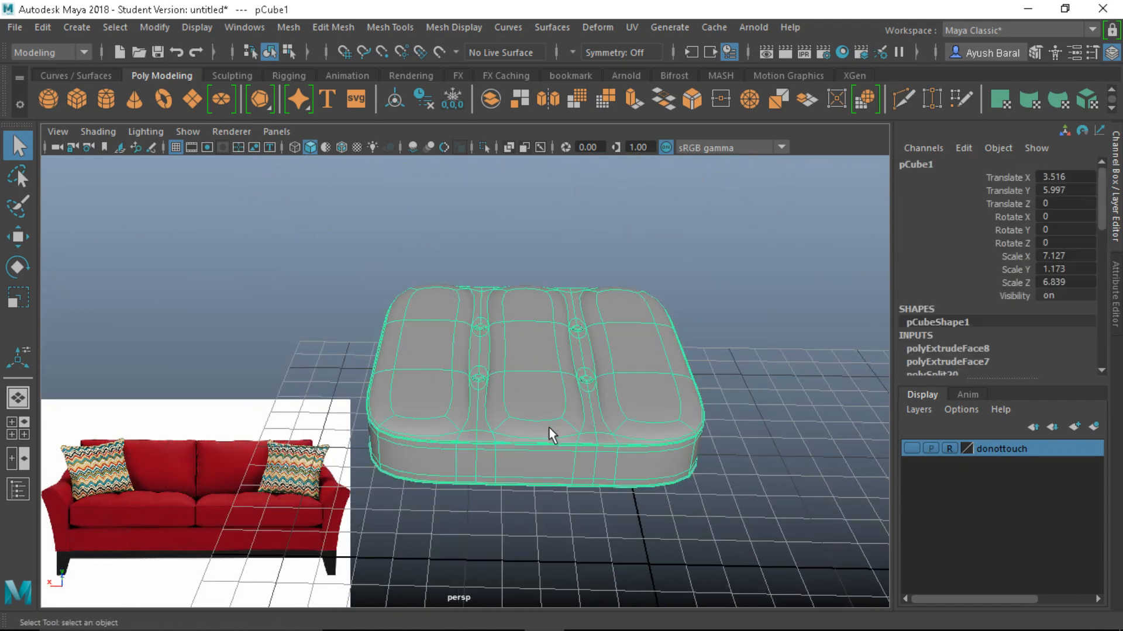
key("1")
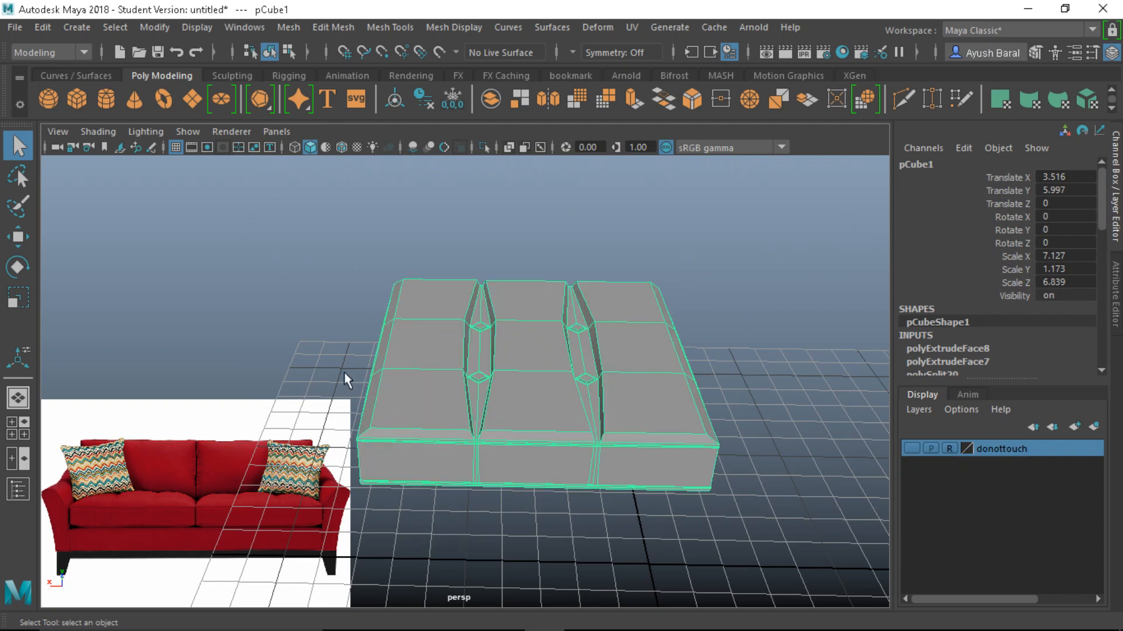
left_click_drag(544, 434, 494, 426, "alt")
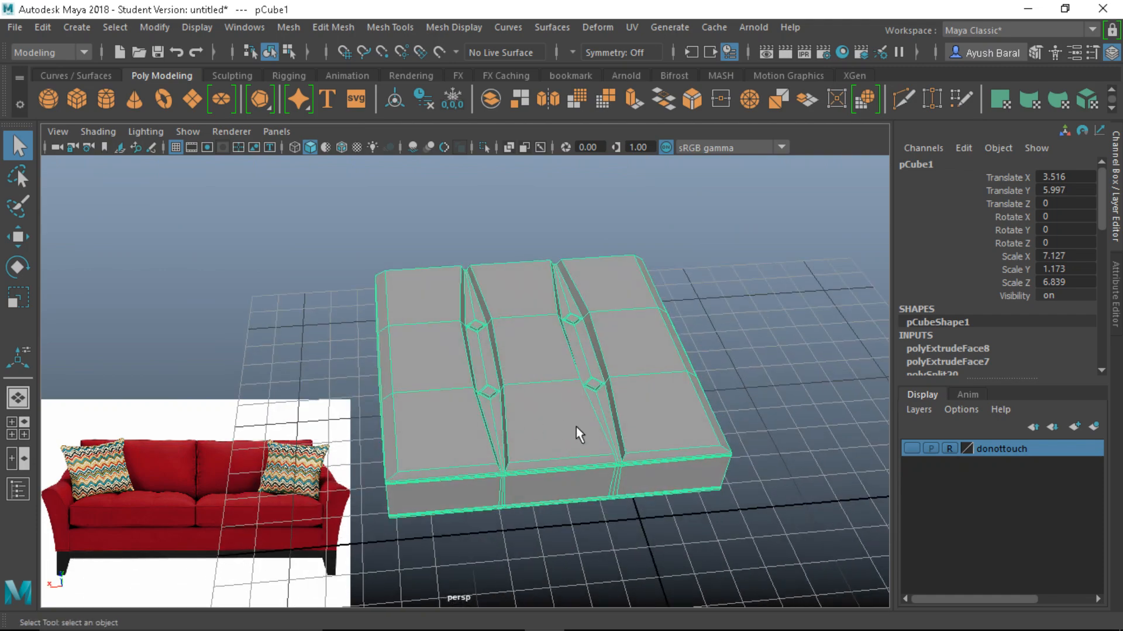
mouse_move(576, 428)
left_mouse_down("alt")
mouse_move(396, 331)
mouse_move(562, 418)
left_mouse_up("alt")
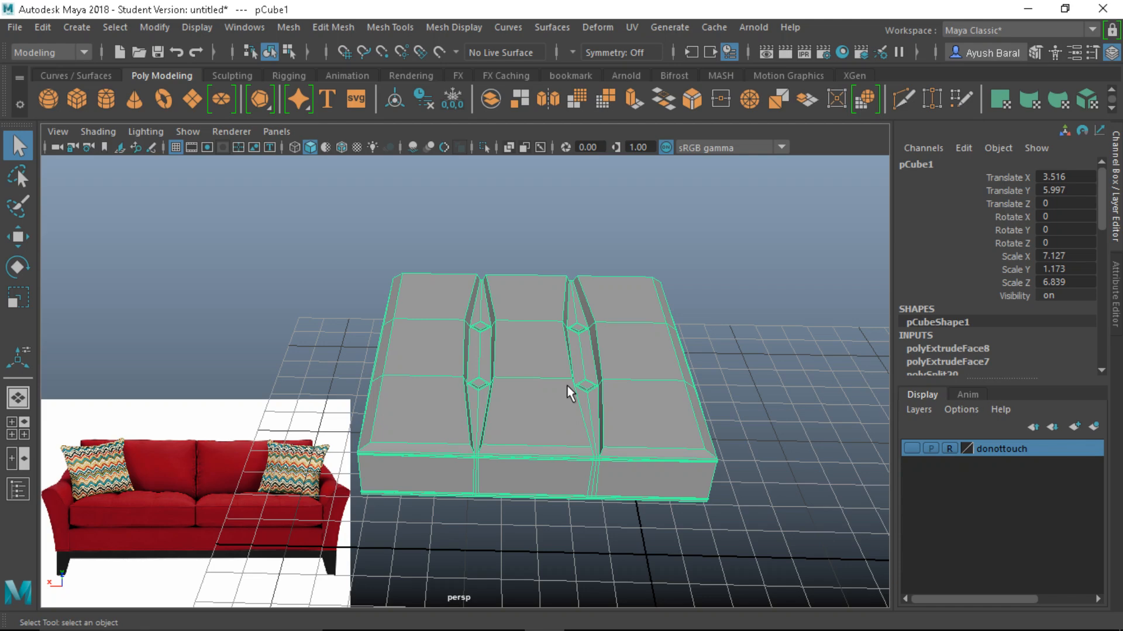
key("space")
key("space")
Make the donottouch layer visible and frame both the sofa base and cushion
left_click(912, 446)
left_click_drag(634, 409, 604, 378, "alt")
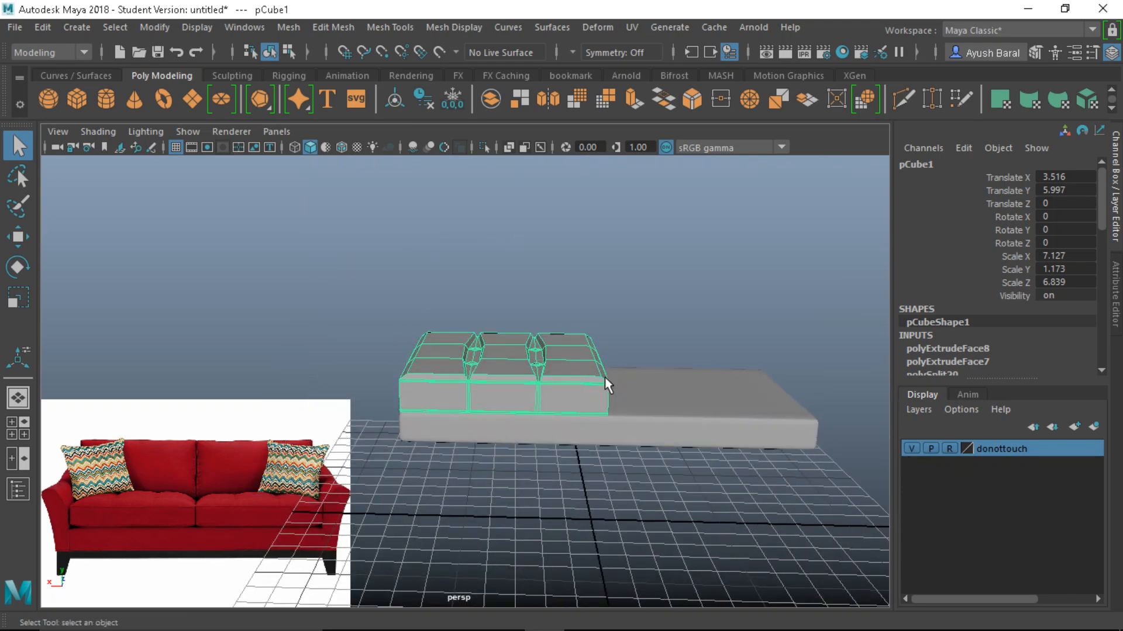
left_click_drag(571, 327, 649, 381, "alt")
middle_click_drag(649, 381, 672, 377, "alt")
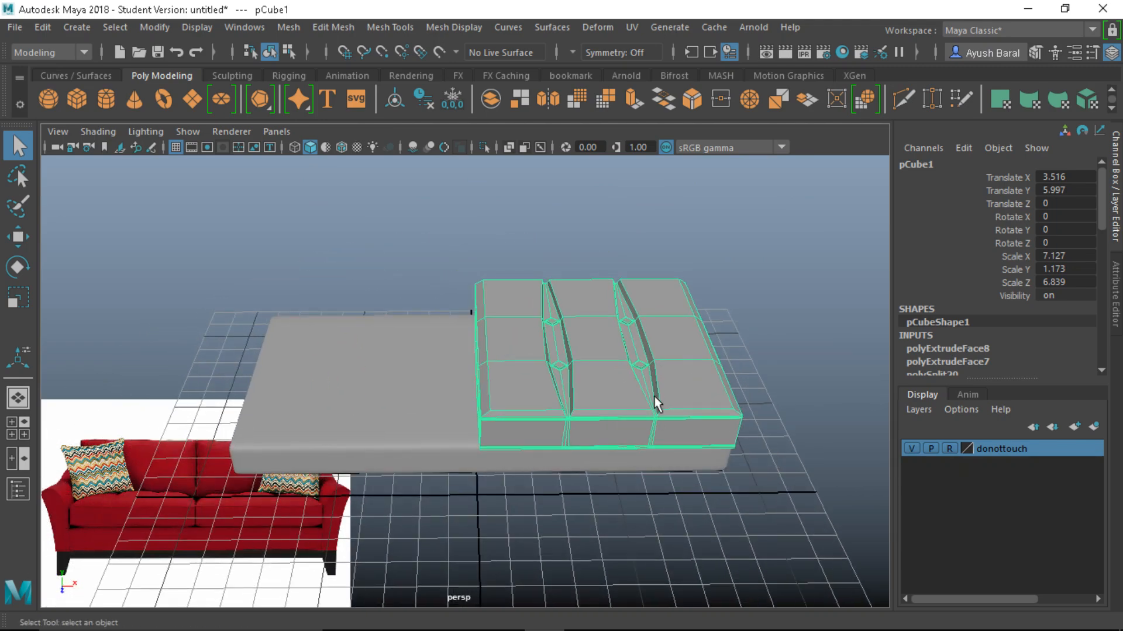
Reselect the cushion and clear its pCube1 name in the Channel Box for renaming
left_click(713, 312)
left_click(644, 351)
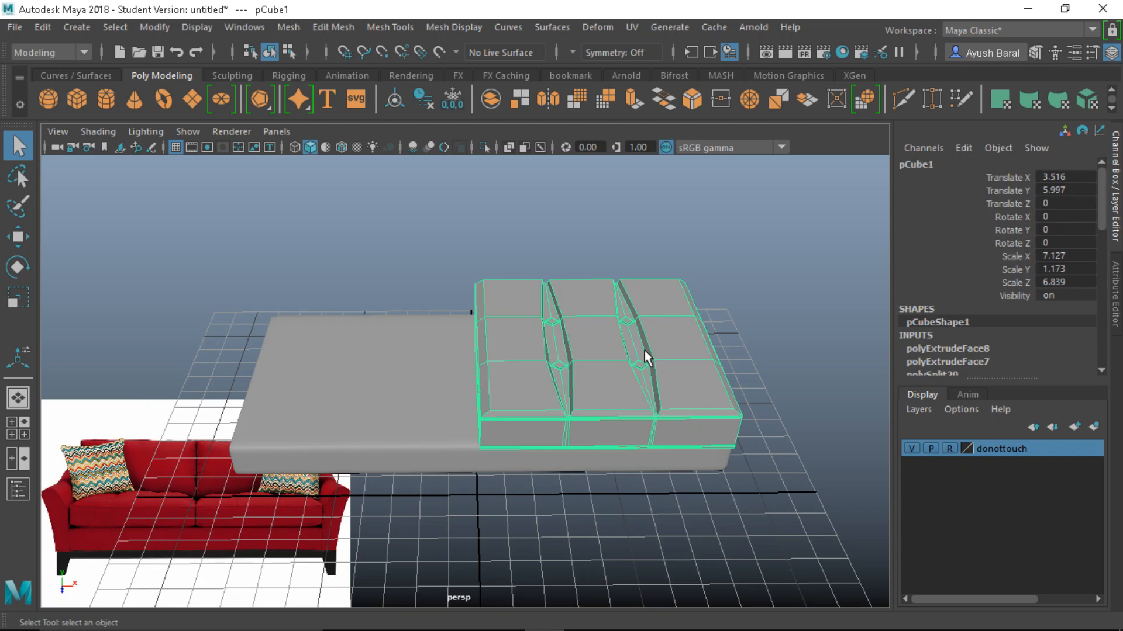
double_click(918, 164)
key("BackSpace")
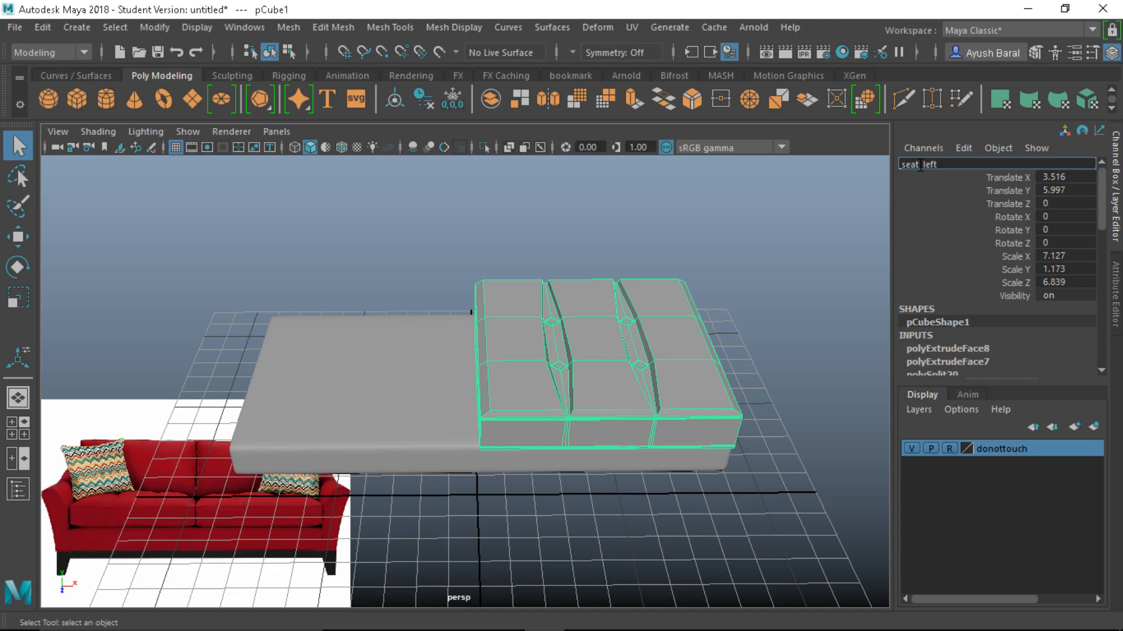
Rename the cushion from seat_left to sofa_seat_left
key("Return")
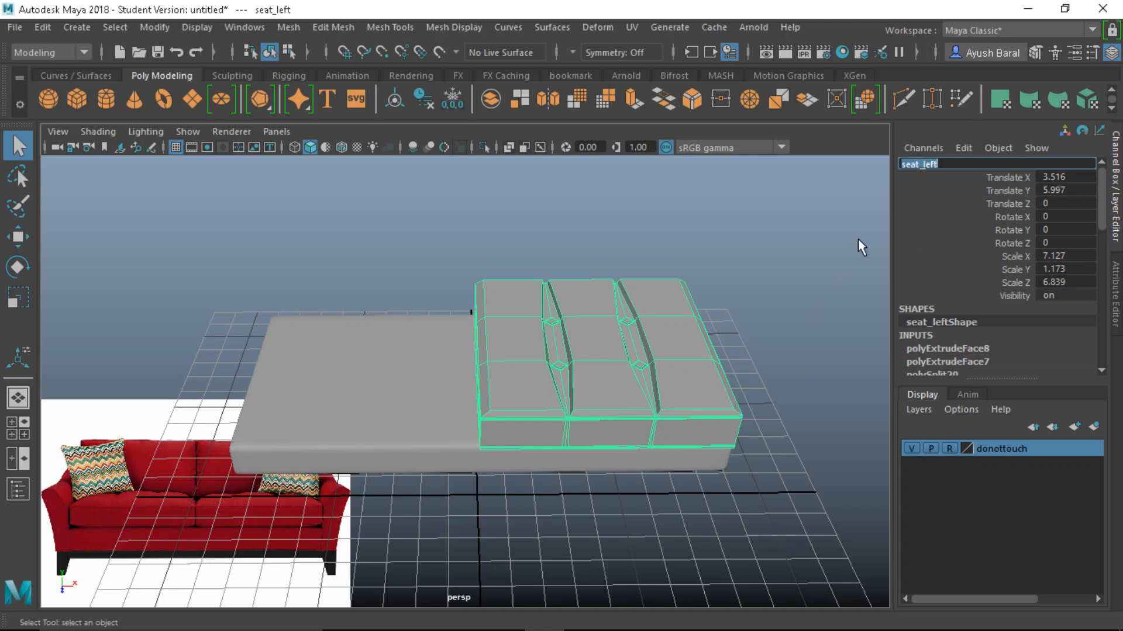
left_click(910, 165)
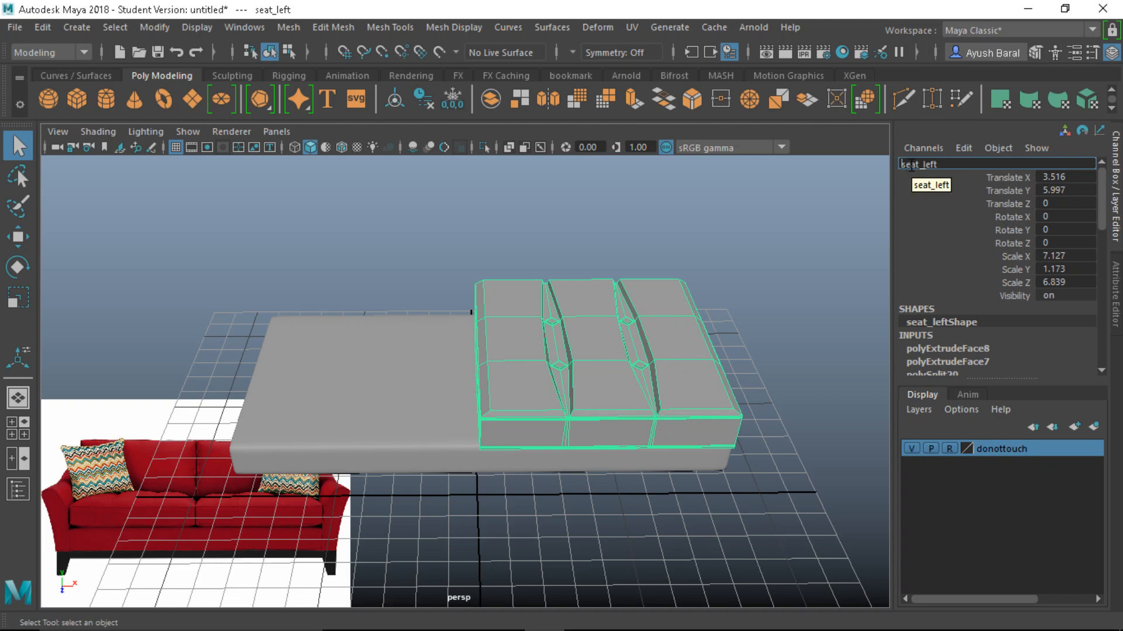
type("sofa_")
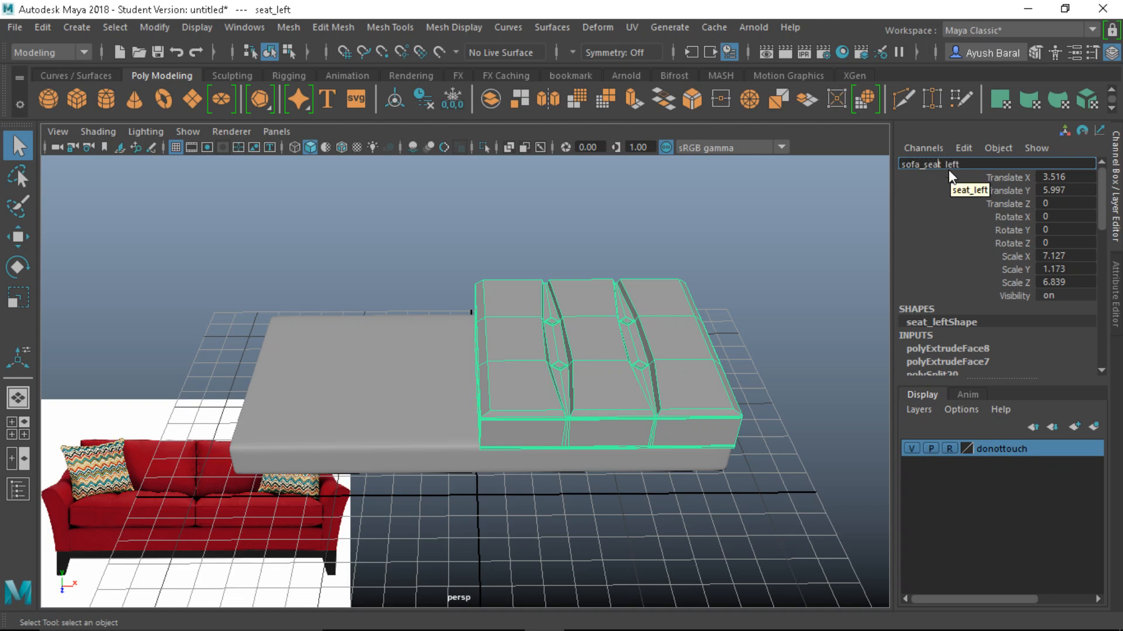
key("Return")
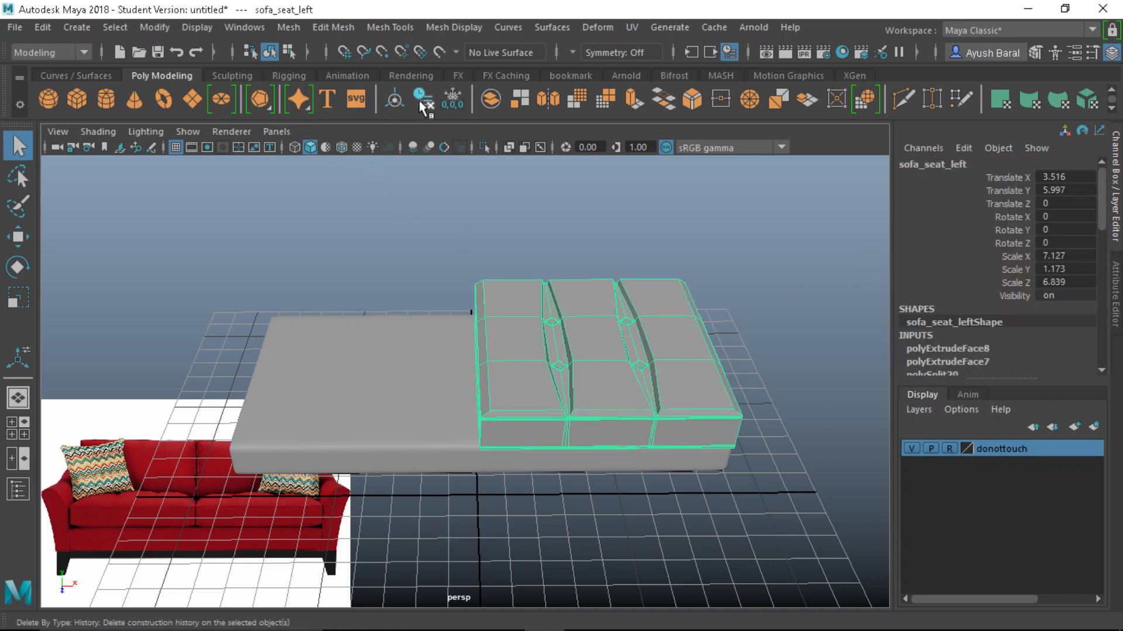
Freeze transformations on the cushion, then on the sofa_base slab
left_click(458, 102)
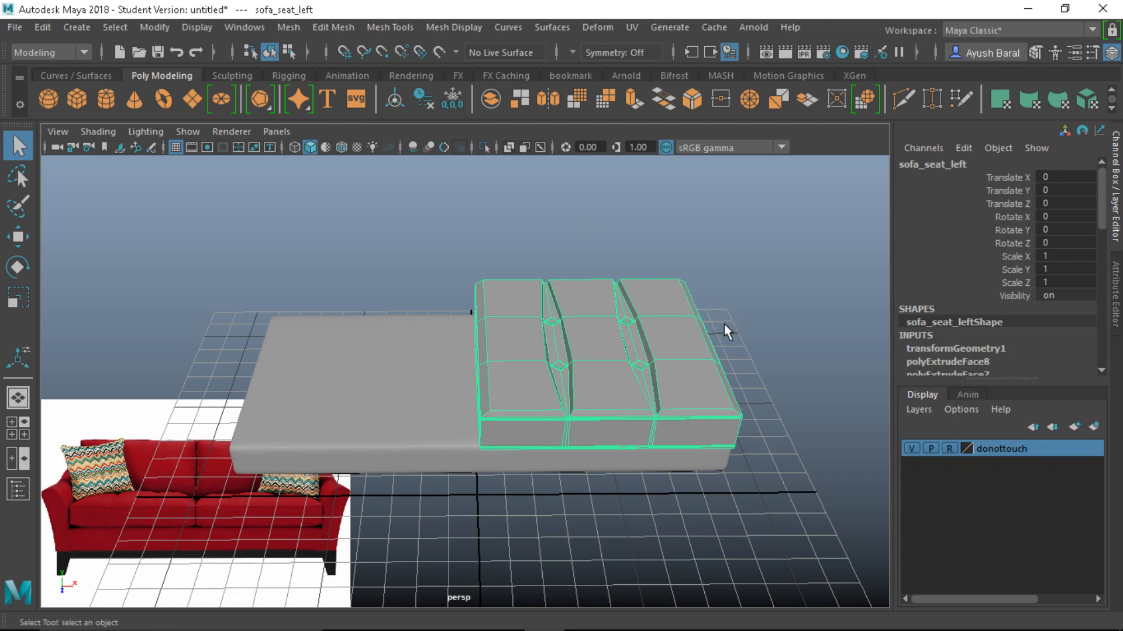
left_click(412, 402)
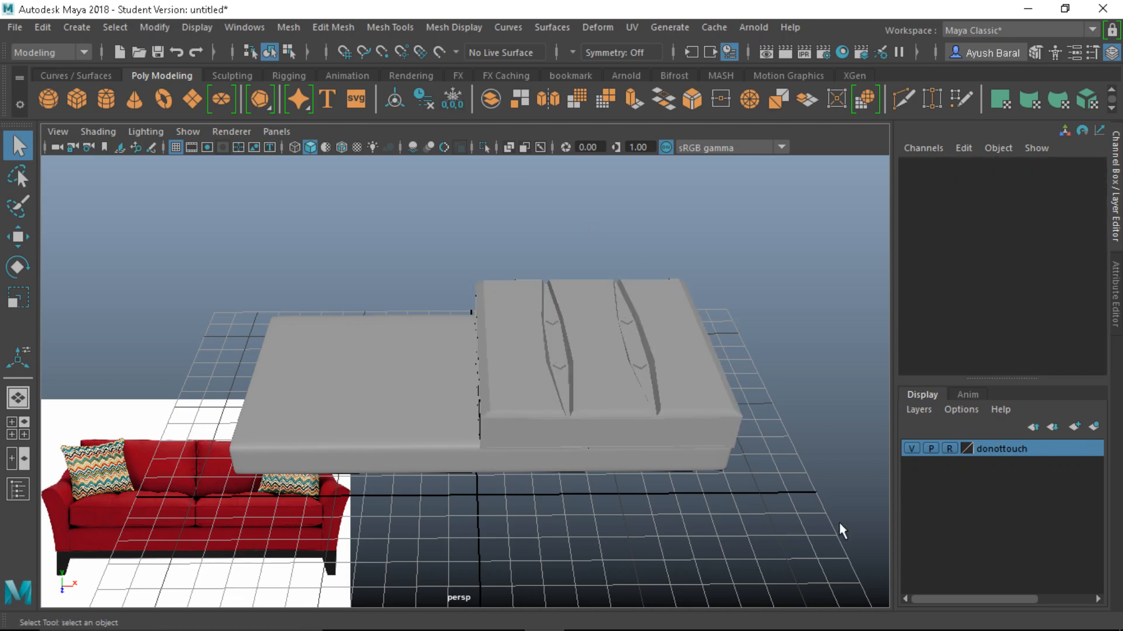
left_click(911, 448)
left_click(912, 449)
left_click(422, 408)
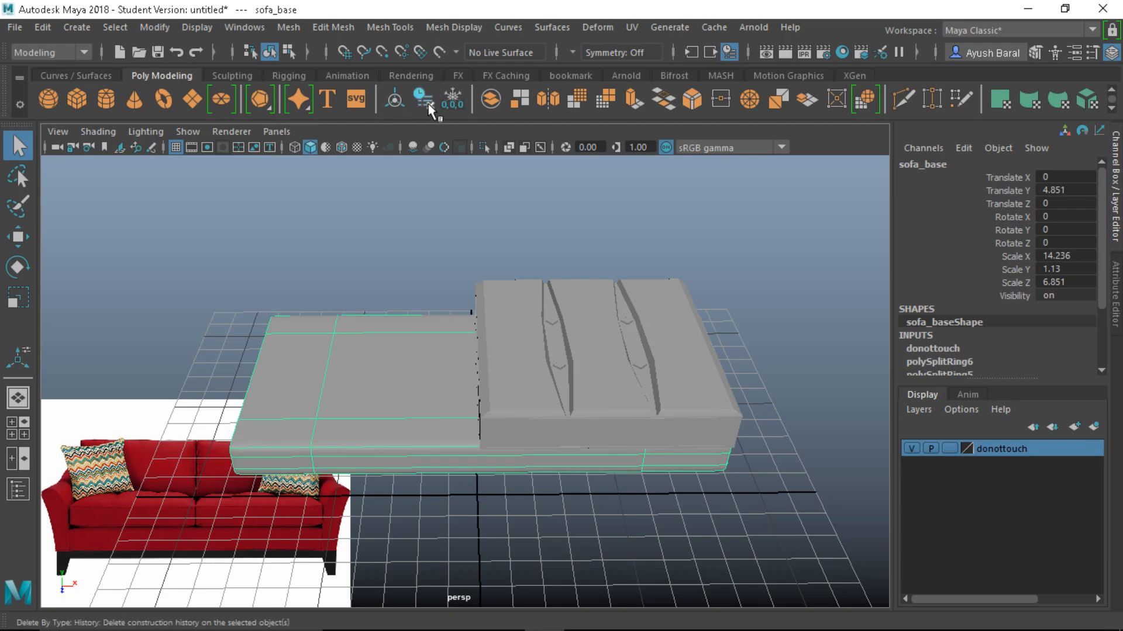
left_click(452, 101)
left_click_drag(391, 247, 402, 431, "alt")
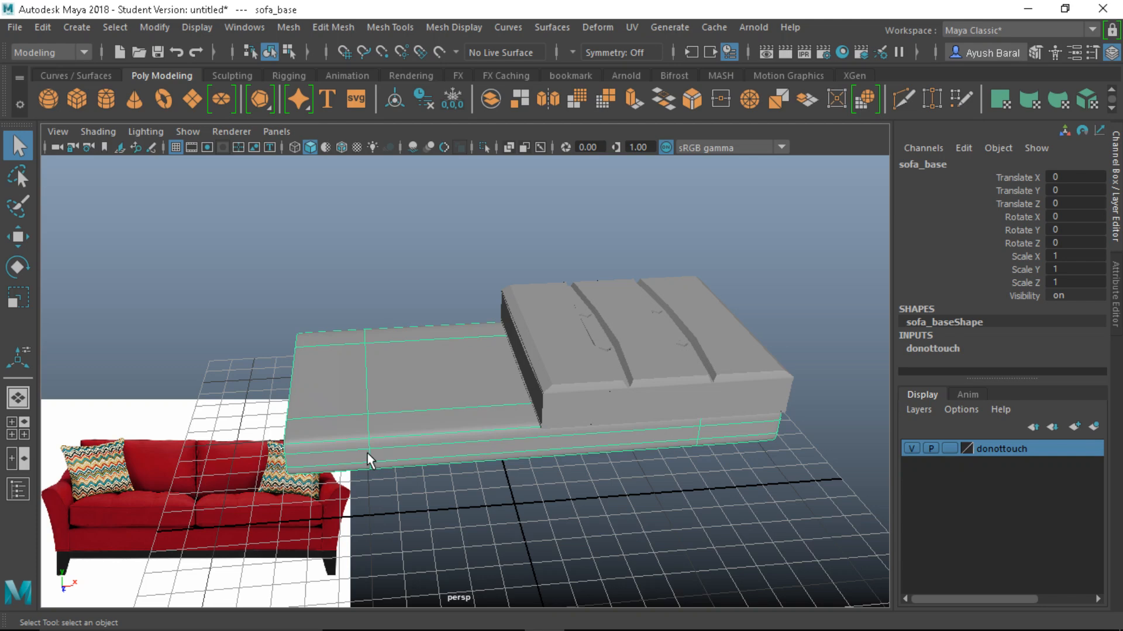
Bake sofa_base's smooth preview into polygons via Modify > Convert, then select sofa_seat_left
left_click(149, 27)
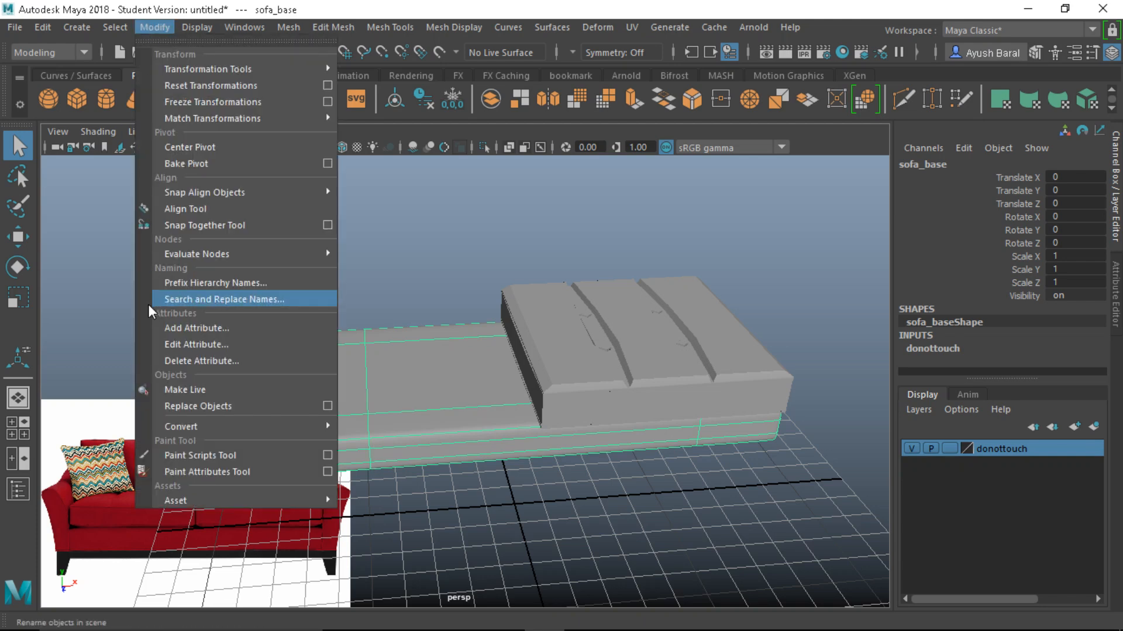
mouse_move(179, 426)
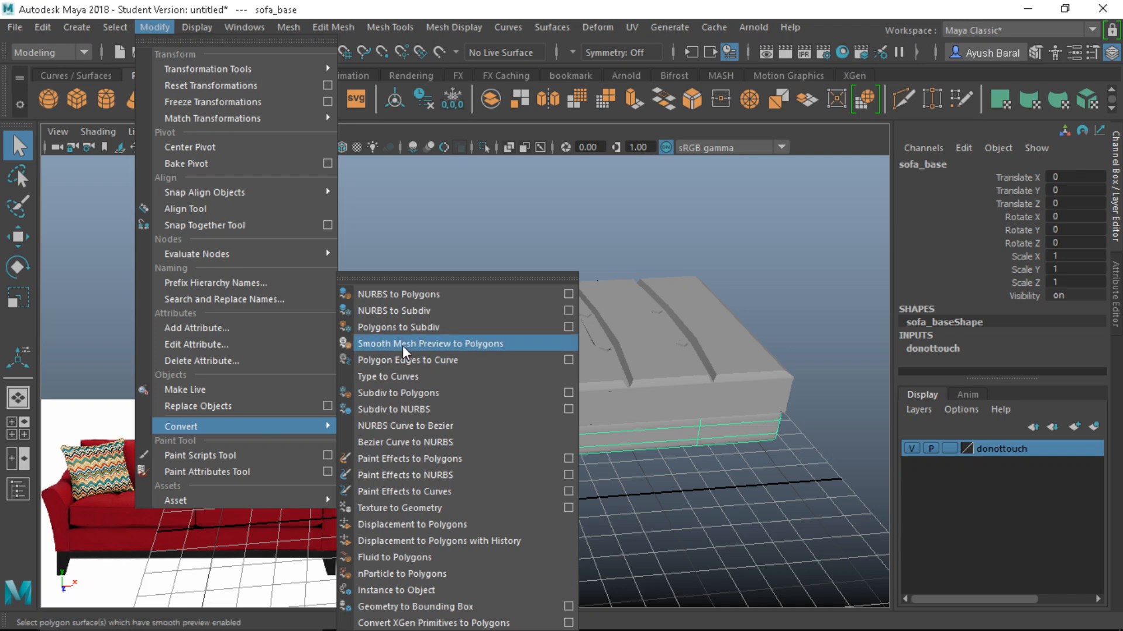
left_click(437, 344)
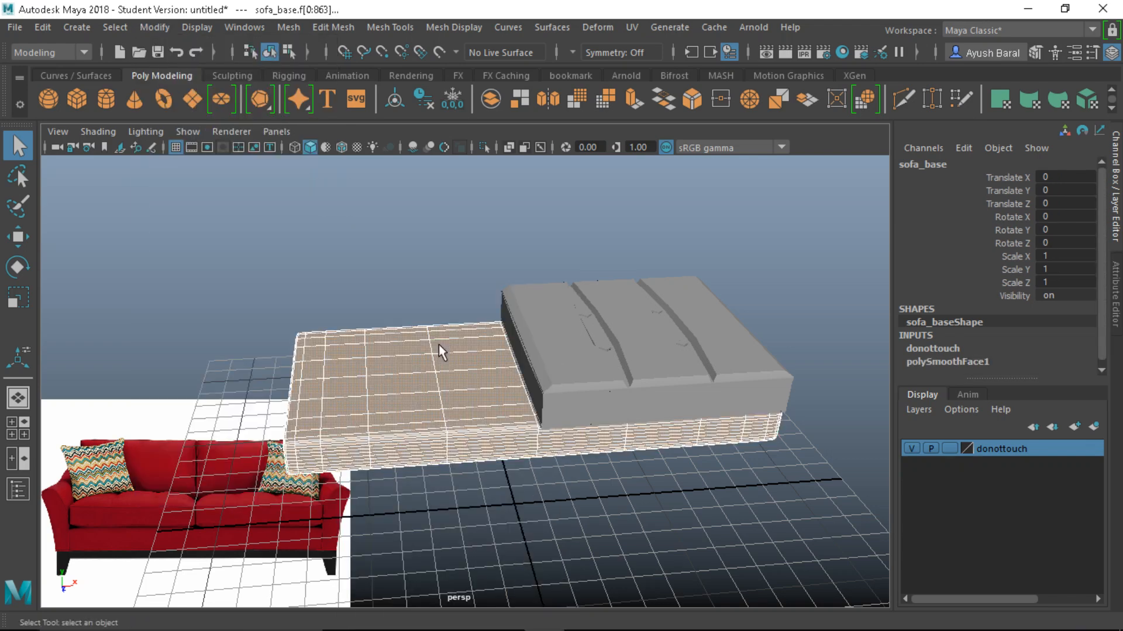
left_click(588, 392)
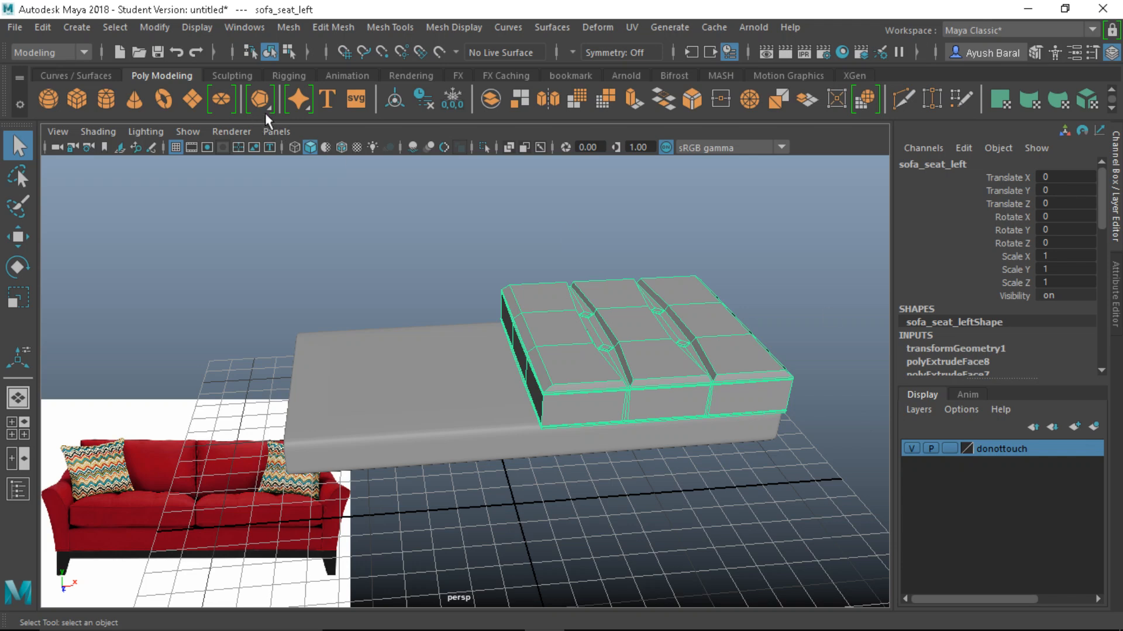
Delete the cushion's history and run Smooth Mesh Preview to Polygons on it
left_click(424, 100)
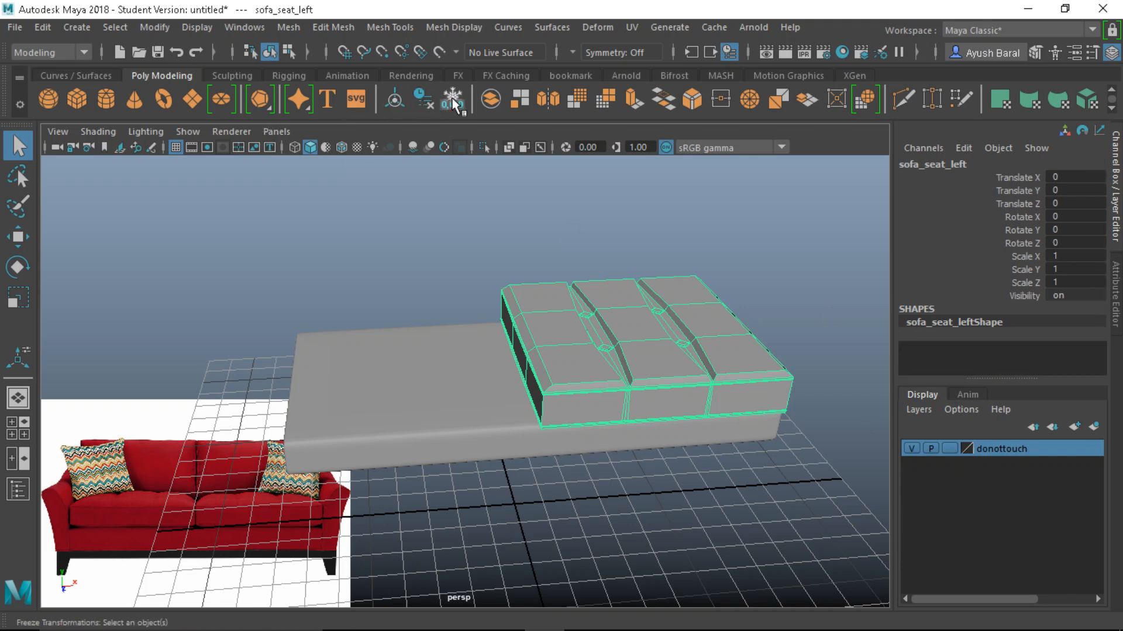
left_click(166, 27)
mouse_move(187, 426)
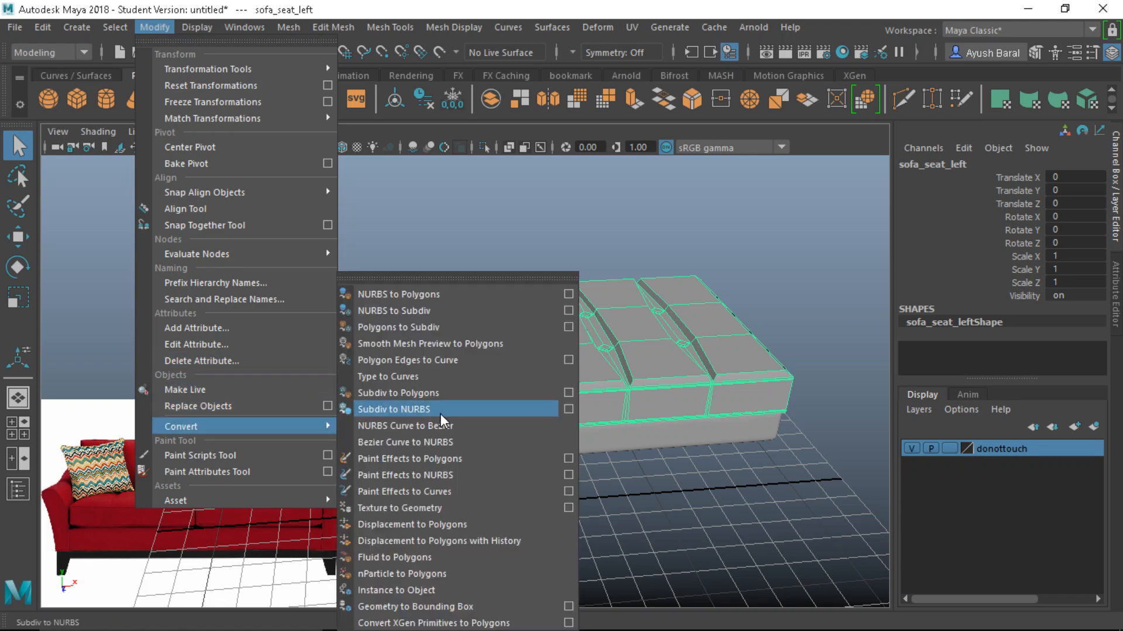
left_click(401, 343)
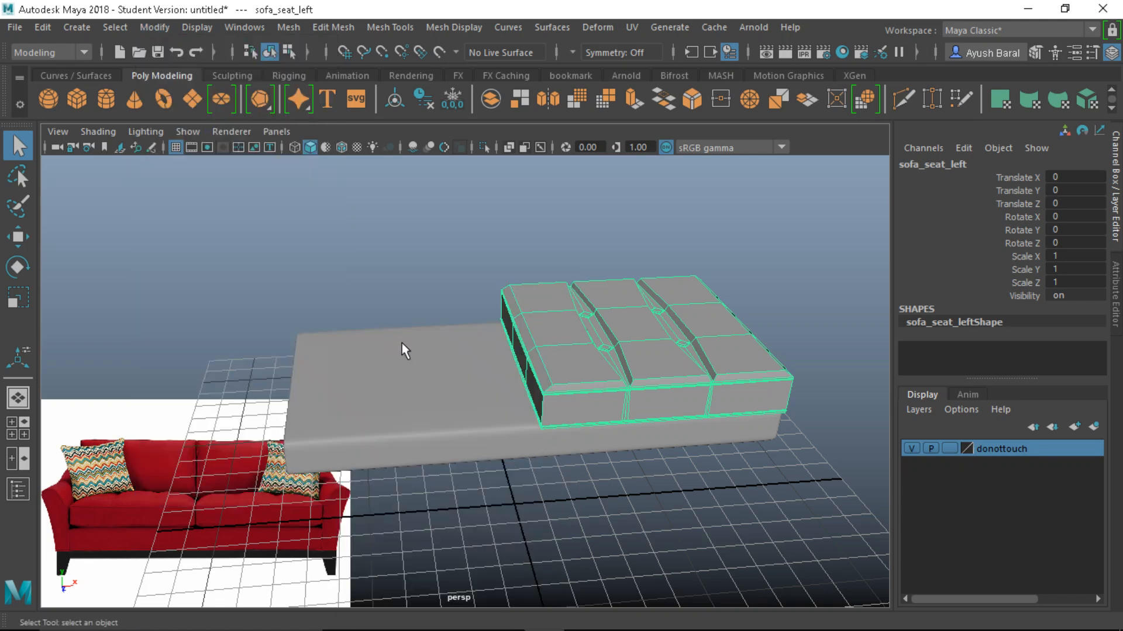
Reselect the cushion, enable smooth preview, and bake it into dense smoothed polygons
left_click_drag(442, 342, 531, 321, "alt")
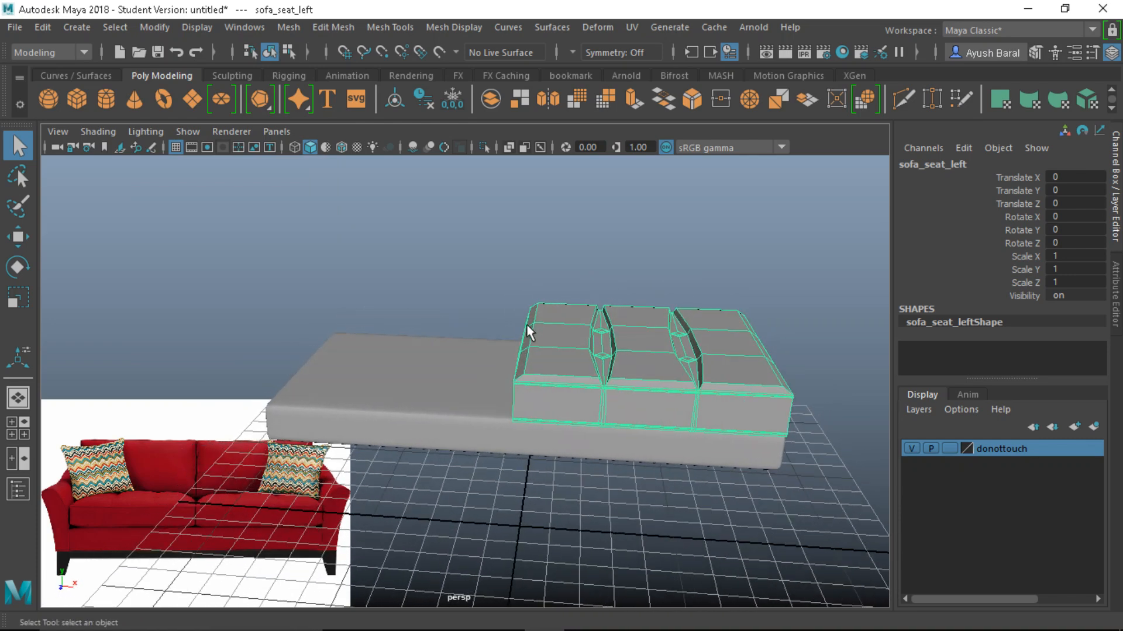
left_click(552, 272)
left_click(570, 369)
left_click(449, 278)
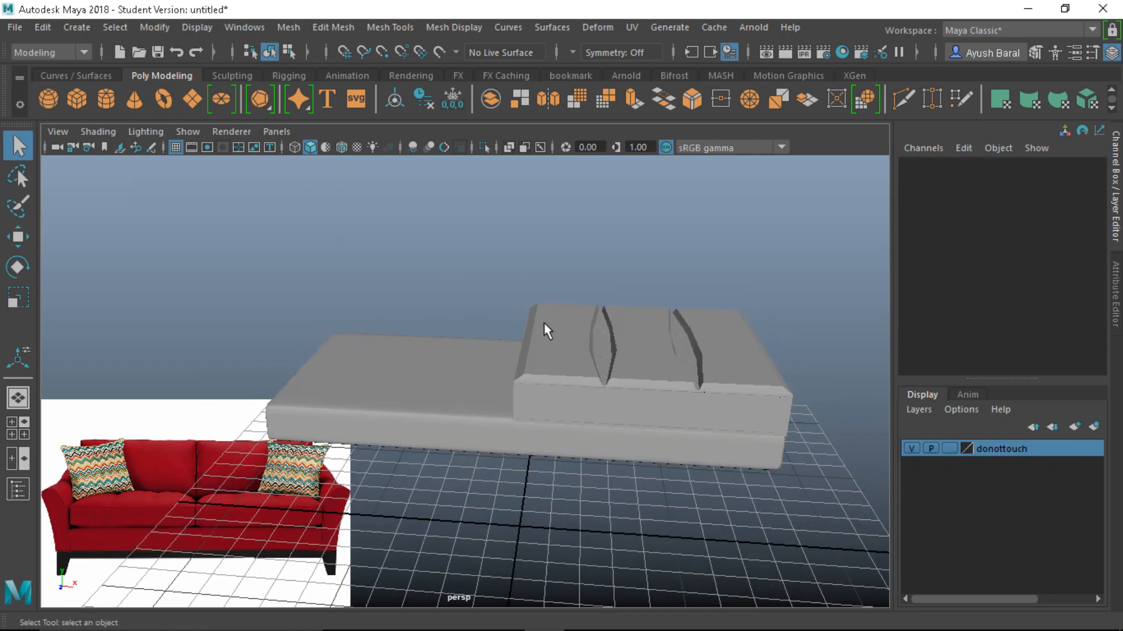
left_click(548, 330)
key("3")
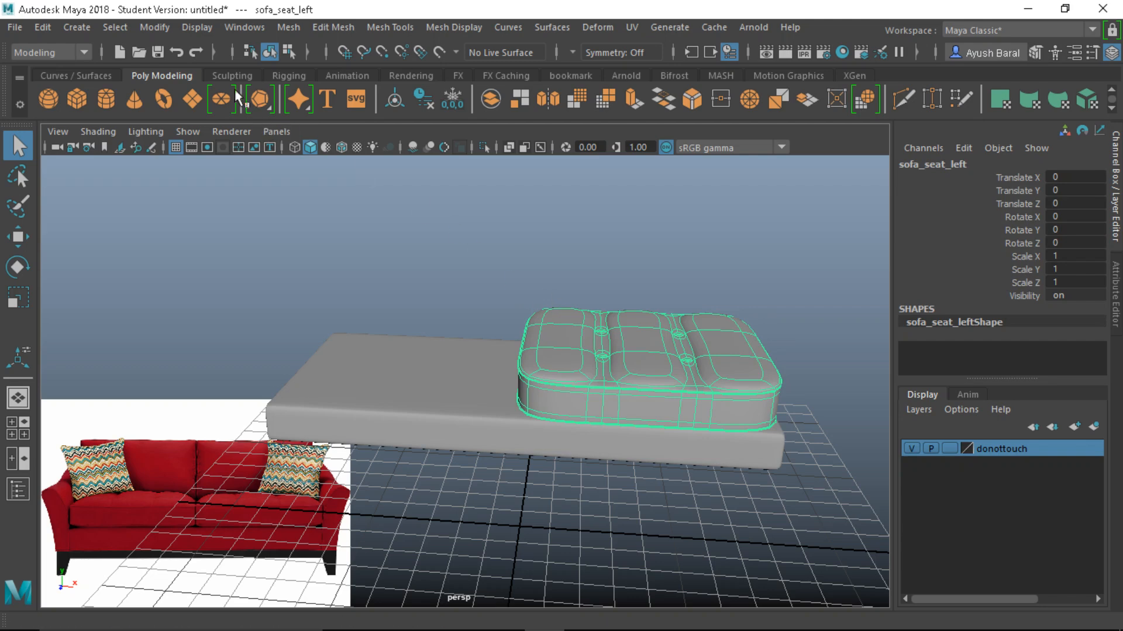
left_click(167, 29)
mouse_move(228, 430)
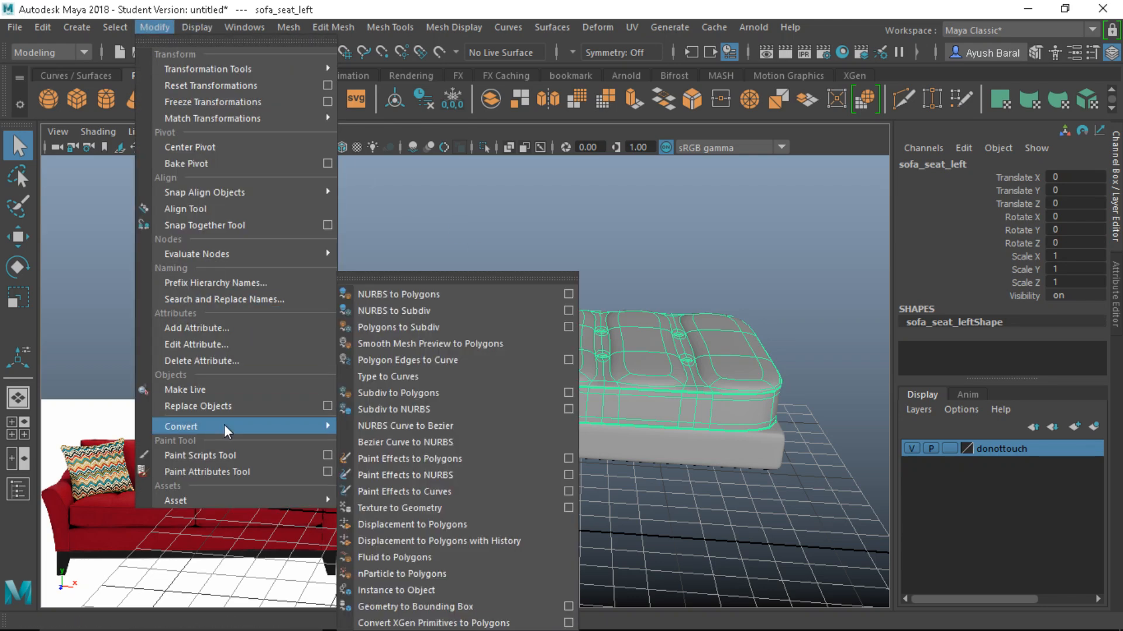
left_click(398, 342)
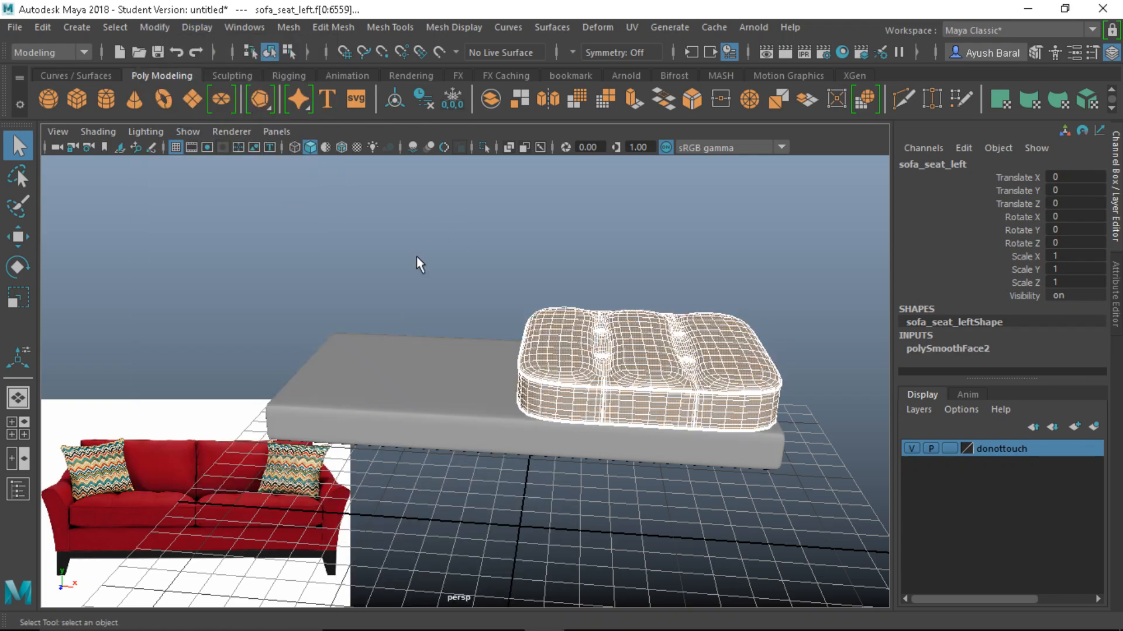
left_click(417, 257)
left_click(562, 380)
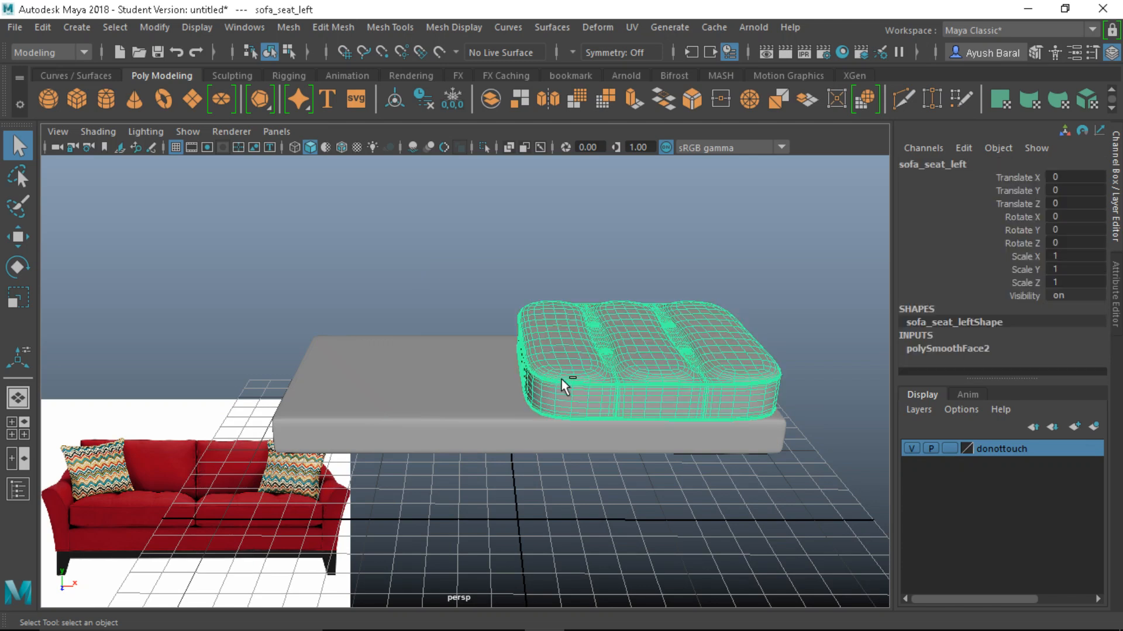
Duplicate the cushion and move the copy along X to -7.126 beside the original
key("w")
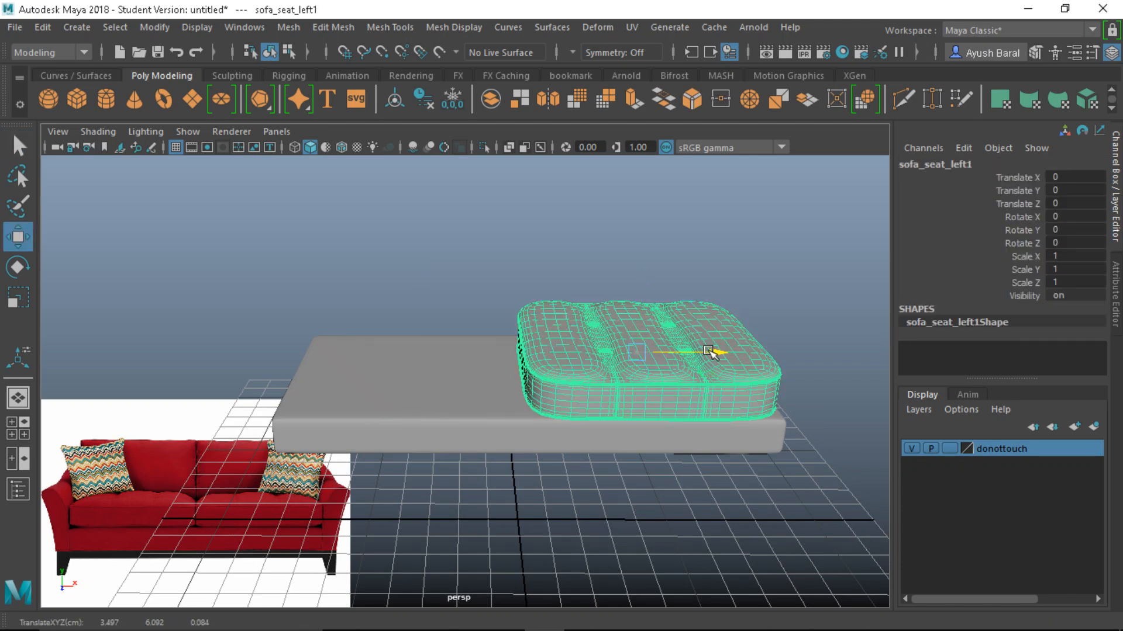
left_click_drag(714, 351, 503, 354)
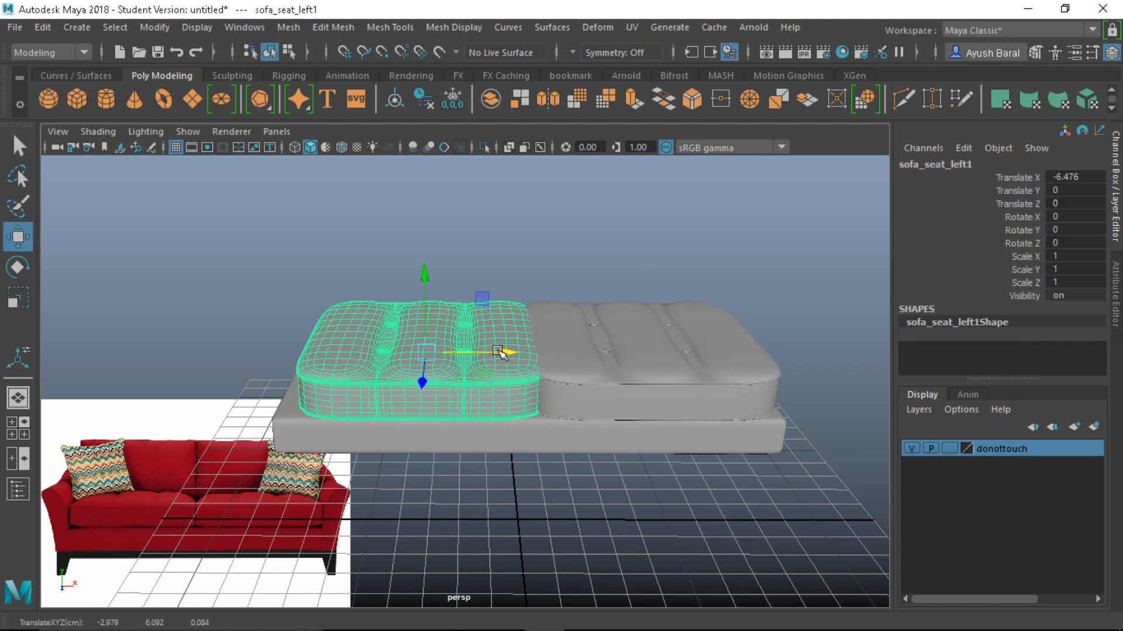
key("space")
key("space")
middle_click_drag(293, 475, 463, 467, "alt")
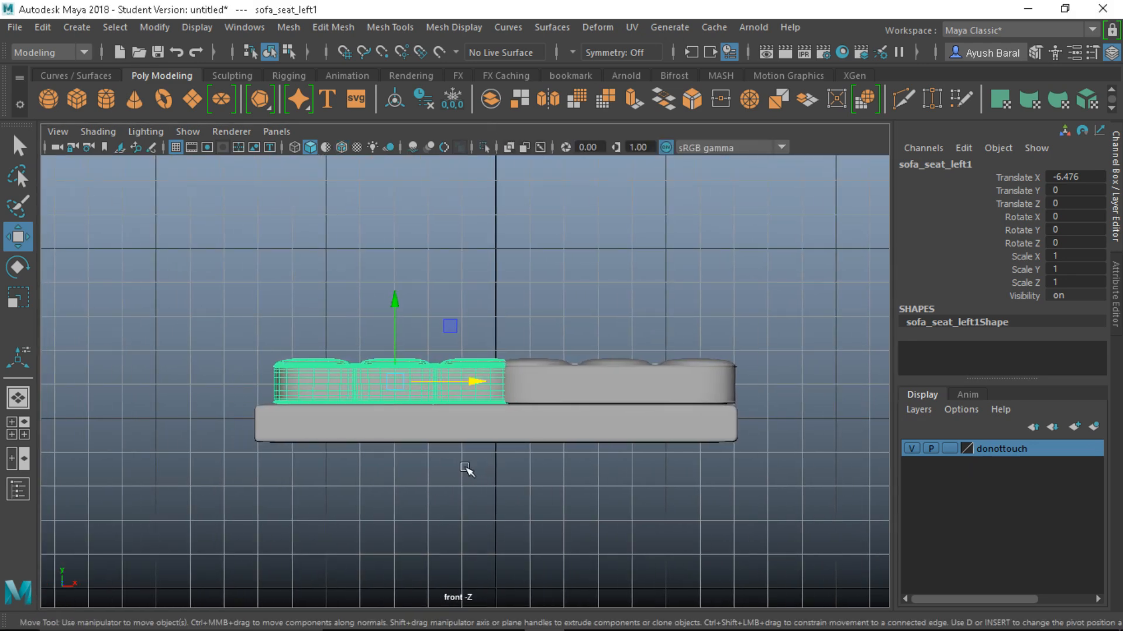
right_click_drag(463, 468, 483, 413, "alt")
middle_click_drag(483, 413, 556, 409, "alt")
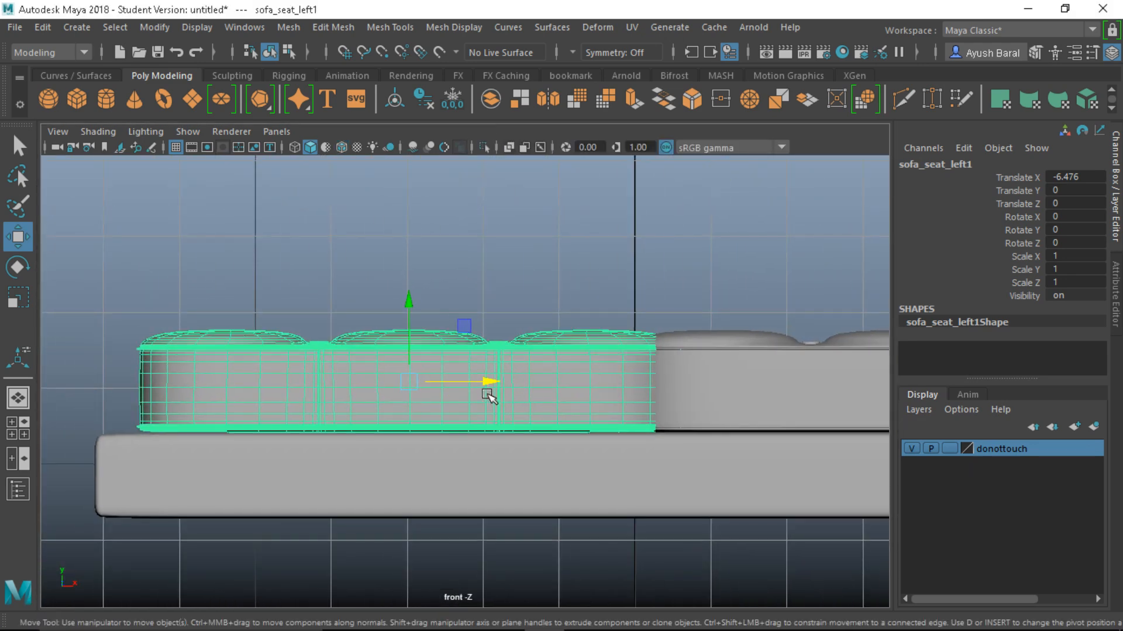
left_click_drag(489, 388, 444, 383)
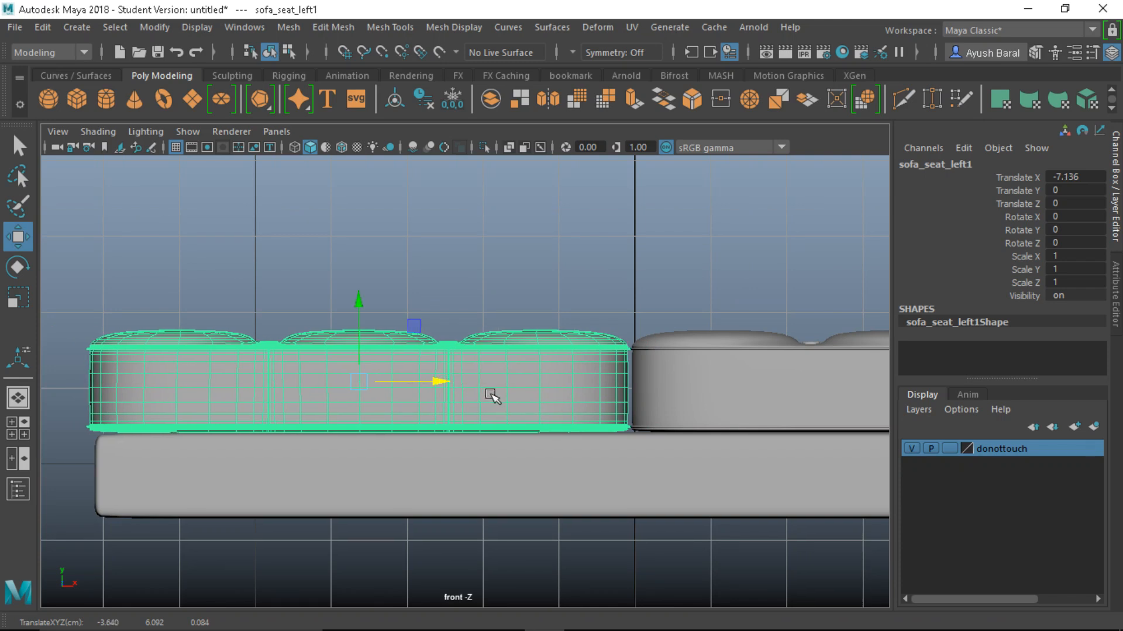
left_click_drag(438, 380, 439, 381)
key("space")
key("space")
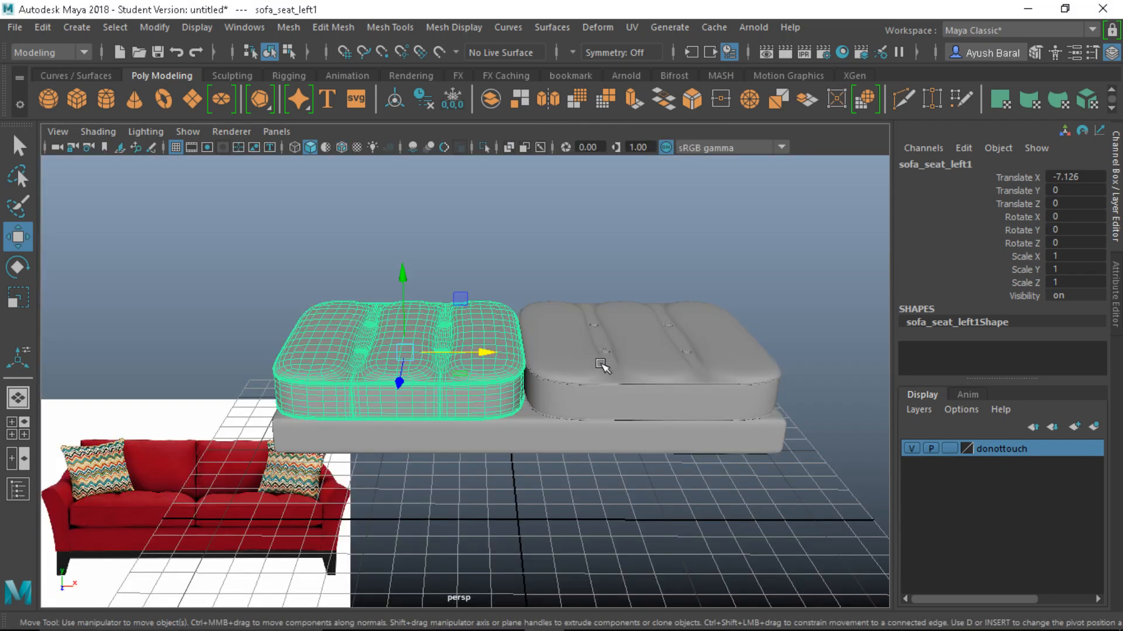
Select the copied cushion and rename it sofa_seat_right in the Channel Box
left_click(577, 453)
left_click_drag(576, 453, 456, 338, "alt")
left_click(456, 338)
double_click(949, 166)
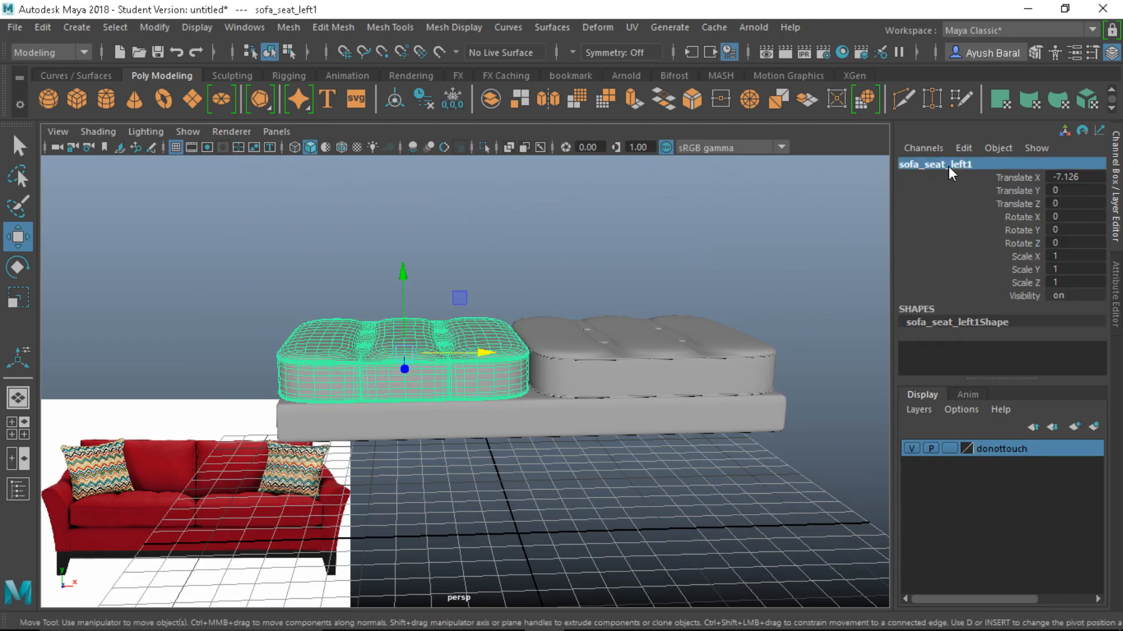
left_click(976, 167)
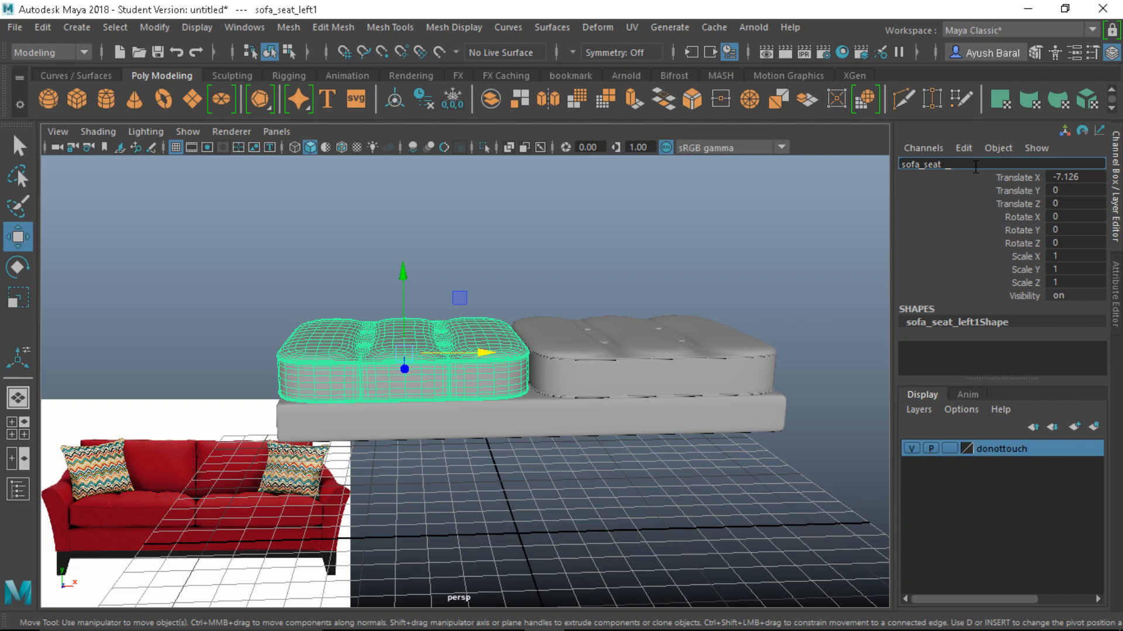
key("Return")
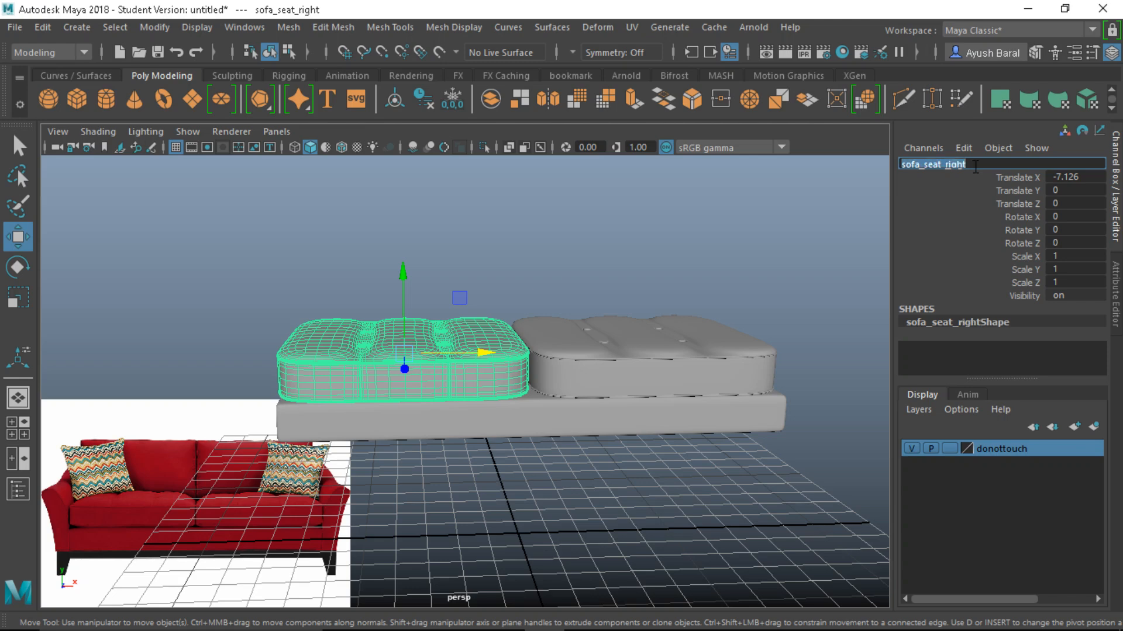
left_click(710, 268)
left_click_drag(709, 268, 470, 399, "alt")
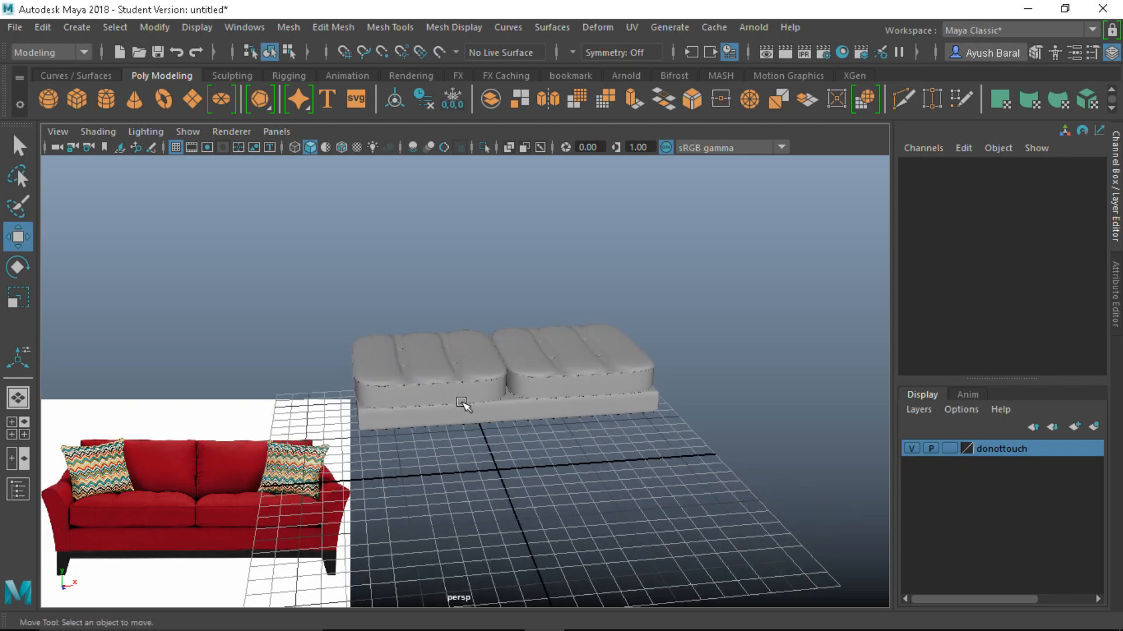
scroll(464, 403, "down", 2)
left_click_drag(481, 449, 370, 526, "alt")
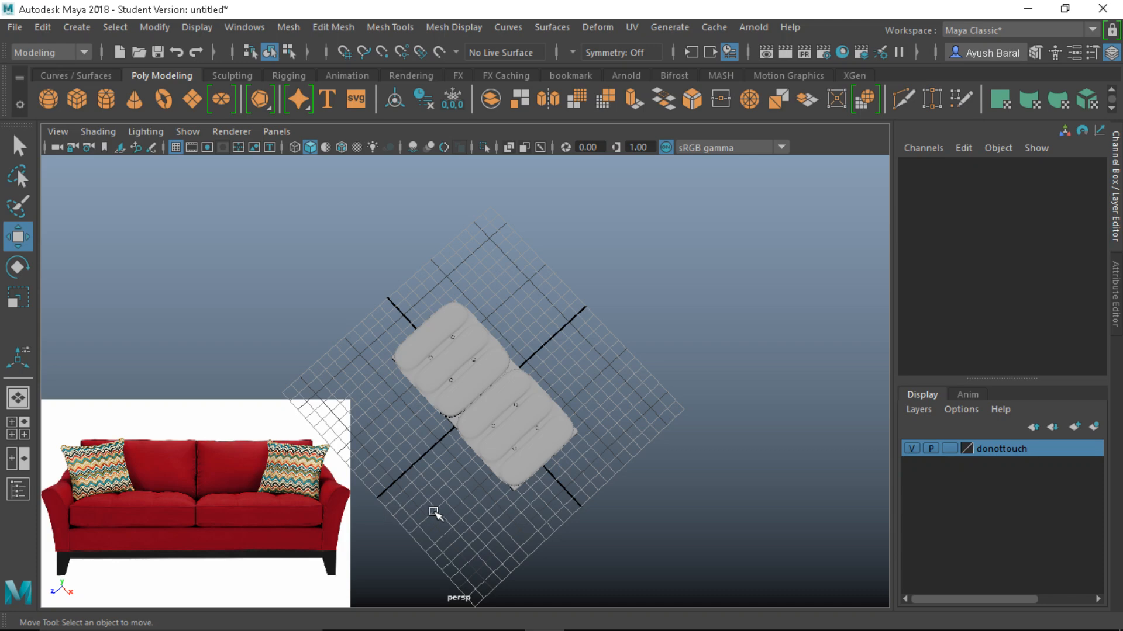
left_click_drag(434, 514, 471, 413, "alt")
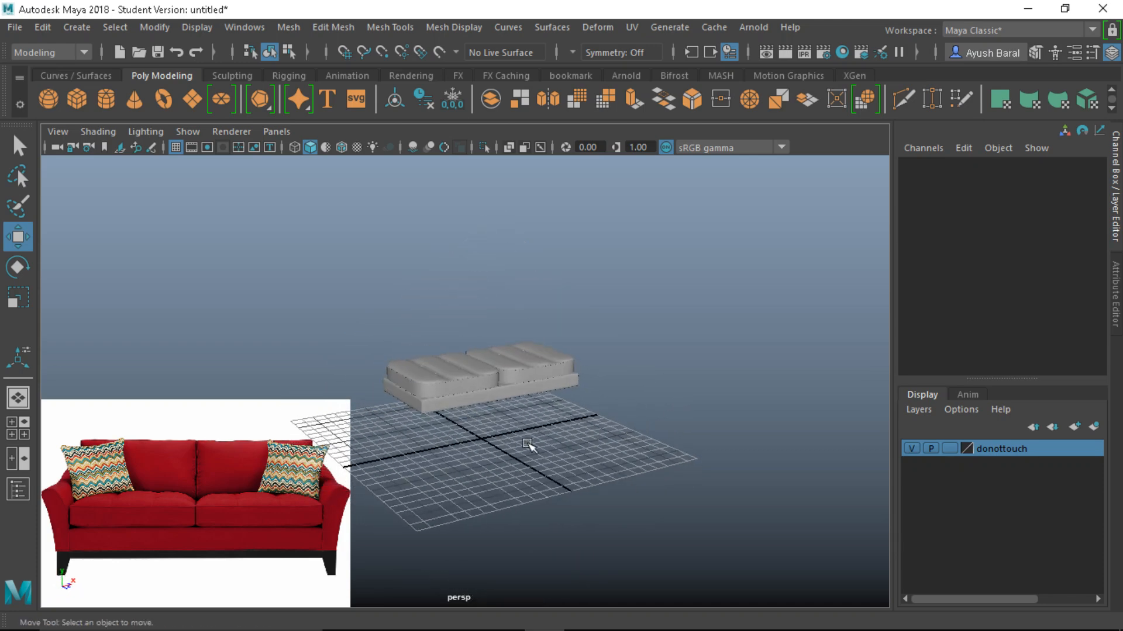